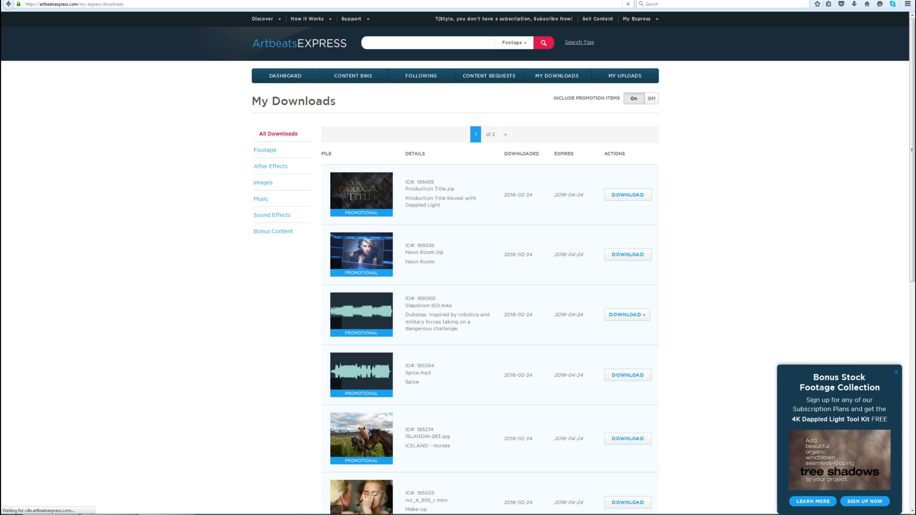
pyautogui.moveTo(913, 129); pyautogui.dragTo(912, 229)
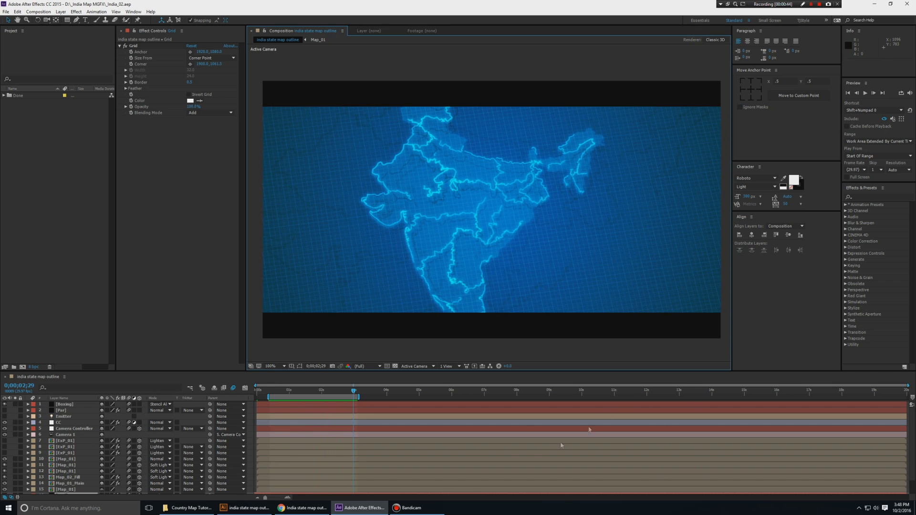
# Switch to Chrome and review the Vecteezy pages for the India state outline and the USA map vectors.
pyautogui.click(301, 507)
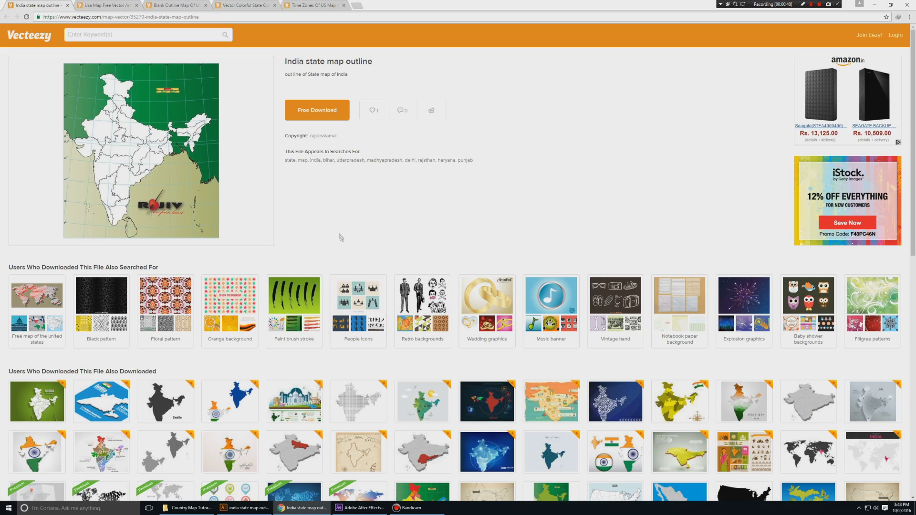
pyautogui.click(120, 4)
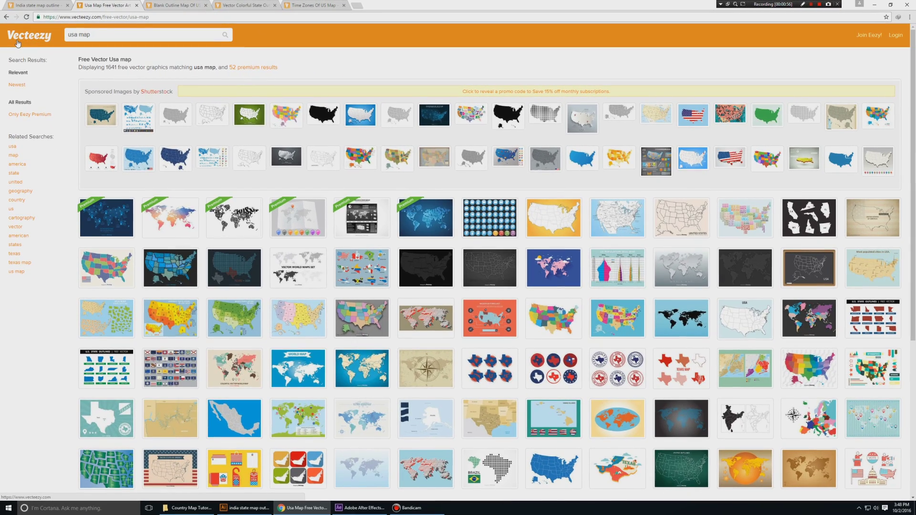
pyautogui.moveTo(136, 35); pyautogui.dragTo(44, 29)
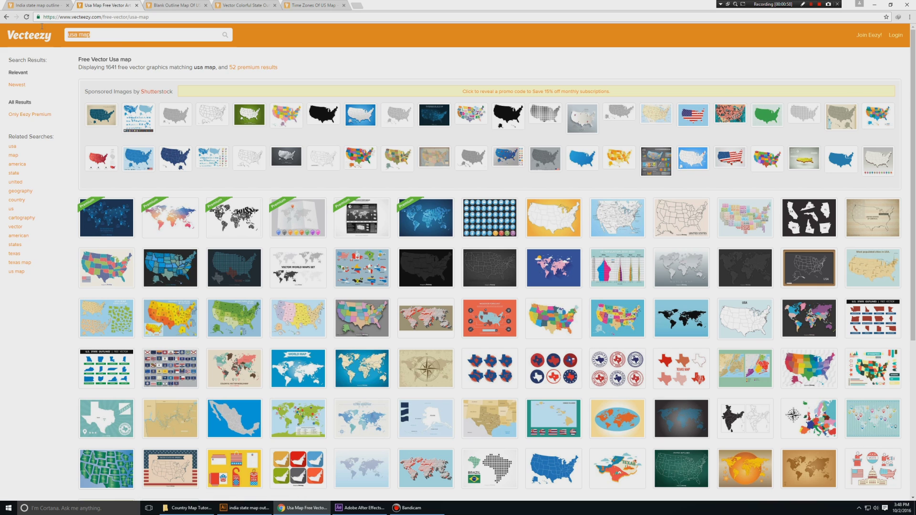
pyautogui.click(174, 5)
pyautogui.click(227, 5)
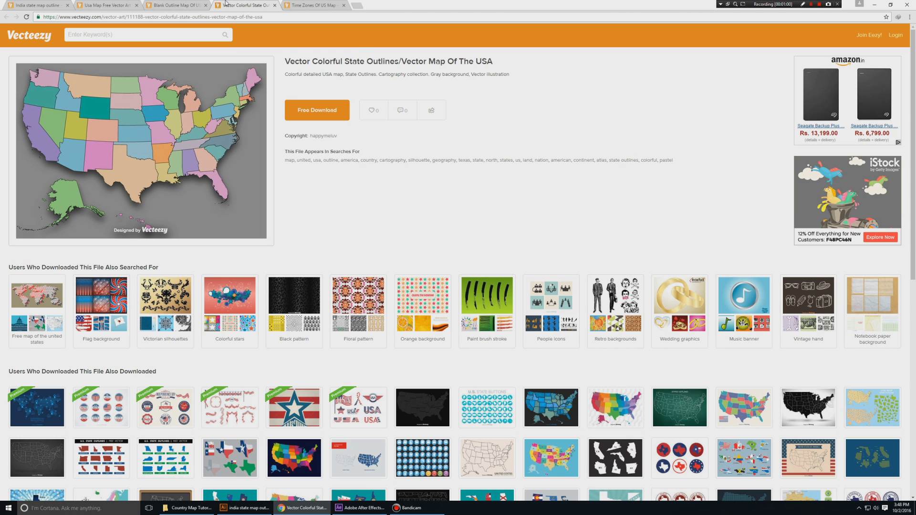
pyautogui.click(300, 4)
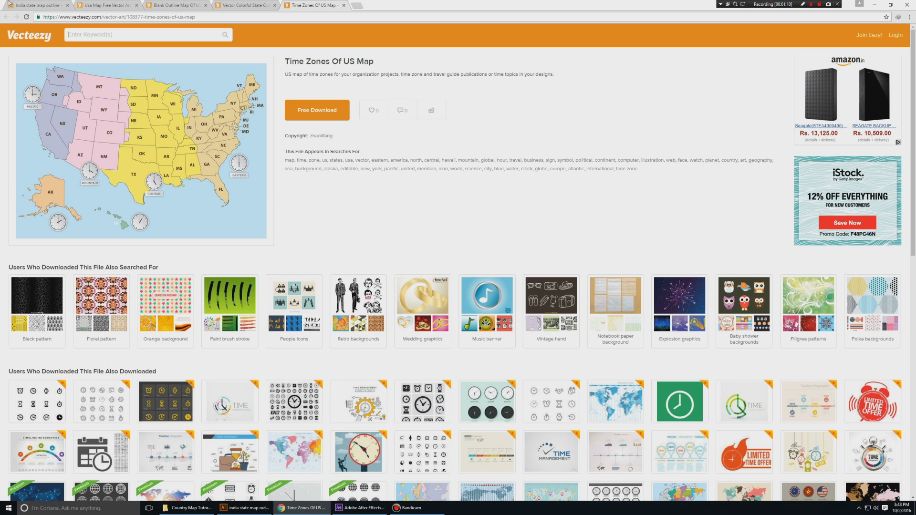
pyautogui.click(22, 3)
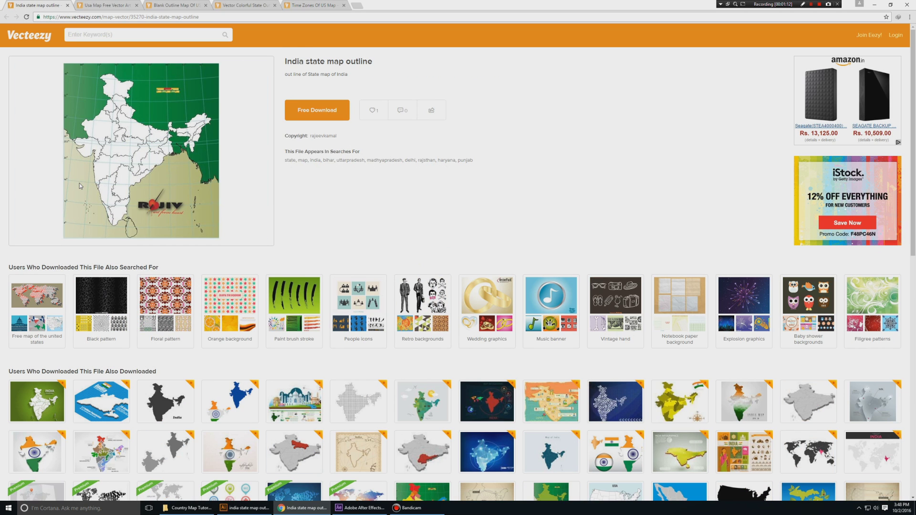
# Compare the India state map opened in Illustrator with its preview on the Vecteezy download page.
pyautogui.hotkey('alt', 'Tab')
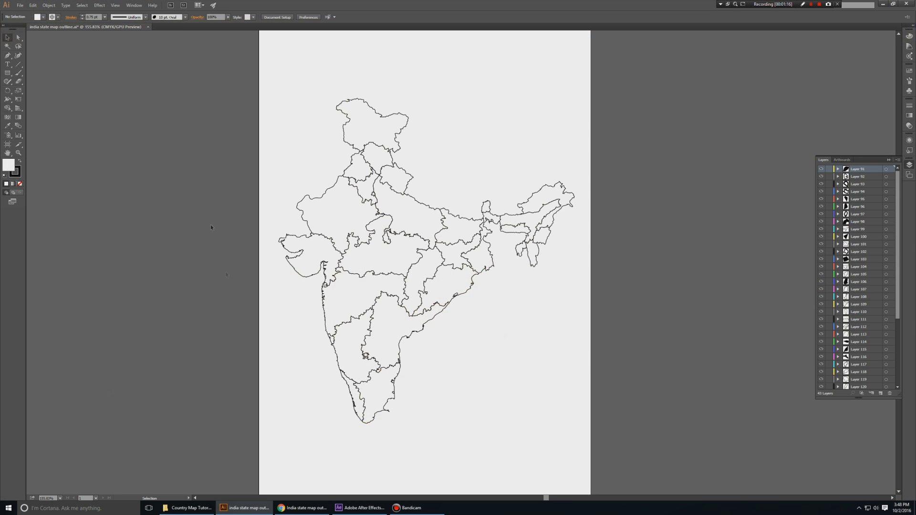
pyautogui.hotkey('alt', 'Tab')
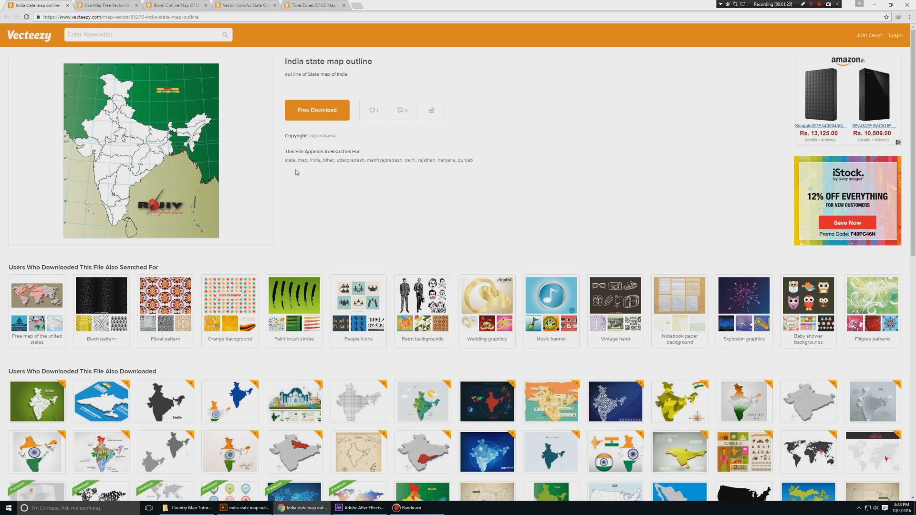
pyautogui.hotkey('alt', 'Tab')
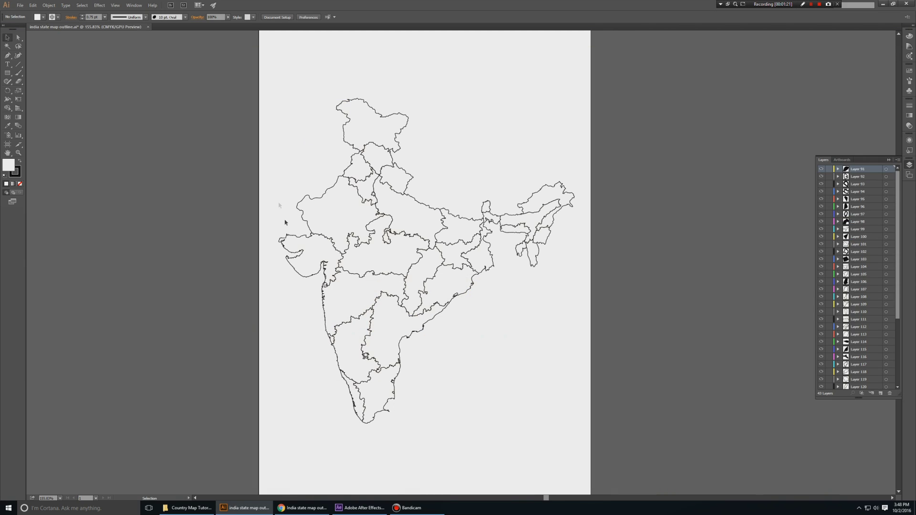
pyautogui.hotkey('alt', 'Tab')
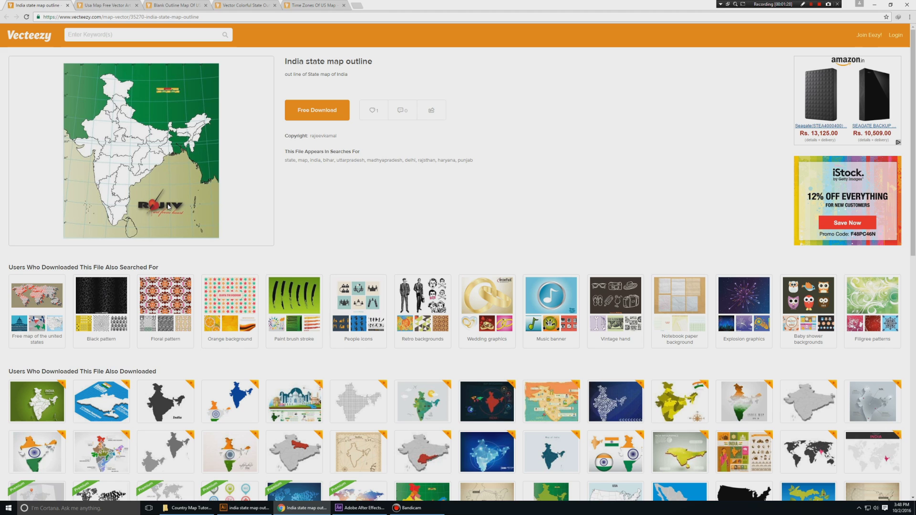
pyautogui.hotkey('alt', 'Tab')
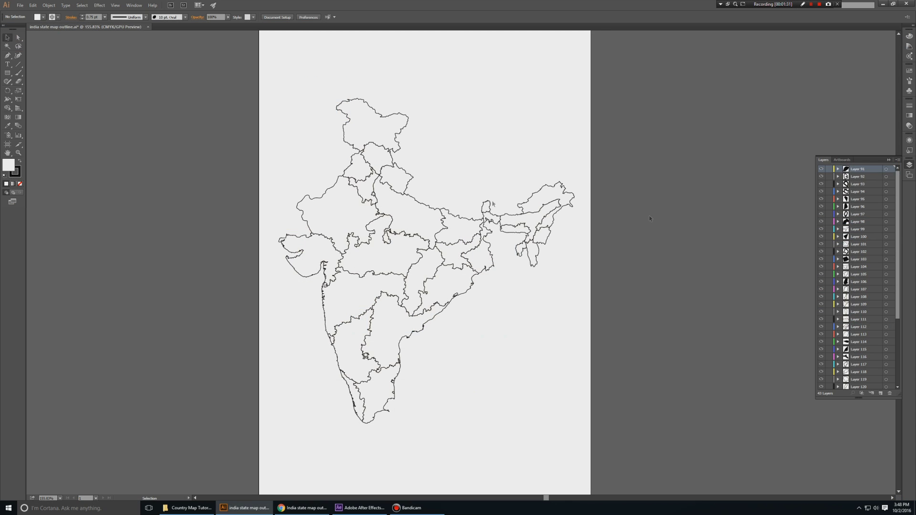
# Examine how the India map's state outlines are distributed across the document's layers, selecting the whole map briefly.
pyautogui.scroll(-5, 871, 204)
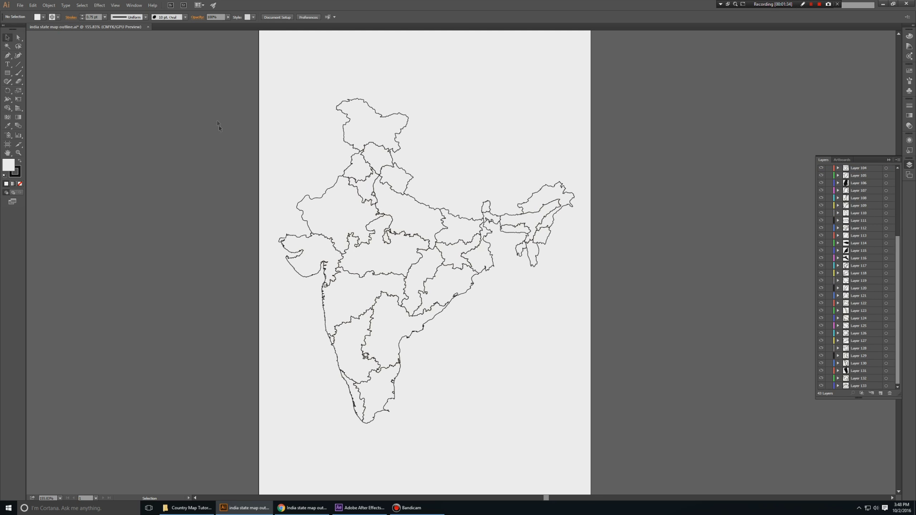
pyautogui.moveTo(233, 73); pyautogui.dragTo(624, 423)
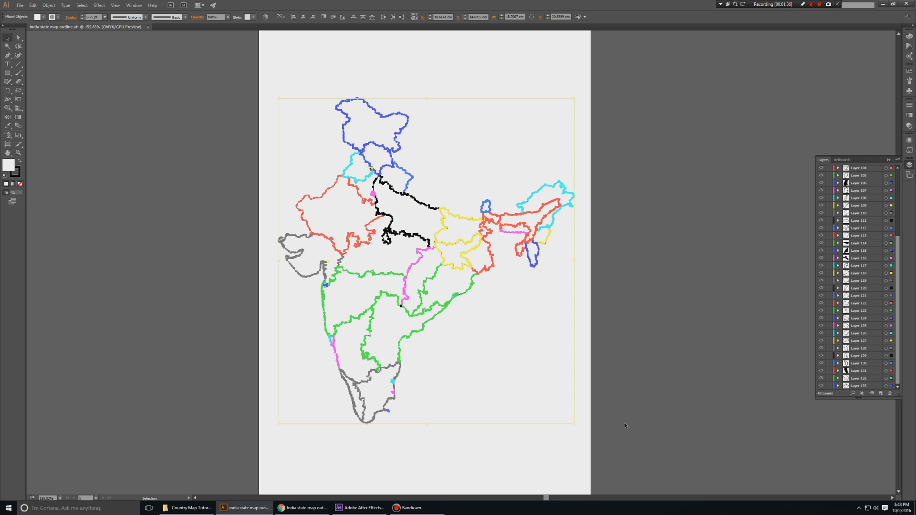
pyautogui.click(587, 257)
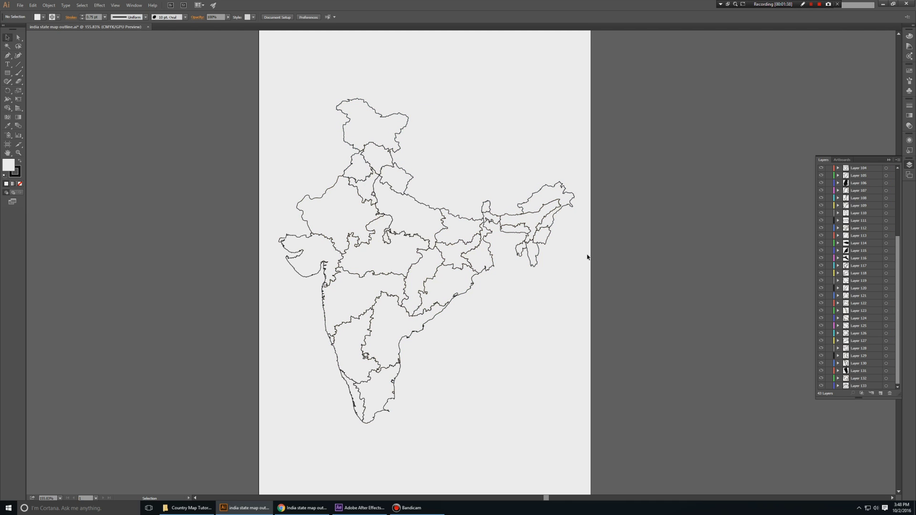
pyautogui.scroll(5, 867, 246)
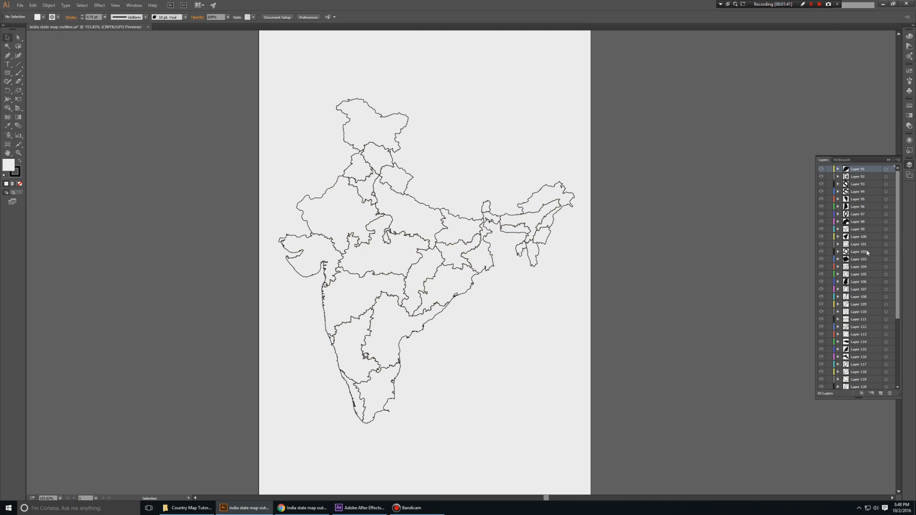
pyautogui.scroll(-5, 867, 253)
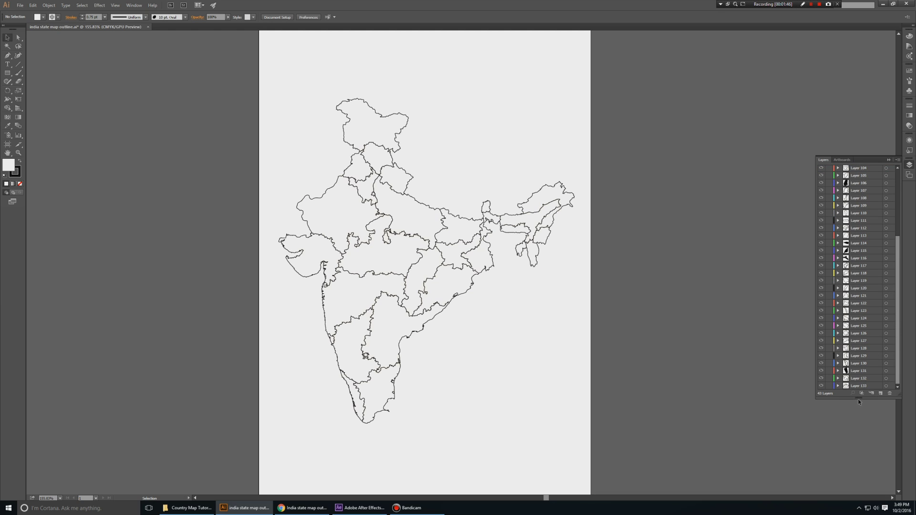
# Extend the layer list, create a new layer and move it to the top of the layer stack.
pyautogui.moveTo(859, 398); pyautogui.dragTo(859, 453)
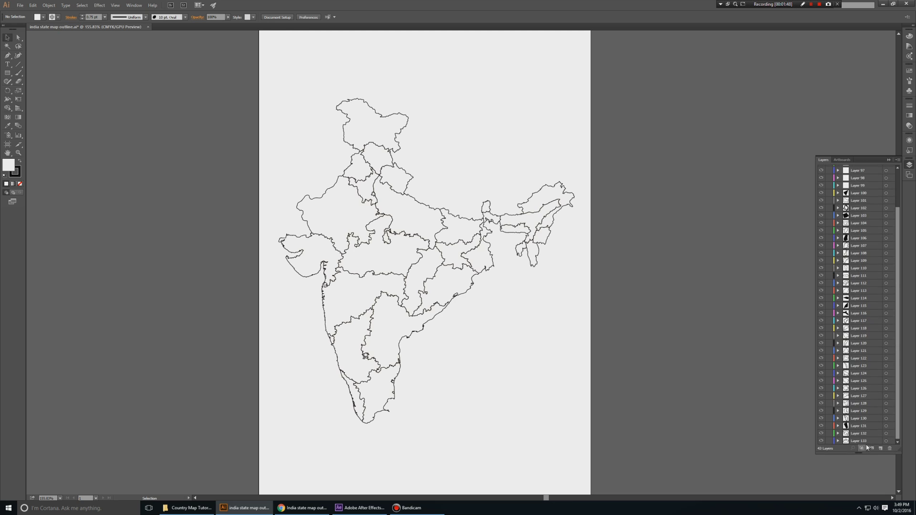
pyautogui.click(861, 442)
pyautogui.scroll(3, 854, 339)
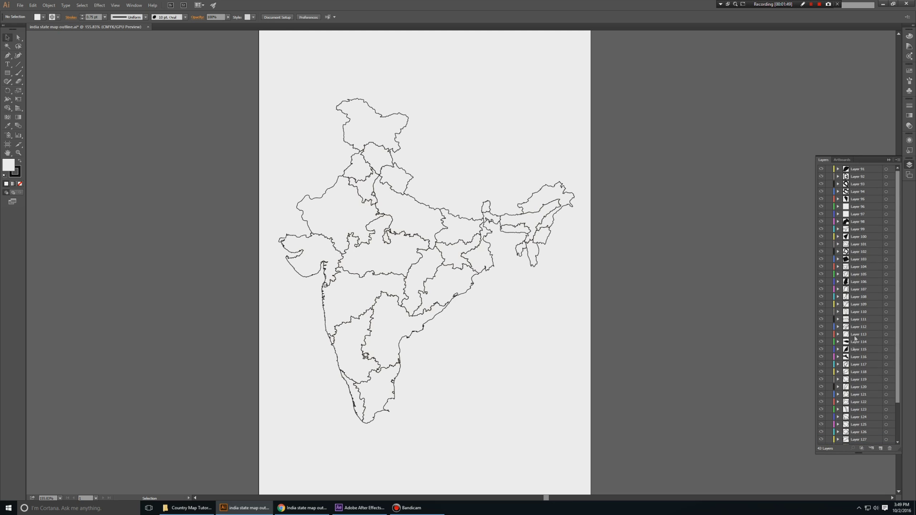
pyautogui.click(880, 449)
pyautogui.scroll(-3, 864, 306)
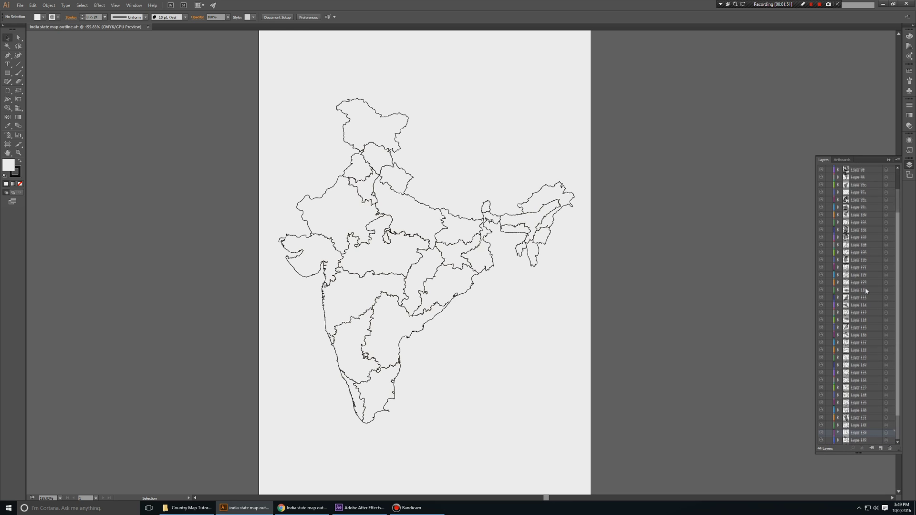
pyautogui.moveTo(864, 435); pyautogui.dragTo(861, 177)
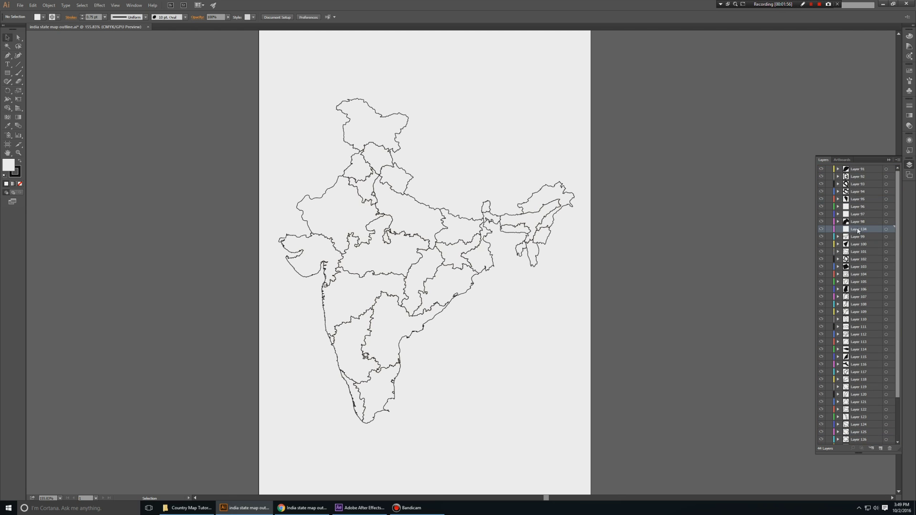
pyautogui.scroll(3, 859, 172)
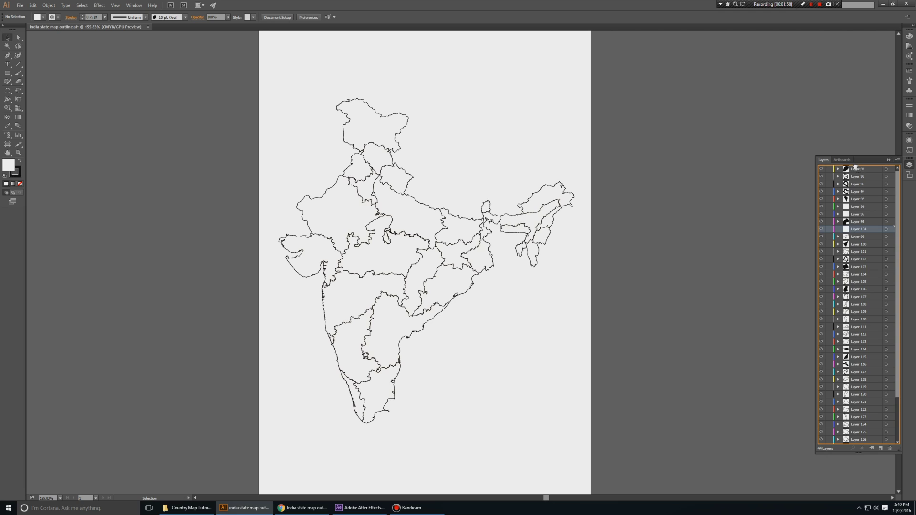
# Move all the state layers, Layer 91 through Layer 133, into the new layer above them and check its contents.
pyautogui.moveTo(849, 172); pyautogui.dragTo(862, 179)
pyautogui.scroll(-2, 862, 181)
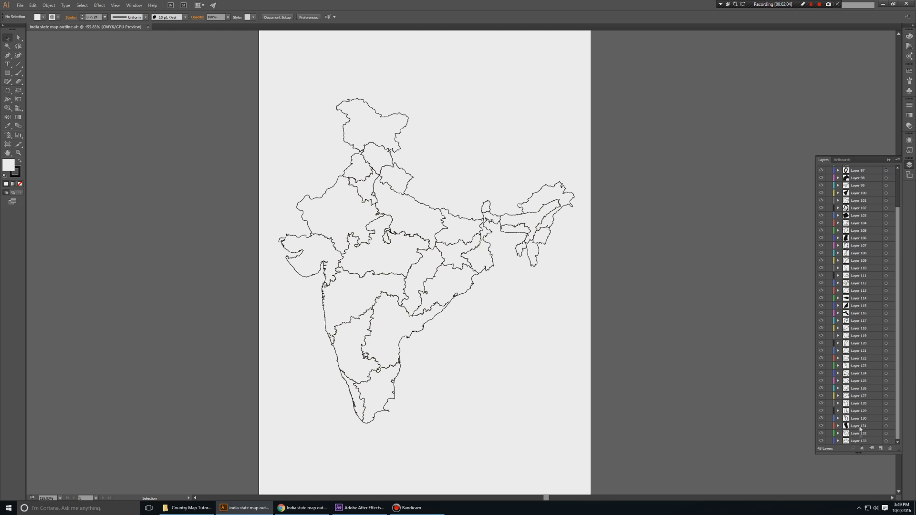
pyautogui.keyDown('shift'); pyautogui.click(862, 440); pyautogui.keyUp('shift')
pyautogui.moveTo(853, 360); pyautogui.dragTo(857, 169)
pyautogui.click(838, 169)
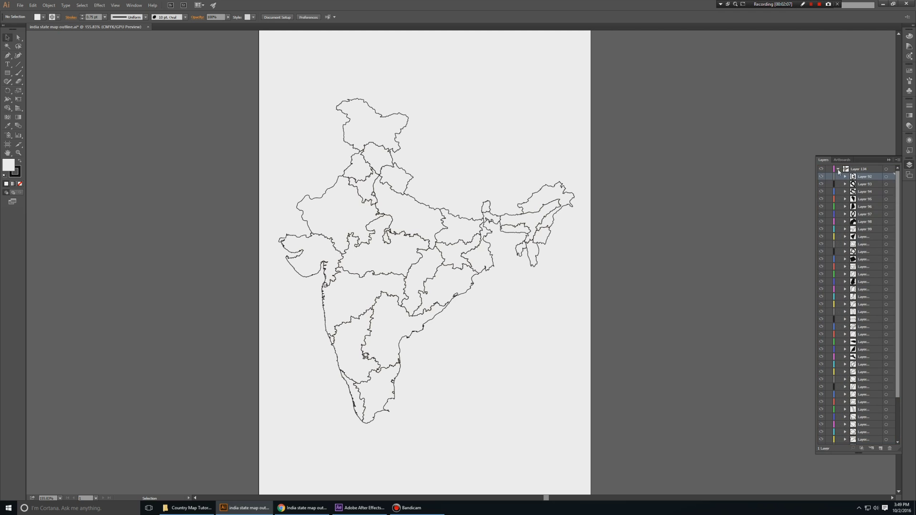
pyautogui.click(838, 170)
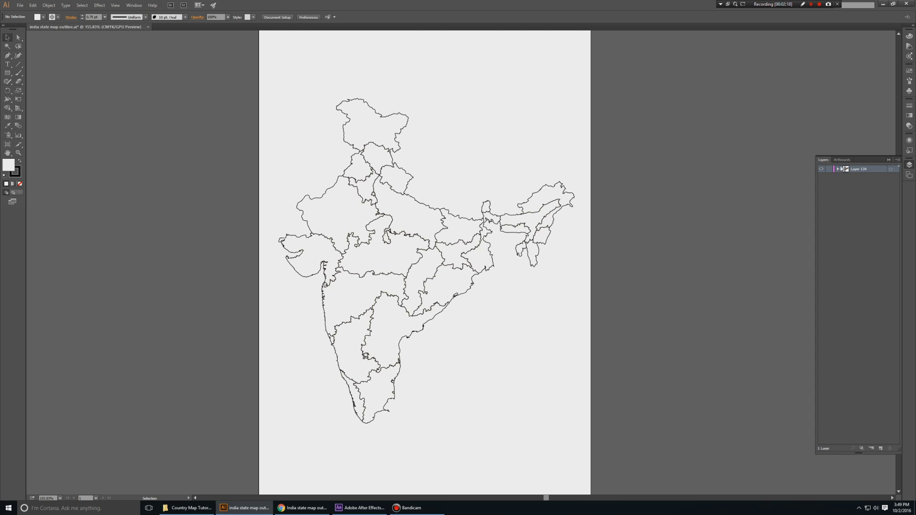
pyautogui.click(842, 160)
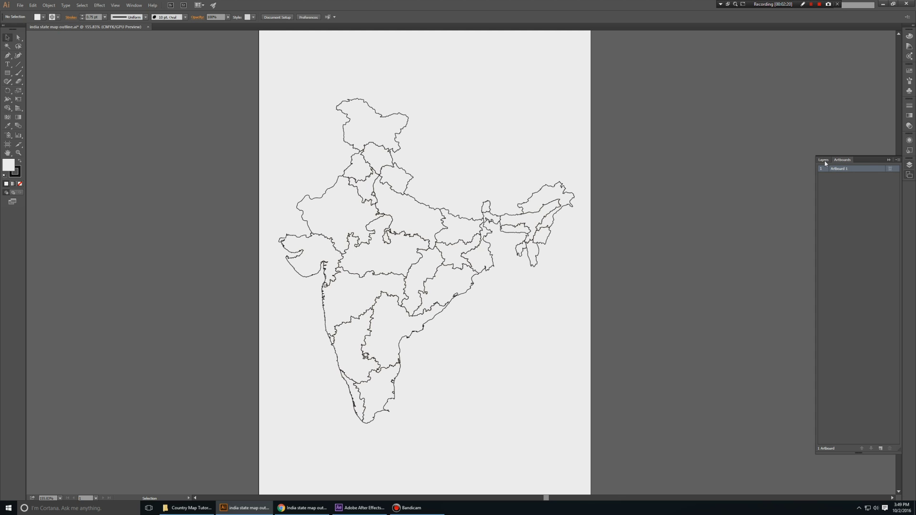
pyautogui.click(824, 160)
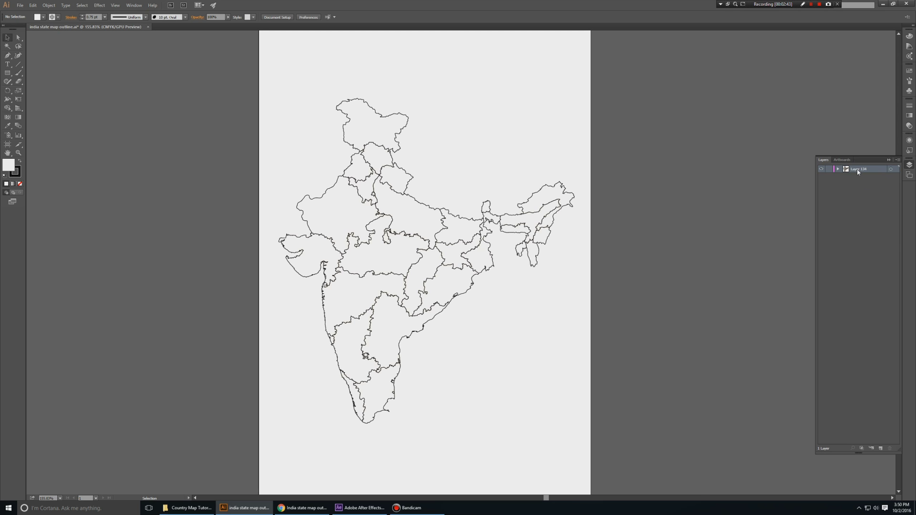
# Release the contents of Layer 134 to separate sublayers with Release to Layers (Sequence).
pyautogui.click(897, 159)
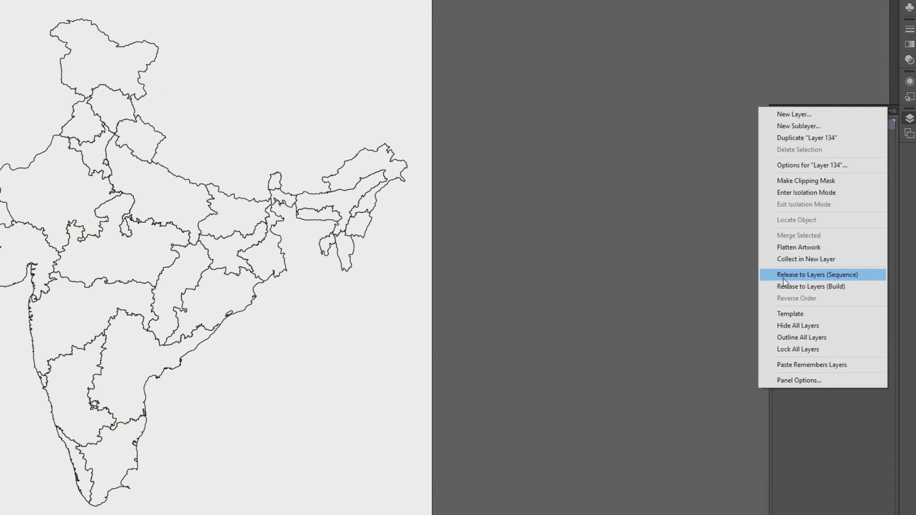
pyautogui.click(784, 276)
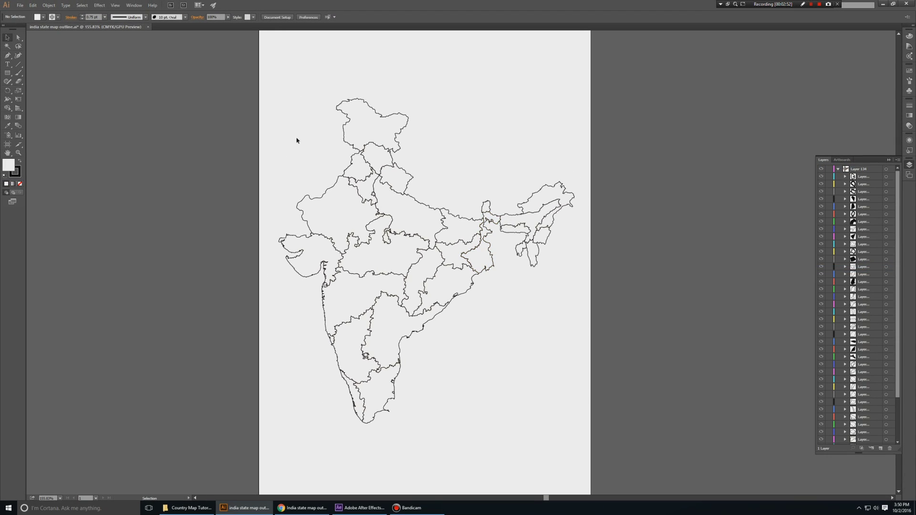
pyautogui.click(370, 128)
pyautogui.click(504, 152)
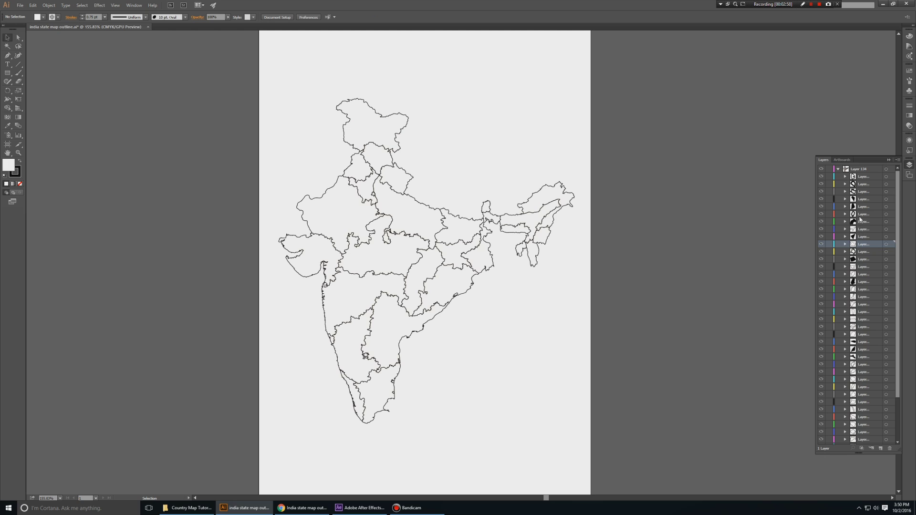
# Select all the released sublayers and move them out of Layer 134 to the top level of the layer stack.
pyautogui.scroll(-3, 864, 301)
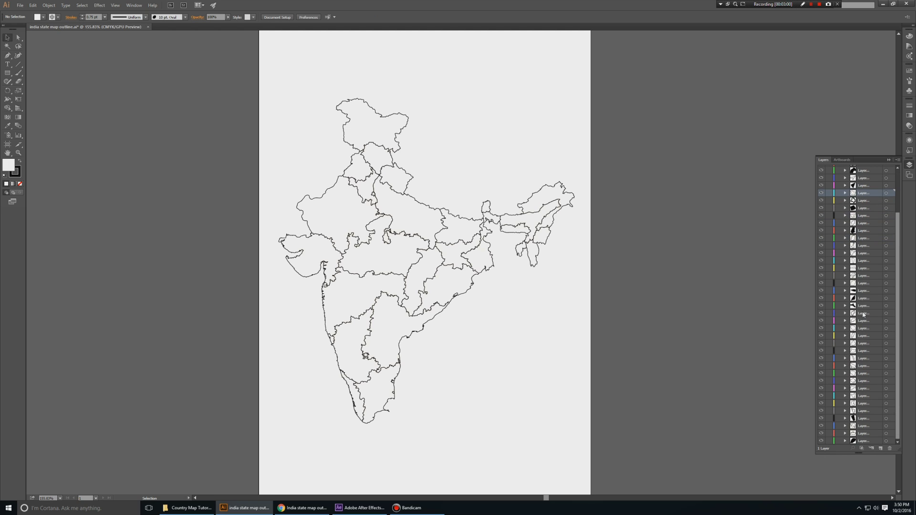
pyautogui.click(867, 440)
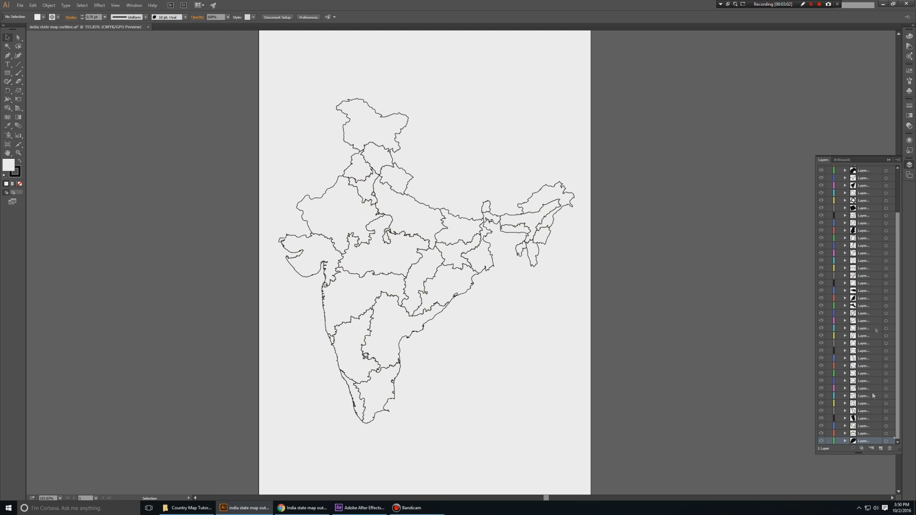
pyautogui.scroll(3, 860, 281)
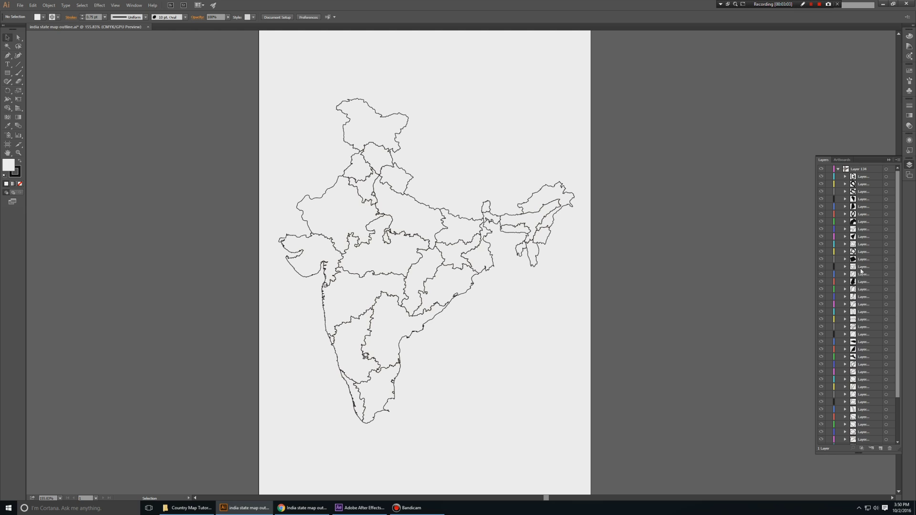
pyautogui.keyDown('shift'); pyautogui.click(864, 184); pyautogui.keyUp('shift')
pyautogui.scroll(-2, 860, 376)
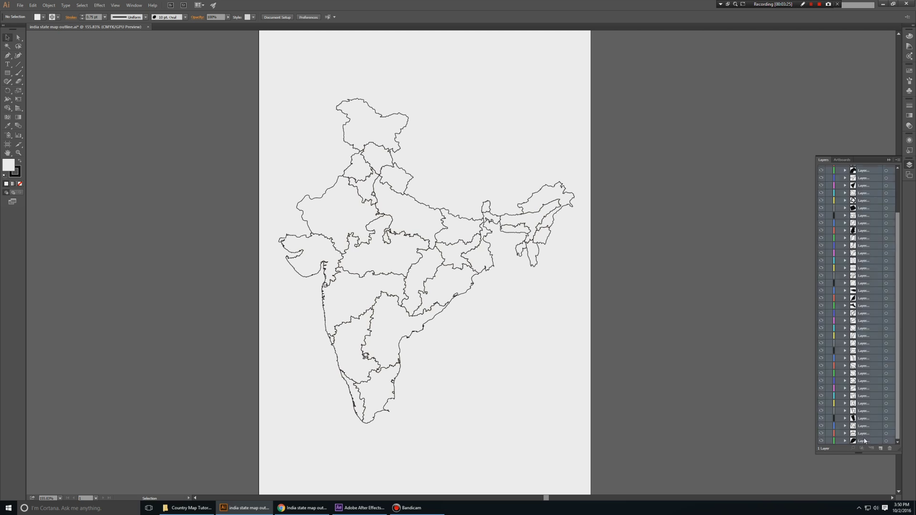
pyautogui.moveTo(862, 441); pyautogui.dragTo(831, 444)
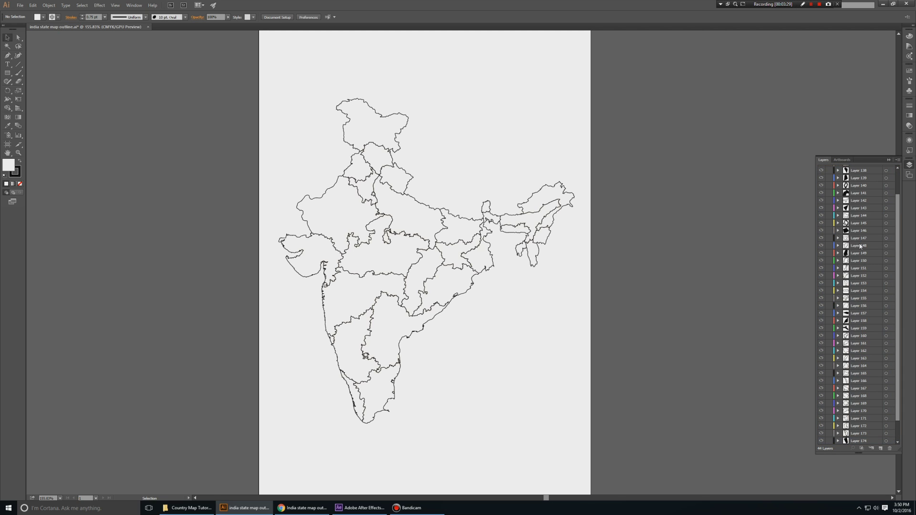
# Delete the empty Layer 134 above the released state layers and save the document.
pyautogui.scroll(3, 864, 215)
pyautogui.click(860, 169)
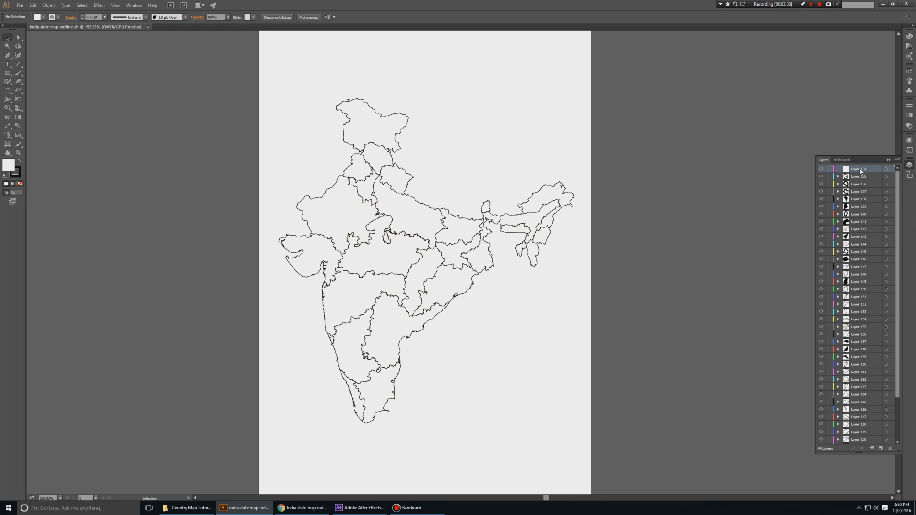
pyautogui.click(889, 448)
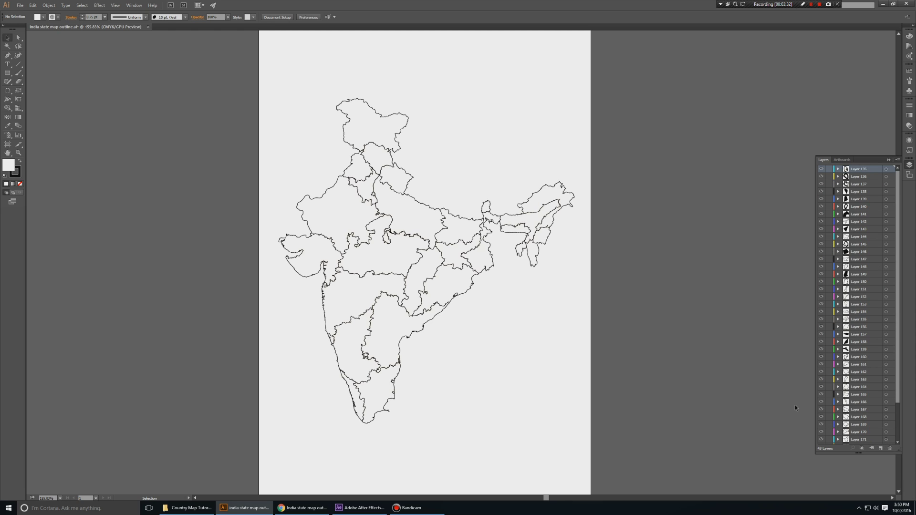
pyautogui.press('a')
pyautogui.hotkey('ctrl', 's')
# Switch to After Effects and import India Map Outlines.ai as a Composition with the footage dimensions set to Layer Size.
pyautogui.click(360, 507)
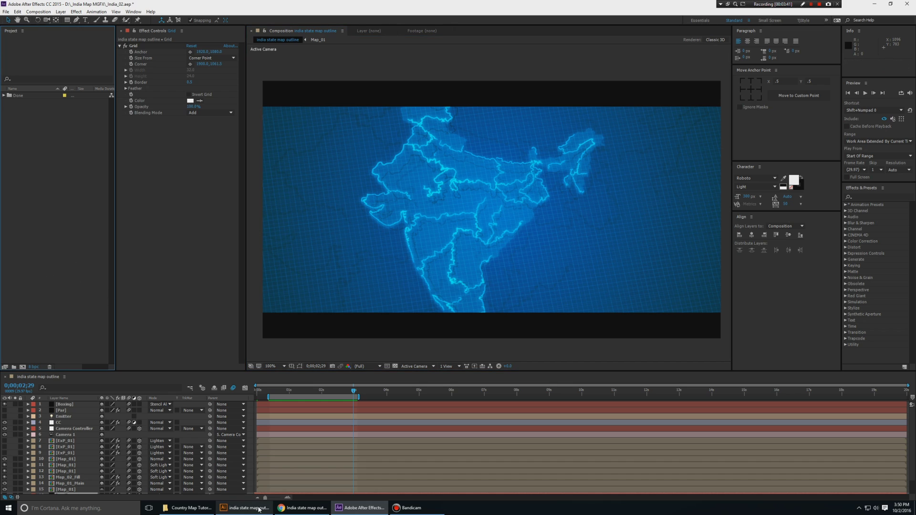
pyautogui.click(208, 508)
pyautogui.moveTo(301, 84); pyautogui.dragTo(51, 189)
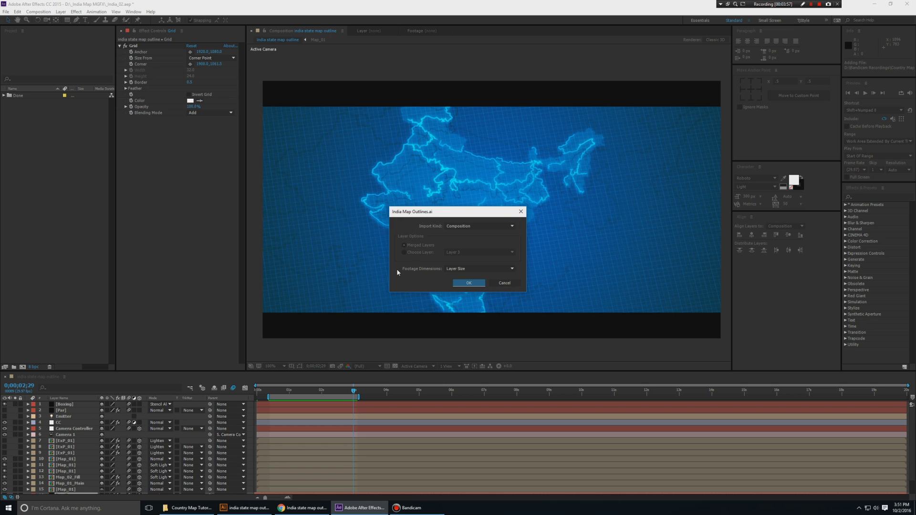
pyautogui.click(244, 507)
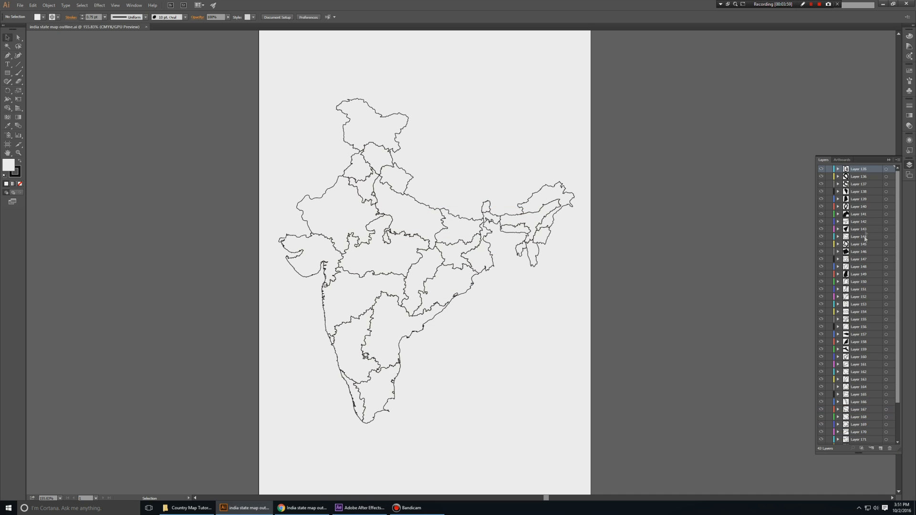
pyautogui.hotkey('alt', 'Tab')
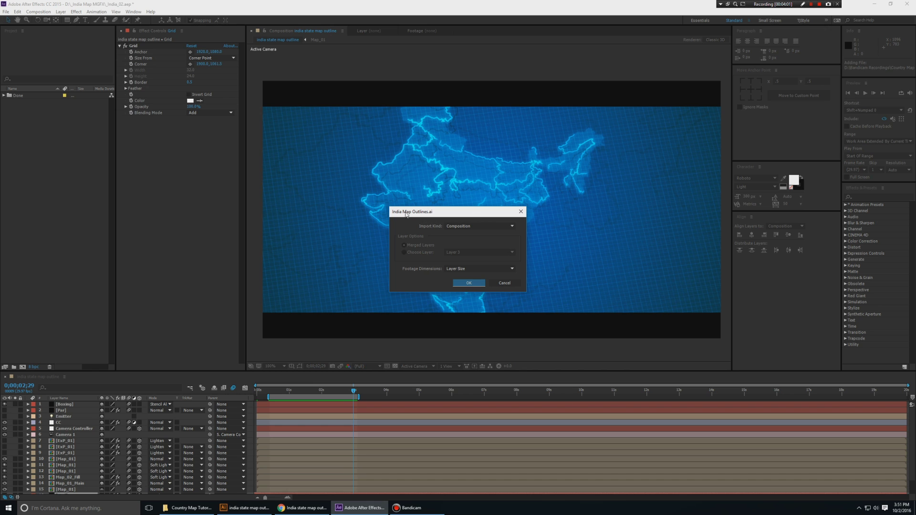
pyautogui.click(462, 227)
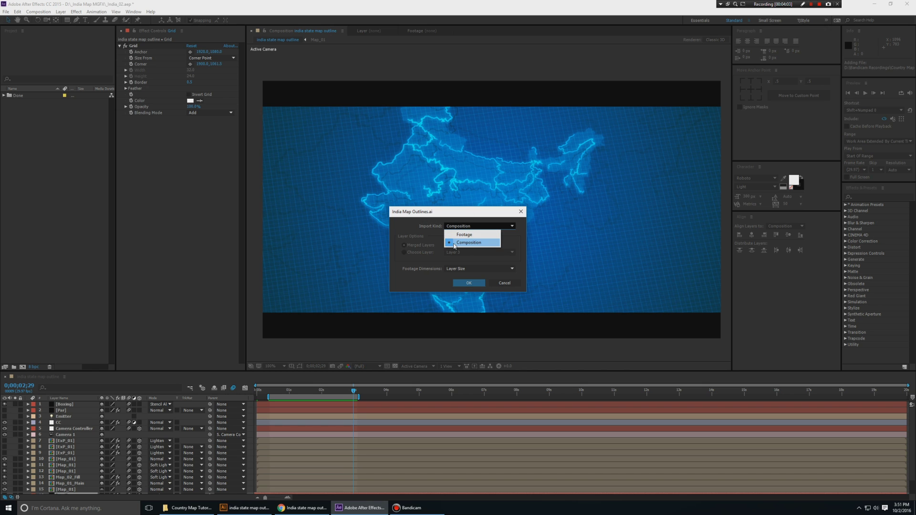
pyautogui.click(465, 238)
pyautogui.click(469, 269)
pyautogui.click(472, 288)
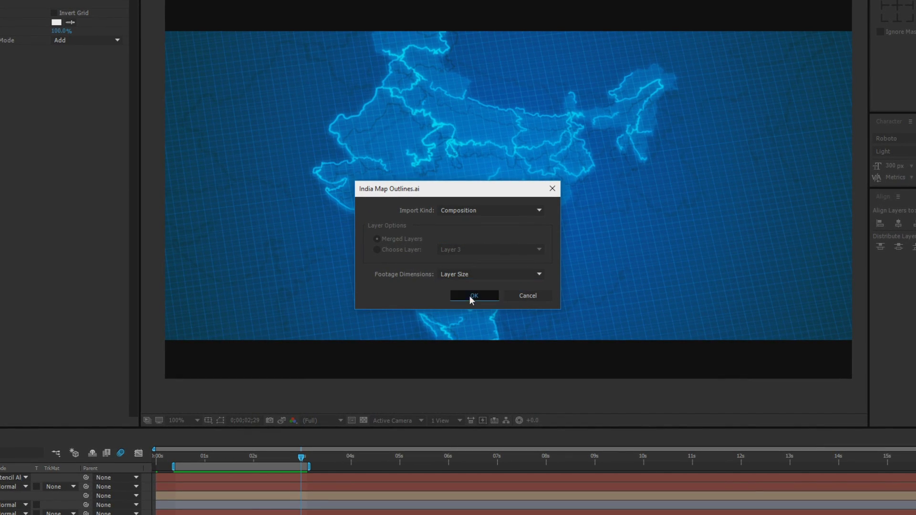
pyautogui.click(472, 296)
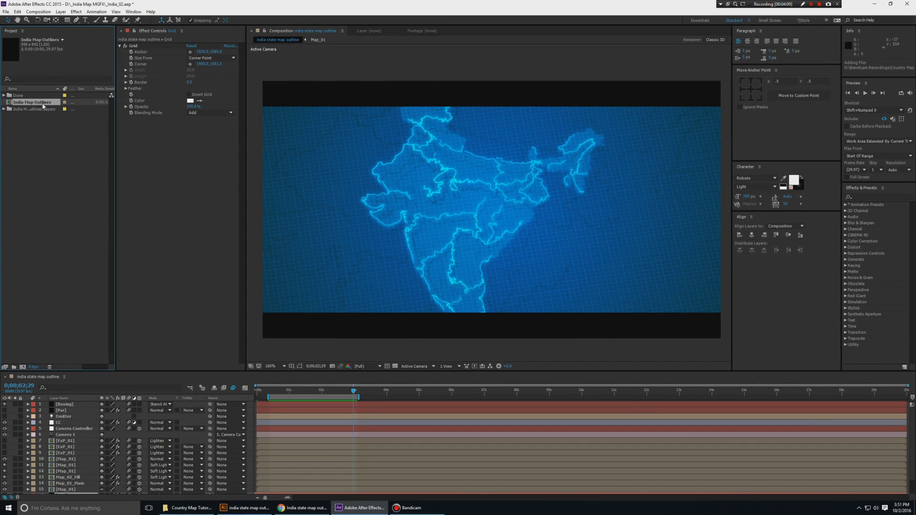
# Open the India Map Outlines composition and create shapes from all of its vector layers.
pyautogui.doubleClick(32, 103)
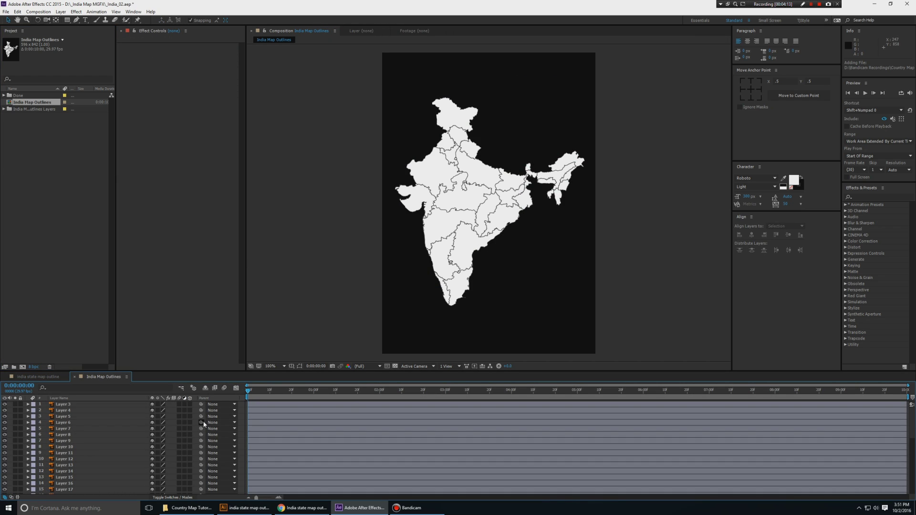
pyautogui.press('`')
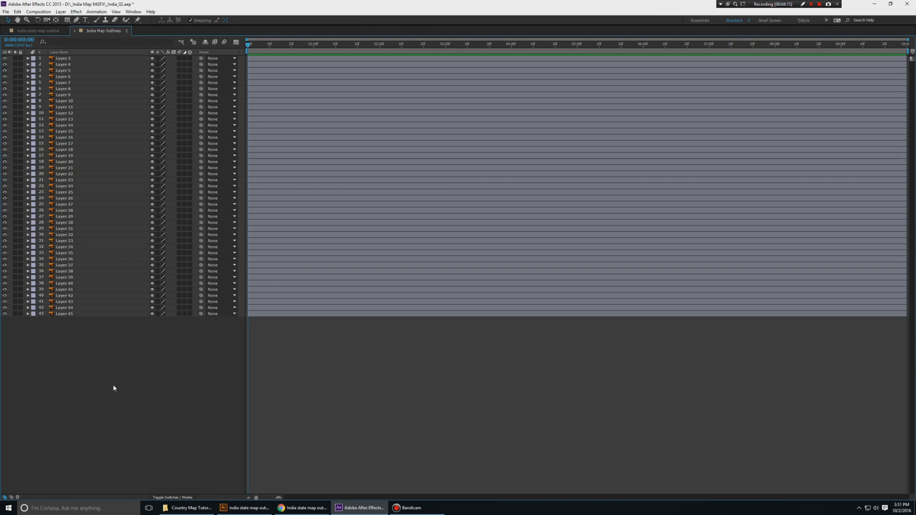
pyautogui.moveTo(112, 397); pyautogui.dragTo(68, 63)
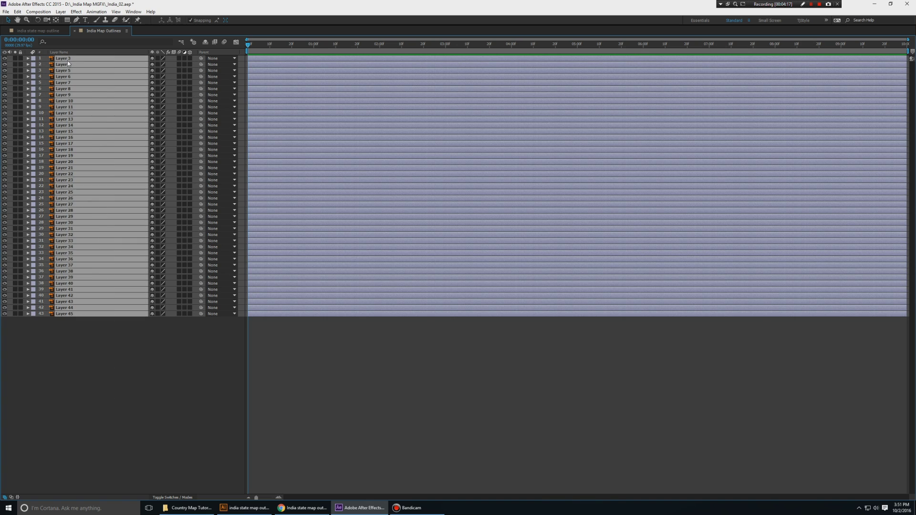
pyautogui.press('`')
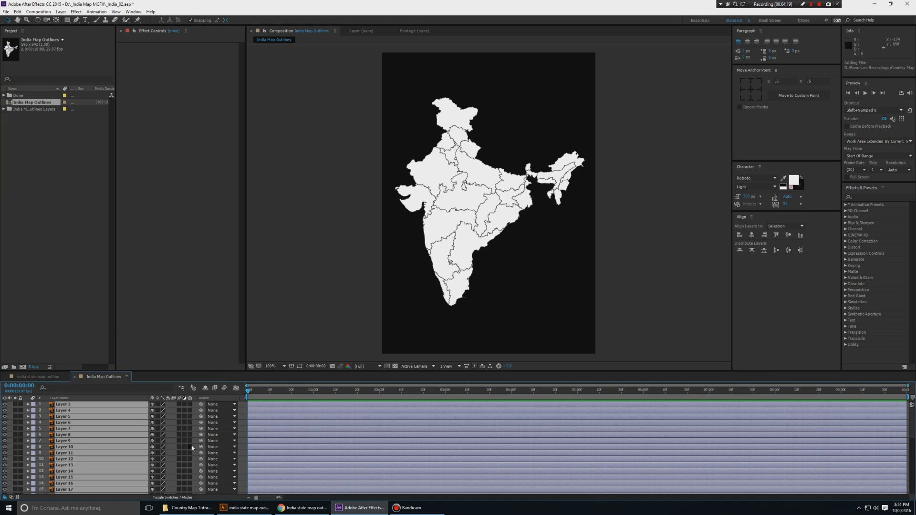
pyautogui.press('`')
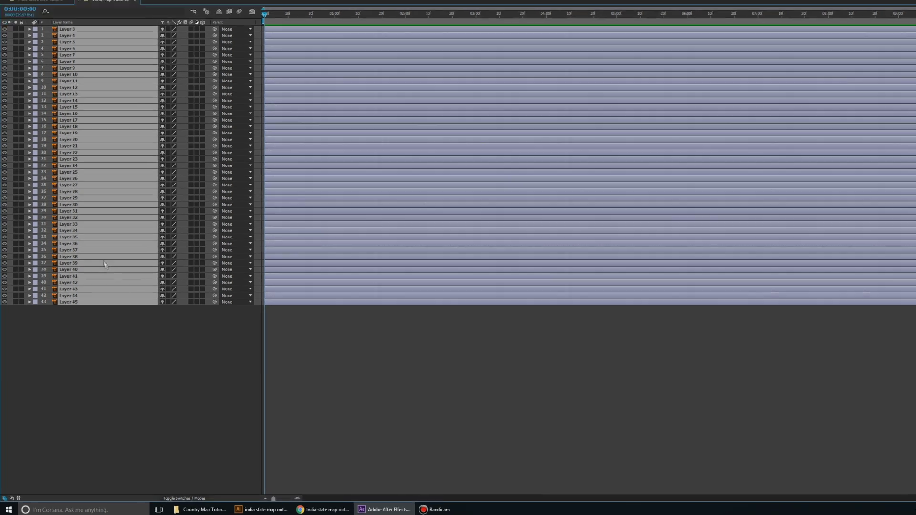
pyautogui.rightClick(92, 219)
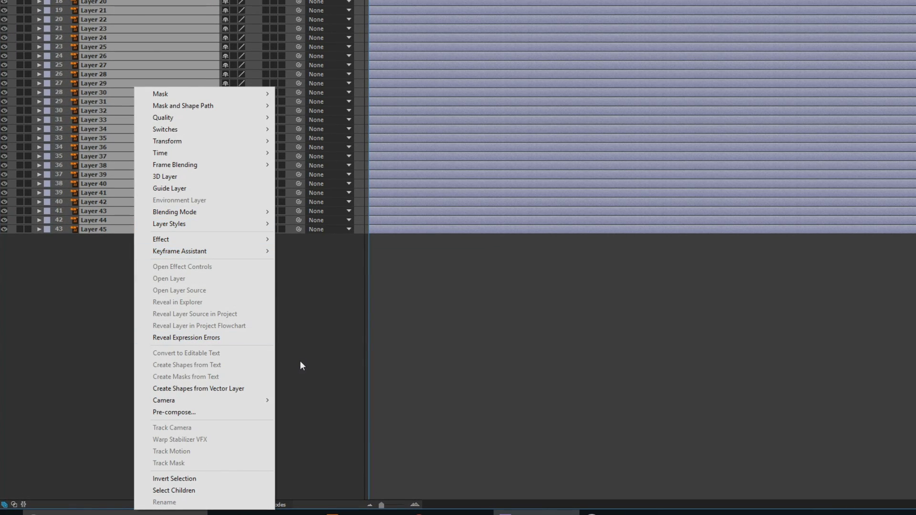
pyautogui.click(187, 389)
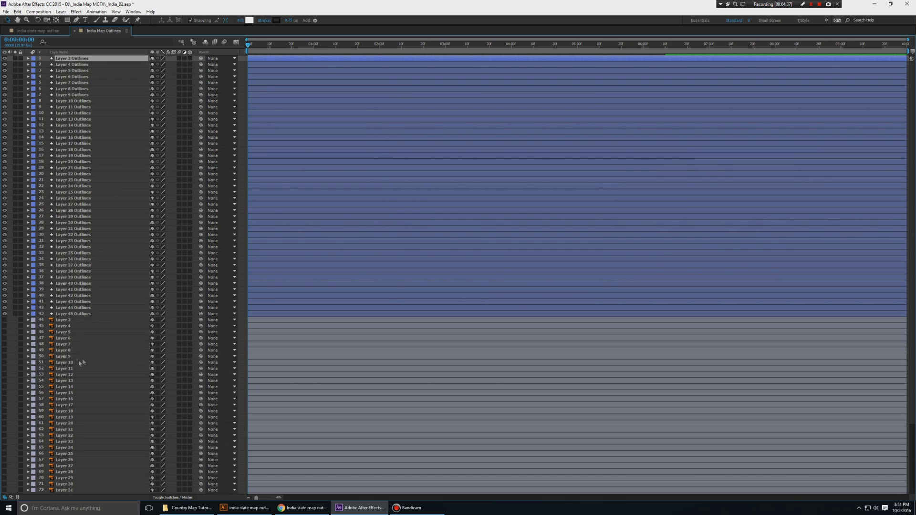
# Delete the original Illustrator layers, Layer 3 through Layer 45, from the composition, keeping the Outlines shape layers.
pyautogui.scroll(-1, 76, 329)
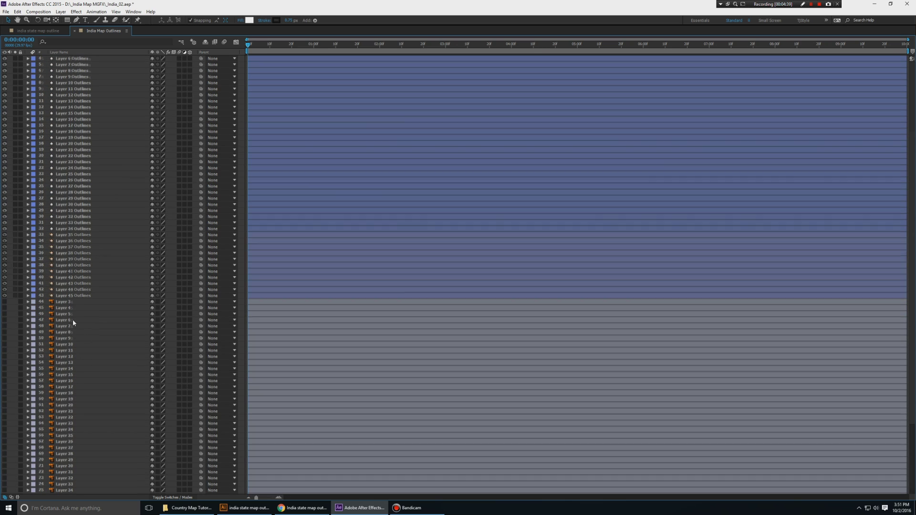
pyautogui.scroll(-4, 72, 319)
pyautogui.scroll(1, 127, 371)
pyautogui.press('`')
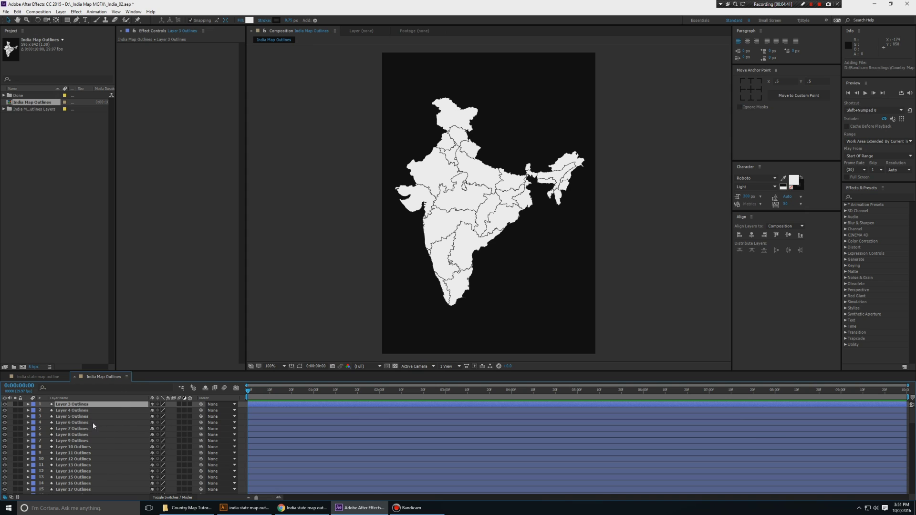
pyautogui.scroll(-12, 93, 425)
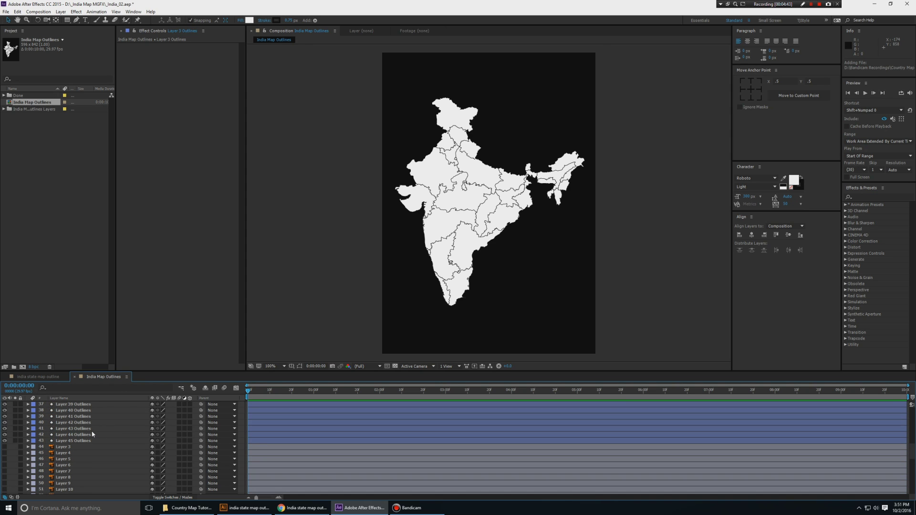
pyautogui.press('`')
pyautogui.click(68, 237)
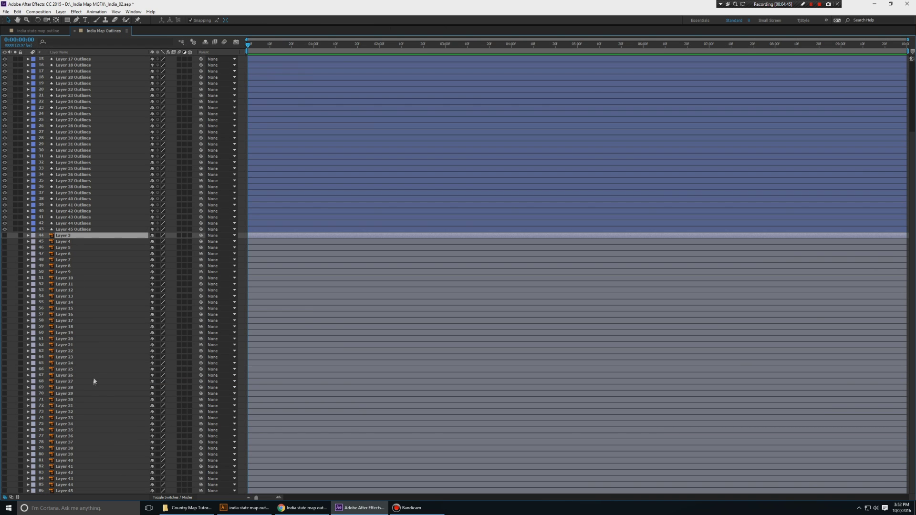
pyautogui.keyDown('shift'); pyautogui.click(71, 491); pyautogui.keyUp('shift')
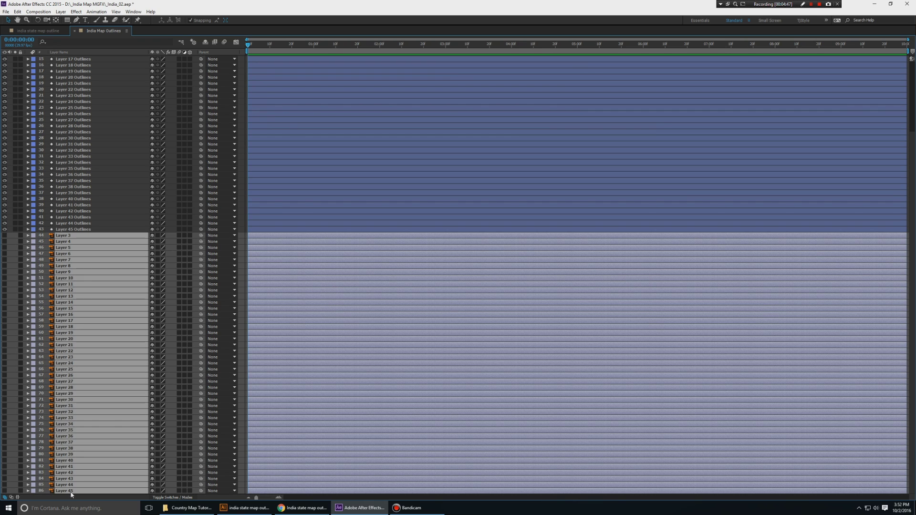
pyautogui.press('Delete')
pyautogui.press('`')
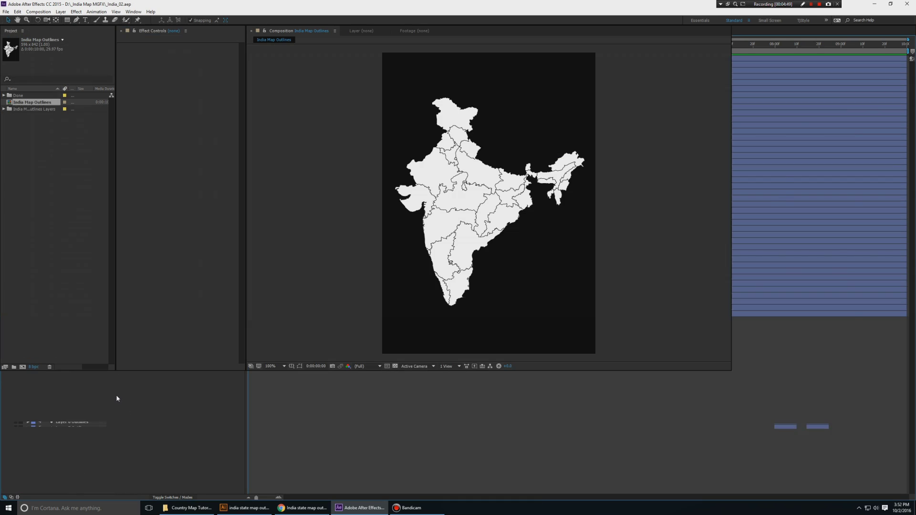
# Select all the Outlines shape layers and set their fill to None.
pyautogui.scroll(-6, 104, 434)
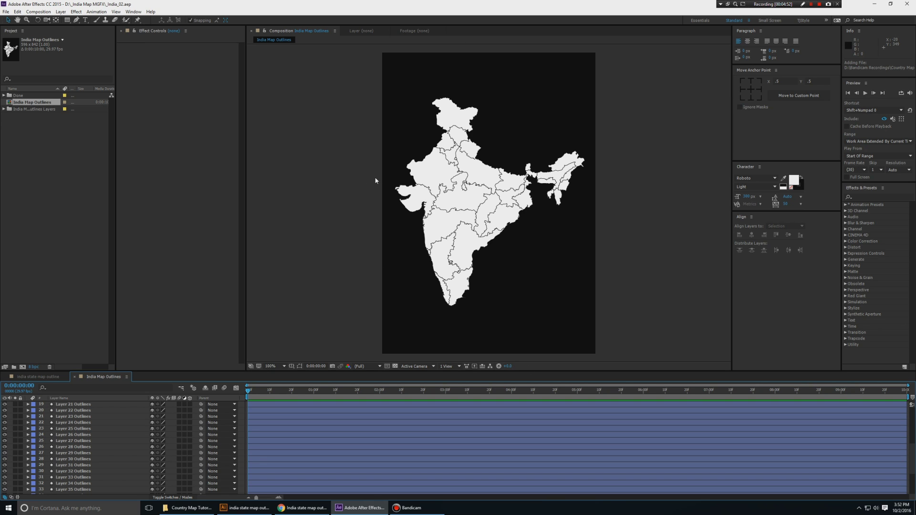
pyautogui.press('`')
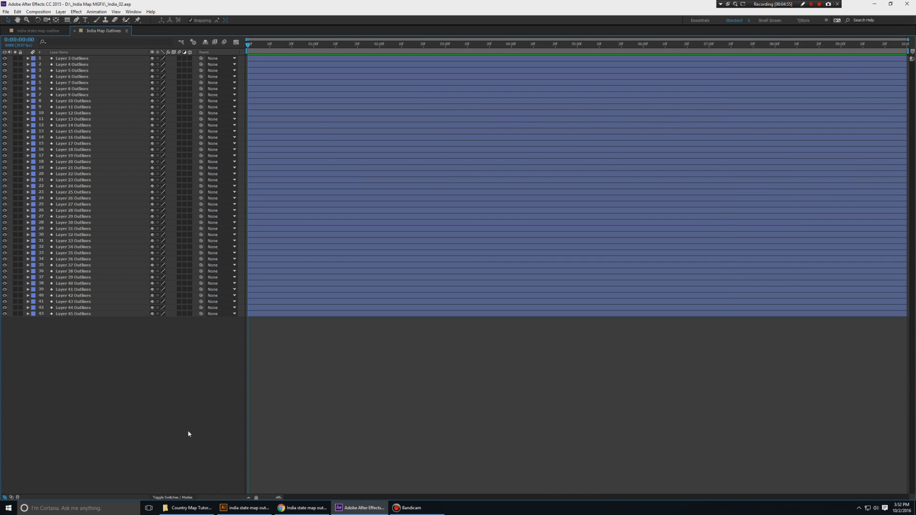
pyautogui.press('`')
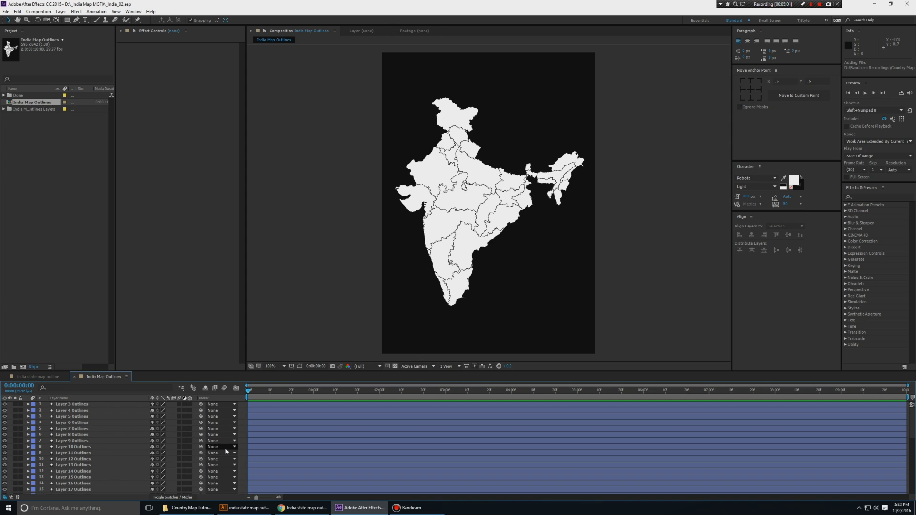
pyautogui.press('`')
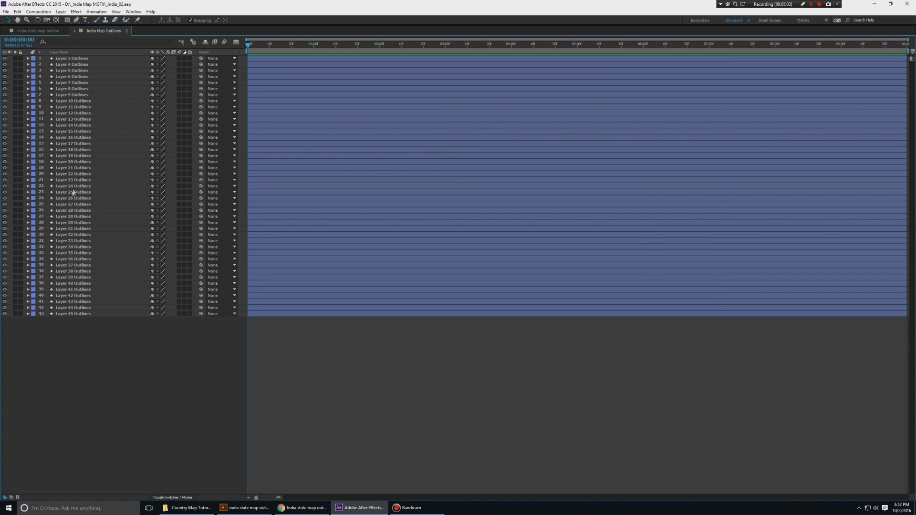
pyautogui.hotkey('ctrl', 'a')
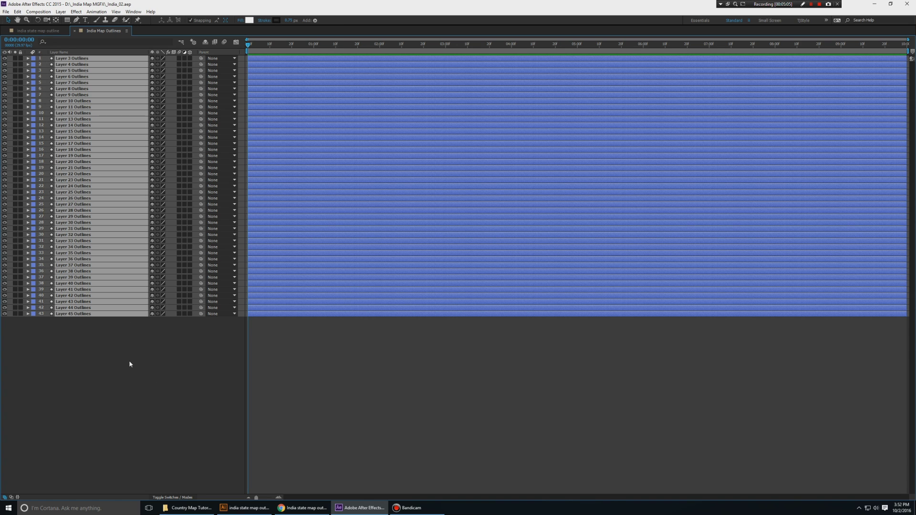
pyautogui.press('`')
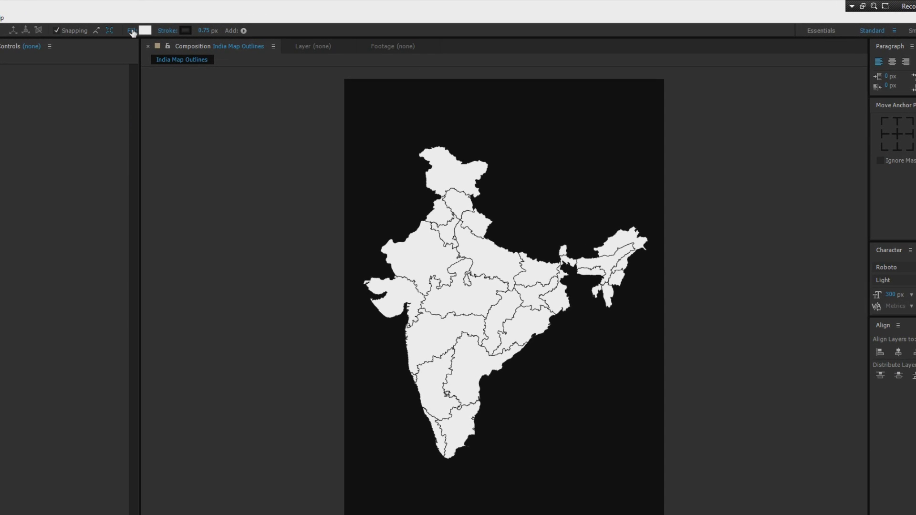
pyautogui.click(130, 32)
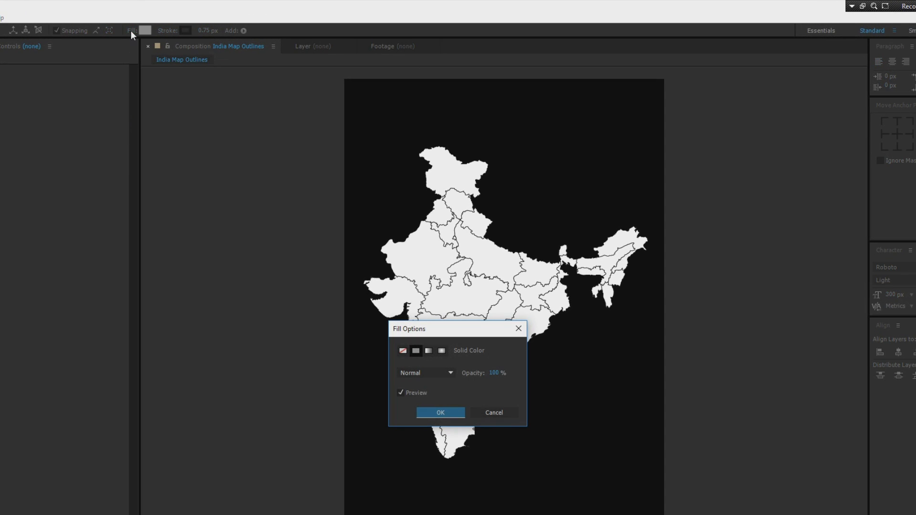
pyautogui.click(403, 351)
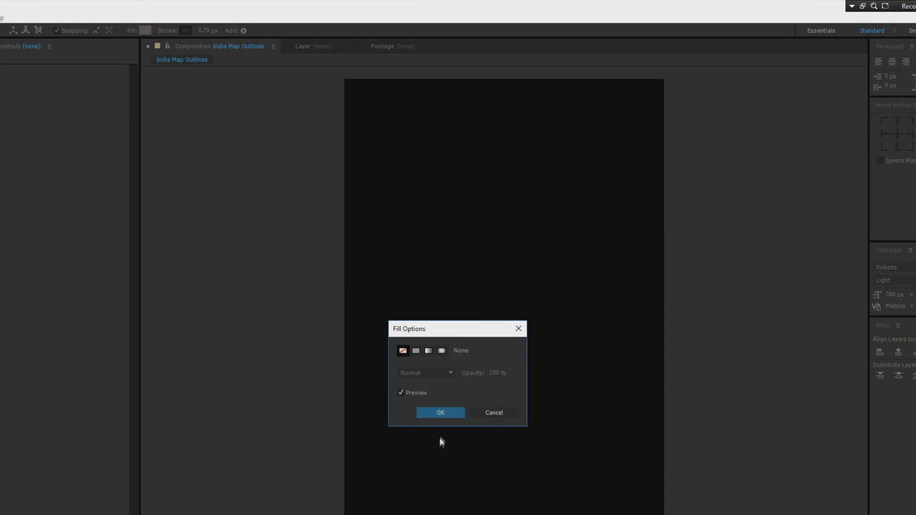
pyautogui.click(441, 413)
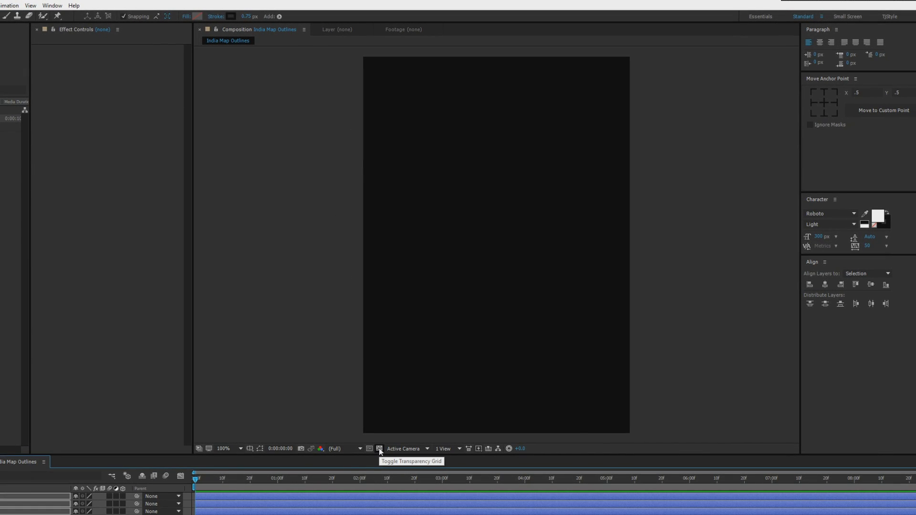
# Turn on the transparency grid in the composition view and inspect the state outlines up close.
pyautogui.click(379, 448)
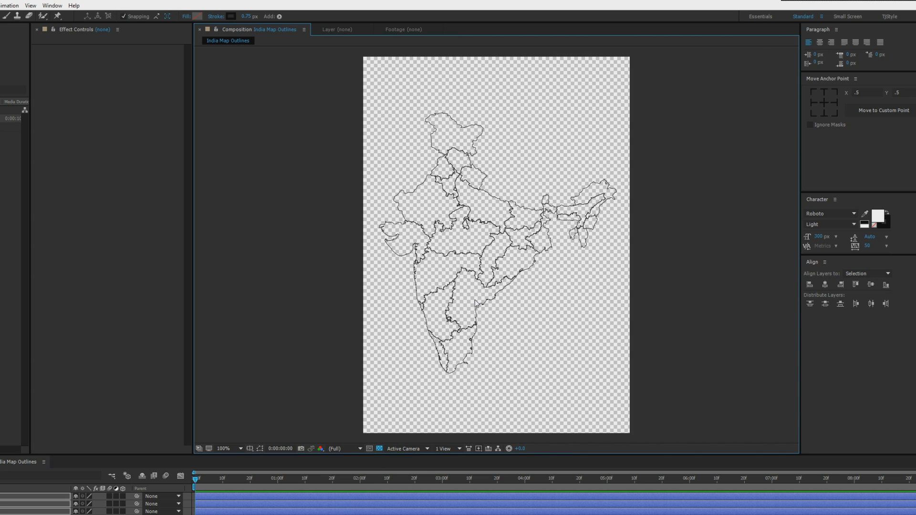
pyautogui.scroll(1, 475, 300)
pyautogui.scroll(-1, 475, 300)
pyautogui.scroll(1, 475, 302)
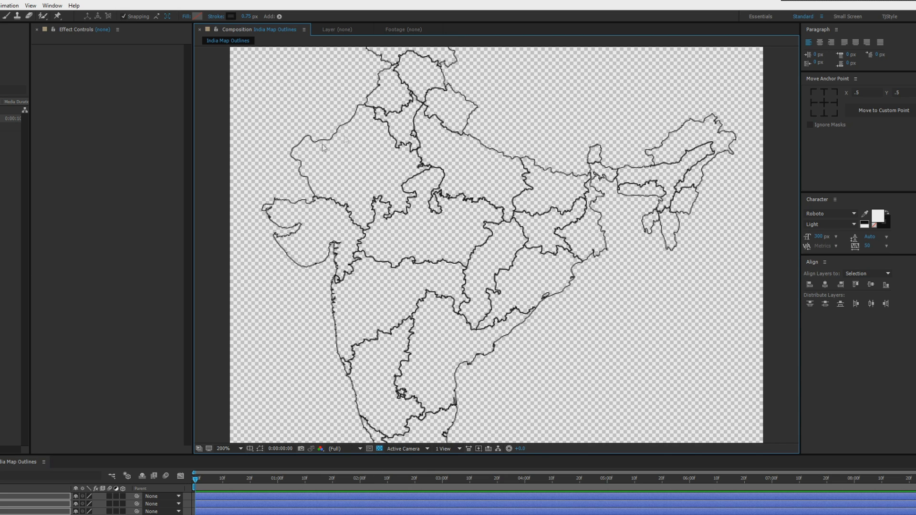
pyautogui.scroll(-1, 453, 271)
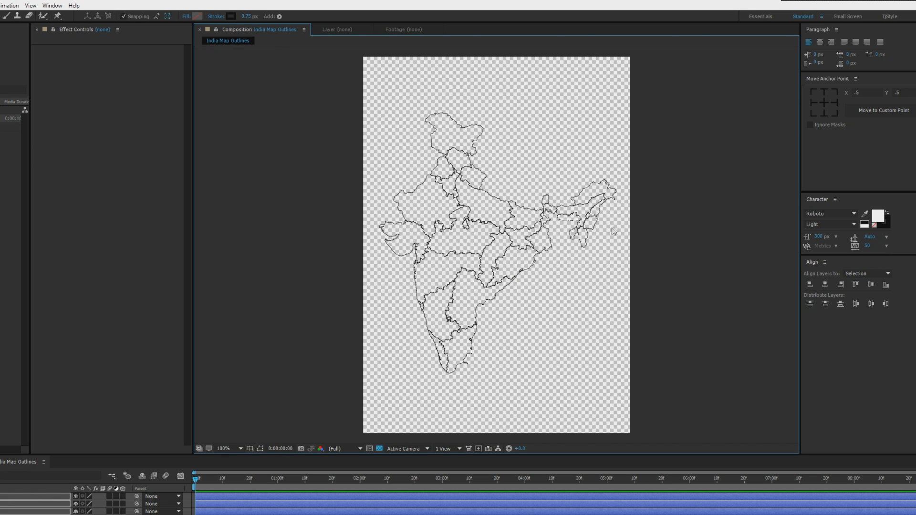
pyautogui.scroll(1, 614, 230)
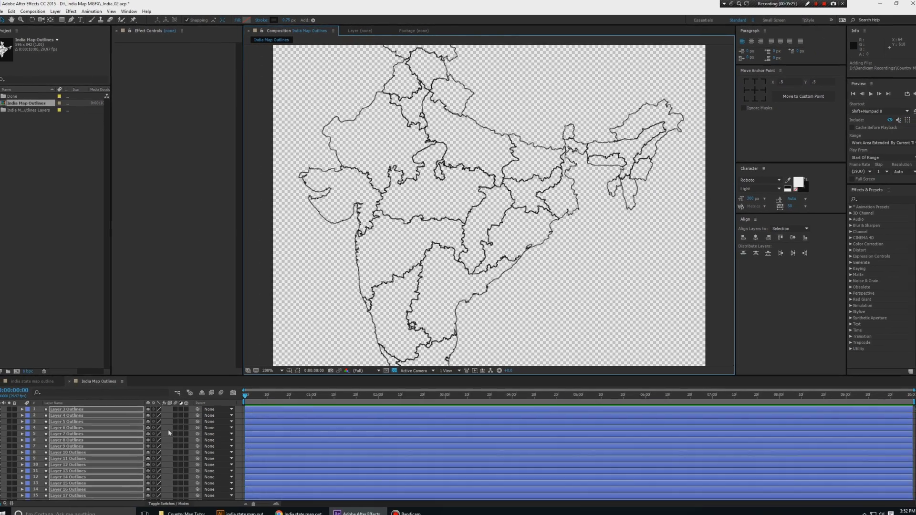
# Add a Trim Paths operator to the Layer 3 Outlines shape layer and reveal its properties.
pyautogui.press('`')
pyautogui.press('`')
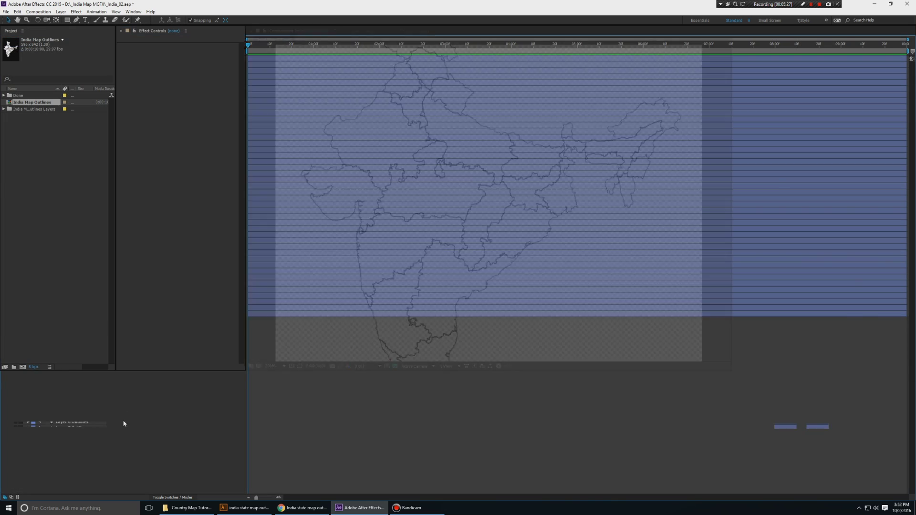
pyautogui.scroll(6, 111, 414)
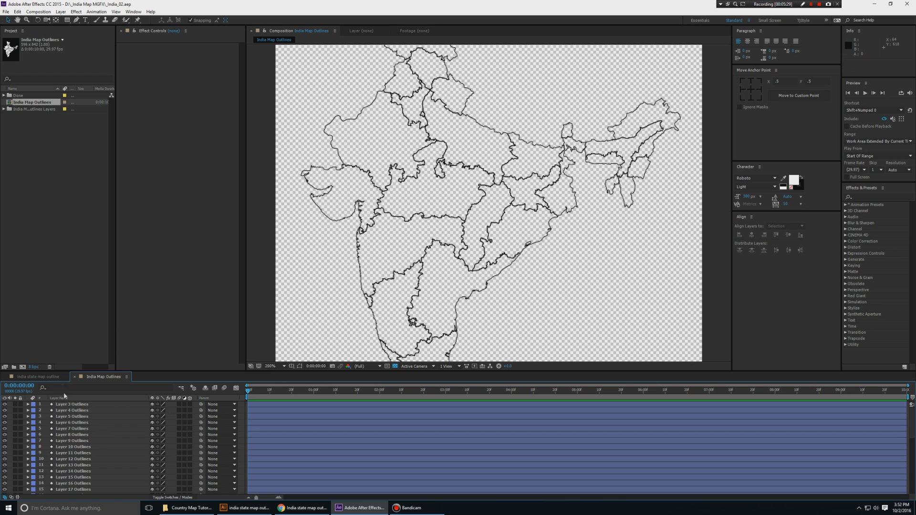
pyautogui.click(73, 404)
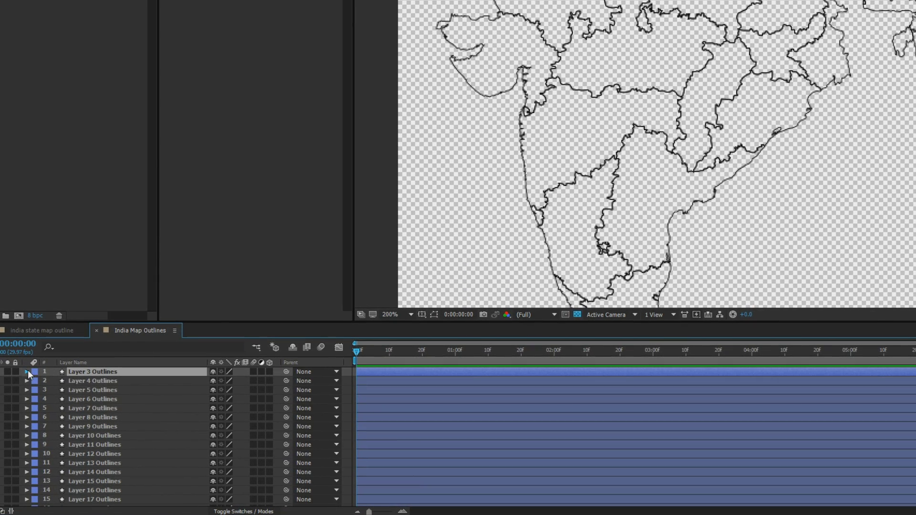
pyautogui.click(28, 404)
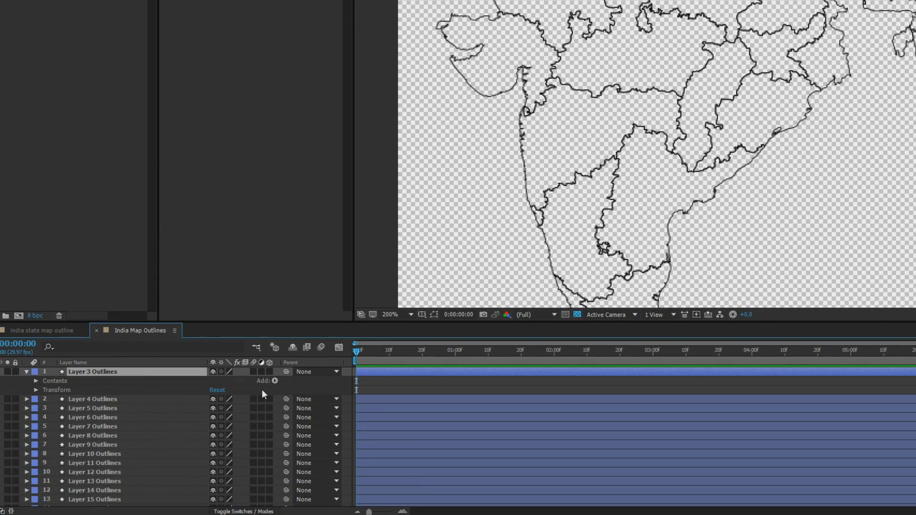
pyautogui.click(275, 380)
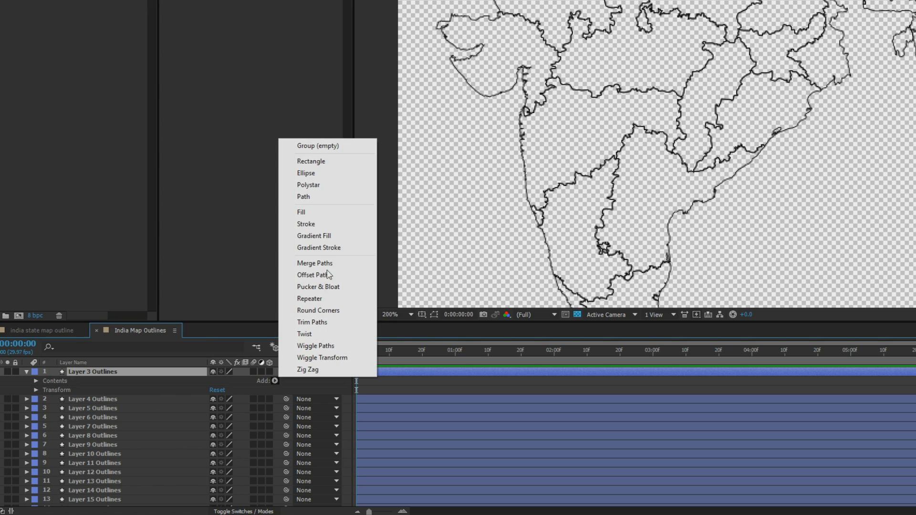
pyautogui.click(309, 322)
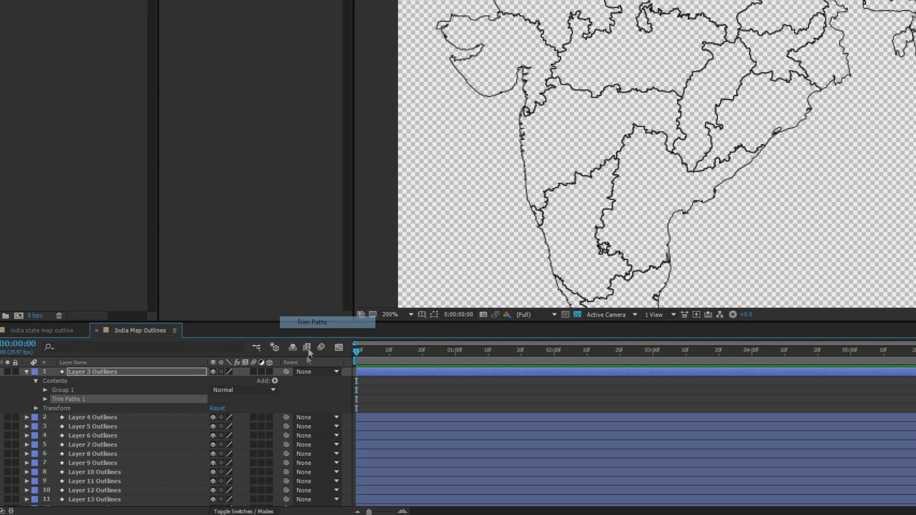
pyautogui.click(45, 400)
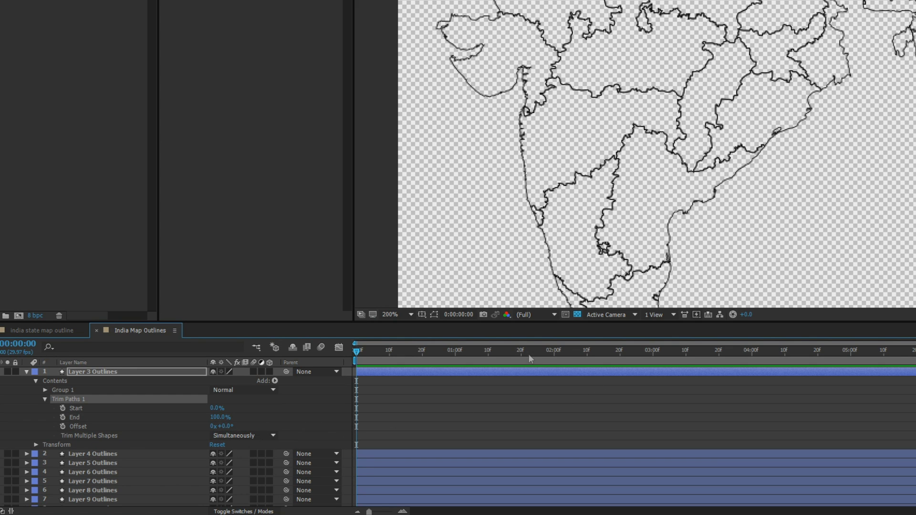
# Set the Trim Paths End value of Layer 3 Outlines to 75%.
pyautogui.scroll(-1, 687, 160)
pyautogui.scroll(1, 687, 160)
pyautogui.click(219, 418)
pyautogui.write('75')
pyautogui.press('Return')
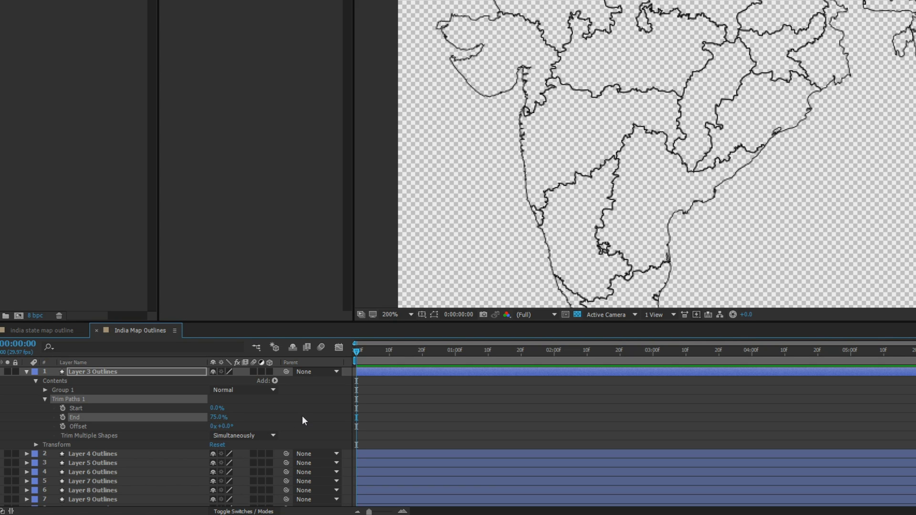
pyautogui.scroll(-1, 687, 70)
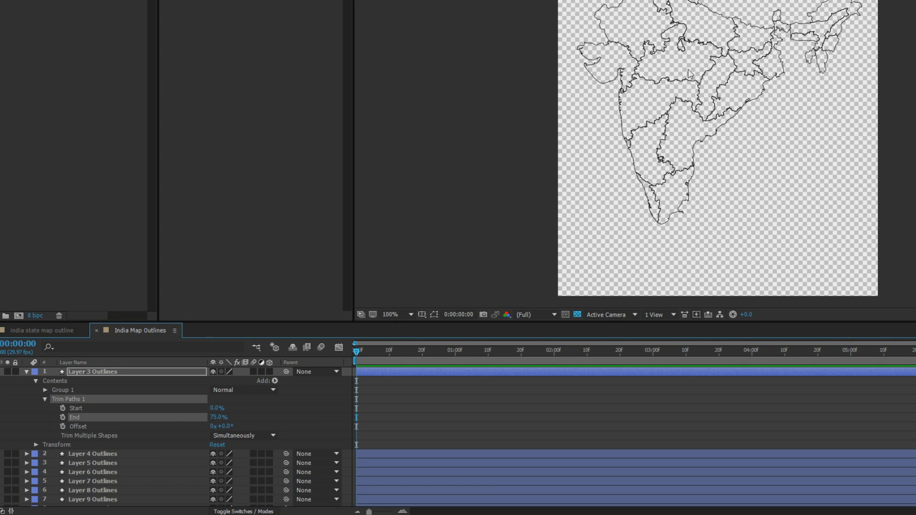
pyautogui.scroll(1, 691, 90)
# Solo Layer 3 Outlines briefly to check it, and delete its Trim Paths operator.
pyautogui.click(7, 372)
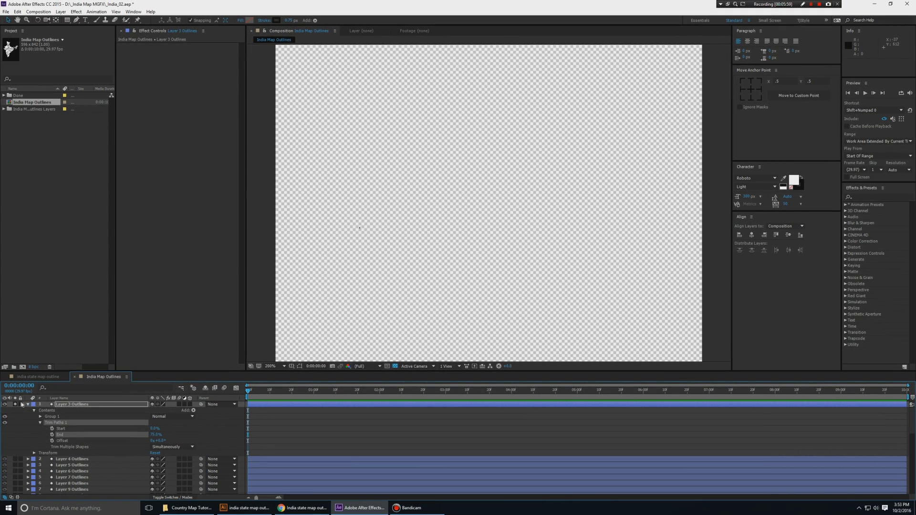
pyautogui.click(15, 404)
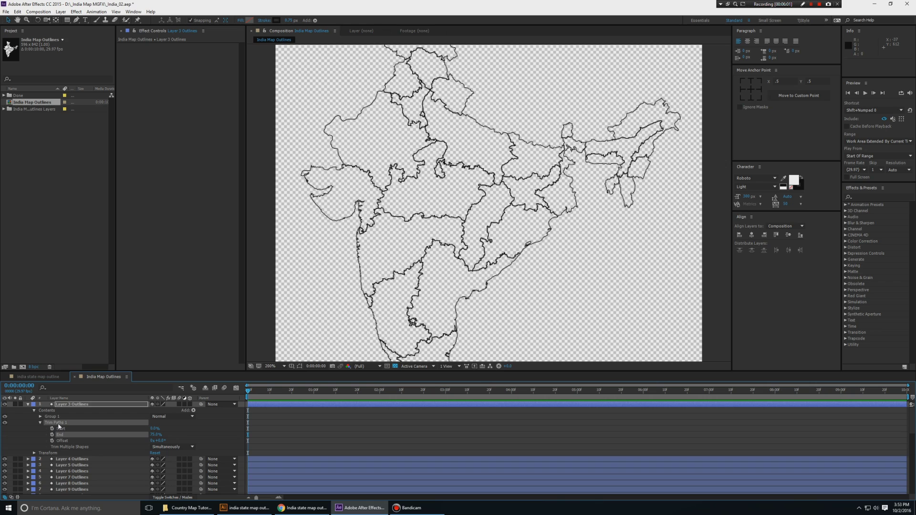
pyautogui.press('Delete')
# Toggle the visibility of Layer 11, Layer 18 and Layer 25 Outlines to identify which state each one draws.
pyautogui.scroll(-2, 79, 435)
pyautogui.click(79, 435)
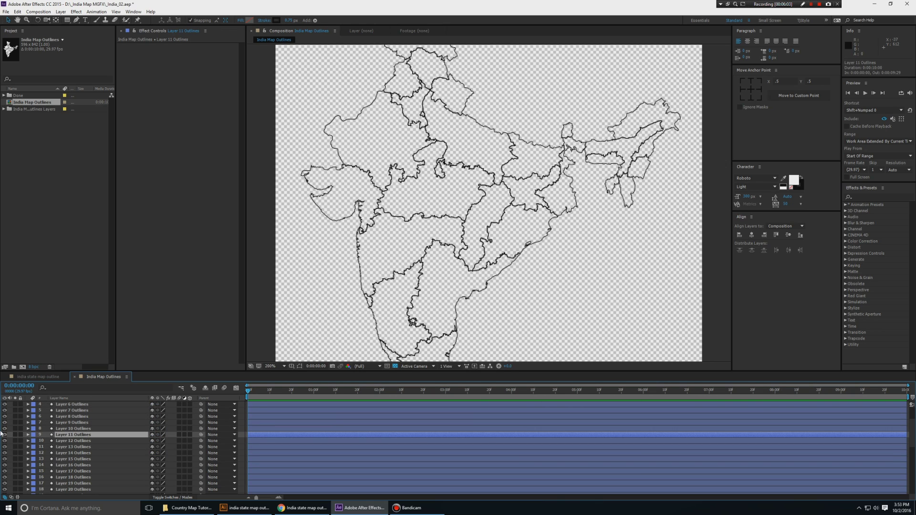
pyautogui.click(4, 435)
pyautogui.click(4, 435)
pyautogui.click(3, 435)
pyautogui.scroll(-1, 139, 458)
pyautogui.click(98, 459)
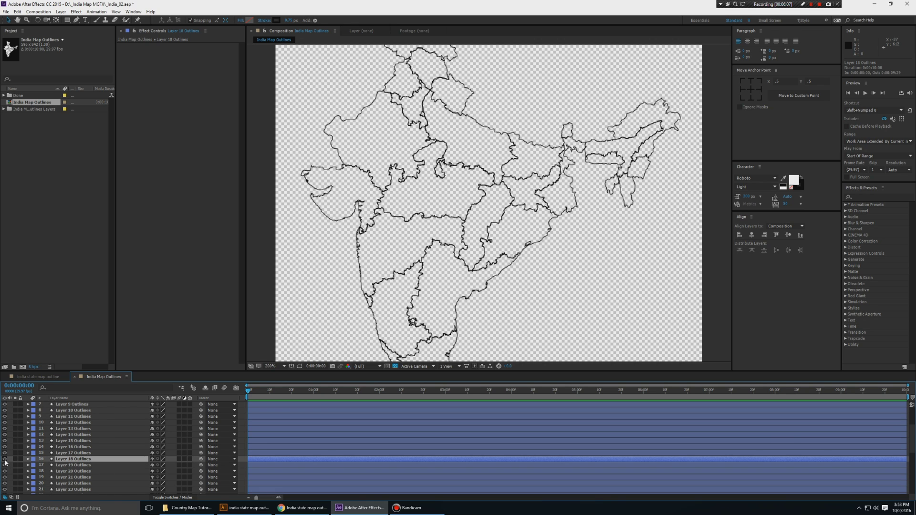
pyautogui.click(4, 459)
pyautogui.moveTo(510, 282); pyautogui.dragTo(510, 181)
pyautogui.scroll(-2, 116, 471)
pyautogui.click(76, 464)
pyautogui.click(4, 422)
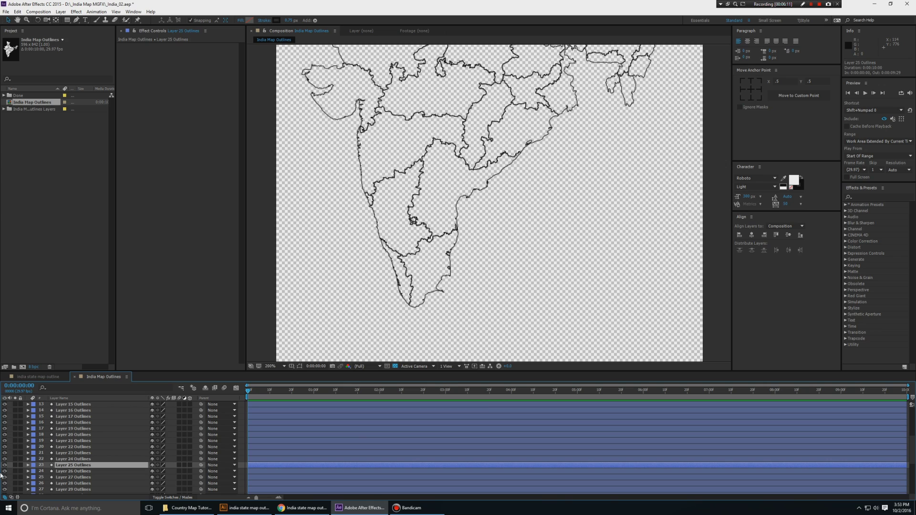
pyautogui.click(5, 465)
pyautogui.click(5, 466)
pyautogui.click(5, 465)
pyautogui.click(4, 466)
# Check more of the lower shape layers, including Layer 42 and Layer 37 Outlines, to find a clearly visible state.
pyautogui.scroll(-3, 23, 469)
pyautogui.click(42, 466)
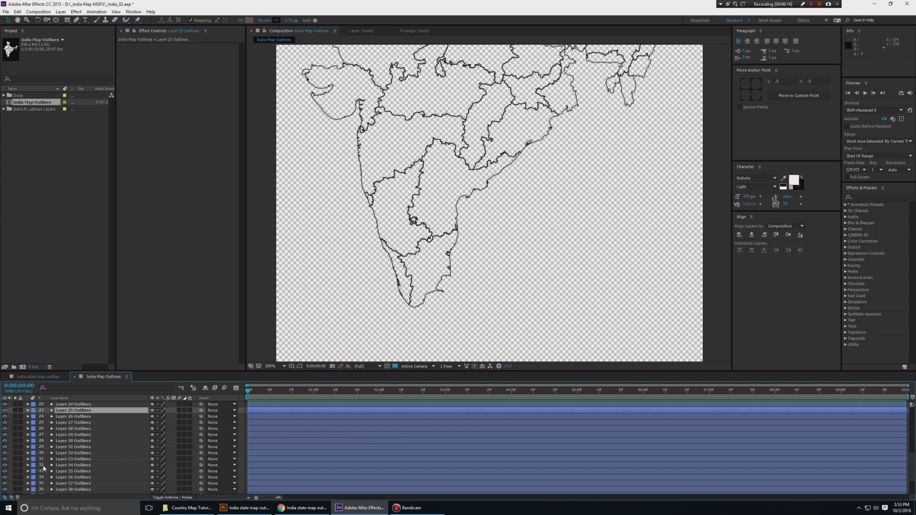
pyautogui.click(5, 472)
pyautogui.click(4, 471)
pyautogui.scroll(-2, 91, 478)
pyautogui.click(91, 475)
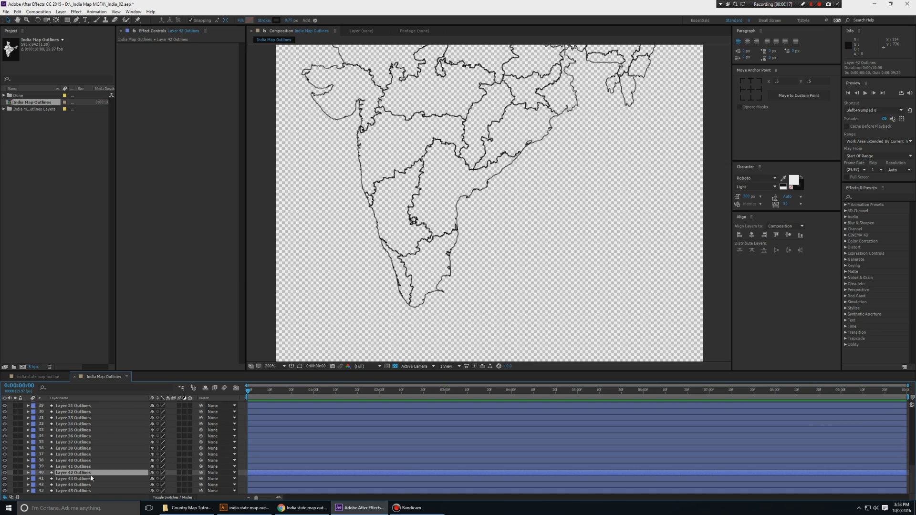
pyautogui.click(4, 473)
pyautogui.click(4, 472)
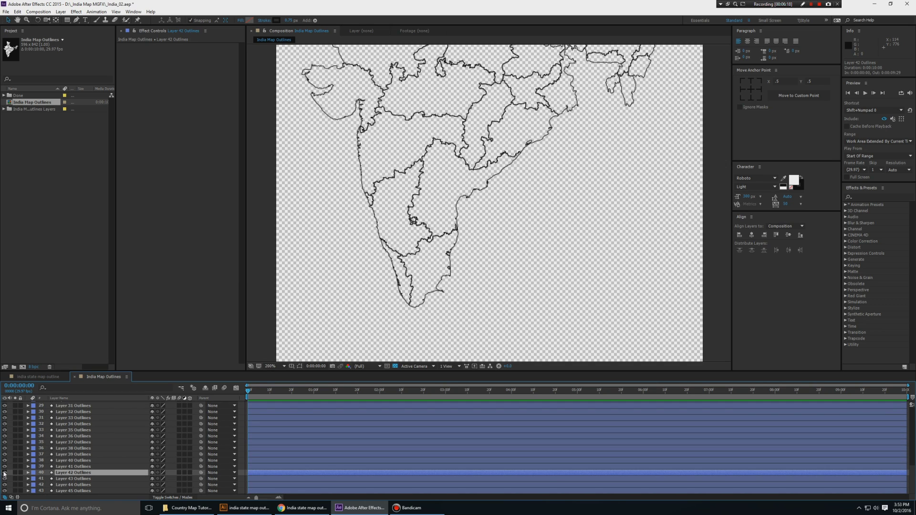
pyautogui.scroll(1, 97, 466)
pyautogui.click(88, 461)
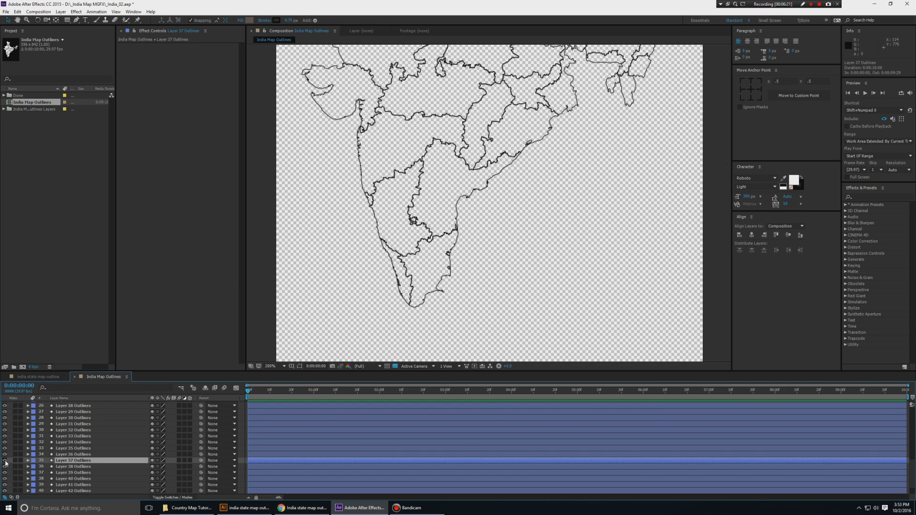
# Hide Layer 34 Outlines, examine its state on the map up close, and show the layer again.
pyautogui.click(71, 442)
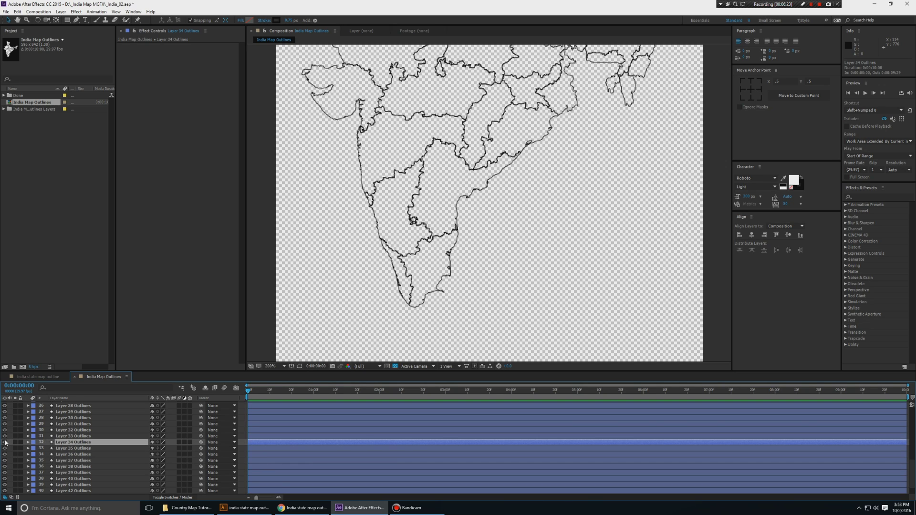
pyautogui.click(4, 442)
pyautogui.press('h')
pyautogui.moveTo(554, 133); pyautogui.dragTo(553, 271)
pyautogui.moveTo(542, 174); pyautogui.dragTo(543, 183)
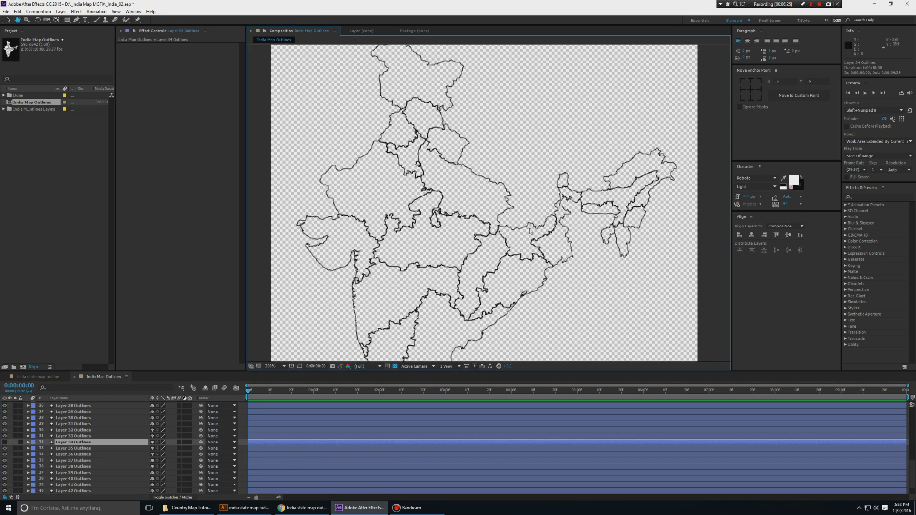
pyautogui.scroll(1, 530, 232)
pyautogui.moveTo(534, 245); pyautogui.dragTo(458, 263)
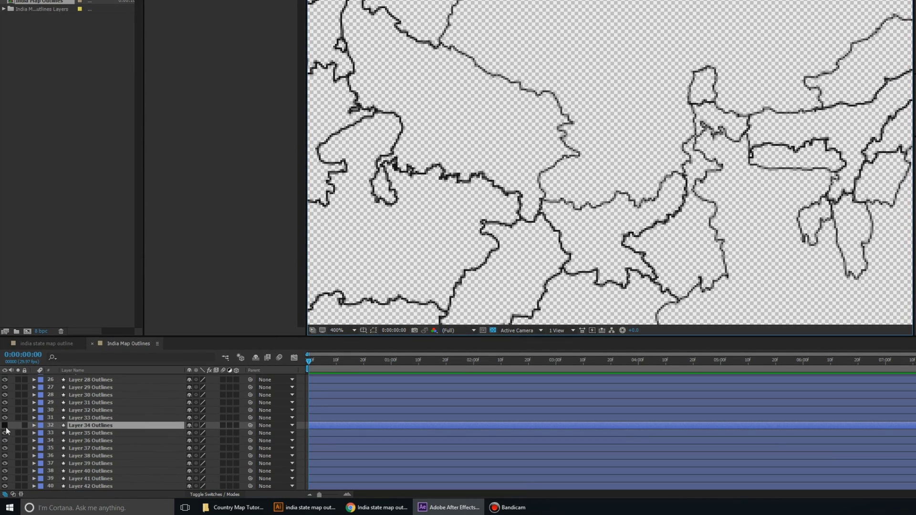
pyautogui.click(5, 440)
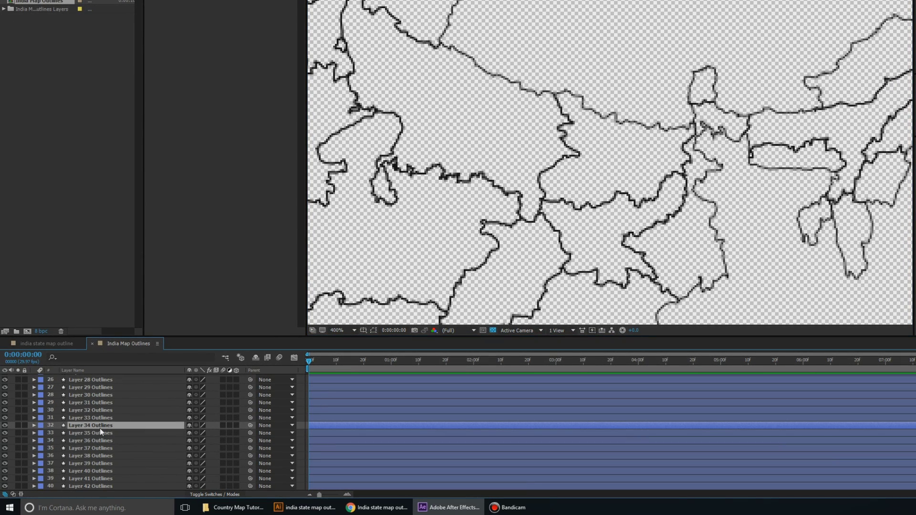
# Reveal the contents of Layer 34 Outlines and add a Trim Paths operator with its properties expanded.
pyautogui.press('u')
pyautogui.press('u')
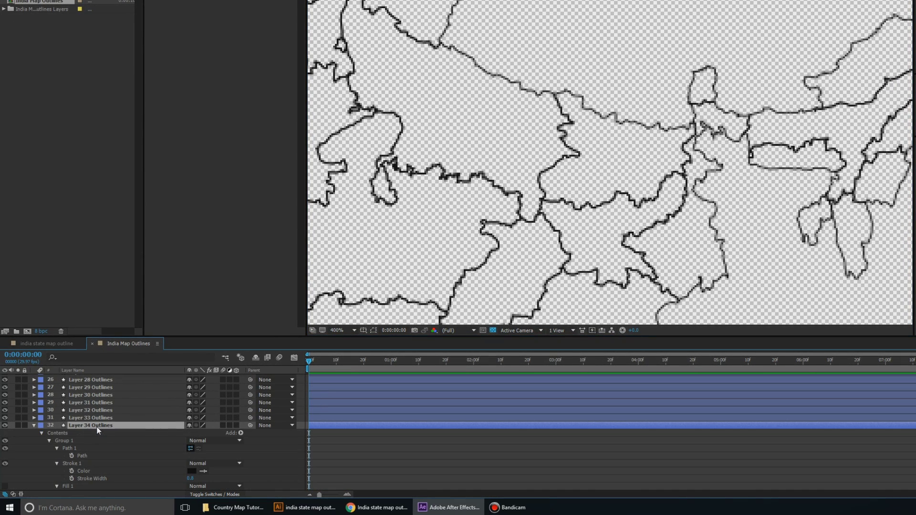
pyautogui.click(241, 433)
pyautogui.click(283, 385)
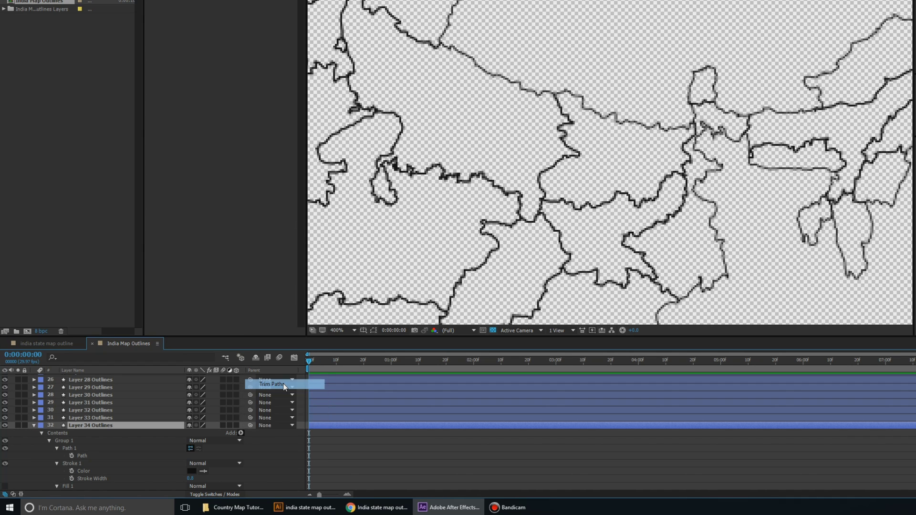
pyautogui.scroll(-2, 363, 440)
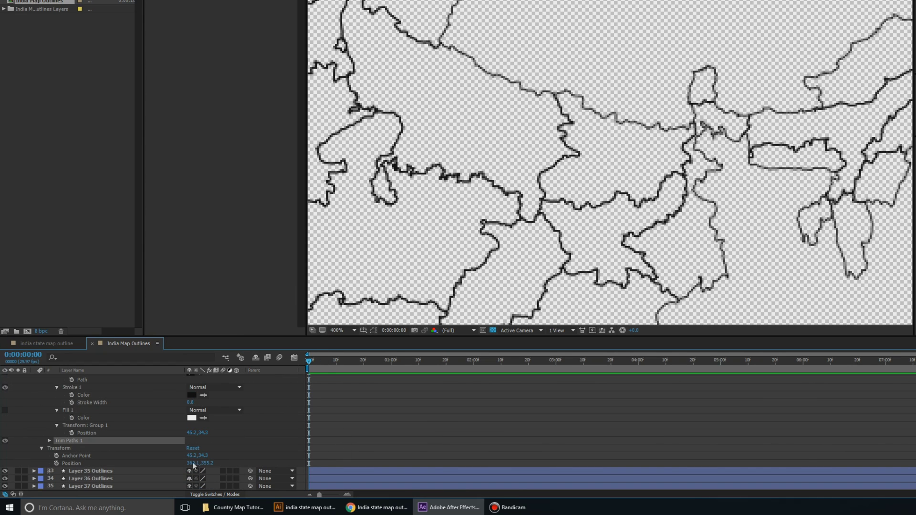
pyautogui.click(48, 441)
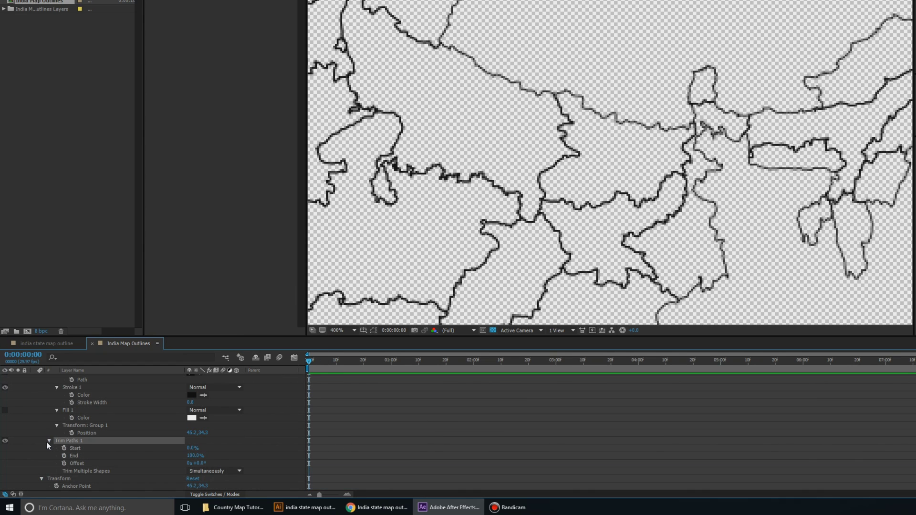
# Set the Trim Paths End value of Layer 34 Outlines to 75%.
pyautogui.click(192, 456)
pyautogui.write('75')
pyautogui.press('Return')
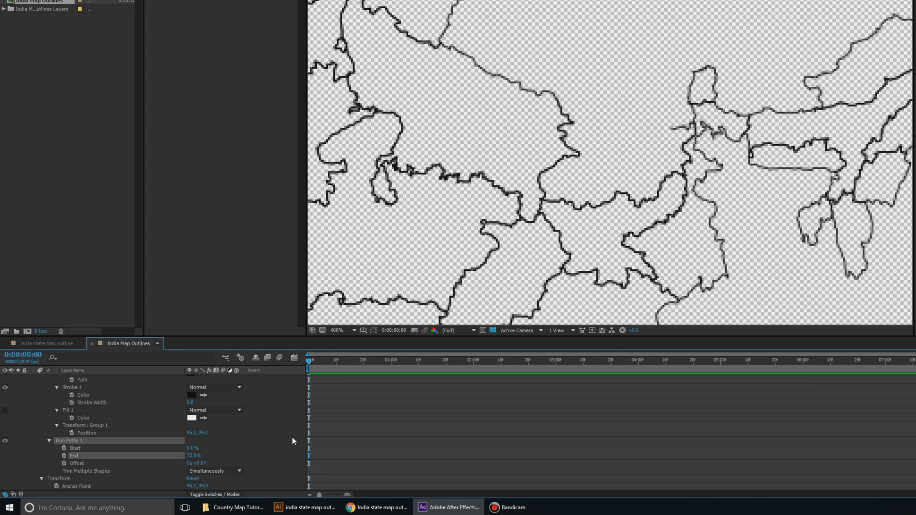
# Keyframe the Trim Paths Offset from 0° at 0 seconds to 127° at 5 seconds.
pyautogui.click(63, 464)
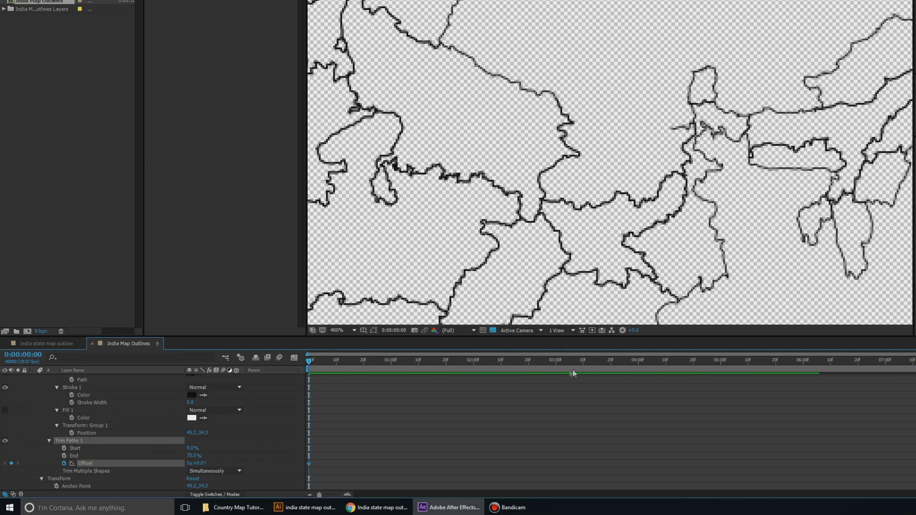
pyautogui.click(589, 361)
pyautogui.moveTo(640, 361); pyautogui.dragTo(721, 361)
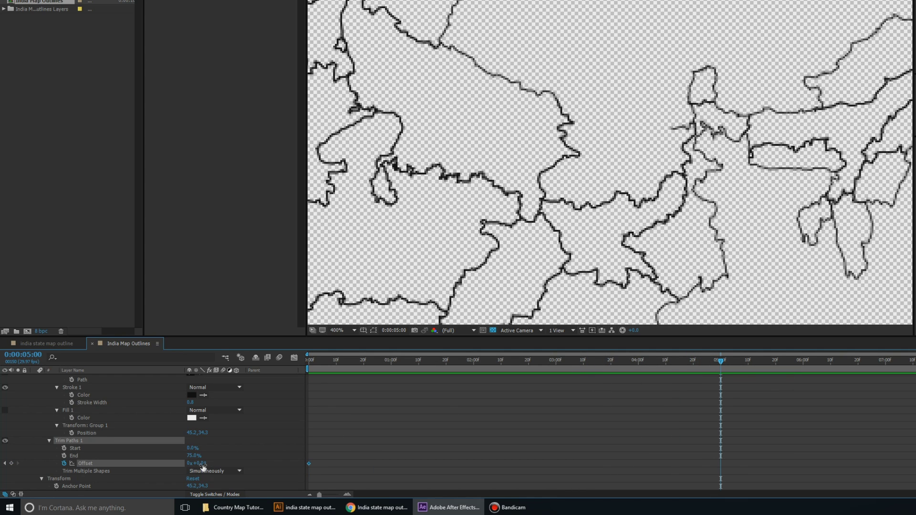
pyautogui.moveTo(203, 463); pyautogui.dragTo(253, 458)
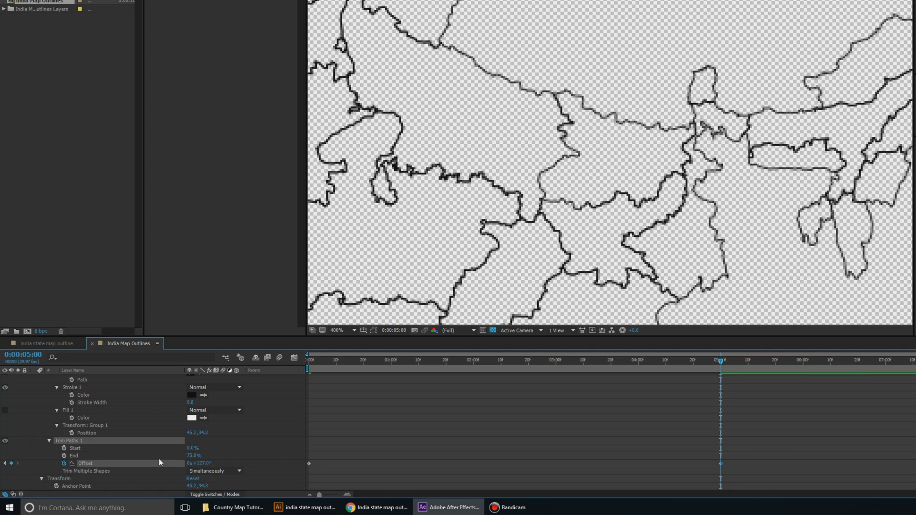
# Preview the Offset animation from the start, both close up and with more of the map in view.
pyautogui.press('Home')
pyautogui.press('space')
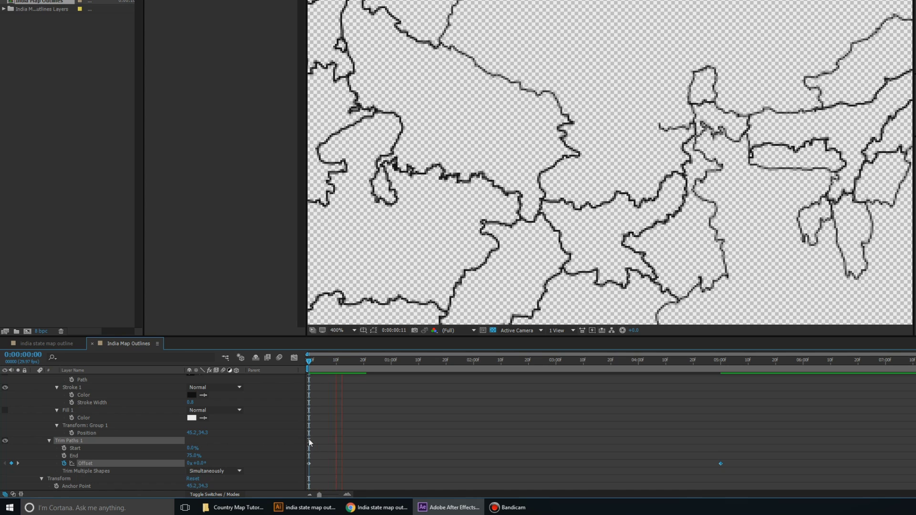
pyautogui.press('space')
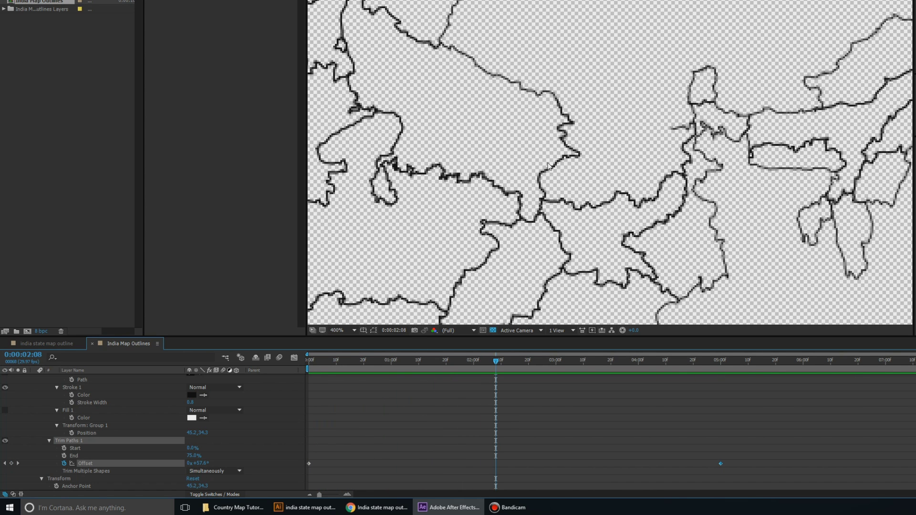
pyautogui.scroll(-2, 663, 163)
pyautogui.moveTo(663, 162); pyautogui.dragTo(688, 143)
pyautogui.scroll(1, 688, 143)
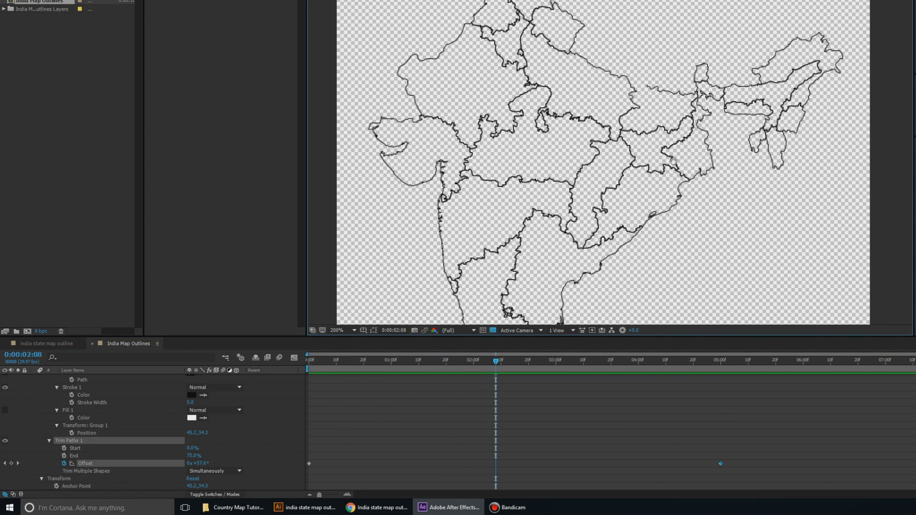
pyautogui.press('space')
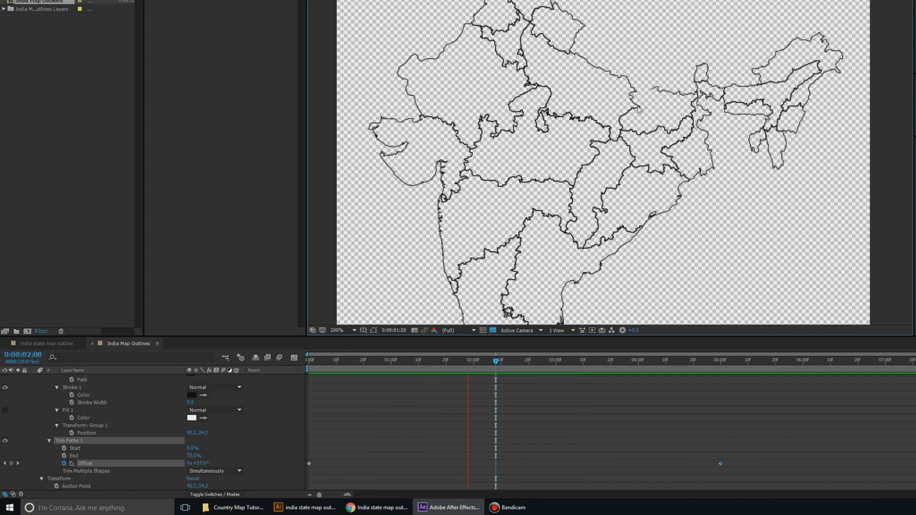
pyautogui.press('space')
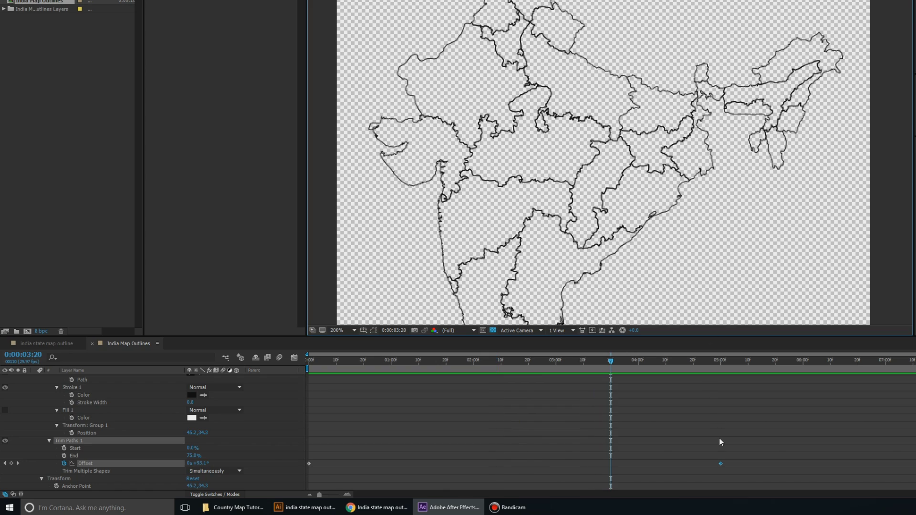
# Try to copy the animated Trim Paths of Layer 34 Outlines onto all other outline layers at 0 seconds.
pyautogui.scroll(3, 398, 454)
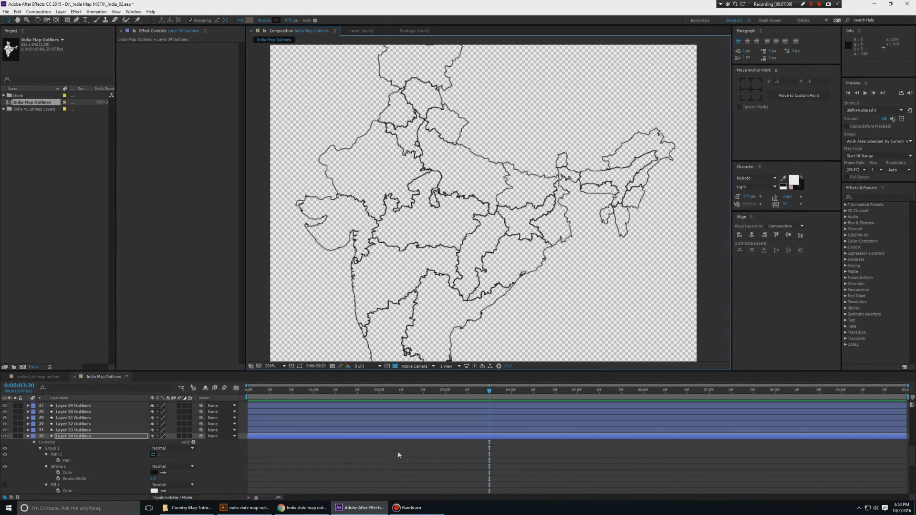
pyautogui.press('`')
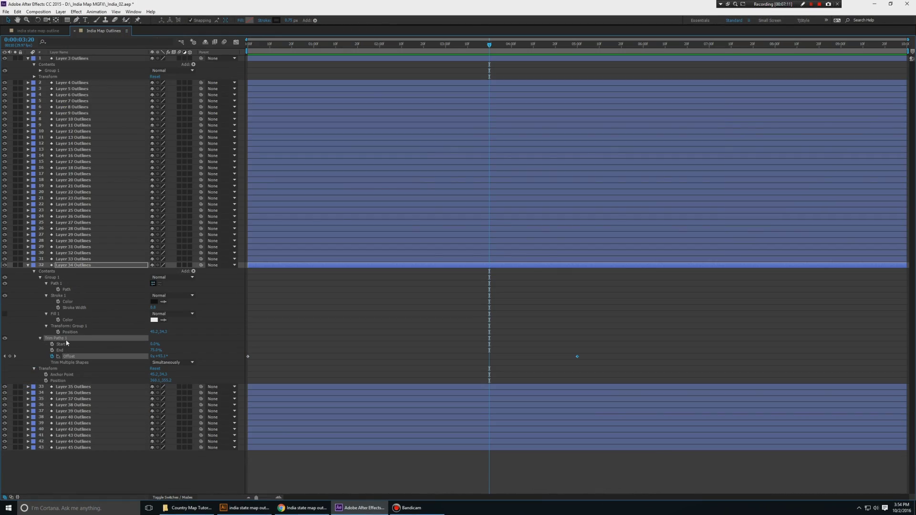
pyautogui.press('Home')
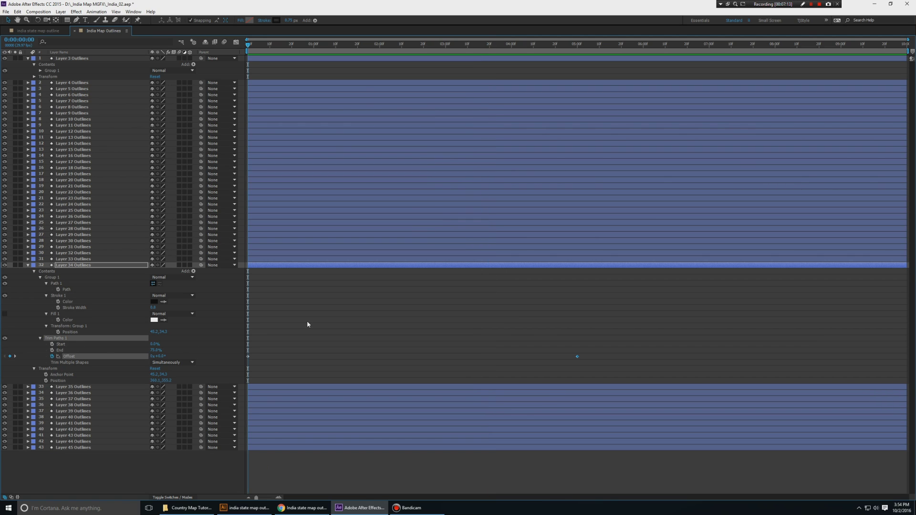
pyautogui.click(28, 265)
pyautogui.hotkey('ctrl', 'a')
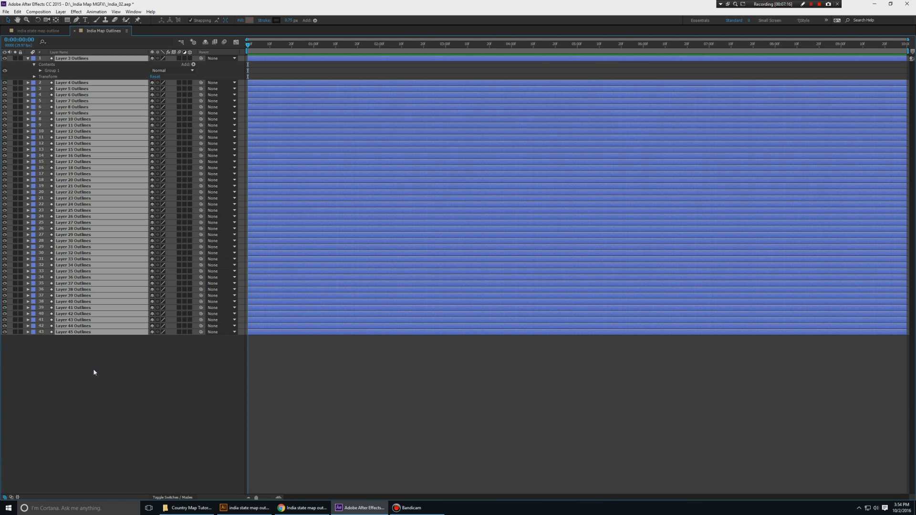
pyautogui.keyDown('ctrl'); pyautogui.click(74, 267); pyautogui.keyUp('ctrl')
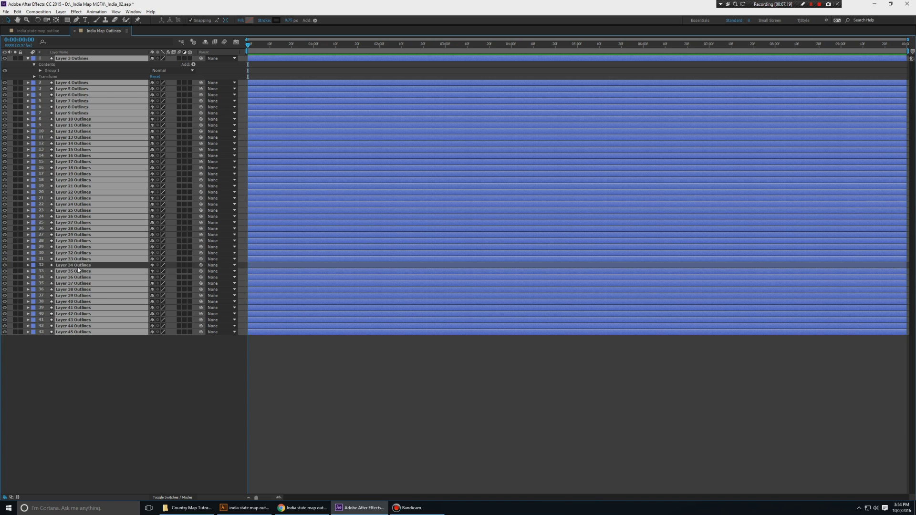
pyautogui.press('u')
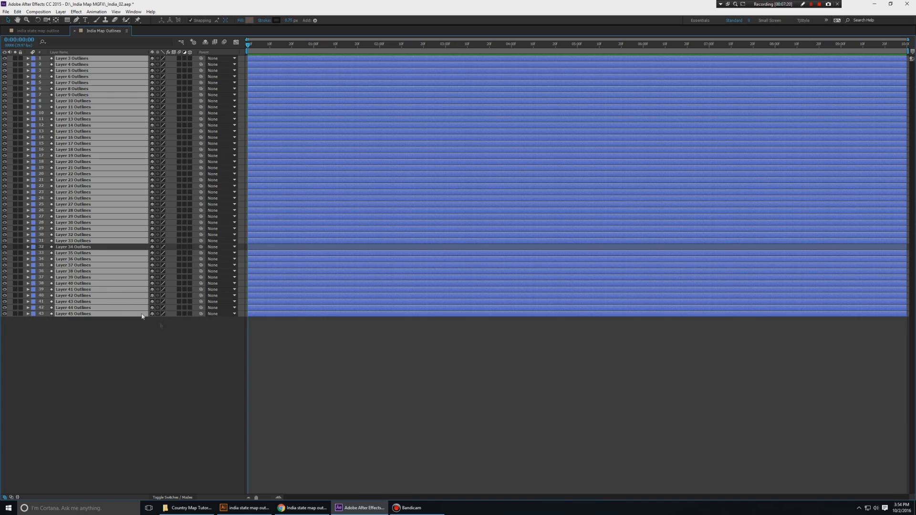
pyautogui.press('`')
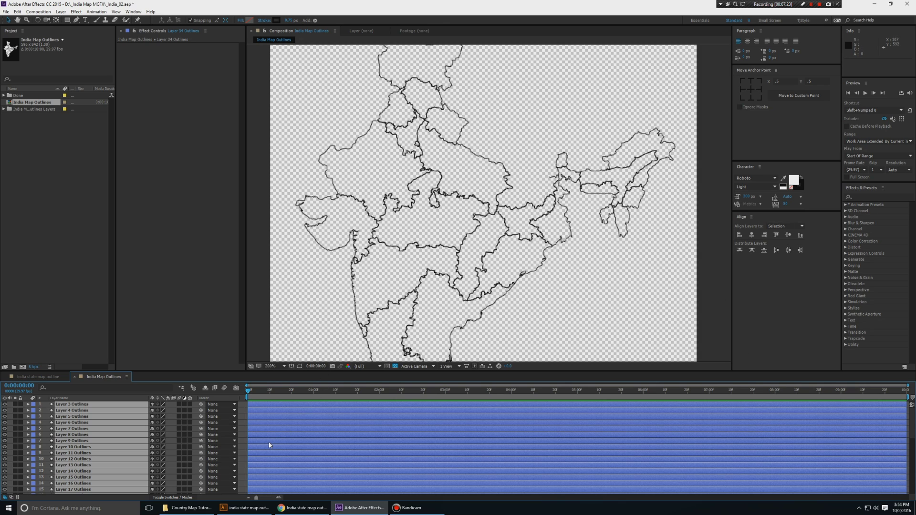
pyautogui.hotkey('ctrl', 'v')
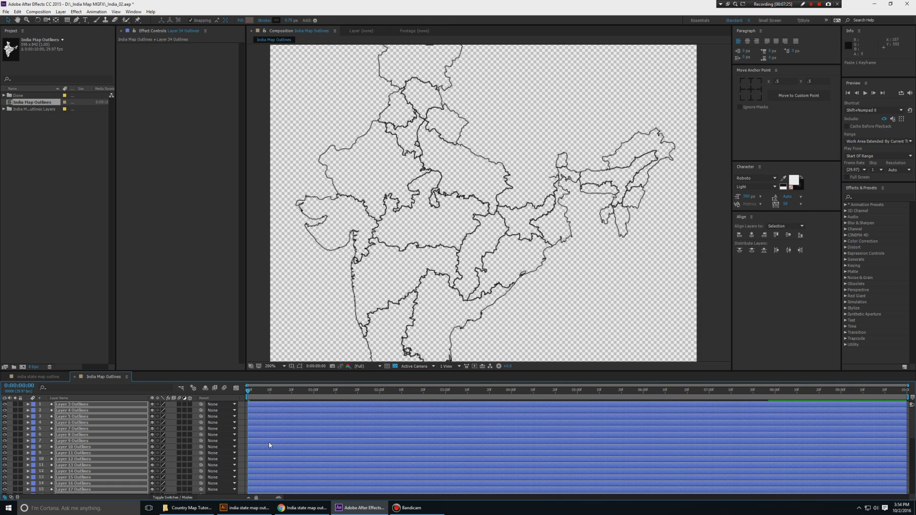
# Preview the animation from the start with the map shown at 100%.
pyautogui.press(',')
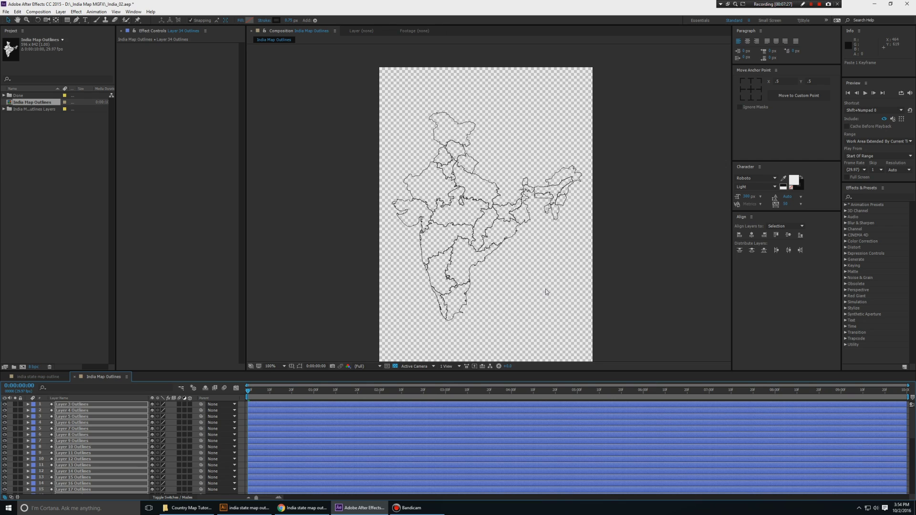
pyautogui.press('space')
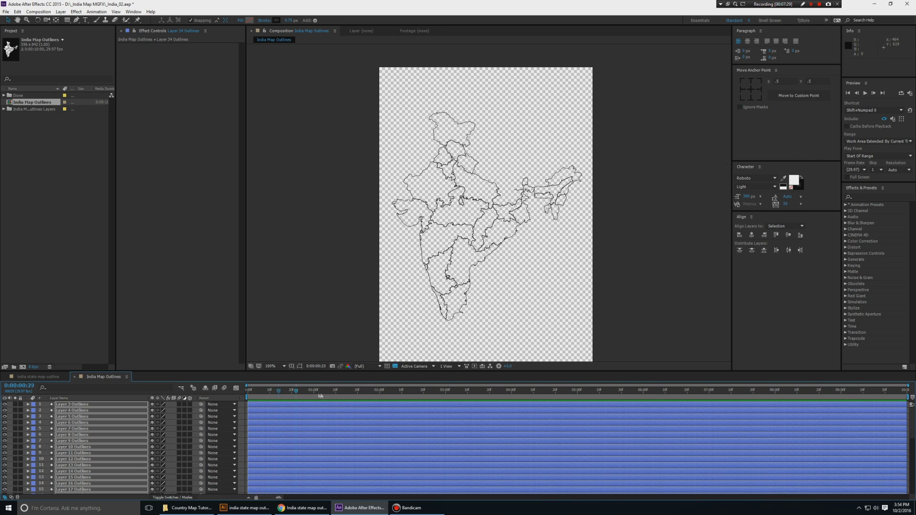
pyautogui.press('space')
# Expand all properties of Layer 3 Outlines and examine the pasted Trim Paths operator.
pyautogui.press('`')
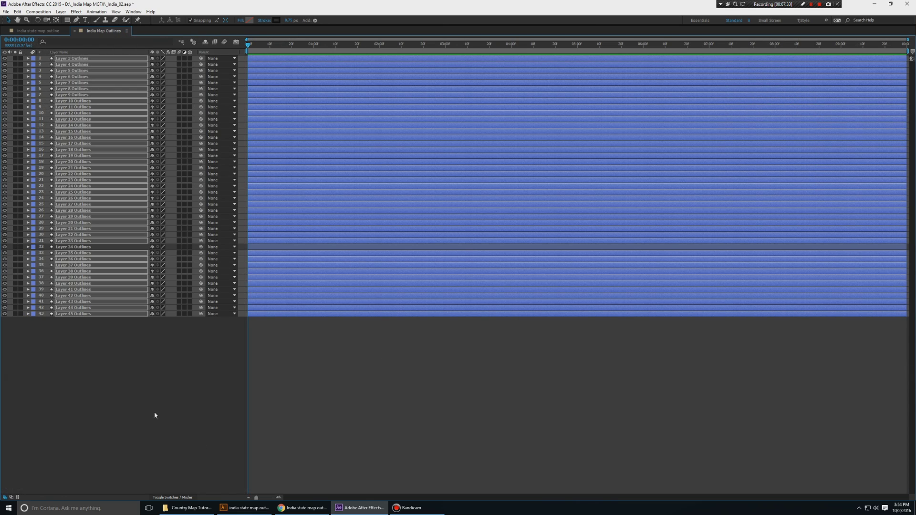
pyautogui.click(155, 415)
pyautogui.click(83, 60)
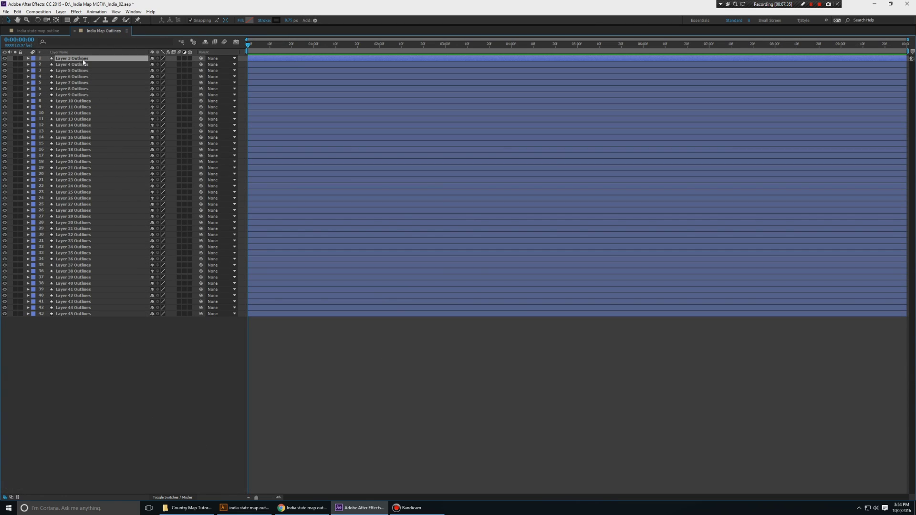
pyautogui.press('u')
pyautogui.press('u')
pyautogui.click(33, 64)
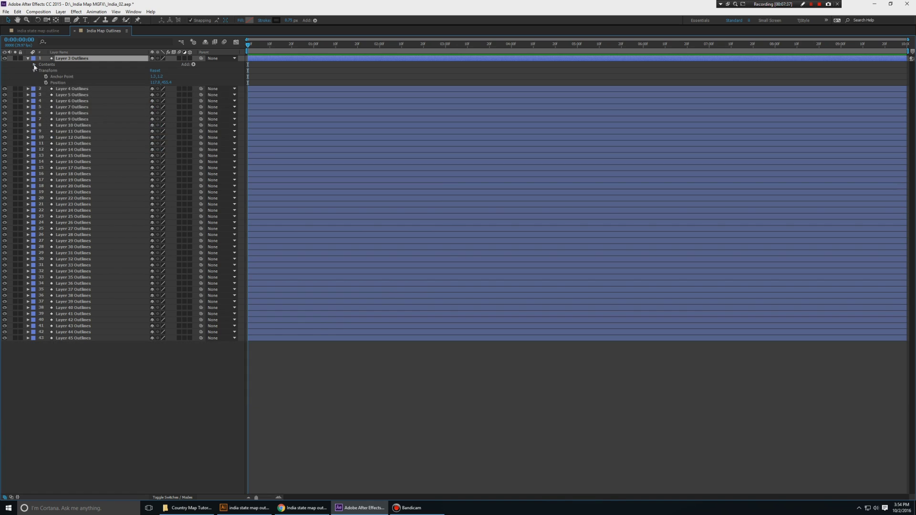
pyautogui.keyDown('ctrl'); pyautogui.click(34, 64); pyautogui.keyUp('ctrl')
pyautogui.click(70, 223)
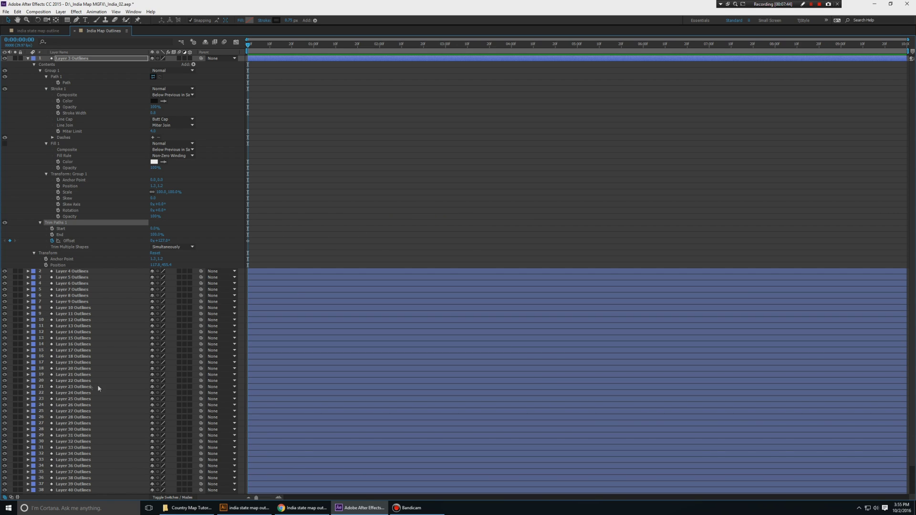
# Reveal the modified properties of Layer 34 Outlines and examine its Trim Paths values and Offset keyframes.
pyautogui.scroll(-2, 81, 475)
pyautogui.click(76, 424)
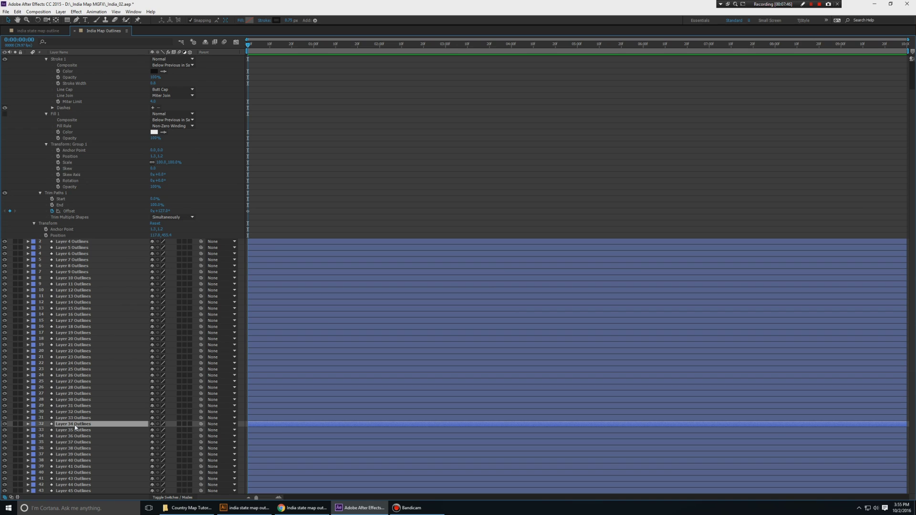
pyautogui.press('u')
pyautogui.press('u')
pyautogui.scroll(-3, 215, 437)
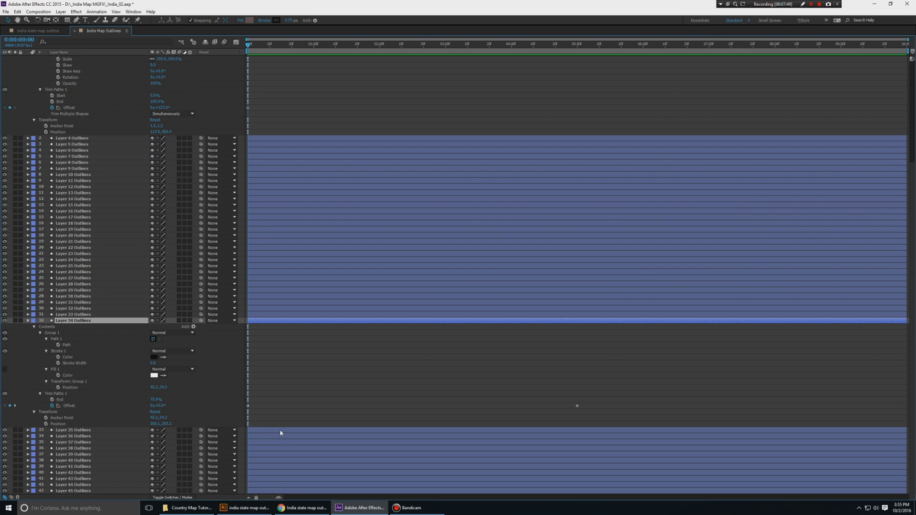
pyautogui.click(64, 393)
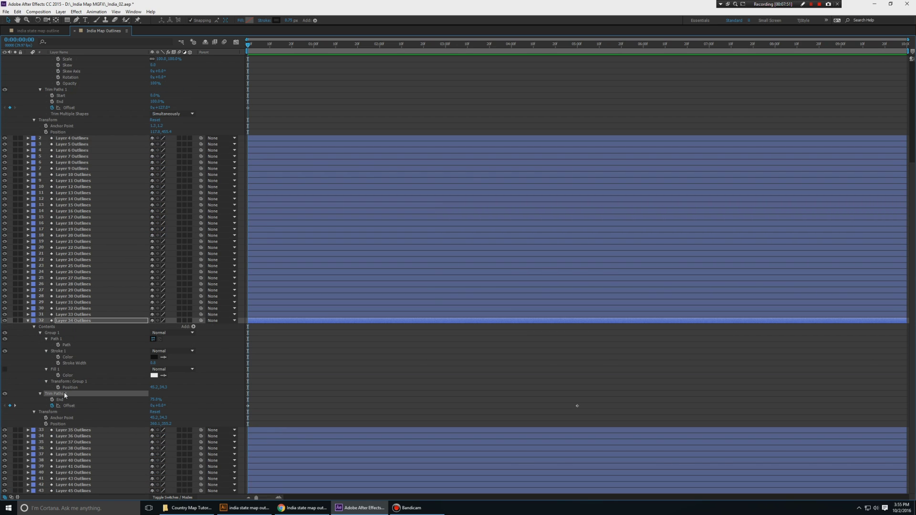
# Undo the Trim Paths paste on the other outline layers and the last Offset keyframe of Layer 34 Outlines.
pyautogui.hotkey('ctrl', 'a')
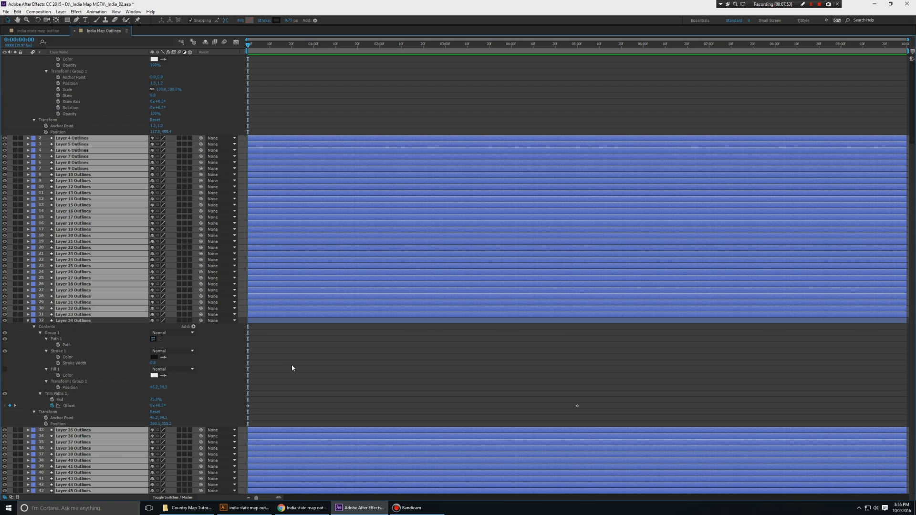
pyautogui.scroll(5, 285, 368)
pyautogui.press('`')
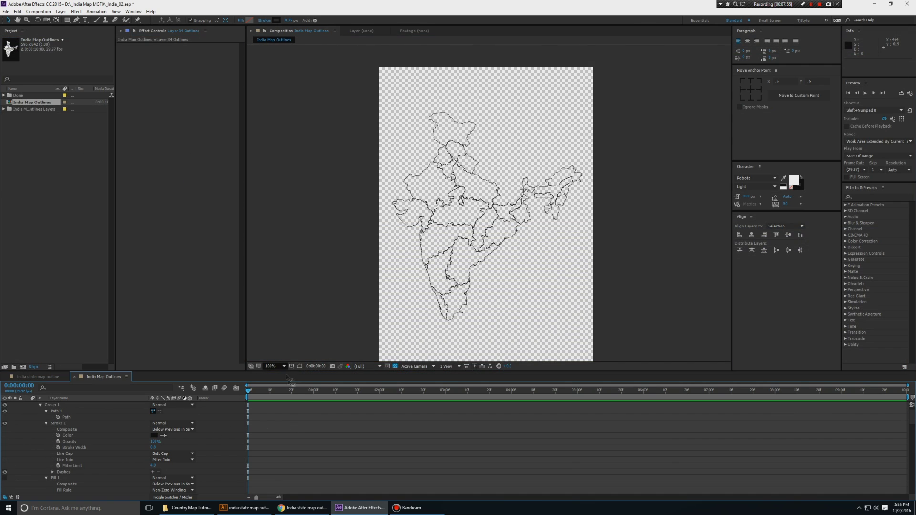
pyautogui.hotkey('ctrl', 'z')
# Keyframe the Trim Paths Offset of Layer 34 Outlines to about 160° at 5 seconds.
pyautogui.press('`')
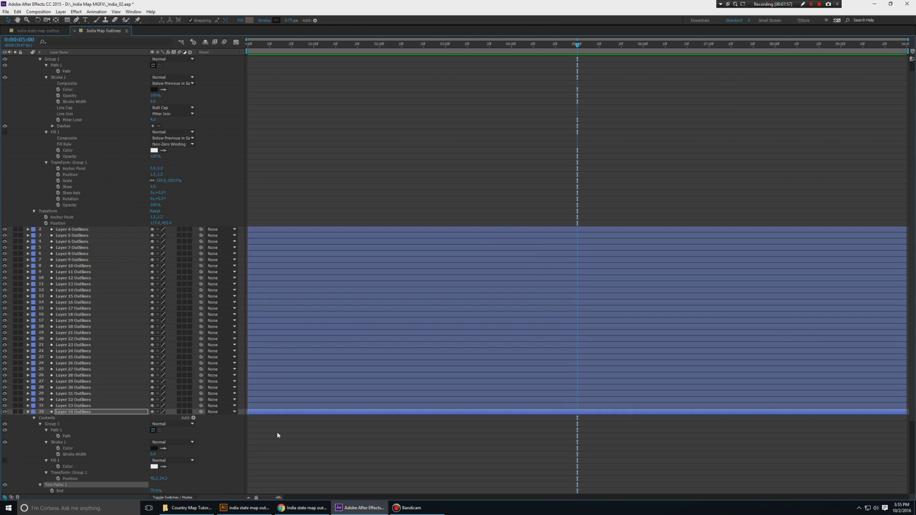
pyautogui.scroll(-1, 278, 435)
pyautogui.scroll(-4, 278, 435)
pyautogui.click(329, 388)
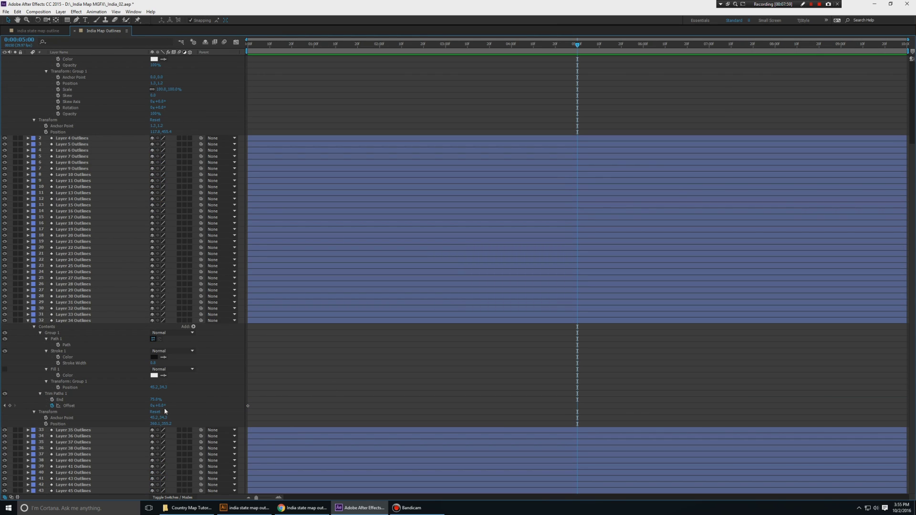
pyautogui.click(76, 320)
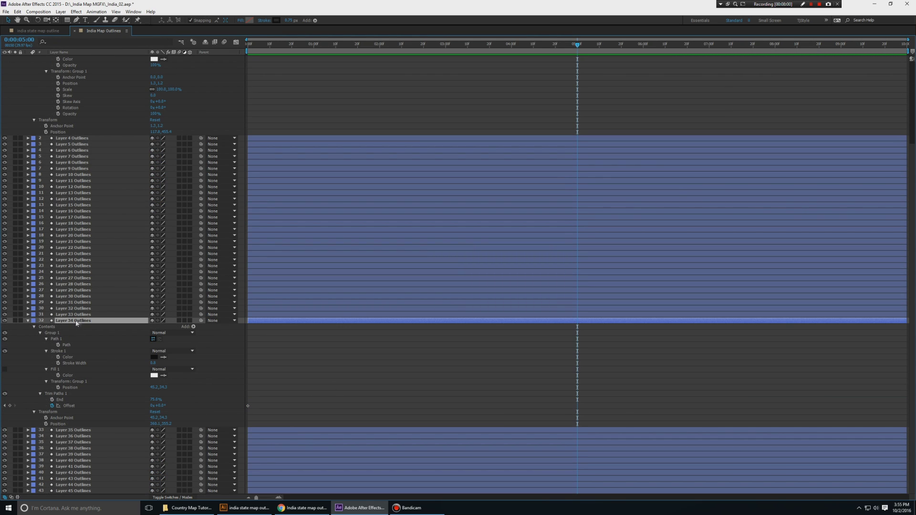
pyautogui.moveTo(158, 406); pyautogui.dragTo(215, 399)
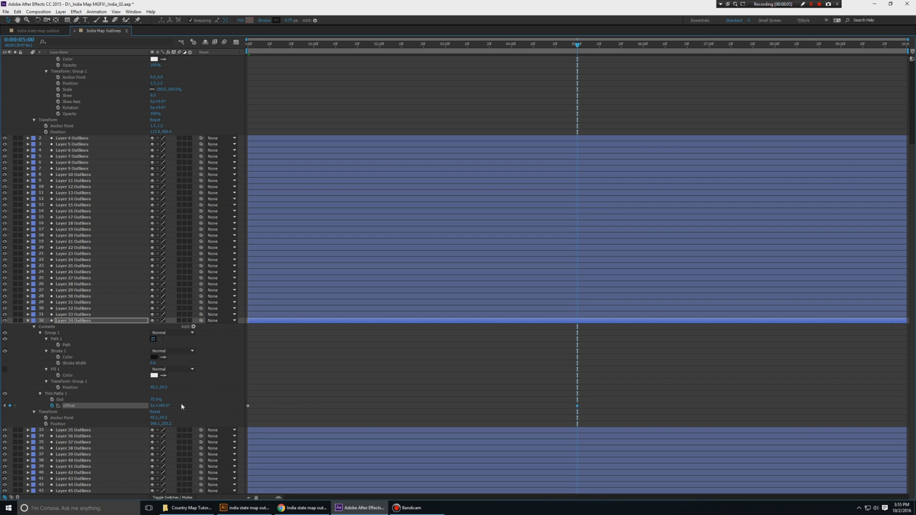
pyautogui.click(300, 388)
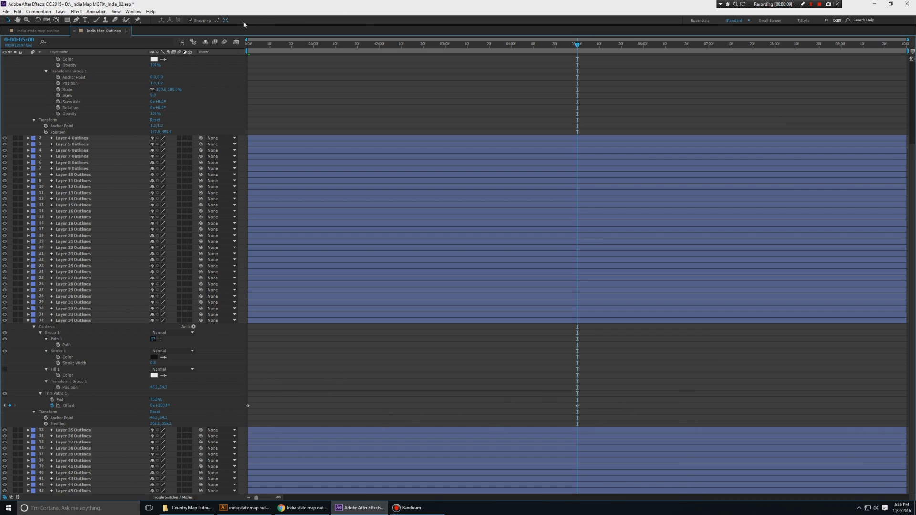
# Copy the Trim Paths operator of Layer 34 Outlines and paste it at 0 seconds onto Layer 3 through Layer 14 Outlines.
pyautogui.press('Home')
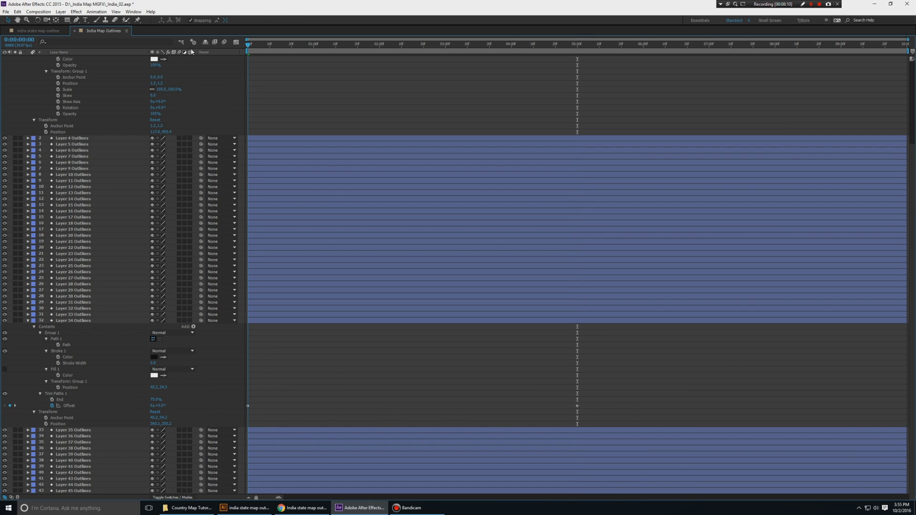
pyautogui.click(65, 395)
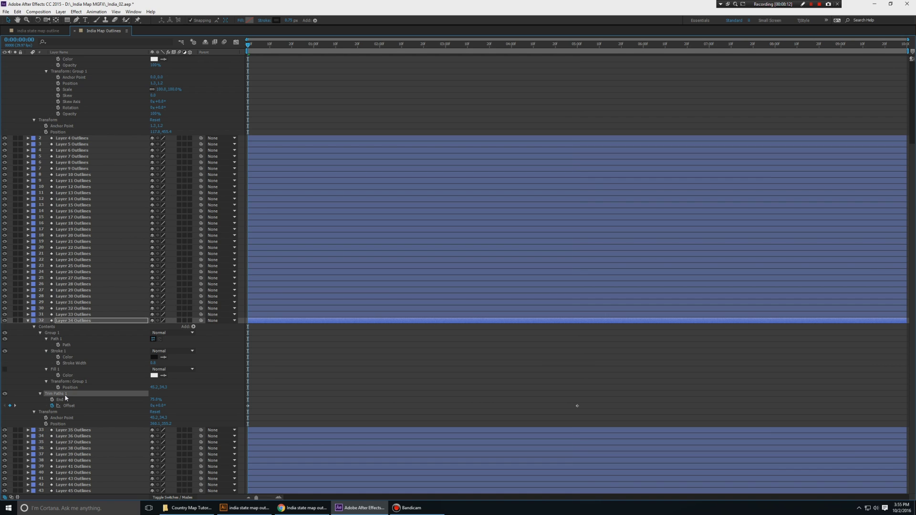
pyautogui.scroll(3, 87, 251)
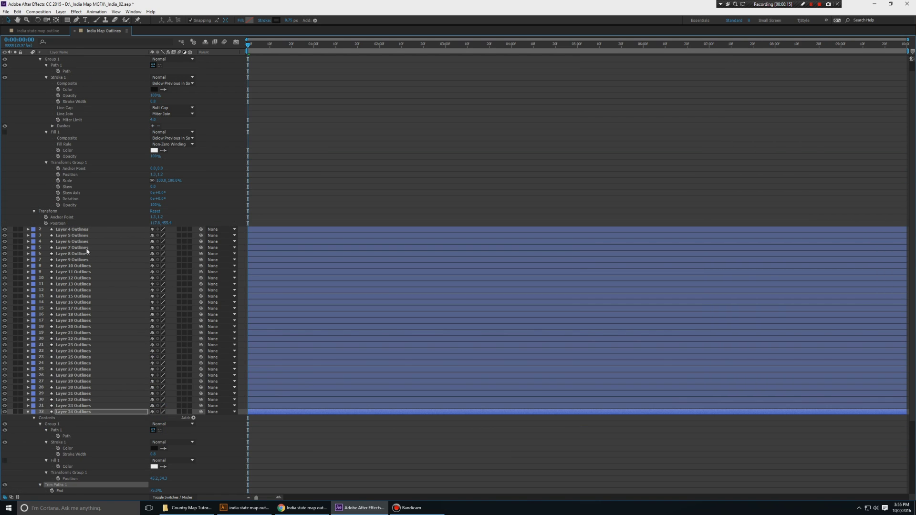
pyautogui.scroll(1, 87, 251)
pyautogui.click(27, 58)
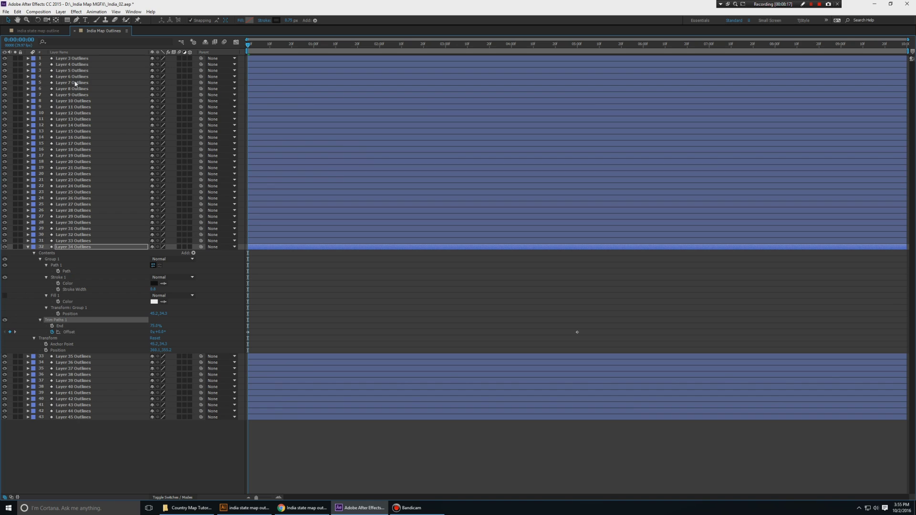
pyautogui.click(75, 83)
pyautogui.click(76, 59)
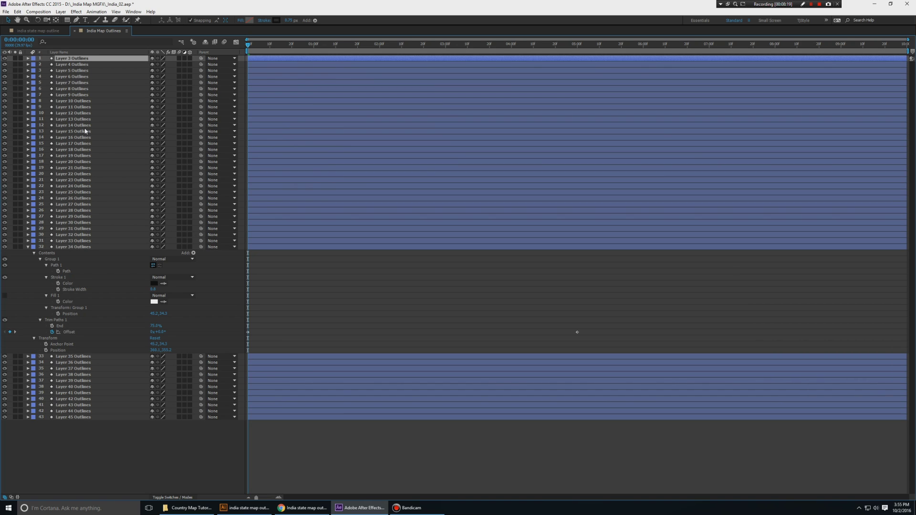
pyautogui.keyDown('shift'); pyautogui.click(85, 127); pyautogui.keyUp('shift')
pyautogui.press('`')
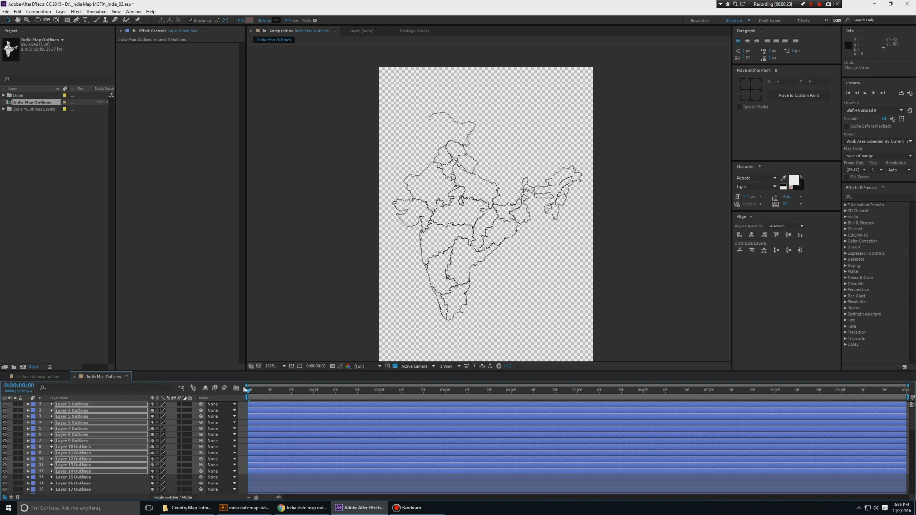
# Preview the trimmed state outlines from the start with the map enlarged to 200%.
pyautogui.press('space')
pyautogui.press('.')
pyautogui.press('.')
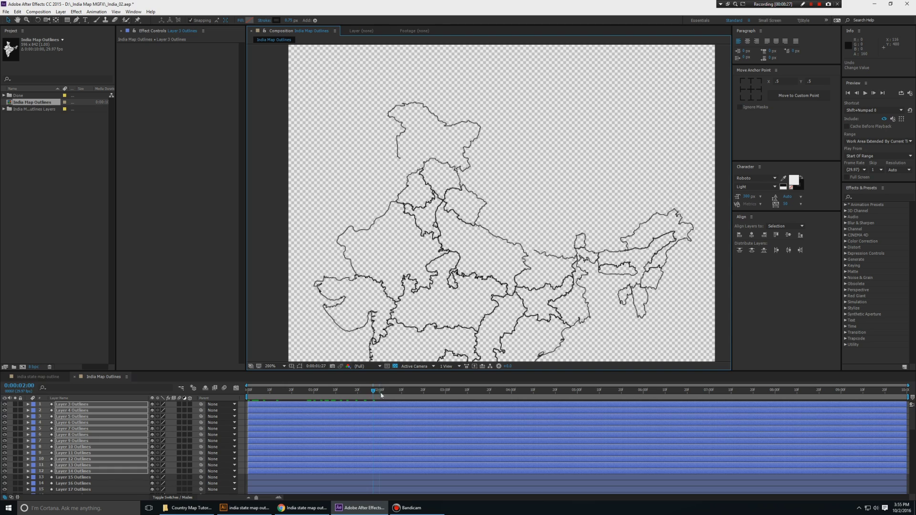
pyautogui.press('`')
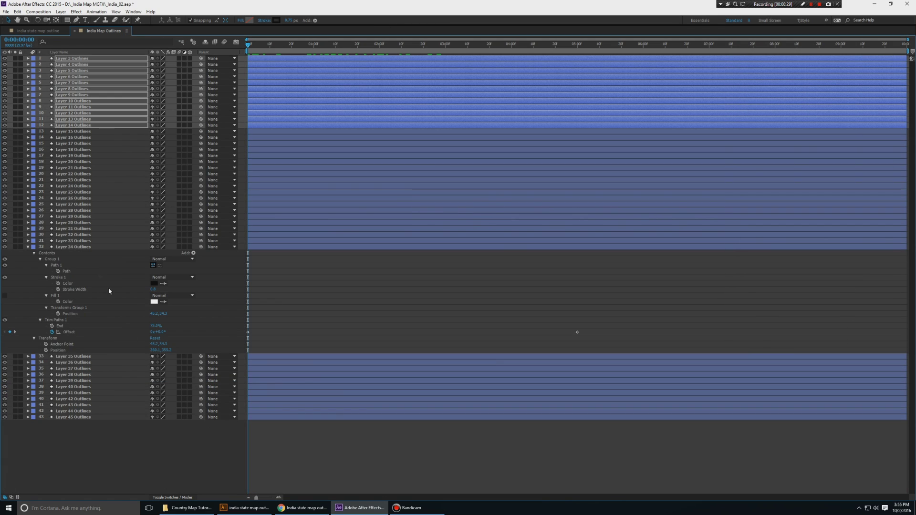
# Paste the Trim Paths operator onto Layer 15 through Layer 45 Outlines, leaving out Layer 34 Outlines.
pyautogui.click(29, 253)
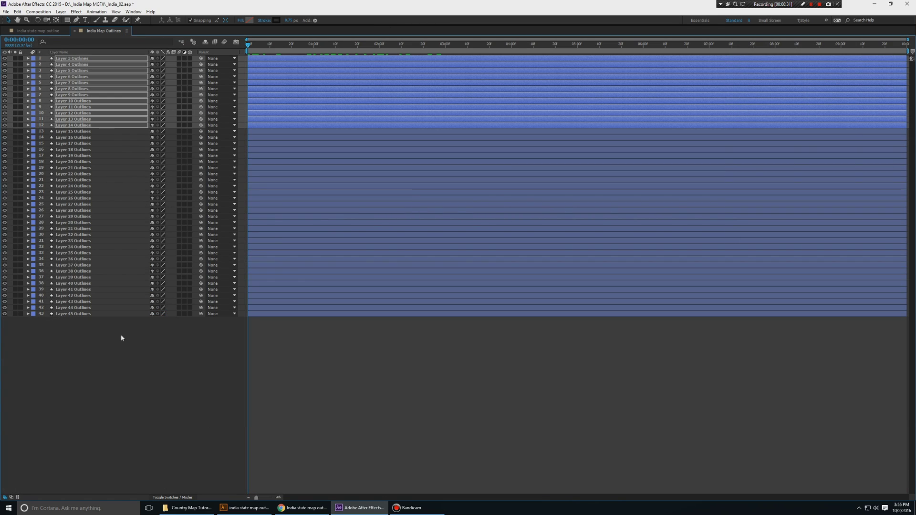
pyautogui.moveTo(121, 333); pyautogui.dragTo(77, 133)
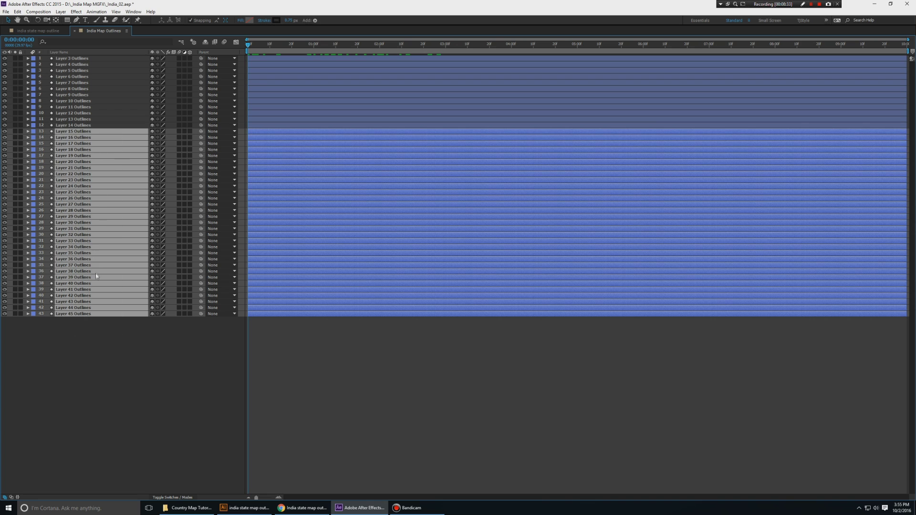
pyautogui.keyDown('ctrl'); pyautogui.click(76, 247); pyautogui.keyUp('ctrl')
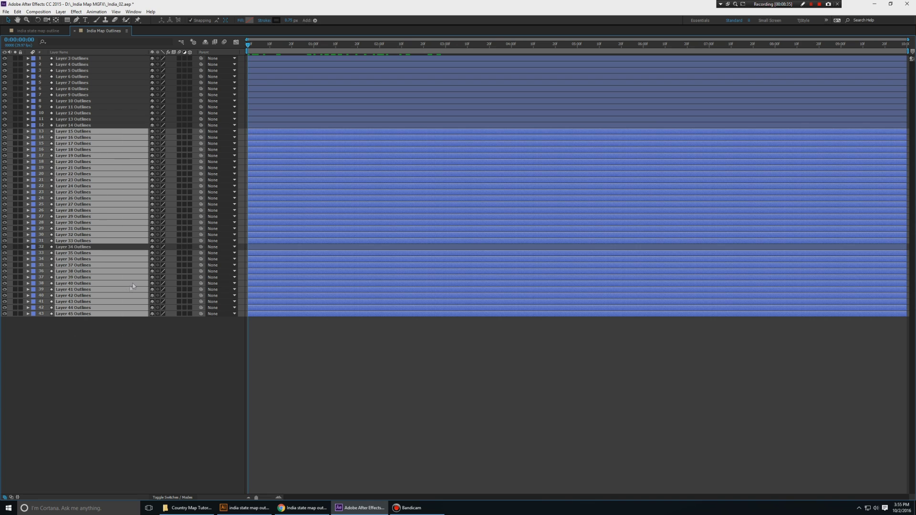
pyautogui.press('`')
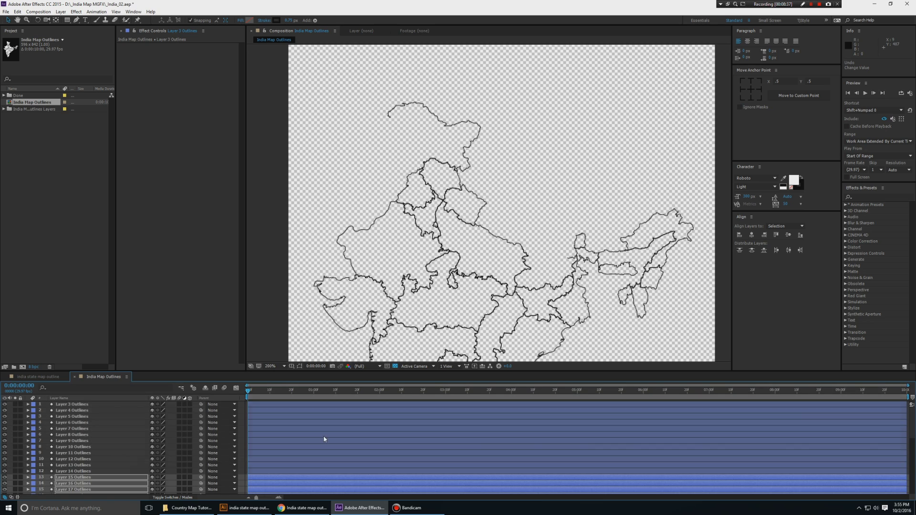
# Preview the trimmed outlines of the whole India map from the start.
pyautogui.scroll(-1, 468, 245)
pyautogui.press('space')
pyautogui.moveTo(578, 240); pyautogui.dragTo(572, 188)
pyautogui.press('space')
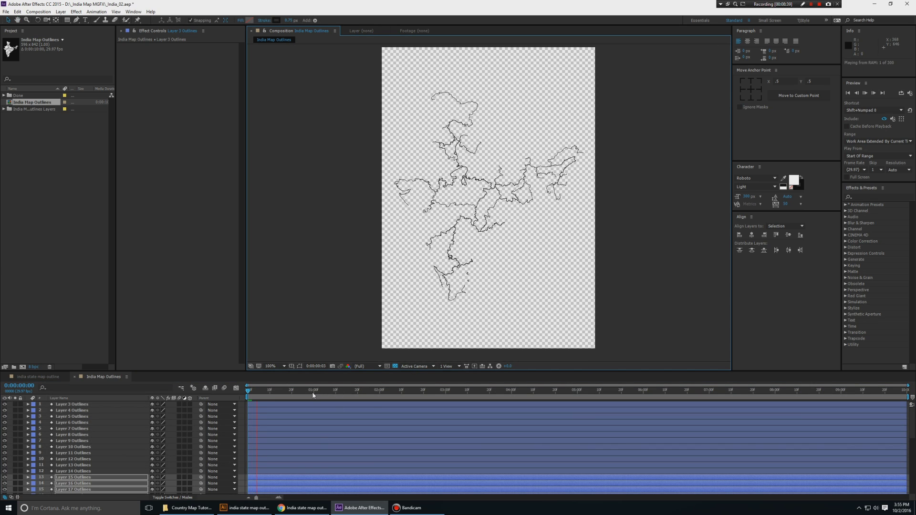
# End the work area of India Map Outlines at 5 seconds and play back the shortened range.
pyautogui.press('space')
pyautogui.moveTo(280, 393); pyautogui.dragTo(576, 400)
pyautogui.press('n')
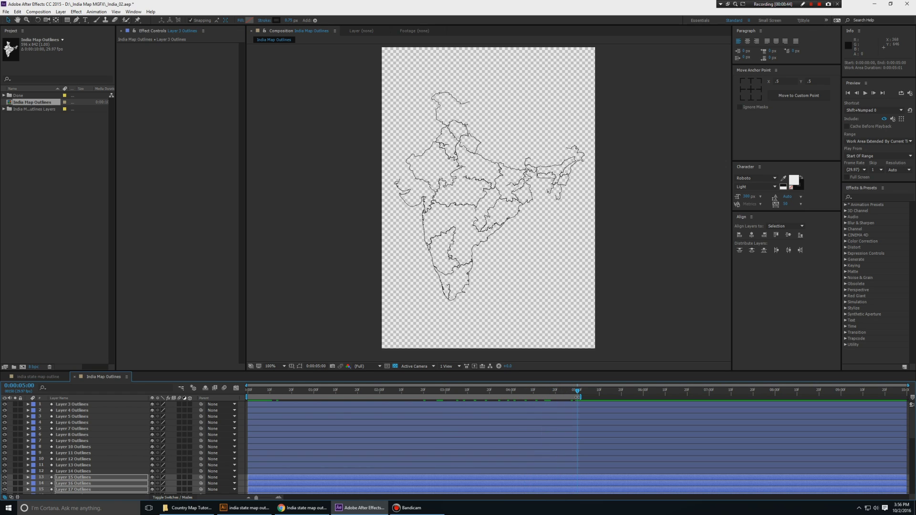
pyautogui.press('space')
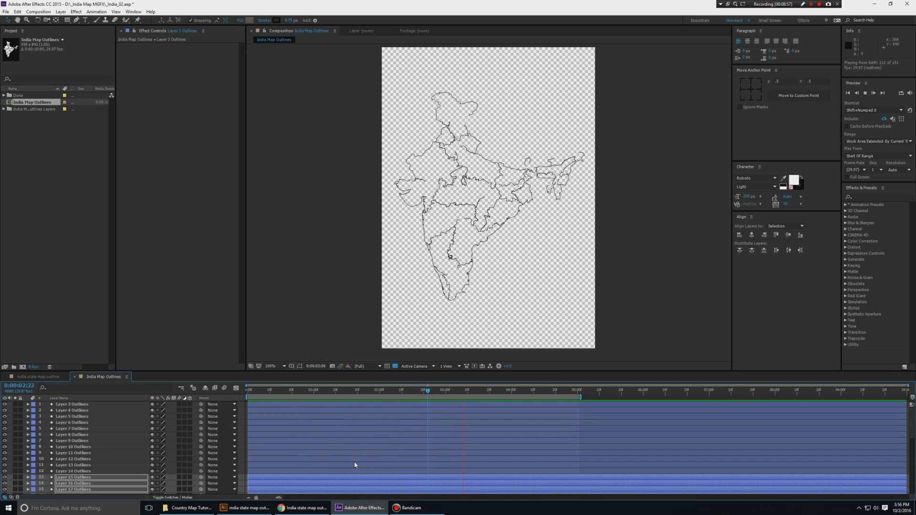
pyautogui.press('space')
# Save the project with the trimmed state outlines.
pyautogui.scroll(1, 443, 295)
pyautogui.moveTo(500, 251); pyautogui.dragTo(504, 267)
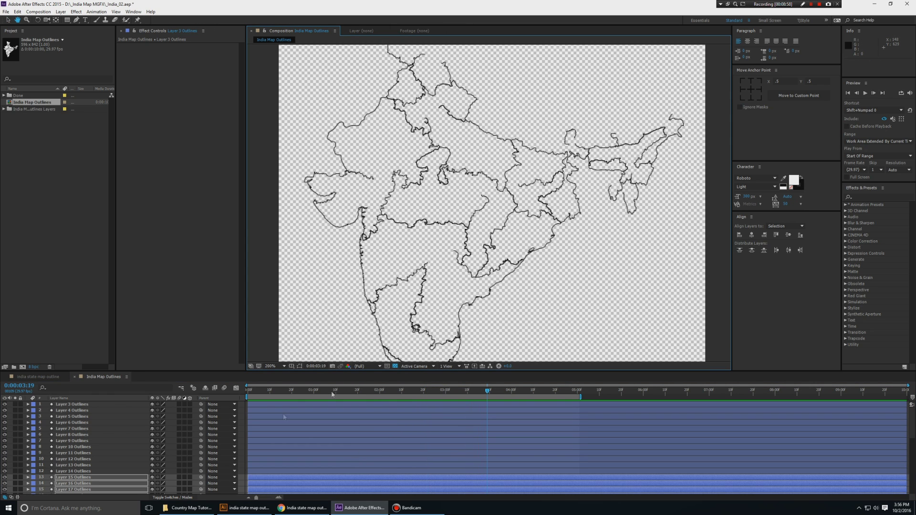
pyautogui.click(105, 377)
pyautogui.hotkey('ctrl', 's')
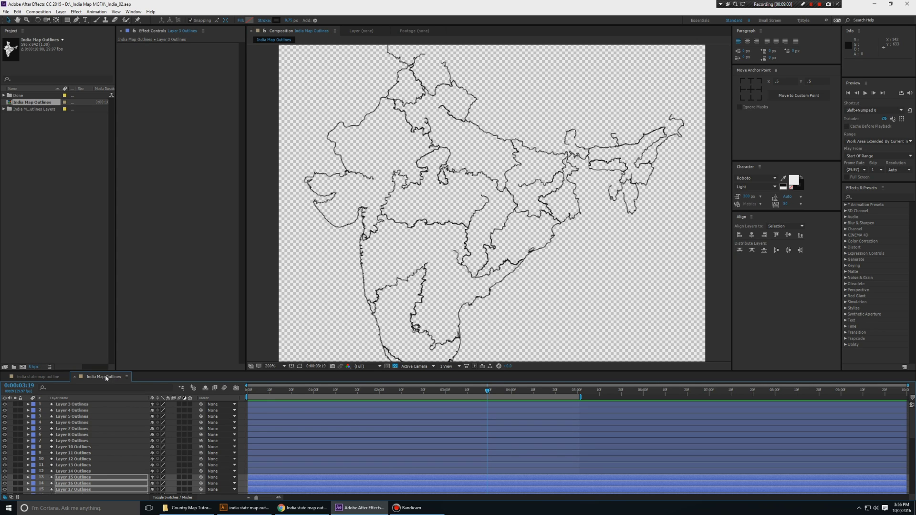
pyautogui.scroll(-7, 111, 468)
pyautogui.scroll(4, 111, 468)
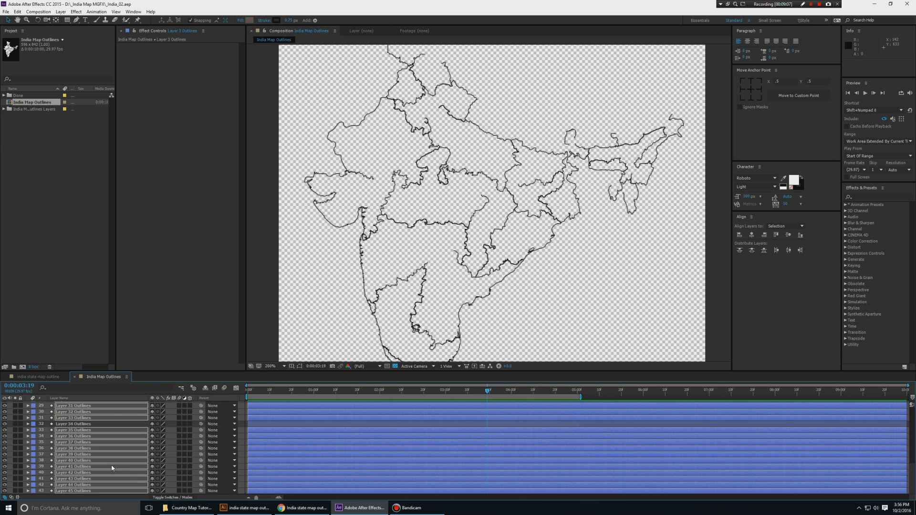
pyautogui.scroll(3, 109, 461)
pyautogui.scroll(-2, 357, 303)
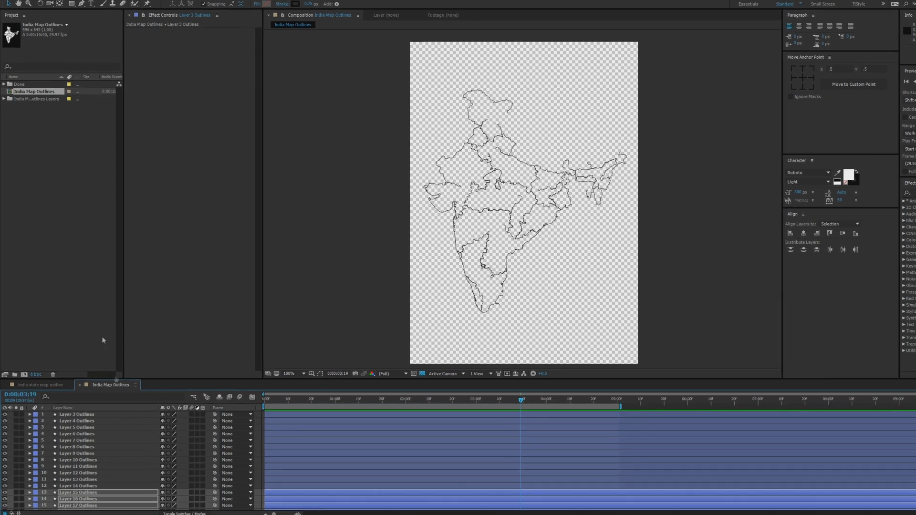
# Create a 1280 × 720 px, 10-second composition named _Main with the background color F4F4F4.
pyautogui.rightClick(41, 202)
pyautogui.click(71, 204)
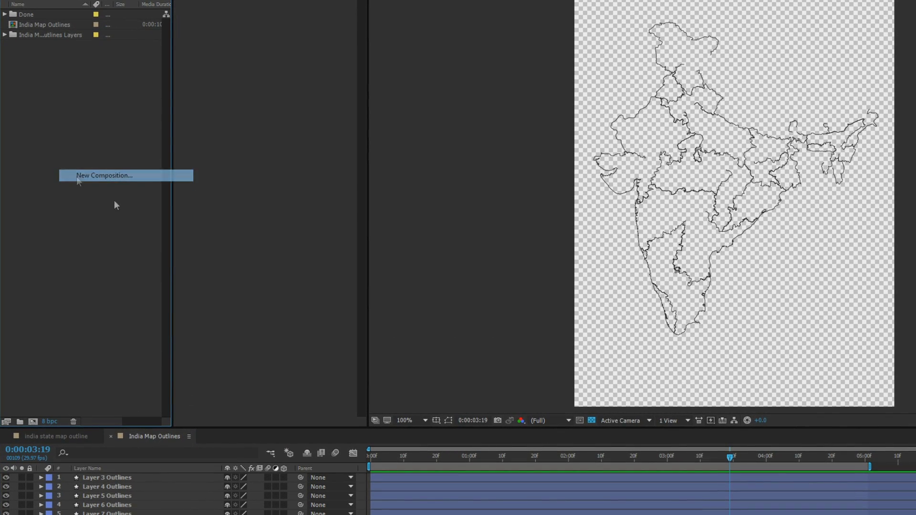
pyautogui.write('_Main')
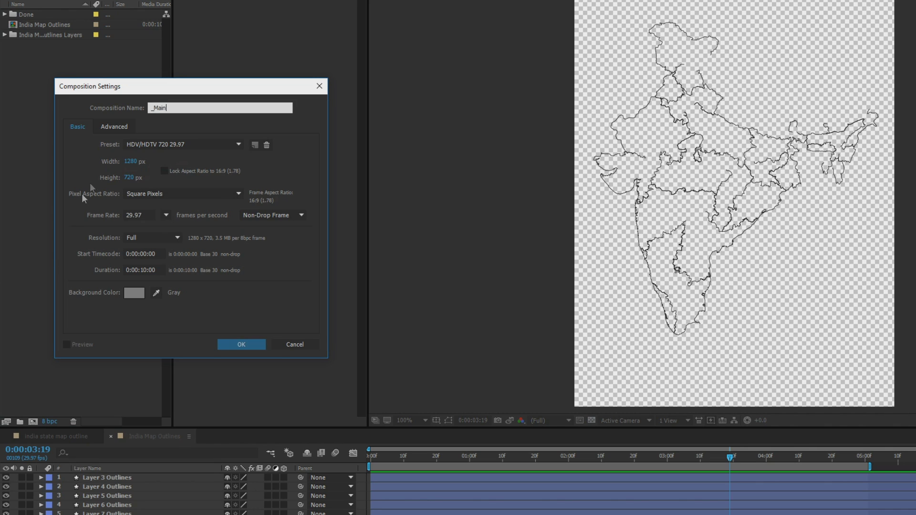
pyautogui.click(138, 292)
pyautogui.moveTo(135, 295)
pyautogui.mouseDown()
pyautogui.moveTo(51, 304)
pyautogui.moveTo(2, 188)
pyautogui.mouseUp()
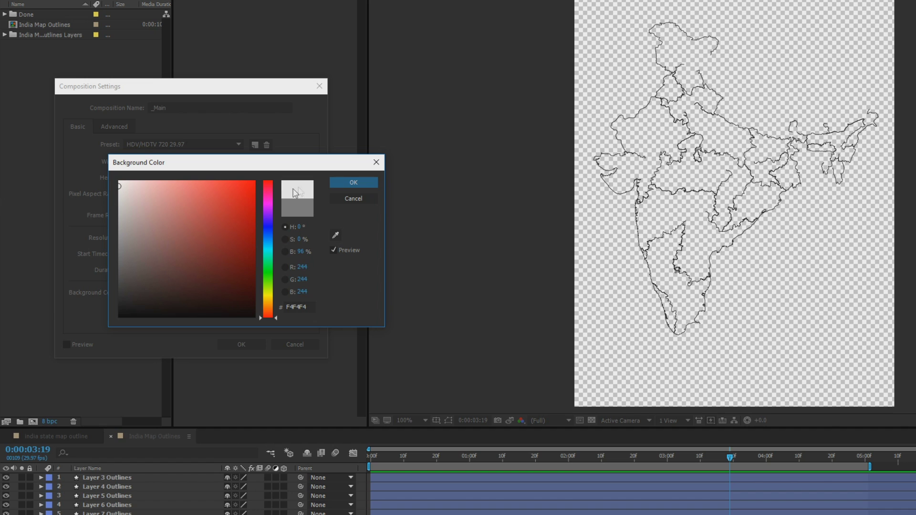
pyautogui.click(354, 182)
pyautogui.click(241, 345)
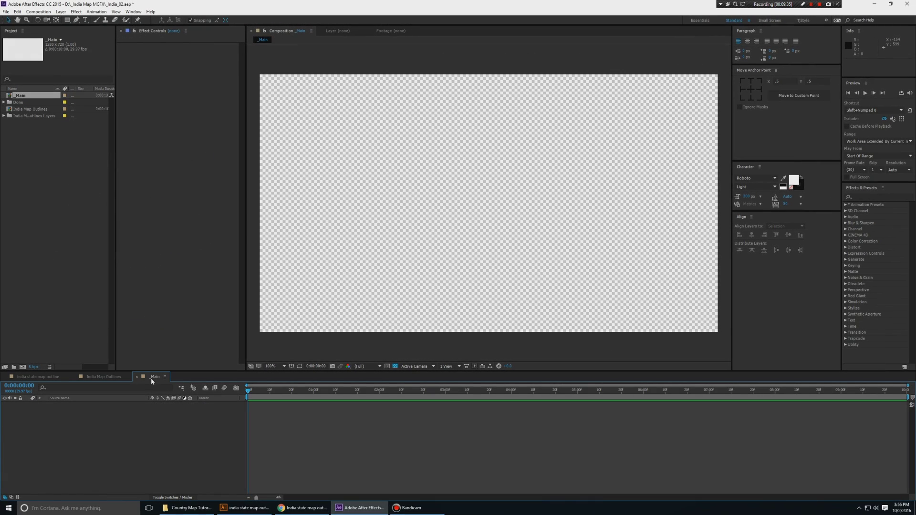
# Turn off the transparency grid and add the India Map Outlines composition to _Main as a layer at 0 seconds.
pyautogui.click(395, 365)
pyautogui.hotkey('ctrl', 's')
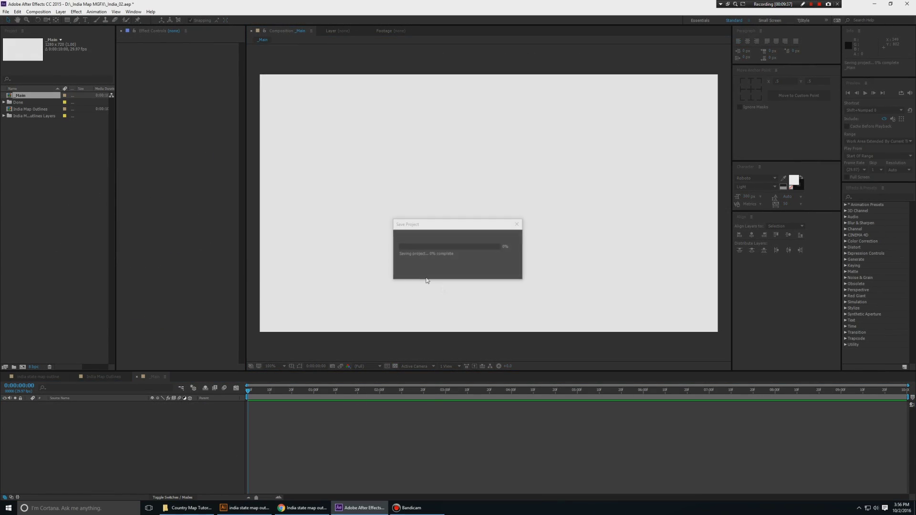
pyautogui.click(22, 109)
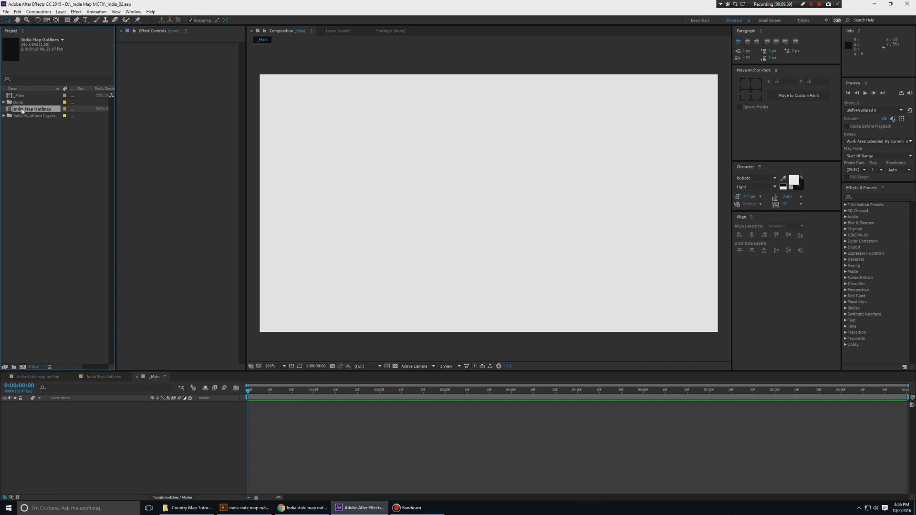
pyautogui.moveTo(22, 110); pyautogui.dragTo(143, 431)
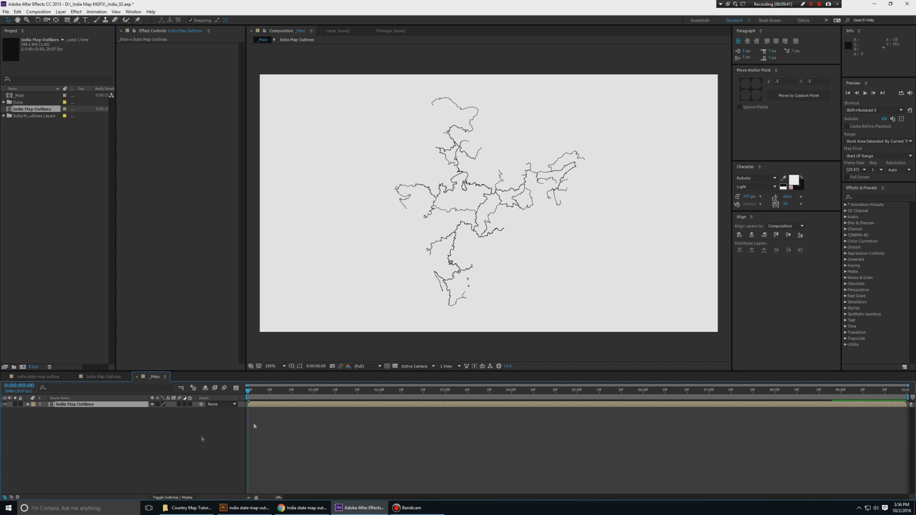
pyautogui.moveTo(248, 390)
pyautogui.mouseDown()
pyautogui.moveTo(673, 392)
pyautogui.moveTo(247, 390)
pyautogui.mouseUp()
# Create a white comp-size solid named BG and place it below the India Map Outlines layer.
pyautogui.click(170, 436)
pyautogui.hotkey('ctrl', 'y')
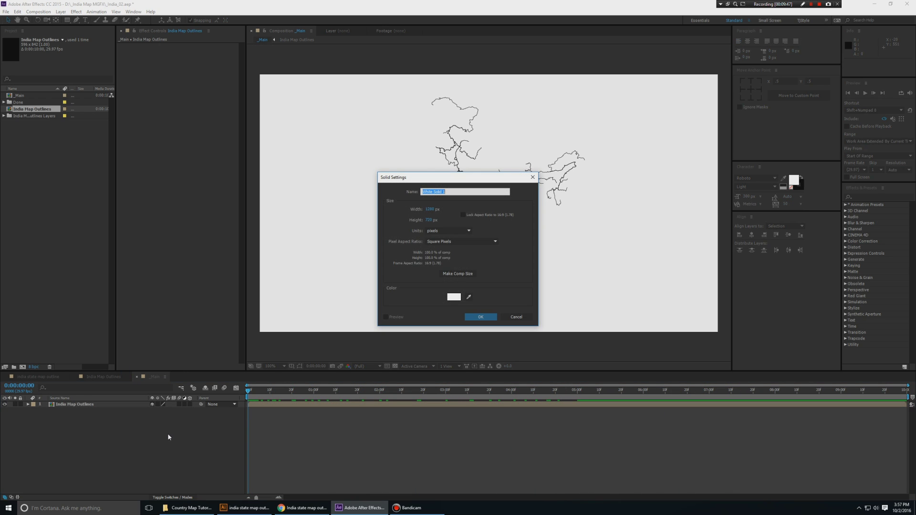
pyautogui.write('BG')
pyautogui.click(487, 318)
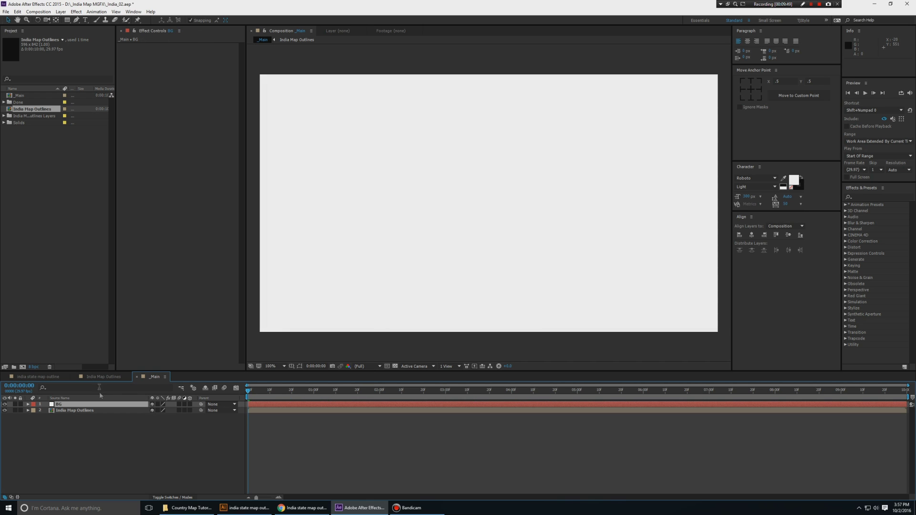
pyautogui.moveTo(84, 433); pyautogui.dragTo(84, 434)
# Search the effects for "ramp" and apply Gradient Ramp to the BG layer.
pyautogui.click(868, 199)
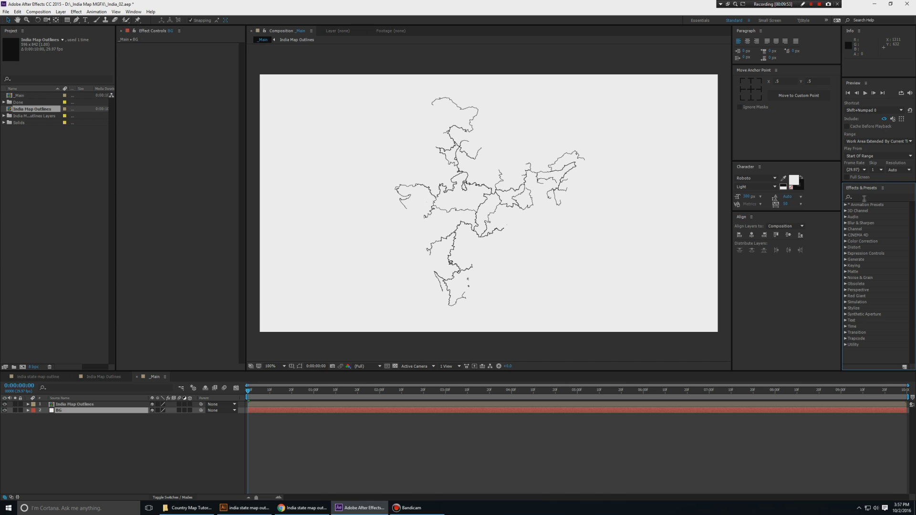
pyautogui.click(867, 198)
pyautogui.write('ramp')
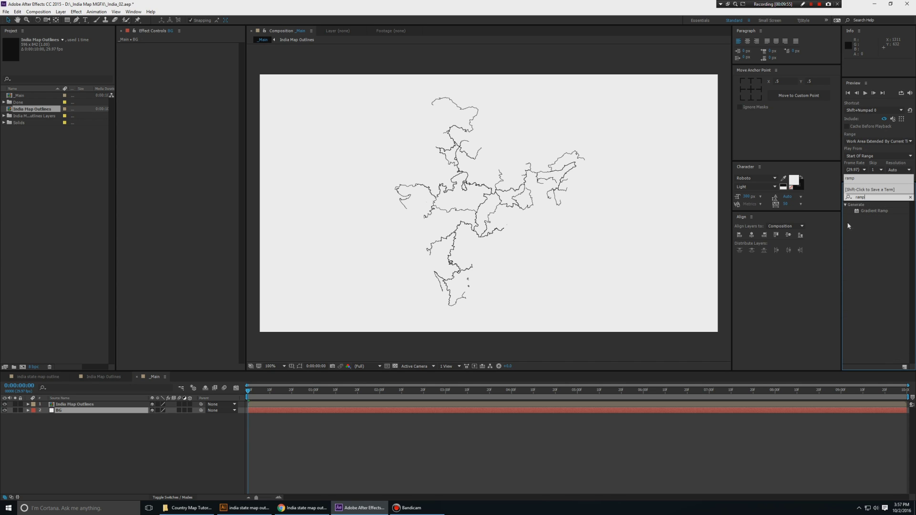
pyautogui.doubleClick(873, 211)
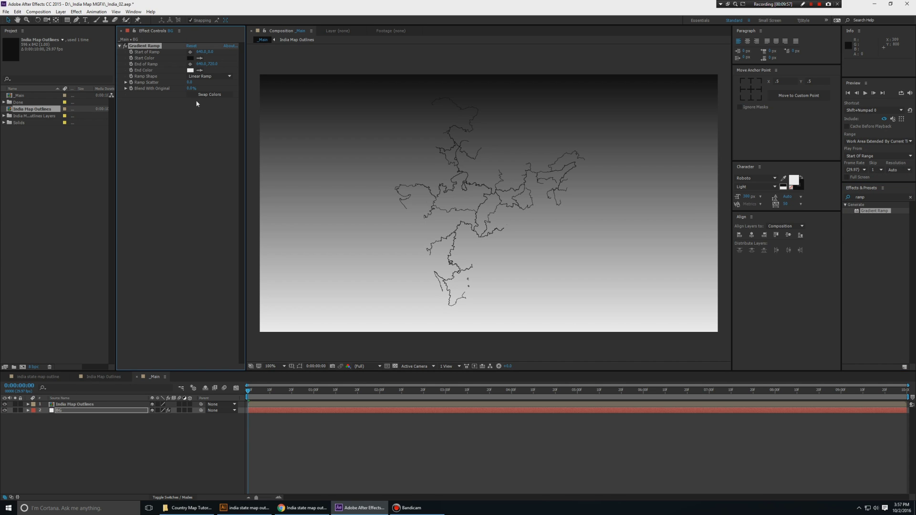
# Set the Gradient Ramp's shape to Radial Ramp and swap its start and end colors.
pyautogui.click(216, 77)
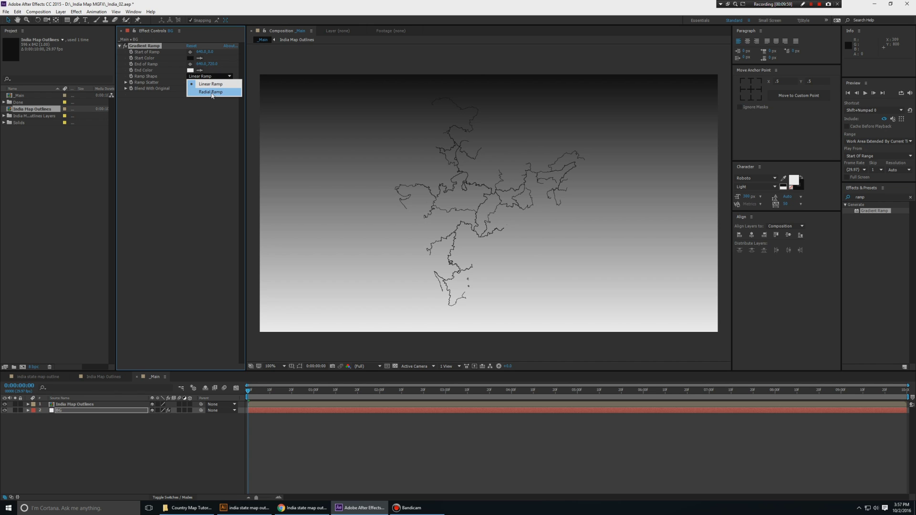
pyautogui.click(211, 93)
pyautogui.click(213, 94)
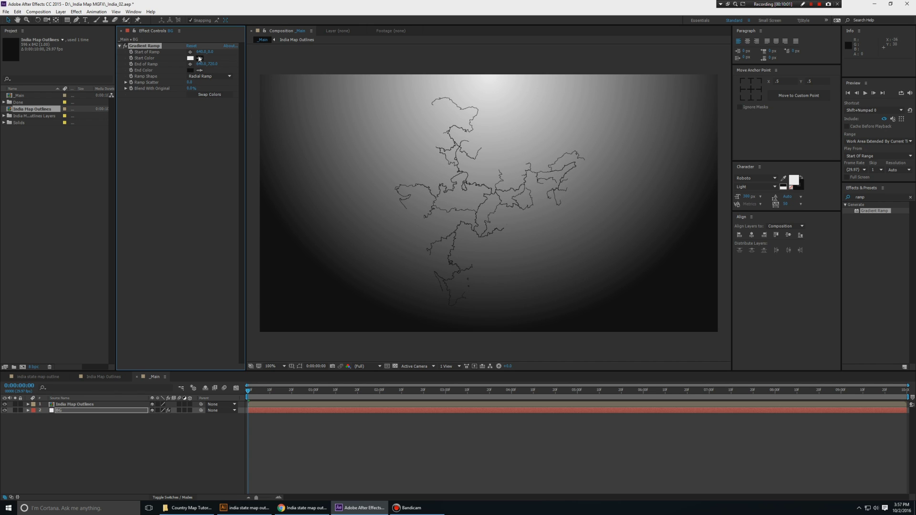
# Save the project and check the blue background of the india state map outline composition for reference.
pyautogui.scroll(2, 133, 375)
pyautogui.hotkey('ctrl', 's')
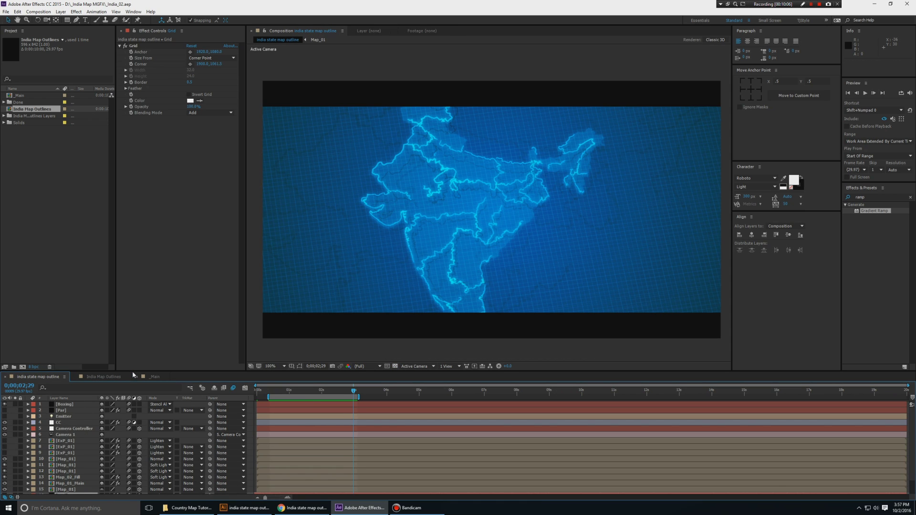
pyautogui.scroll(-2, 133, 375)
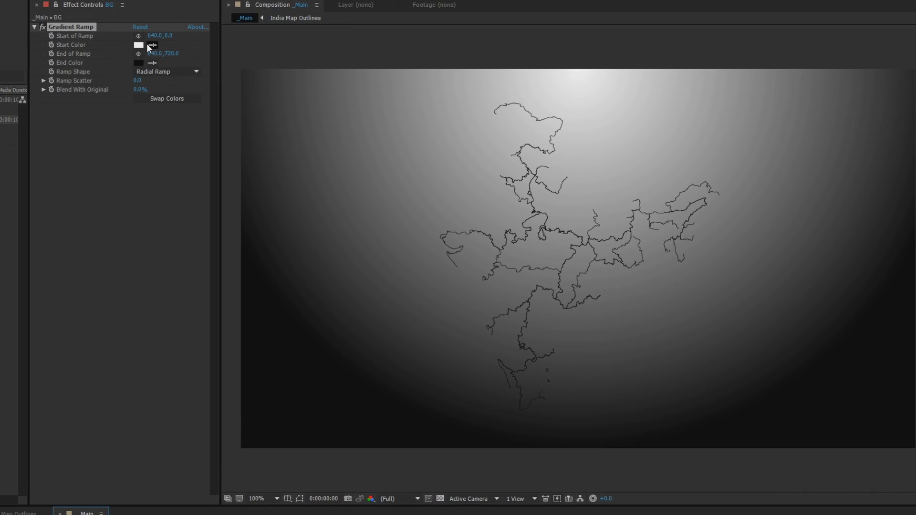
# Set the Gradient Ramp's Start Color to the light blue 41BAFF.
pyautogui.click(151, 45)
pyautogui.click(145, 31)
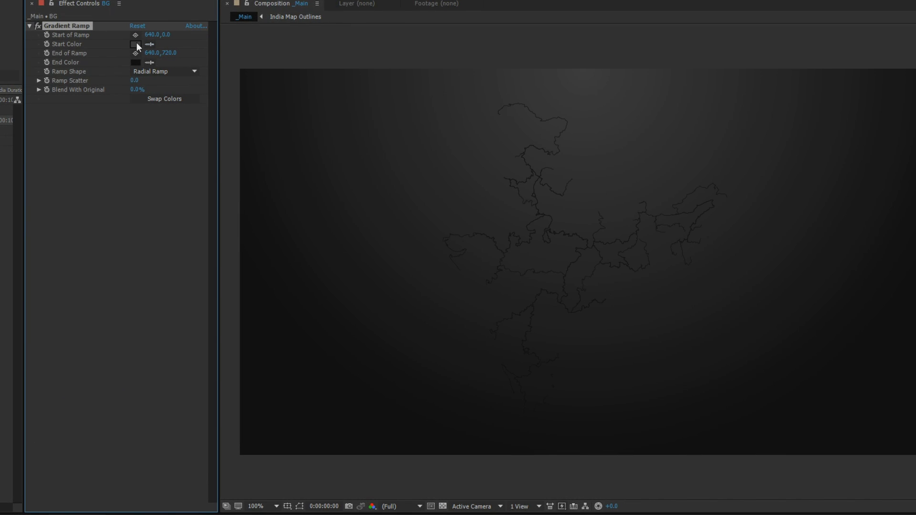
pyautogui.click(136, 44)
pyautogui.moveTo(122, 316); pyautogui.dragTo(122, 330)
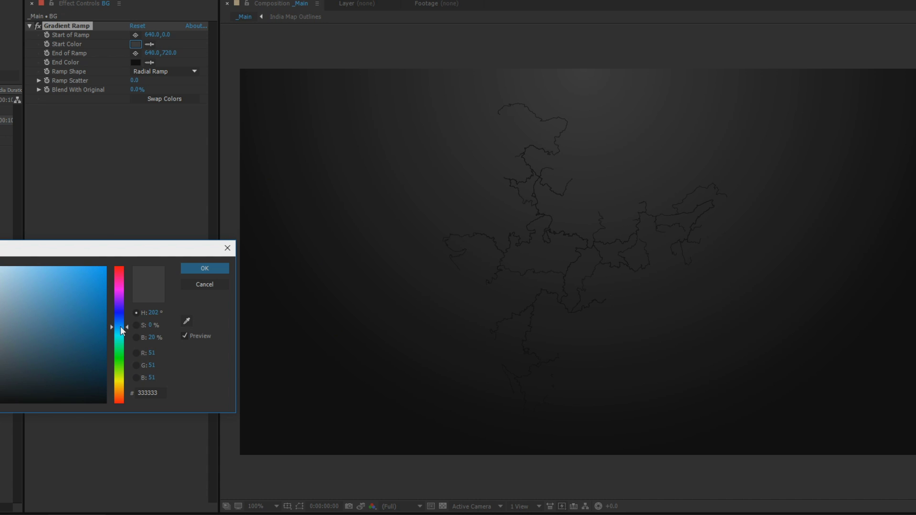
pyautogui.moveTo(56, 298); pyautogui.dragTo(72, 241)
pyautogui.click(205, 268)
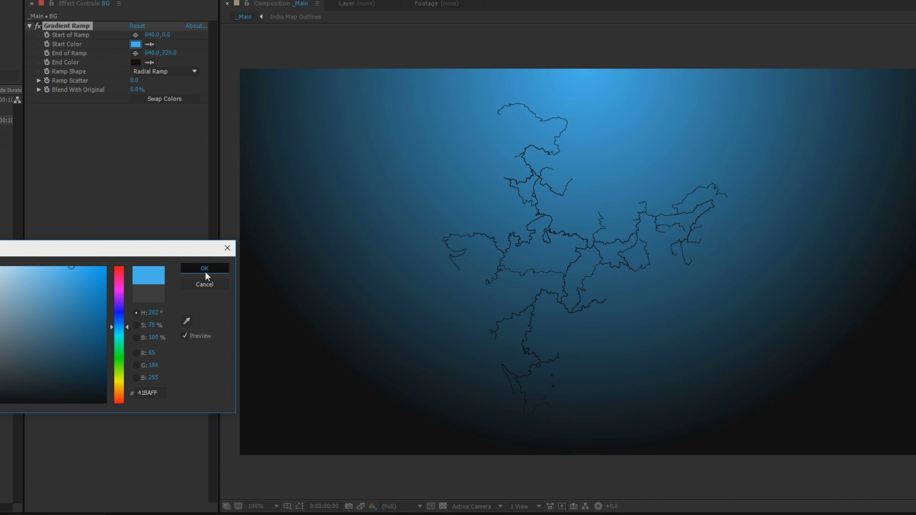
# Sample the Start Color for the Gradient Ramp's End Color and darken it to the deep blue 003D60.
pyautogui.click(149, 62)
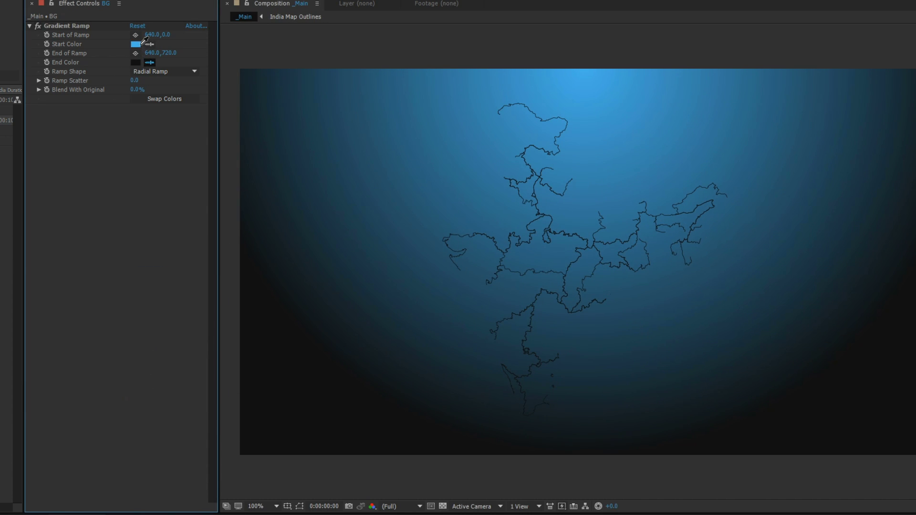
pyautogui.click(142, 44)
pyautogui.click(136, 62)
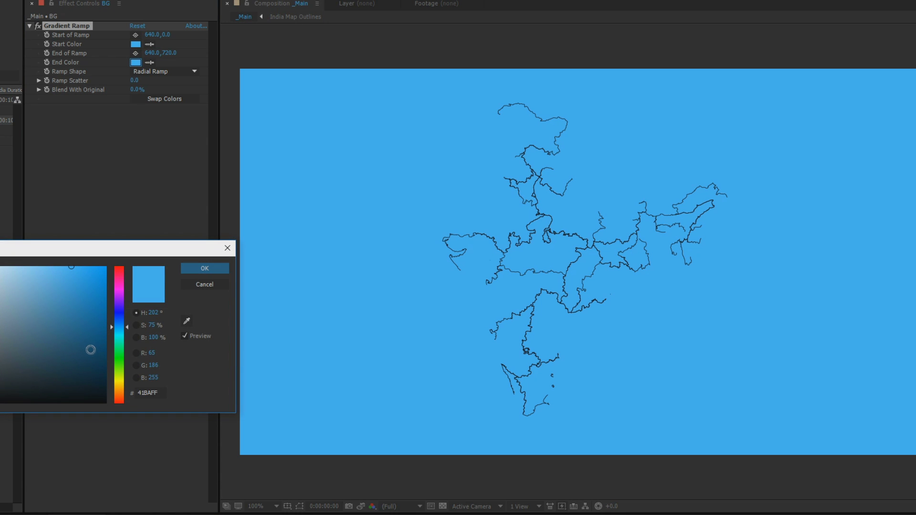
pyautogui.moveTo(91, 350)
pyautogui.mouseDown()
pyautogui.moveTo(94, 377)
pyautogui.moveTo(110, 382)
pyautogui.moveTo(107, 352)
pyautogui.mouseUp()
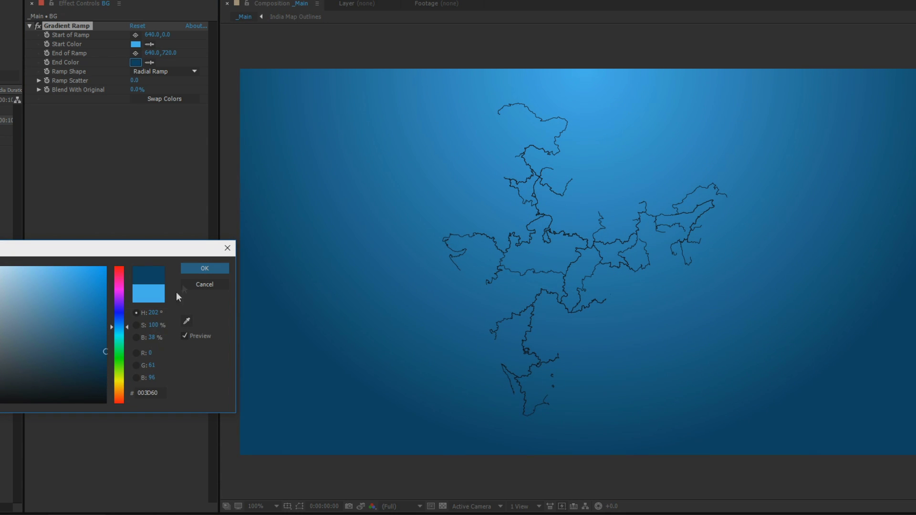
pyautogui.click(206, 269)
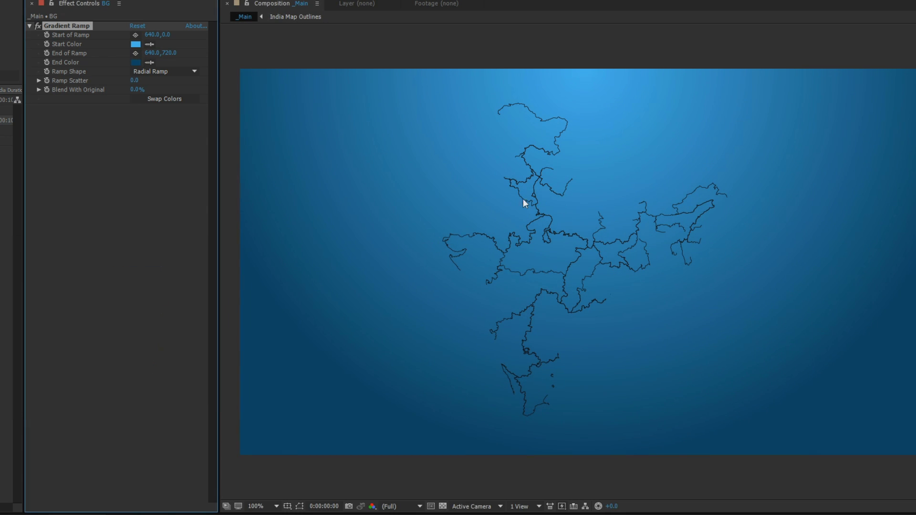
pyautogui.click(575, 156)
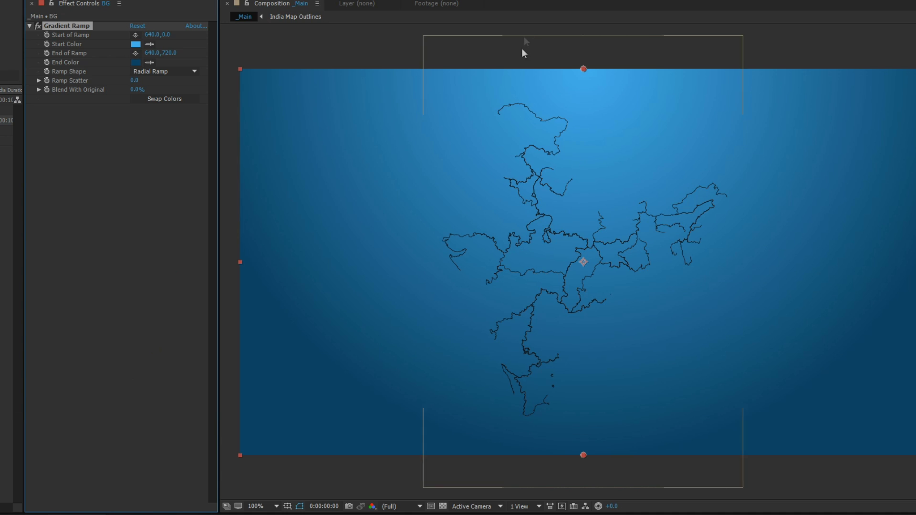
# Move the Gradient Ramp's start point to the composition center at 640, 360 and its end point below the frame at 640, 1458.
pyautogui.click(843, 42)
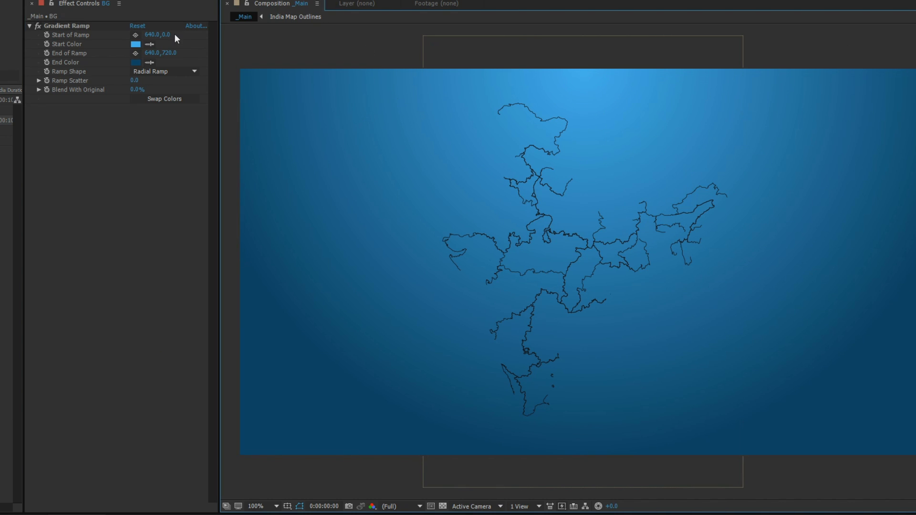
pyautogui.click(89, 29)
pyautogui.moveTo(583, 71); pyautogui.dragTo(589, 264)
pyautogui.press(',')
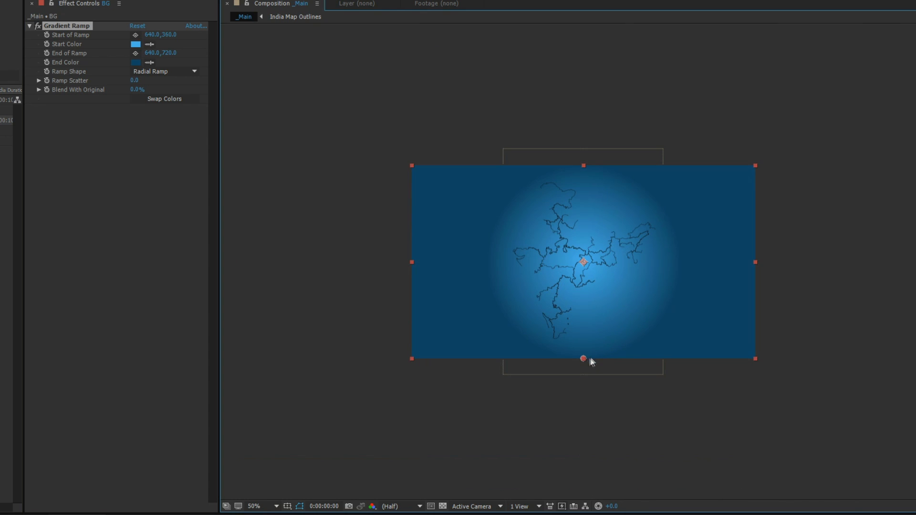
pyautogui.moveTo(583, 392); pyautogui.dragTo(583, 514)
pyautogui.press('.')
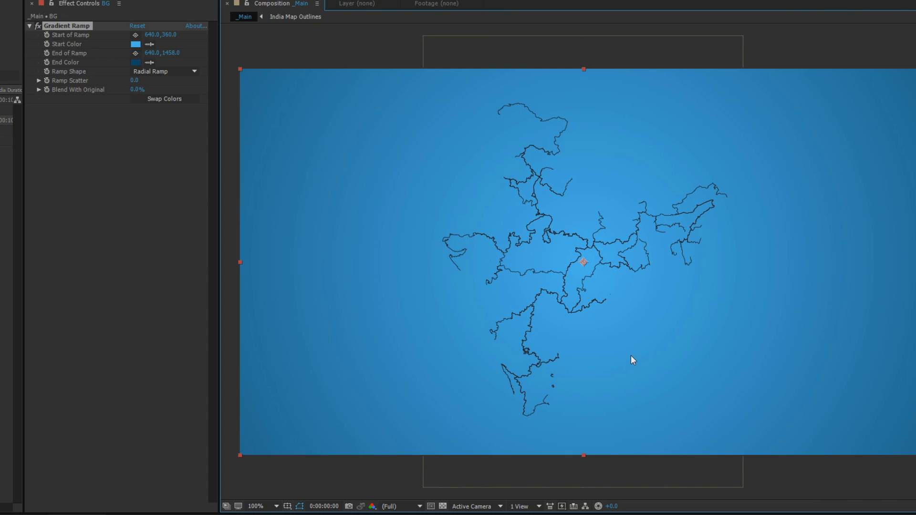
# Change the Gradient Ramp's Start Color to a deeper, more saturated blue and its End Color to a darker navy.
pyautogui.click(136, 44)
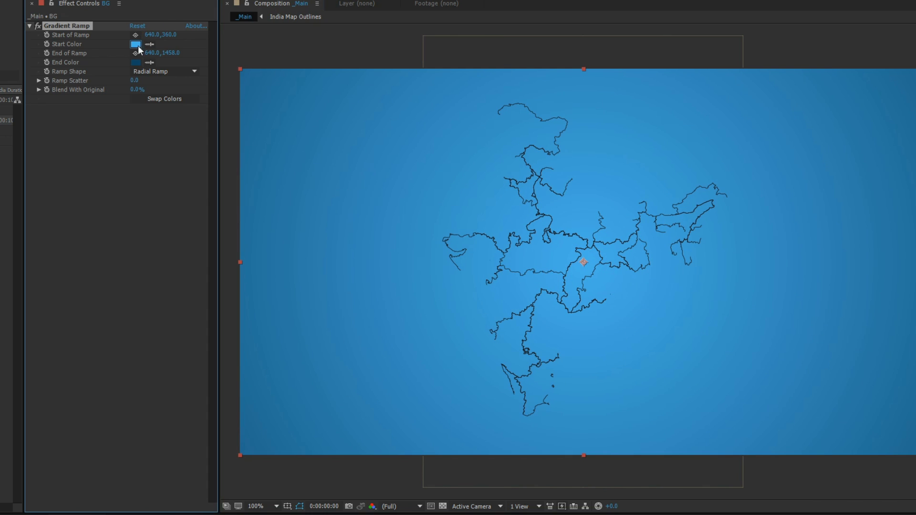
pyautogui.moveTo(97, 338)
pyautogui.mouseDown()
pyautogui.moveTo(84, 311)
pyautogui.moveTo(119, 298)
pyautogui.mouseUp()
pyautogui.click(205, 268)
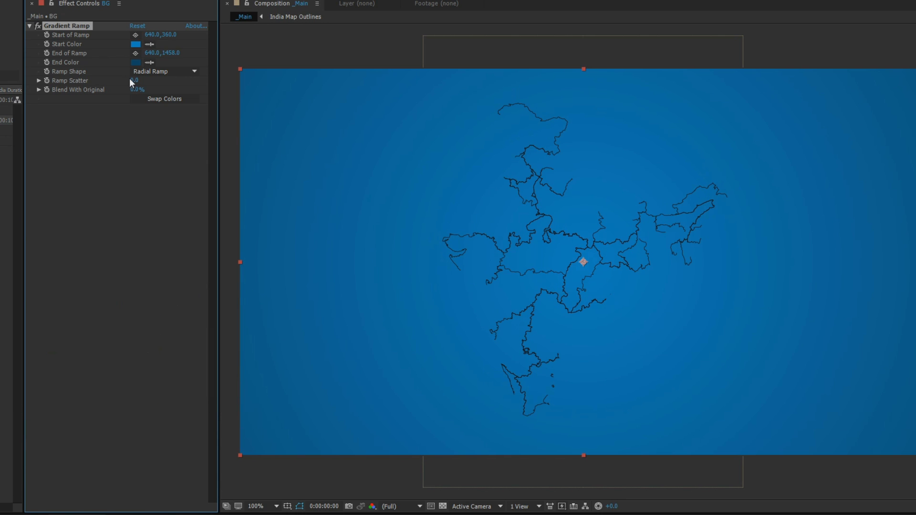
pyautogui.click(140, 62)
pyautogui.moveTo(92, 380)
pyautogui.mouseDown()
pyautogui.moveTo(104, 372)
pyautogui.moveTo(170, 390)
pyautogui.mouseUp()
pyautogui.click(210, 268)
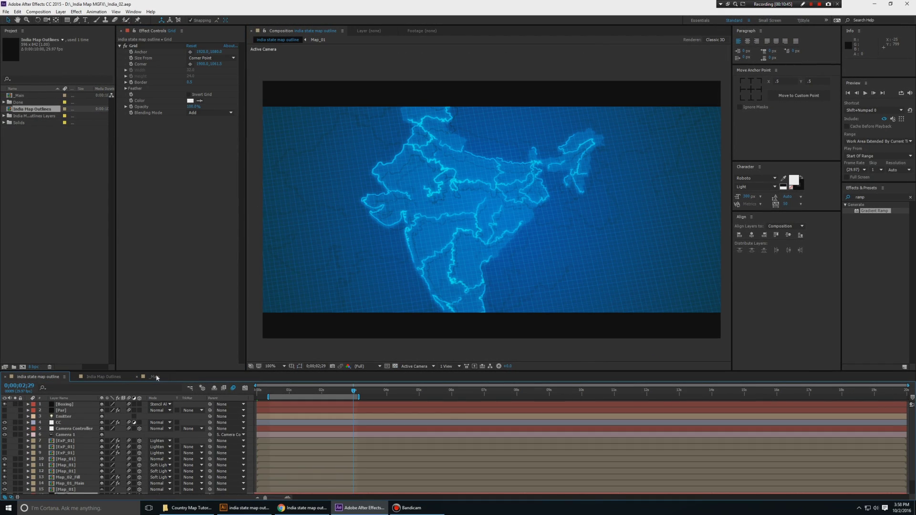
# Examine the layer stack of the india state map outline composition and compare its look with the CC layer off and on.
pyautogui.press('`')
pyautogui.click(92, 414)
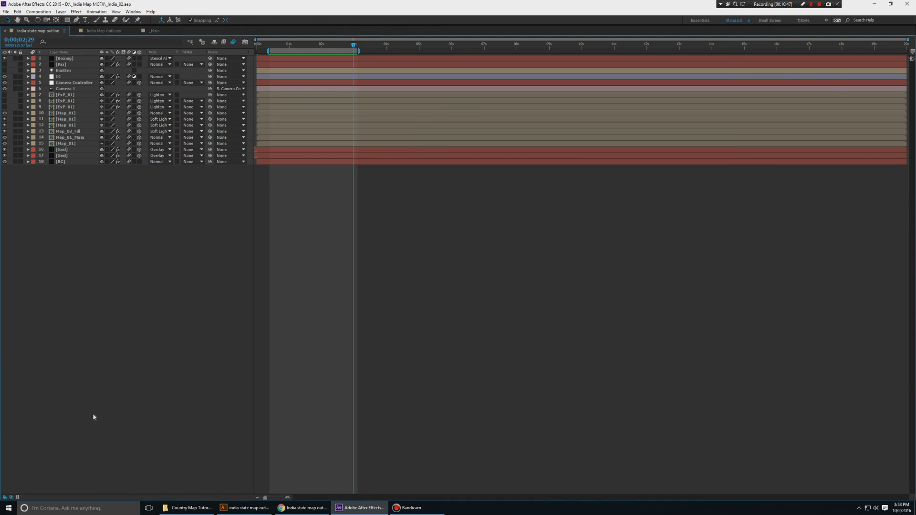
pyautogui.press('`')
pyautogui.scroll(-1, 124, 463)
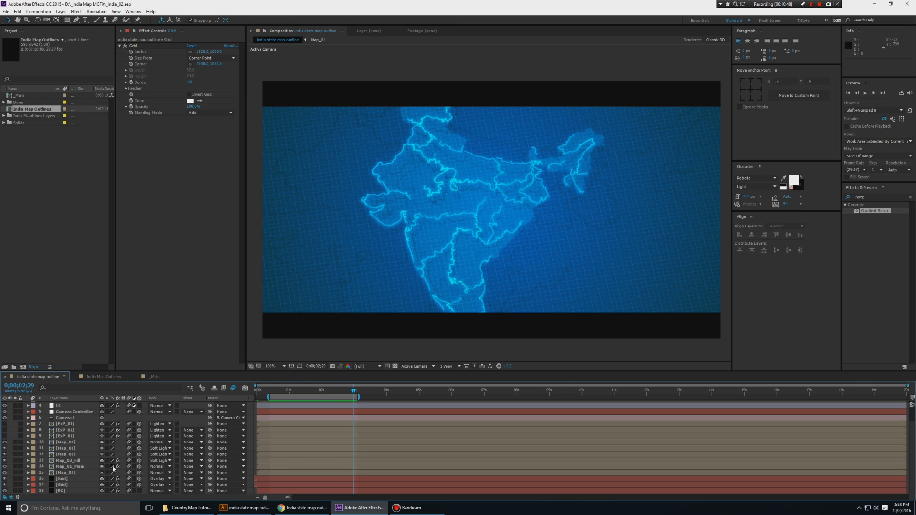
pyautogui.scroll(1, 108, 467)
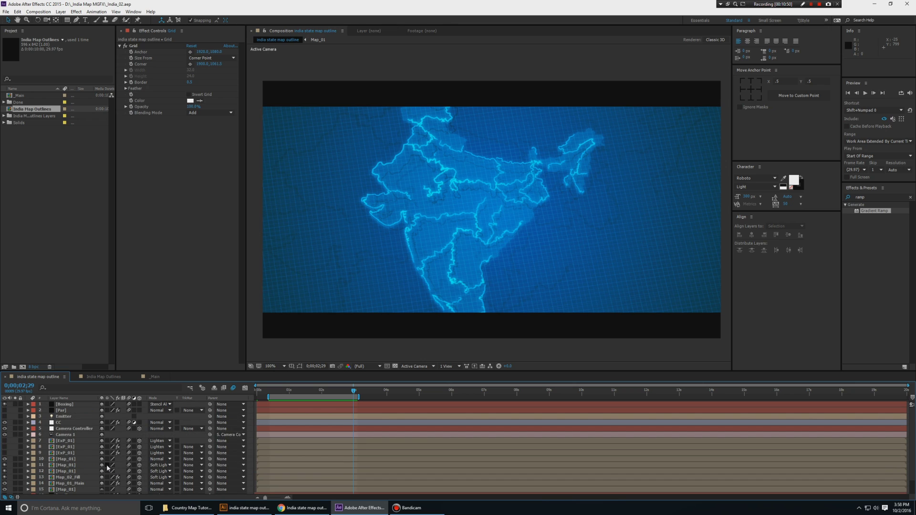
pyautogui.click(4, 422)
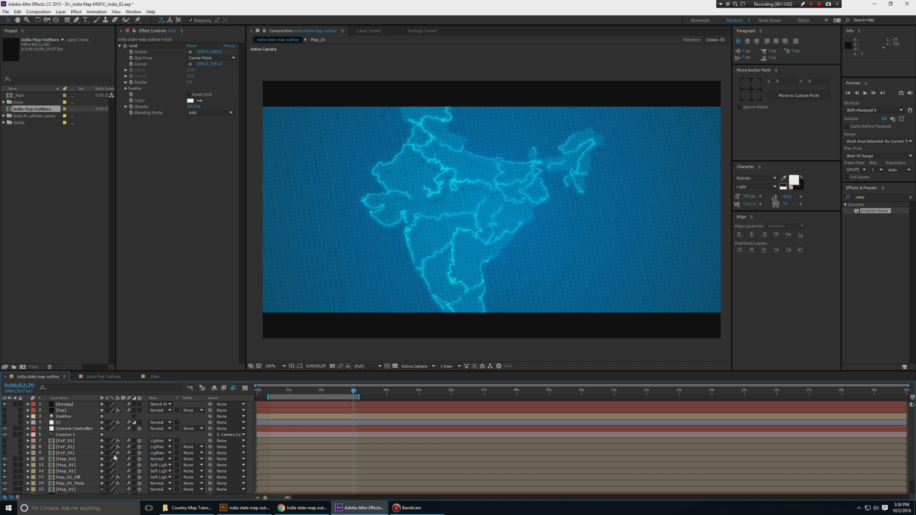
pyautogui.click(4, 423)
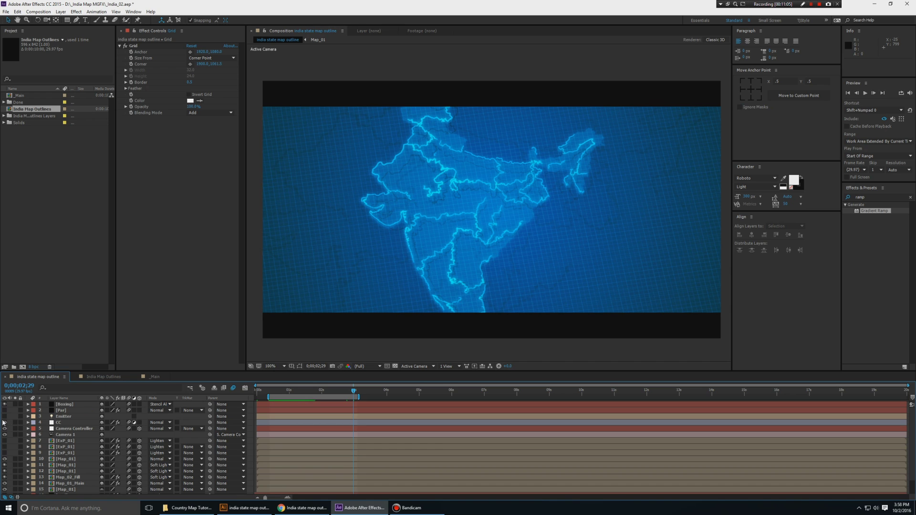
pyautogui.scroll(-2, 104, 378)
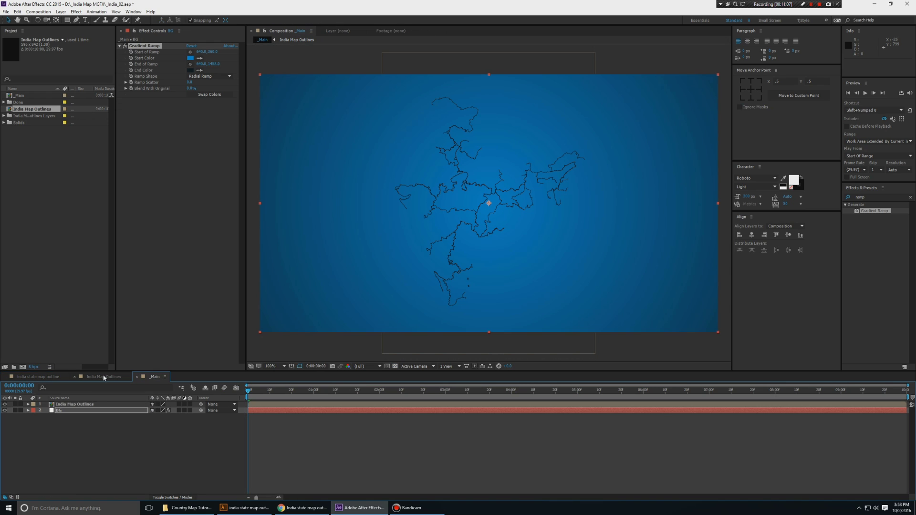
# Save the project and lock the BG layer in the _Main composition.
pyautogui.hotkey('ctrl', 's')
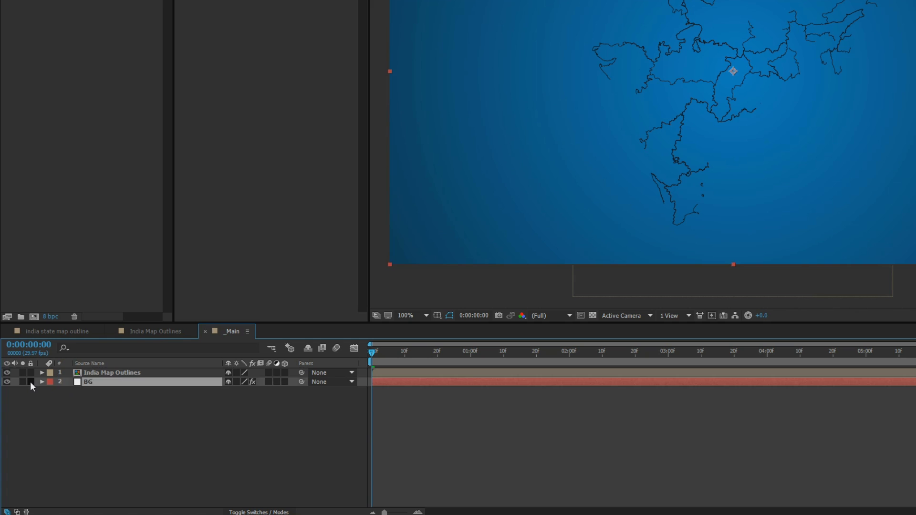
pyautogui.click(30, 381)
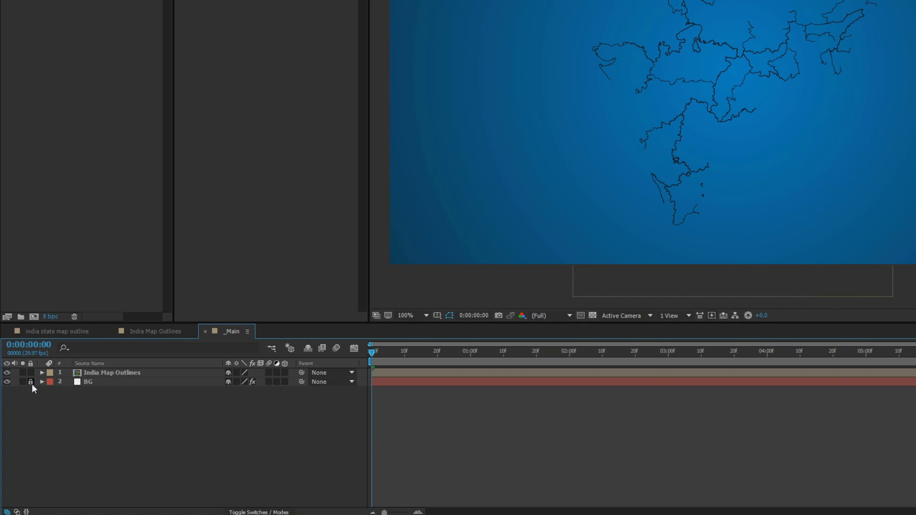
# Turn the India Map Outlines layer in _Main into a 3D layer.
pyautogui.click(151, 373)
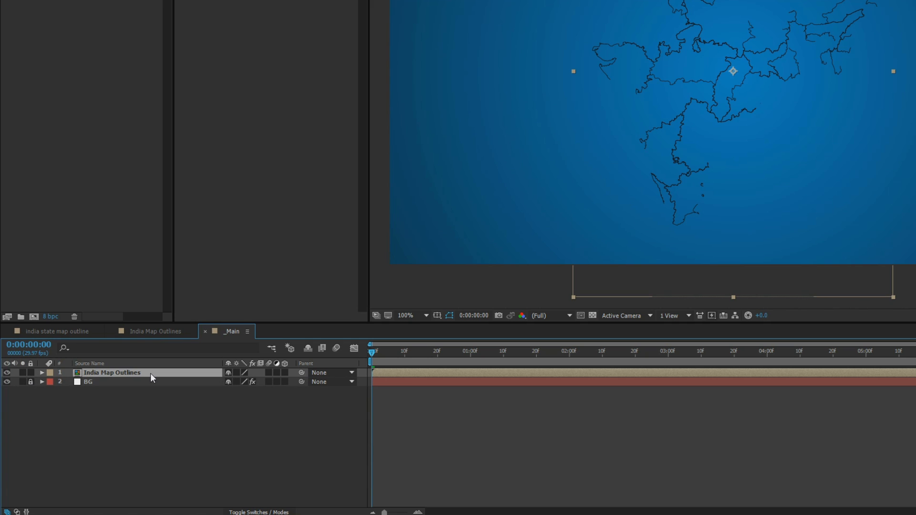
pyautogui.click(285, 372)
pyautogui.click(216, 421)
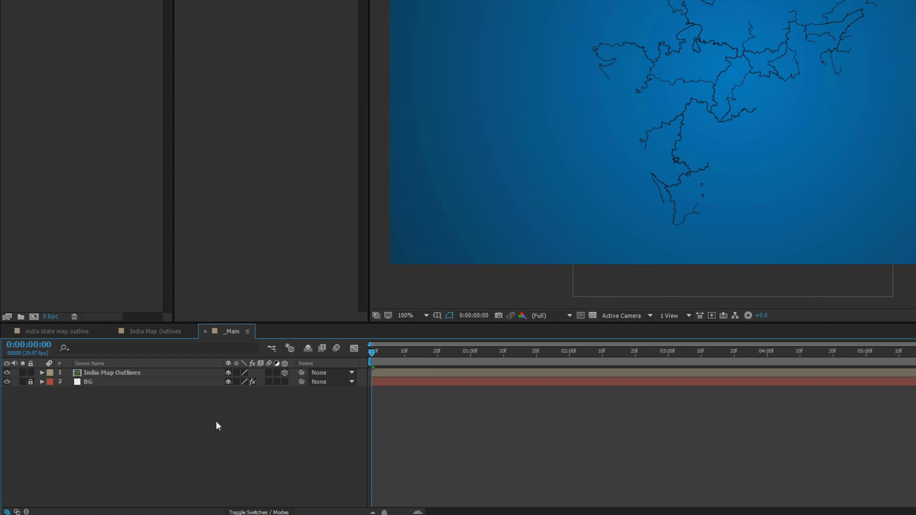
# Add a camera to _Main with the default settings and turn its Depth of Field off.
pyautogui.hotkey('ctrl', 'alt', 'shift', 'c')
pyautogui.press('Return')
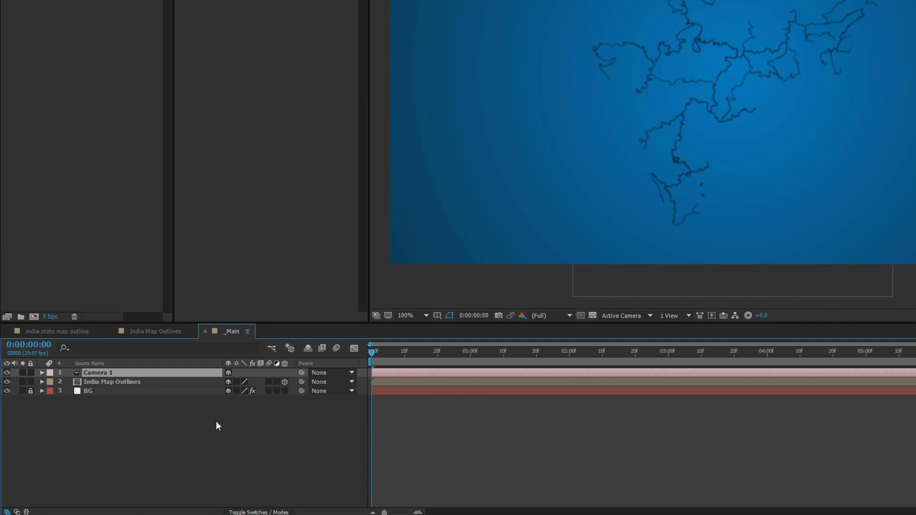
pyautogui.press('.')
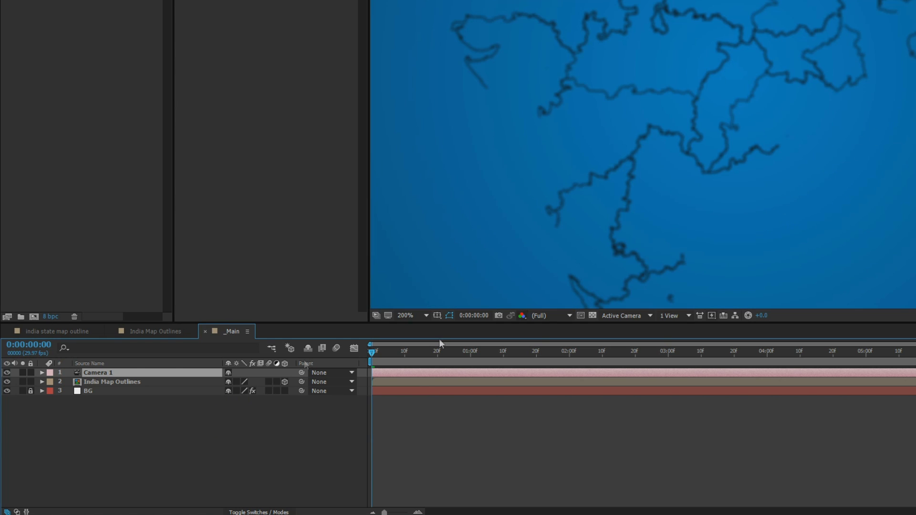
pyautogui.press(',')
pyautogui.press('a')
pyautogui.press('a')
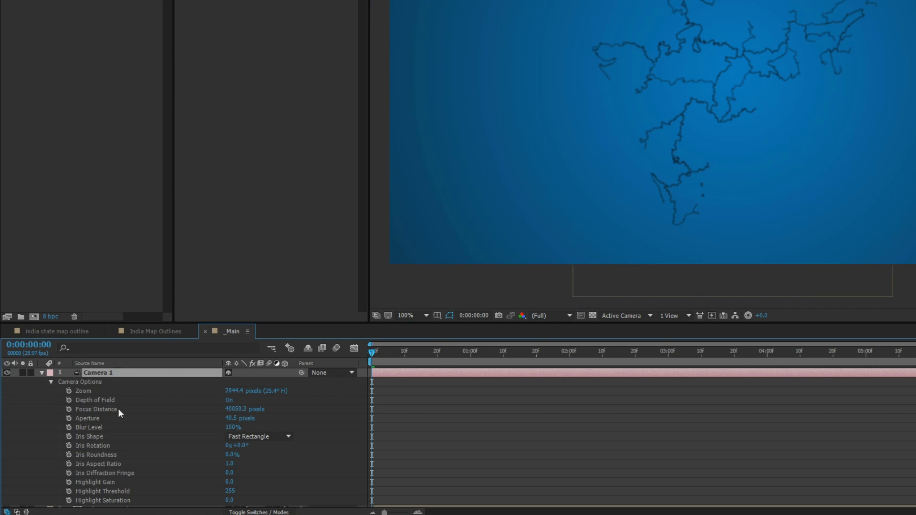
pyautogui.click(227, 402)
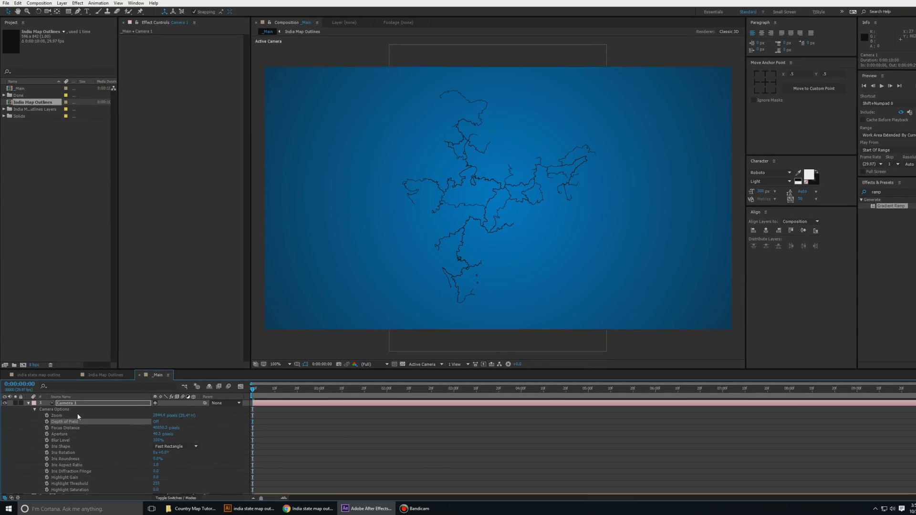
# Try orbiting Camera 1 around the map with the Camera tool and undo the orbit.
pyautogui.press('a')
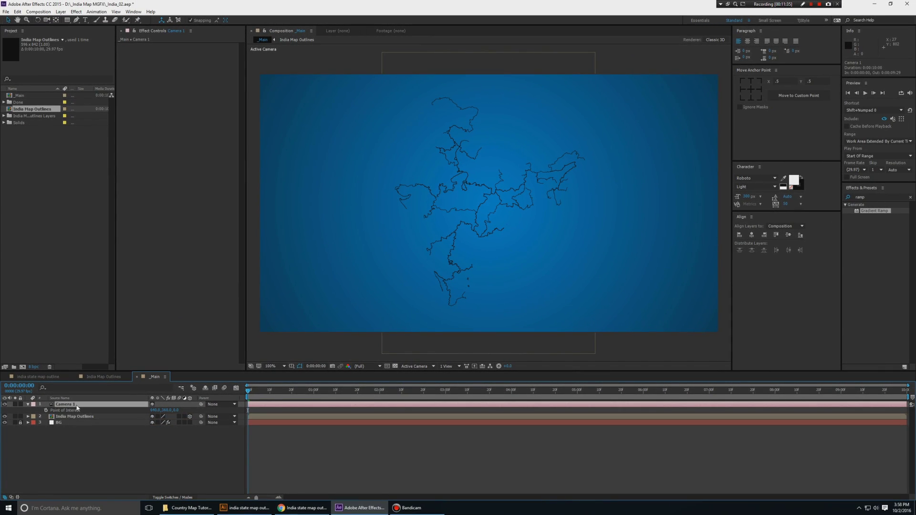
pyautogui.press('c')
pyautogui.moveTo(457, 181); pyautogui.dragTo(399, 271)
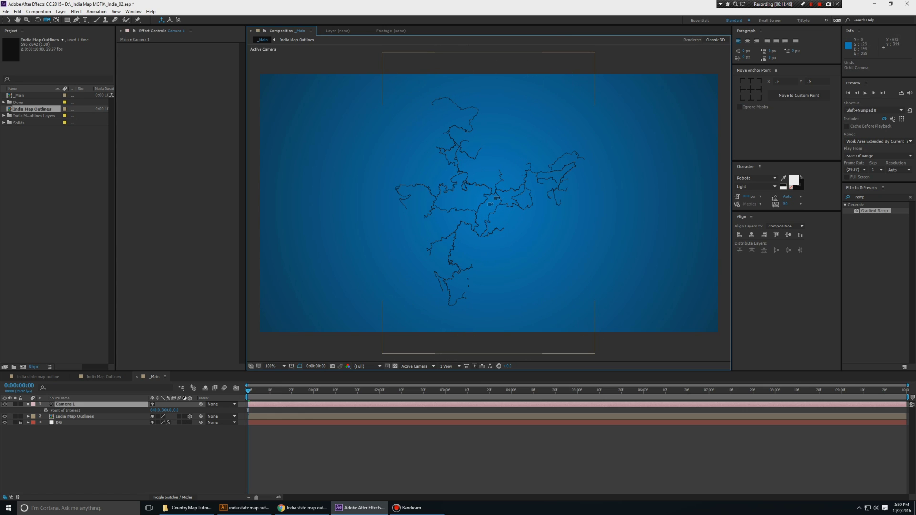
pyautogui.press('a')
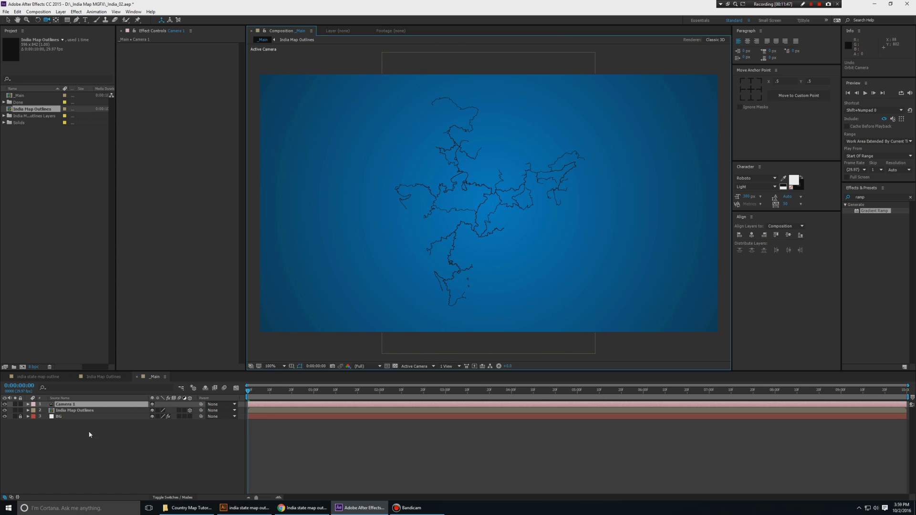
pyautogui.click(90, 435)
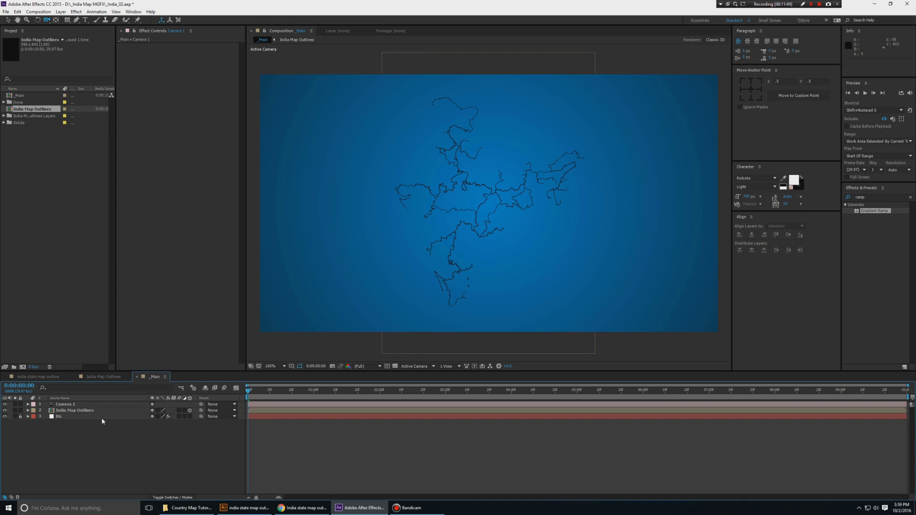
# Add a null object to _Main and rename it Camera Controller.
pyautogui.hotkey('ctrl', 'alt', 'shift', 'y')
pyautogui.rightClick(103, 405)
pyautogui.click(125, 397)
pyautogui.write('Camera Con')
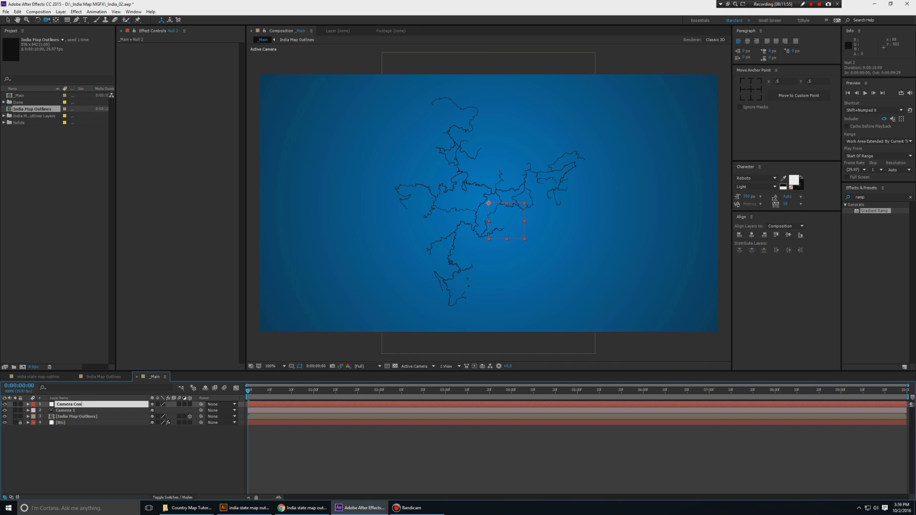
pyautogui.write('troller')
pyautogui.press('Return')
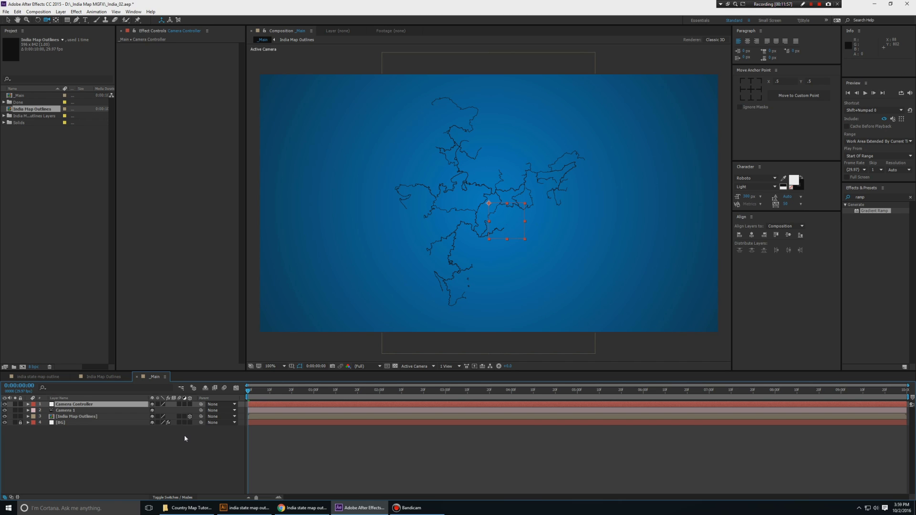
# Make the Camera Controller null a 3D layer and parent Camera 1 to it.
pyautogui.click(190, 404)
pyautogui.moveTo(201, 410); pyautogui.dragTo(109, 407)
# Reveal the Camera Controller's position and rotation properties and try moving the null along Z.
pyautogui.press('p')
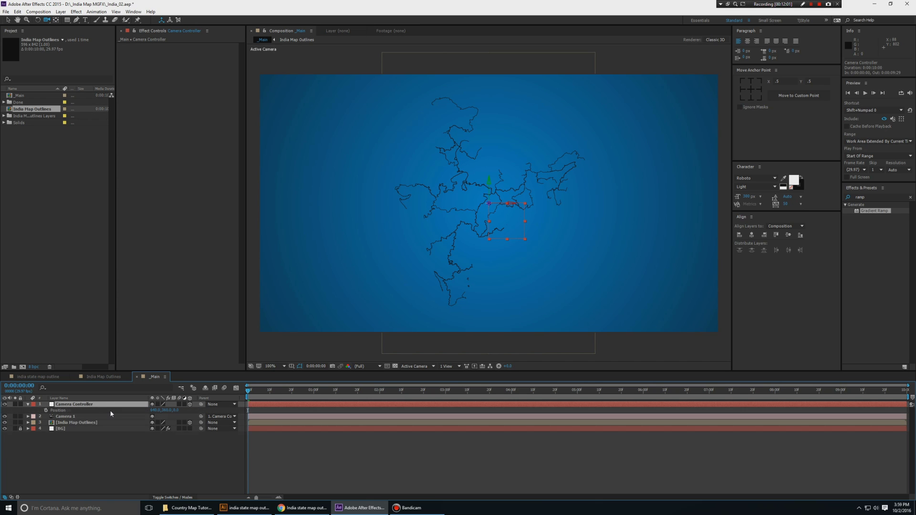
pyautogui.press('r')
pyautogui.hotkey('shift', 'p')
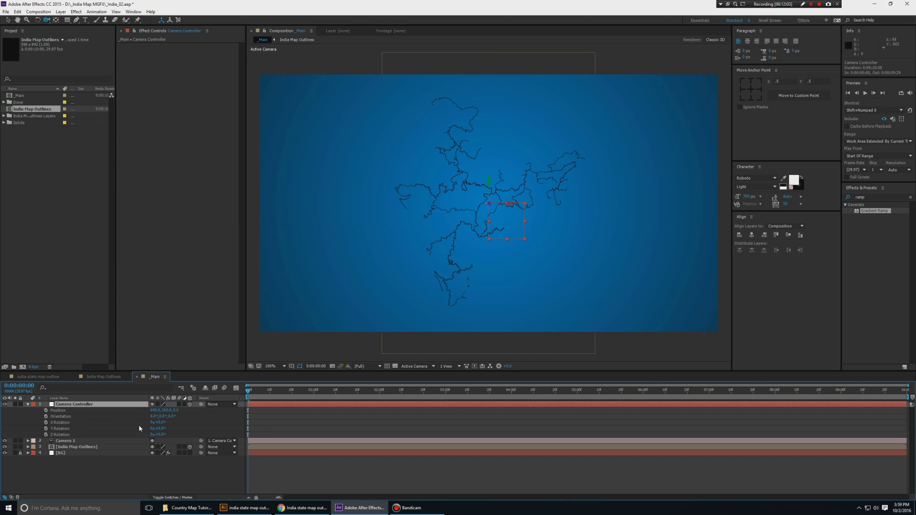
pyautogui.moveTo(177, 410); pyautogui.dragTo(183, 446)
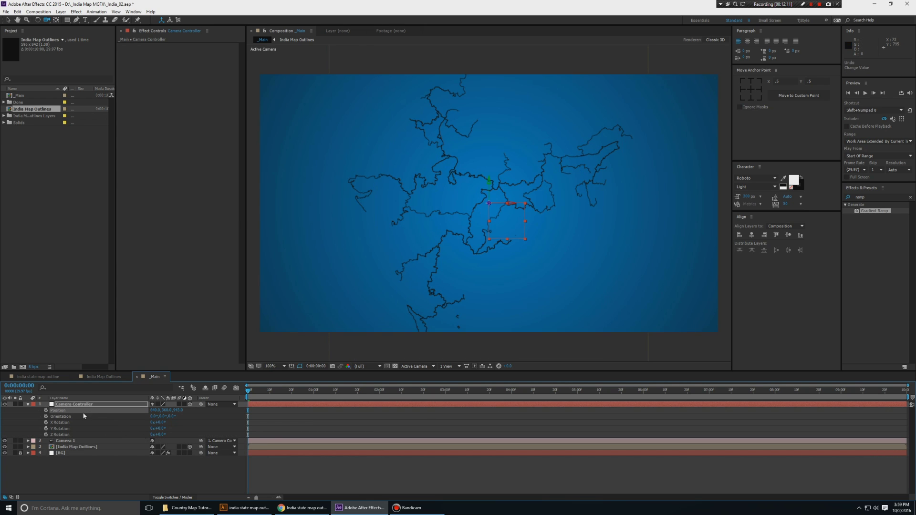
# Delete the Camera Controller null as a test, then undo the deletion and the trial position change.
pyautogui.press('Return')
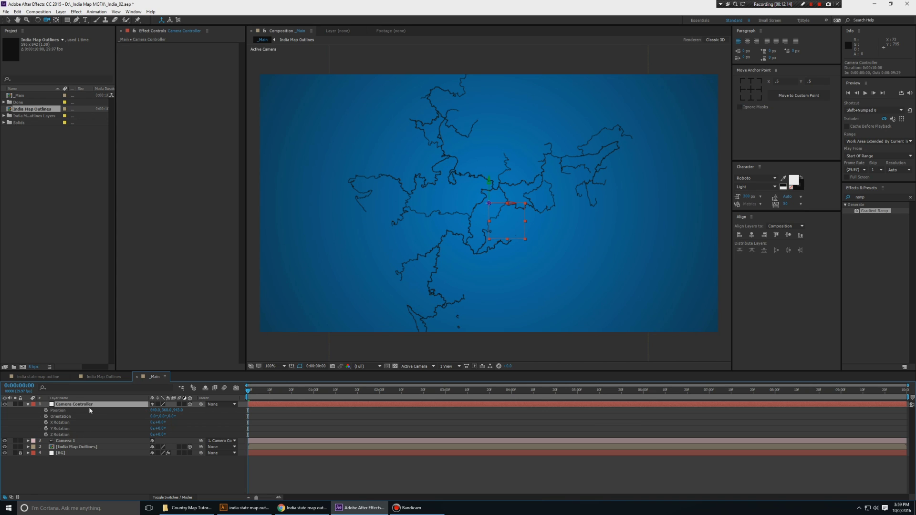
pyautogui.press('Delete')
pyautogui.press(',')
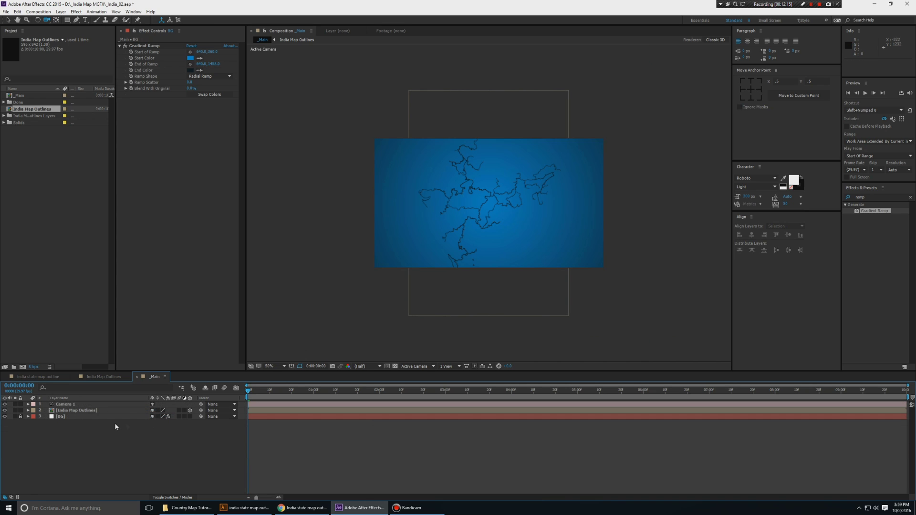
pyautogui.hotkey('ctrl', 'z')
pyautogui.press('.')
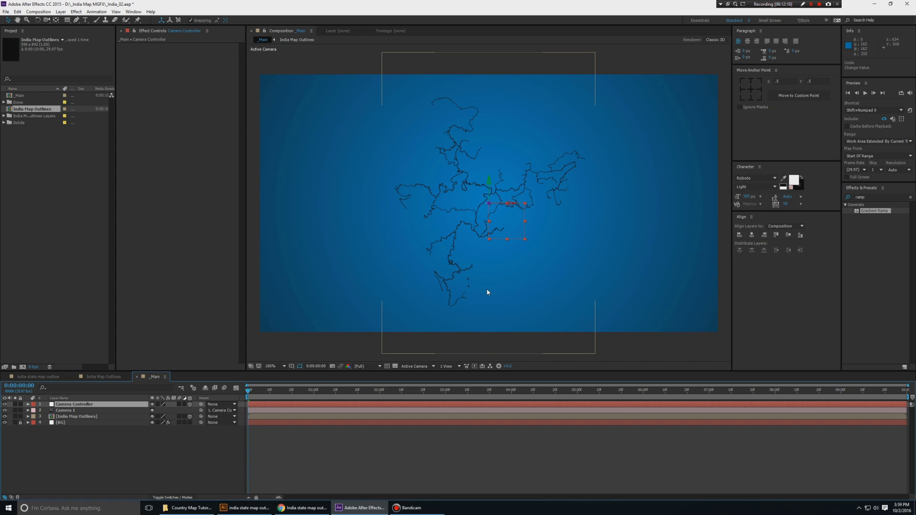
# Rotate the India Map Outlines layer to about -42° in X, -33° in Y and -25° in Z.
pyautogui.click(77, 416)
pyautogui.press('r')
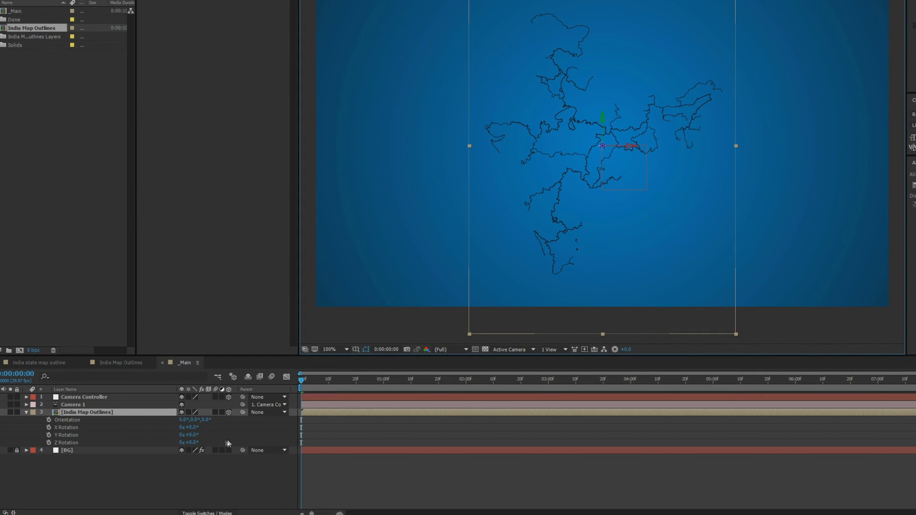
pyautogui.moveTo(193, 435)
pyautogui.mouseDown()
pyautogui.moveTo(172, 428)
pyautogui.moveTo(183, 442)
pyautogui.mouseUp()
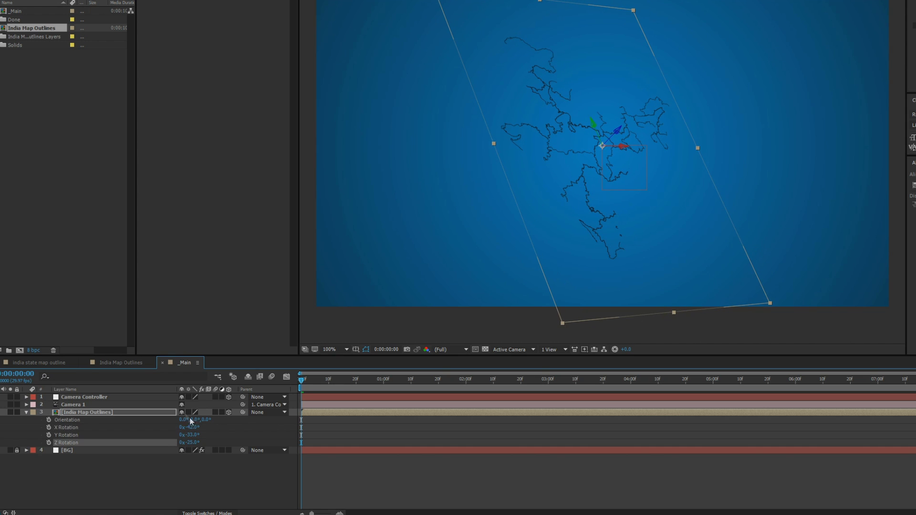
# Orbit the camera around the tilted India map and move in closer with the Camera tool.
pyautogui.rightClick(561, 156)
pyautogui.click(558, 116)
pyautogui.press('c')
pyautogui.moveTo(571, 149); pyautogui.dragTo(592, 29)
pyautogui.moveTo(592, 79); pyautogui.dragTo(546, 95)
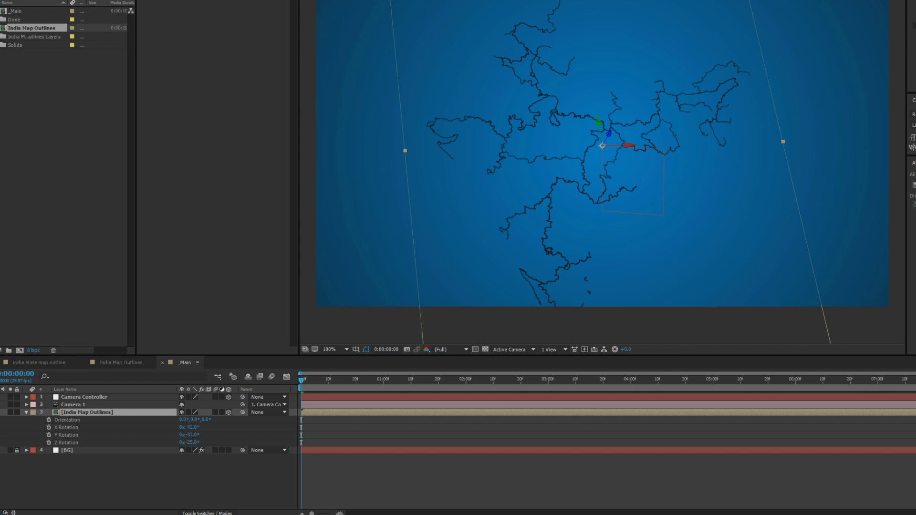
# Reframe the tilted India map with the Camera tool, then deselect the India Map Outlines layer and collapse its rotation properties.
pyautogui.moveTo(650, 129); pyautogui.dragTo(705, 253)
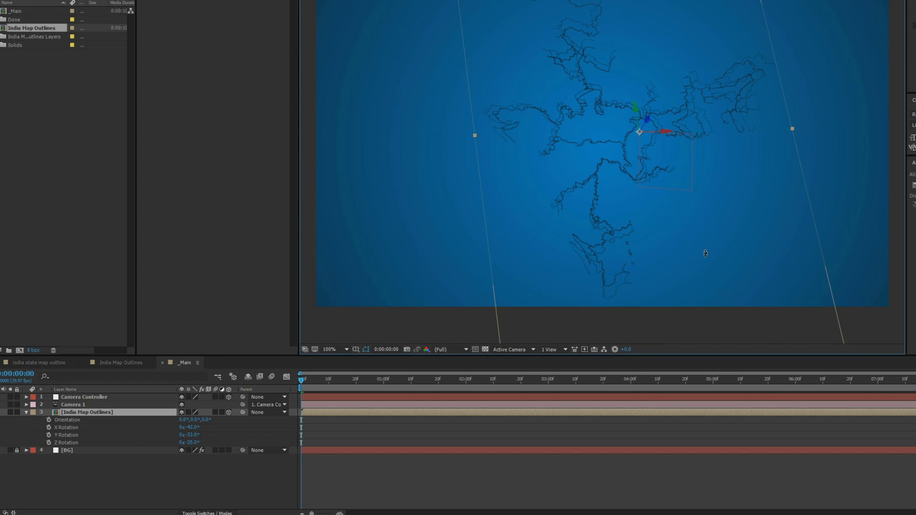
pyautogui.moveTo(702, 165); pyautogui.dragTo(705, 66)
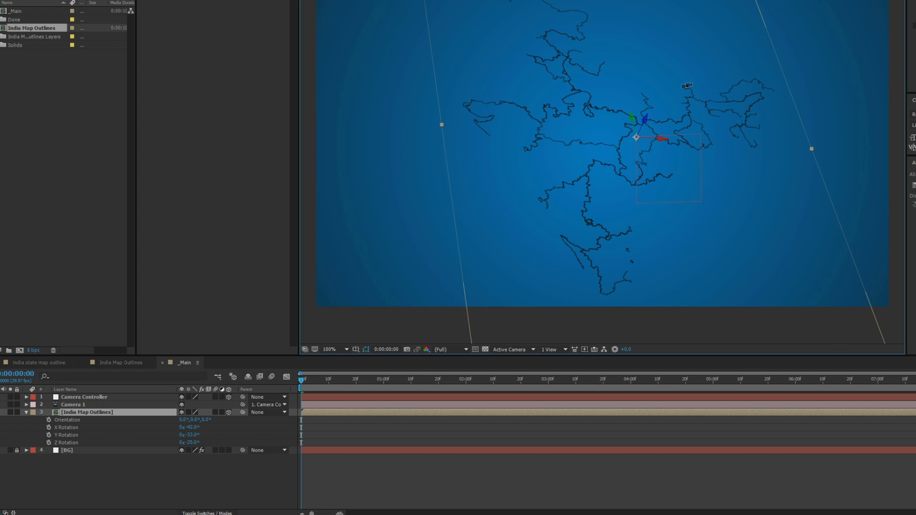
pyautogui.click(864, 76)
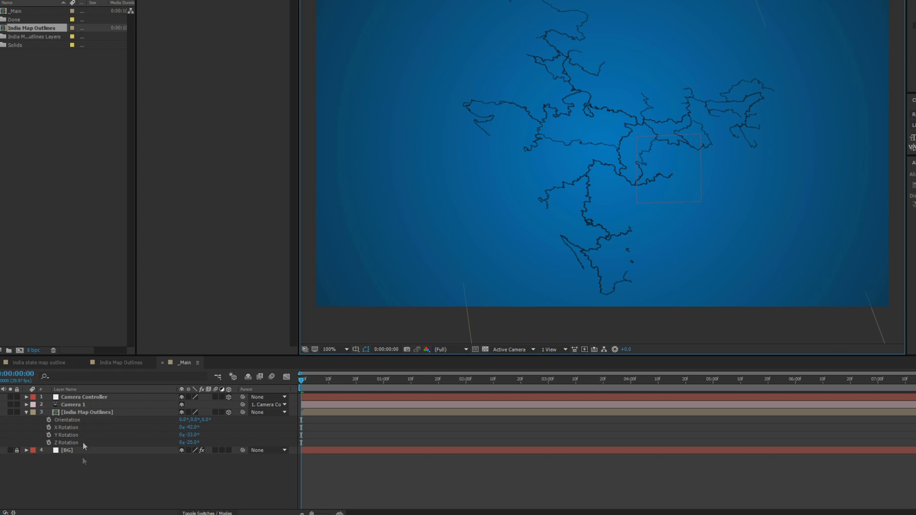
pyautogui.press('e')
pyautogui.click(106, 481)
pyautogui.press('e')
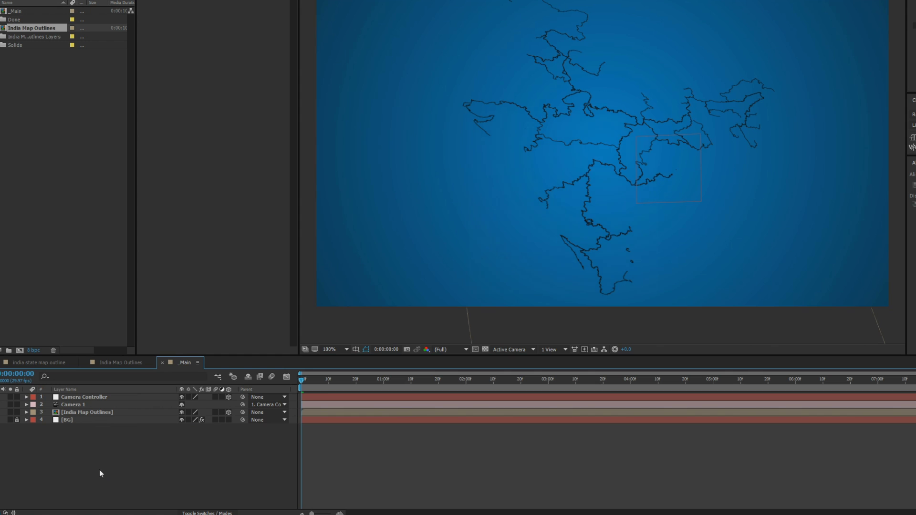
# Create a white composition-sized solid named Grid in _Main.
pyautogui.hotkey('ctrl', 'y')
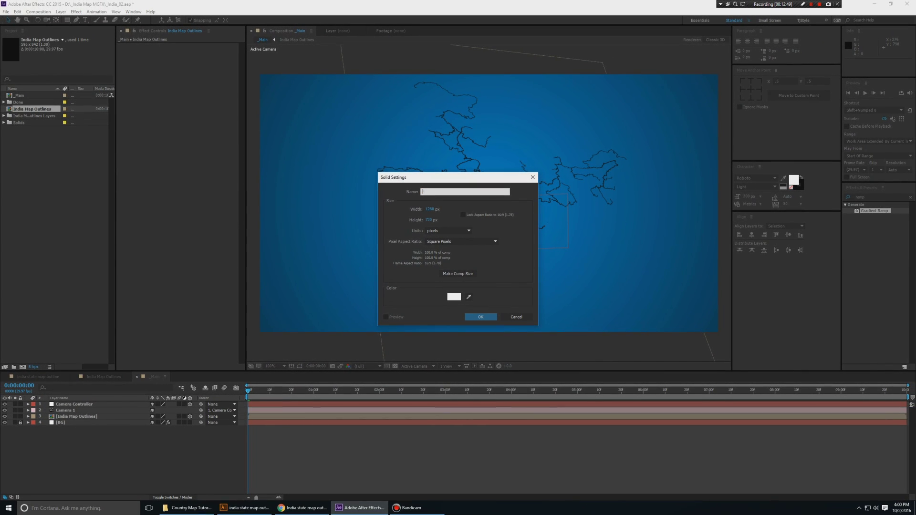
pyautogui.write('Grid')
pyautogui.press('Return')
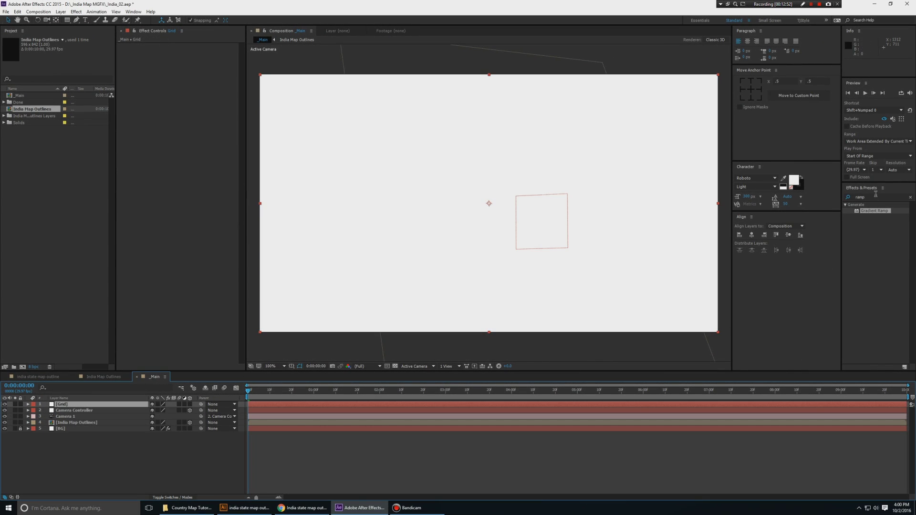
# Apply the Generate Grid effect to the Grid solid and place the layer between India Map Outlines and BG.
pyautogui.click(856, 196)
pyautogui.write('grid')
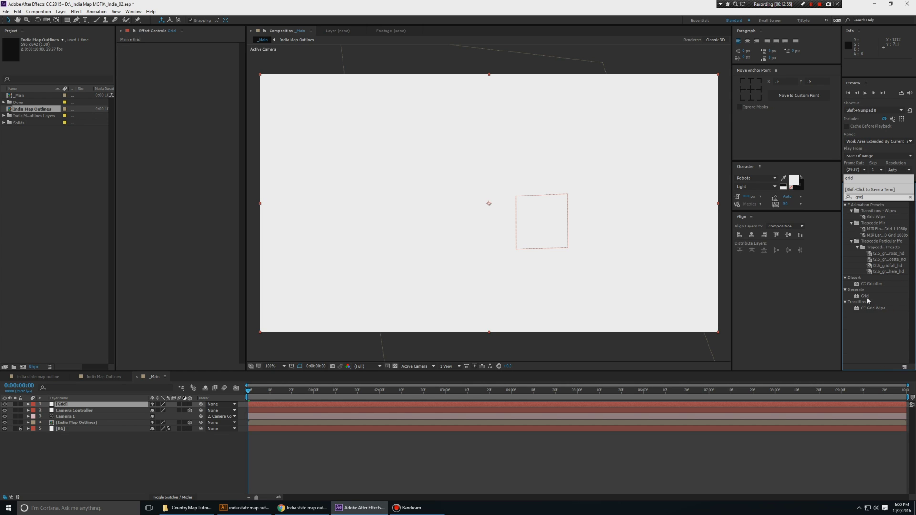
pyautogui.doubleClick(864, 296)
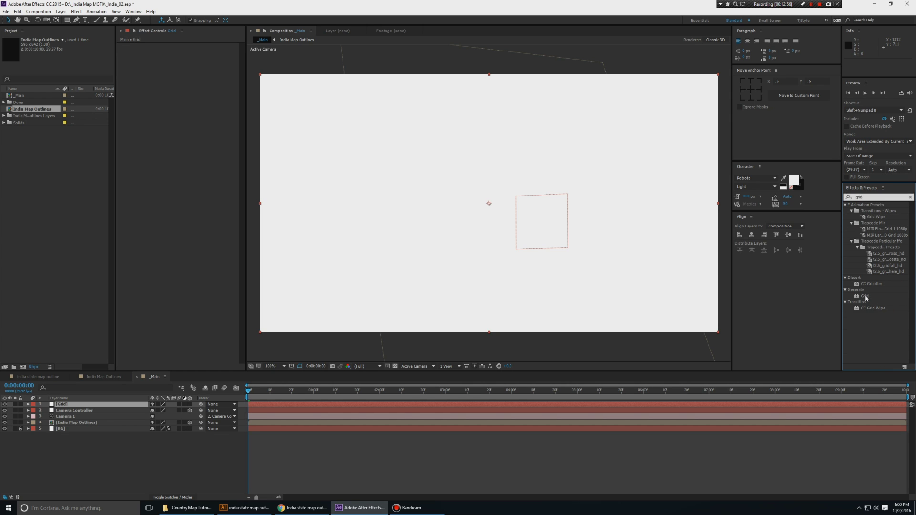
pyautogui.press('Return')
pyautogui.moveTo(72, 403); pyautogui.dragTo(69, 426)
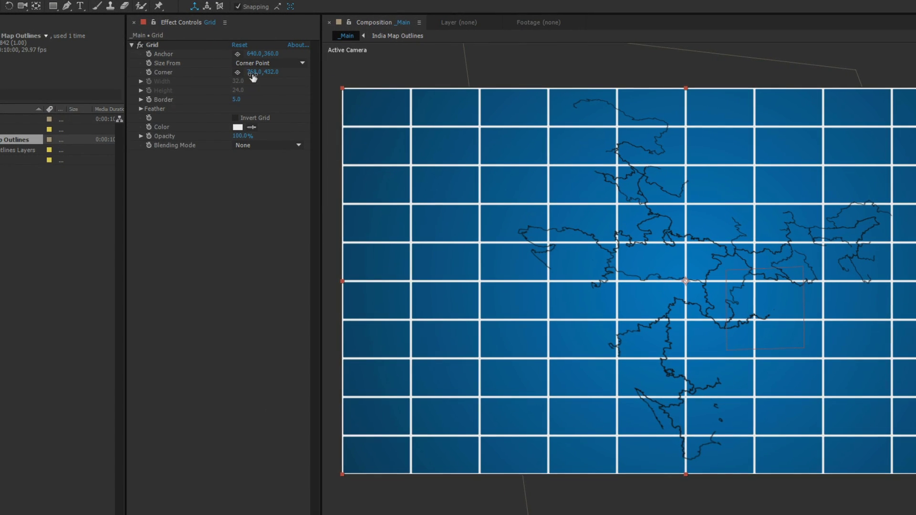
# Set the Grid effect's border to 1 and move its anchor closer to the corner point to make small, dense cells.
pyautogui.moveTo(257, 54); pyautogui.dragTo(285, 55)
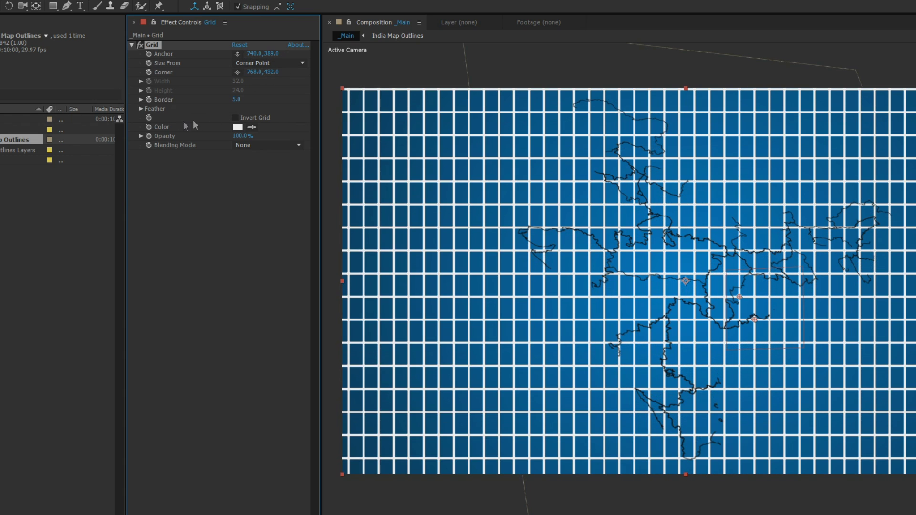
pyautogui.click(236, 99)
pyautogui.write('1')
pyautogui.click(236, 228)
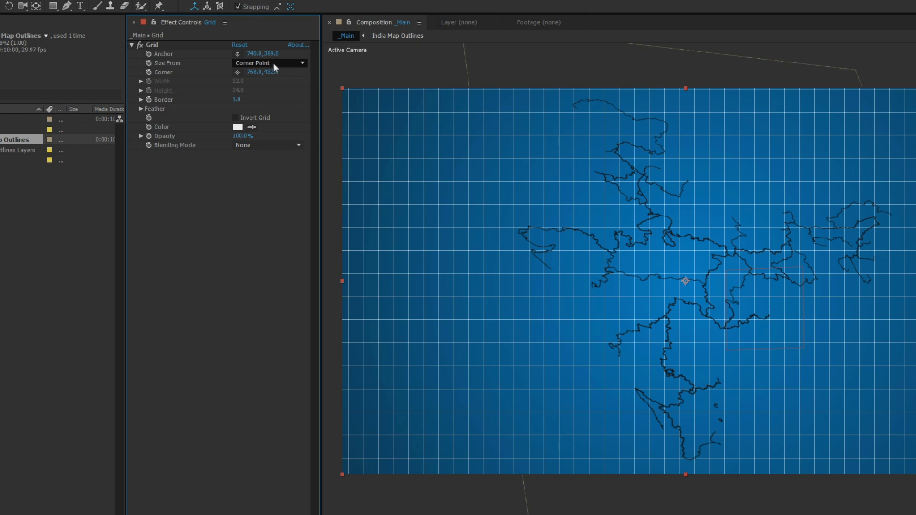
pyautogui.moveTo(271, 54); pyautogui.dragTo(277, 55)
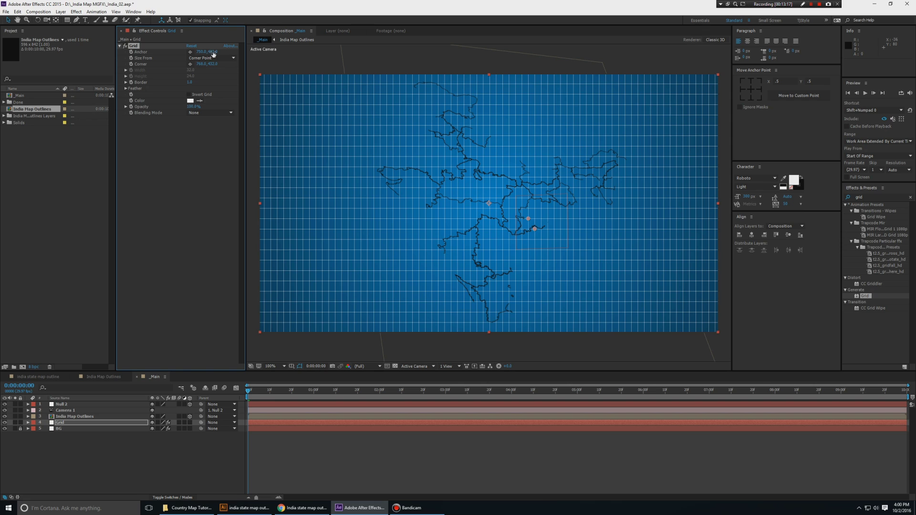
pyautogui.moveTo(213, 54); pyautogui.dragTo(211, 55)
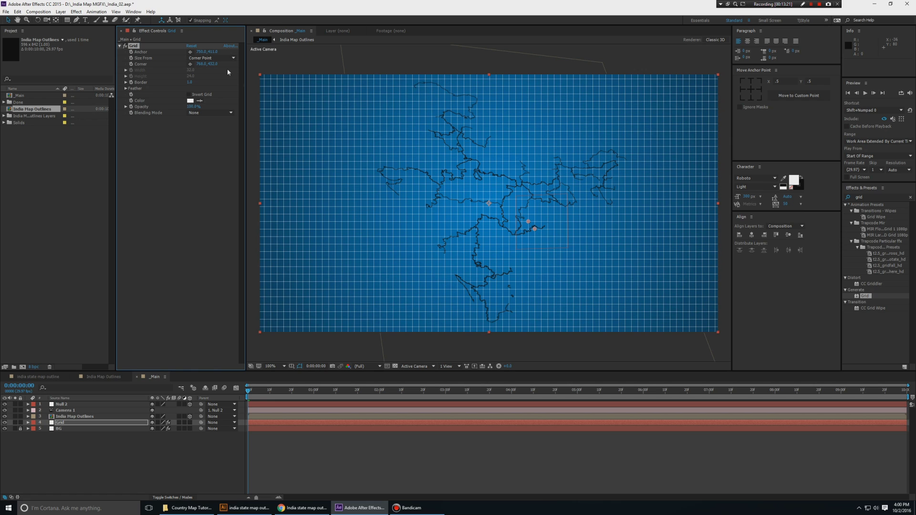
# Turn the Grid layer into a 3D layer so that it follows the scene camera.
pyautogui.click(190, 420)
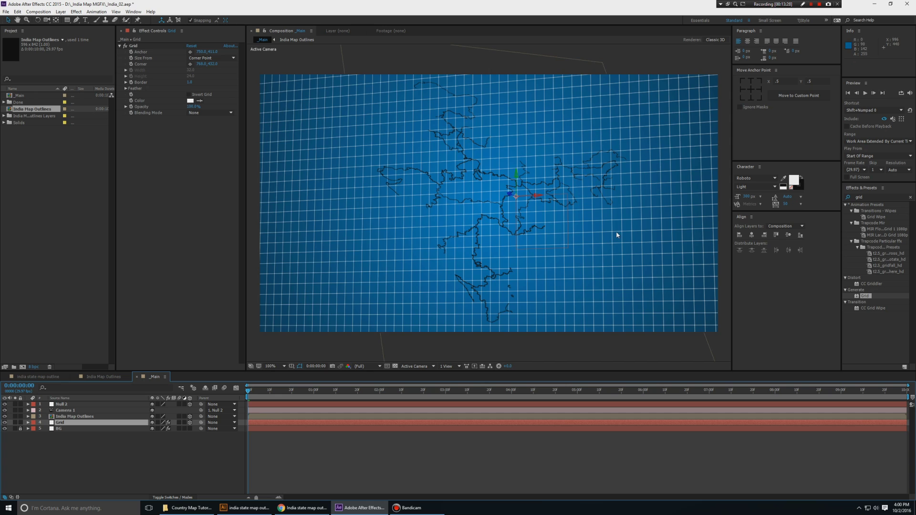
pyautogui.press(',')
pyautogui.press('.')
pyautogui.press(',')
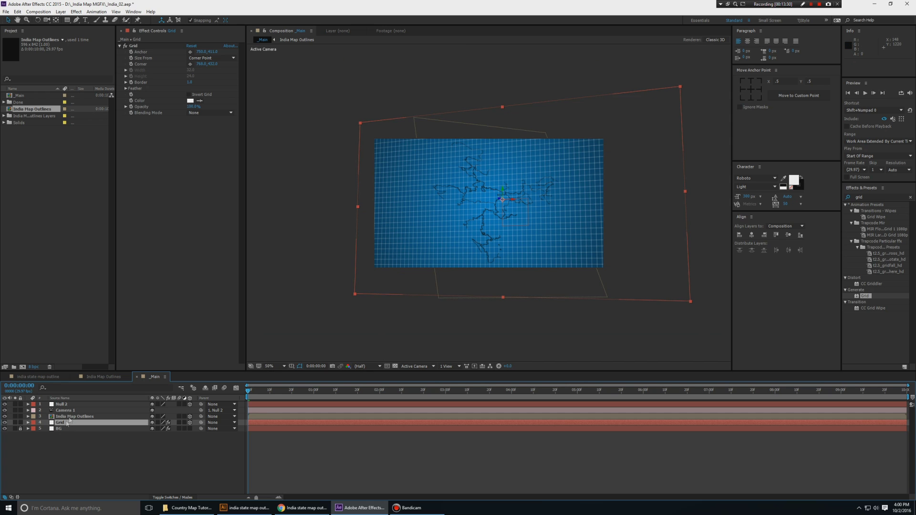
# Set the X, Y and Z rotation of the India Map Outlines layer to 0°.
pyautogui.click(69, 417)
pyautogui.press('r')
pyautogui.click(159, 429)
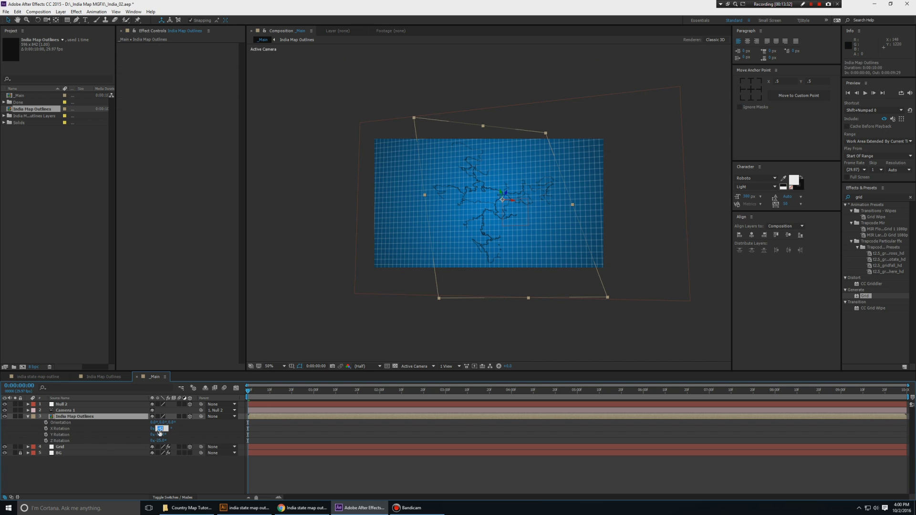
pyautogui.write('0x+0.0°')
pyautogui.press('Tab')
pyautogui.press('Tab')
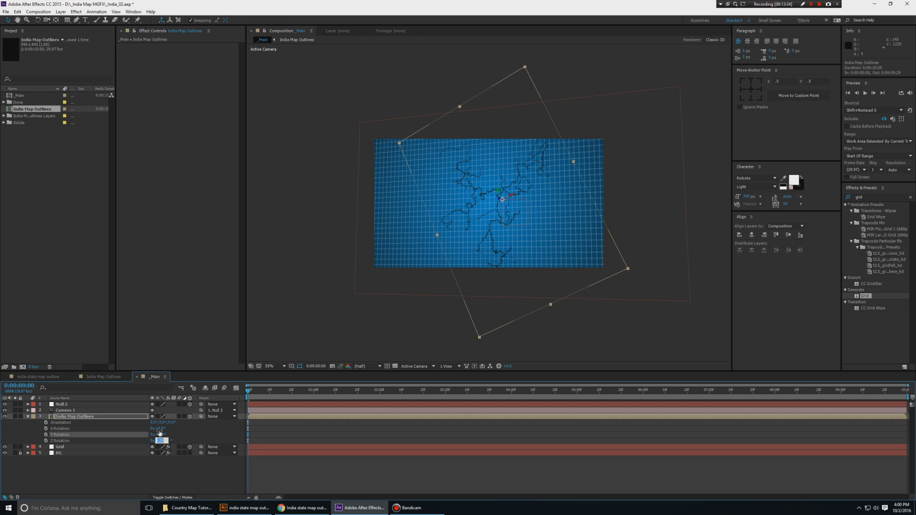
pyautogui.write('0')
pyautogui.press('Return')
pyautogui.scroll(1, 518, 203)
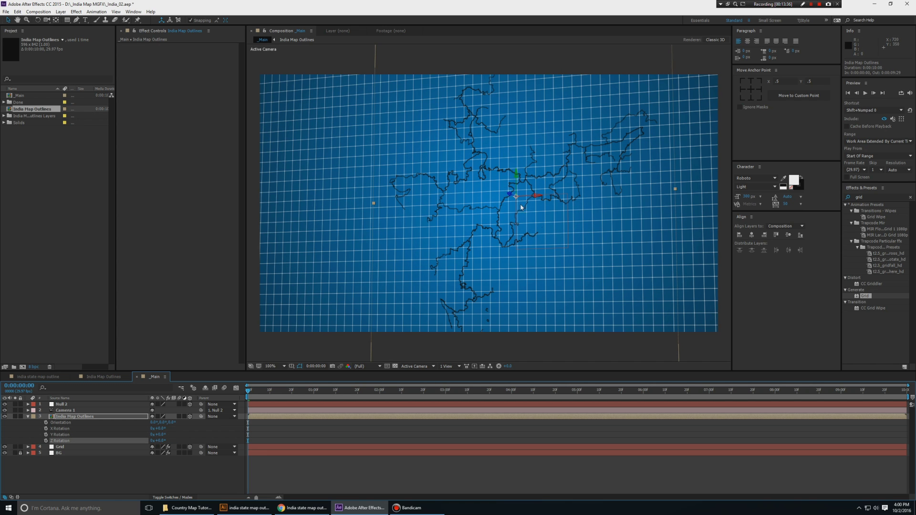
# Orbit the scene camera so that the map and grid are seen at a tilted angle.
pyautogui.press('c')
pyautogui.moveTo(504, 229); pyautogui.dragTo(607, 205)
pyautogui.press(',')
pyautogui.press(',')
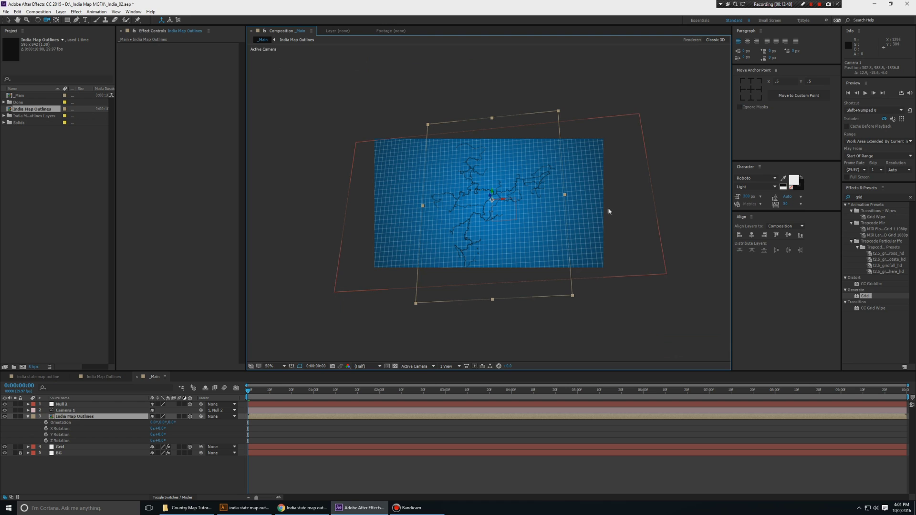
pyautogui.press('v')
pyautogui.click(629, 206)
pyautogui.press('c')
pyautogui.moveTo(527, 174); pyautogui.dragTo(509, 166)
pyautogui.press('.')
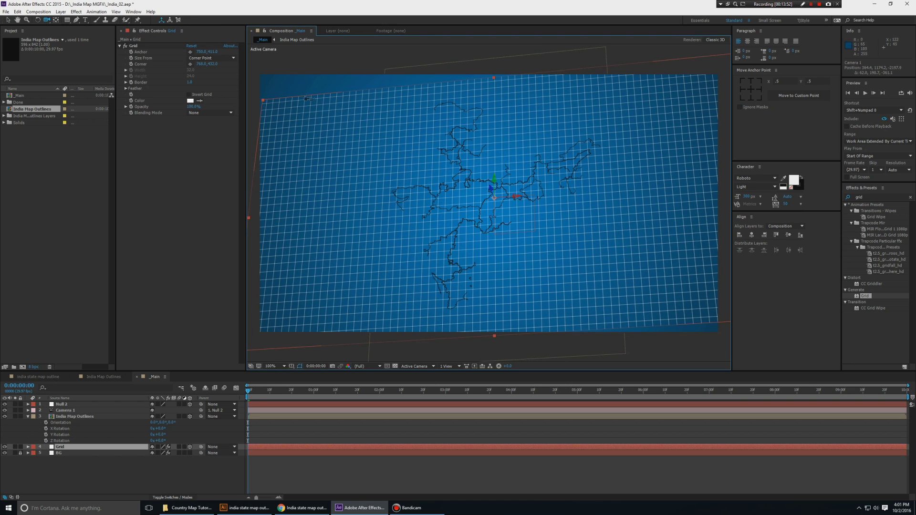
pyautogui.press('v')
pyautogui.click(319, 87)
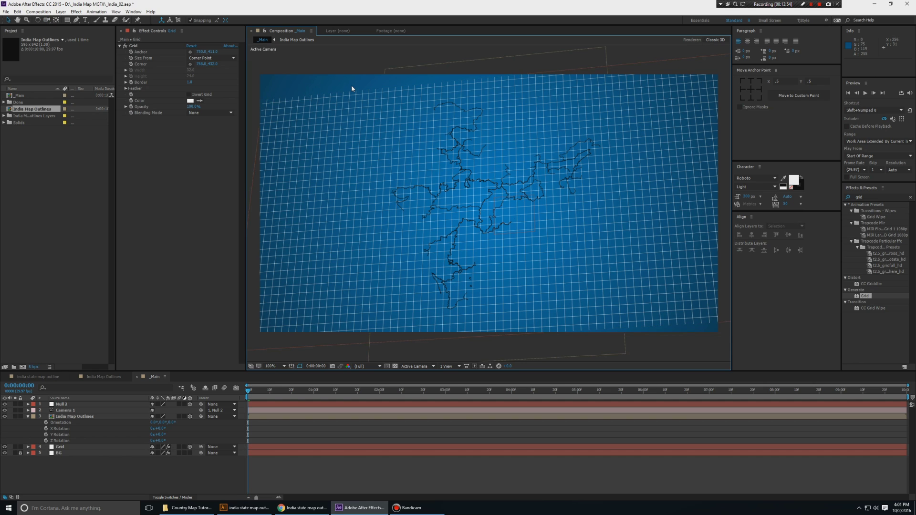
# Scale the Grid layer up to about 118% and shift it slightly up so the grid covers the whole frame.
pyautogui.click(87, 417)
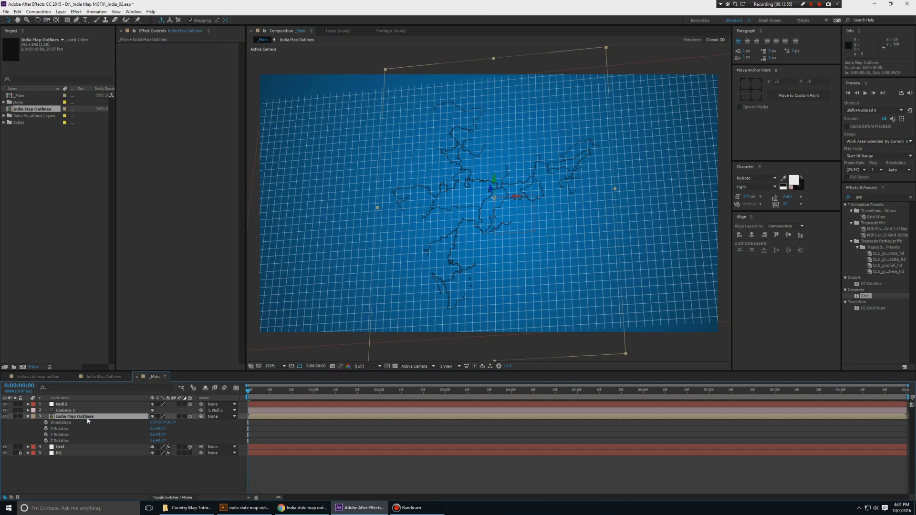
pyautogui.click(71, 447)
pyautogui.press('s')
pyautogui.moveTo(162, 454); pyautogui.dragTo(168, 454)
pyautogui.moveTo(665, 233); pyautogui.dragTo(660, 224)
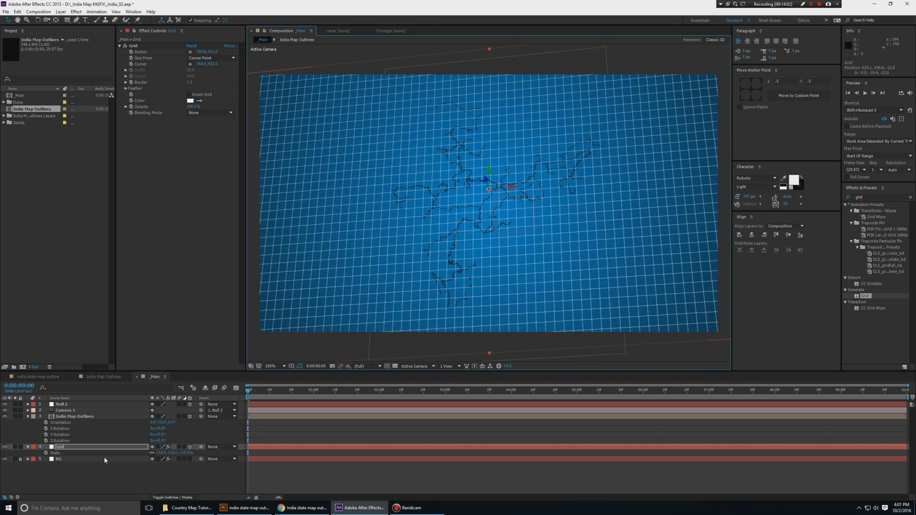
# Set the Grid layer's opacity to 25%, leave its properties collapsed and save the project.
pyautogui.press('t')
pyautogui.click(155, 453)
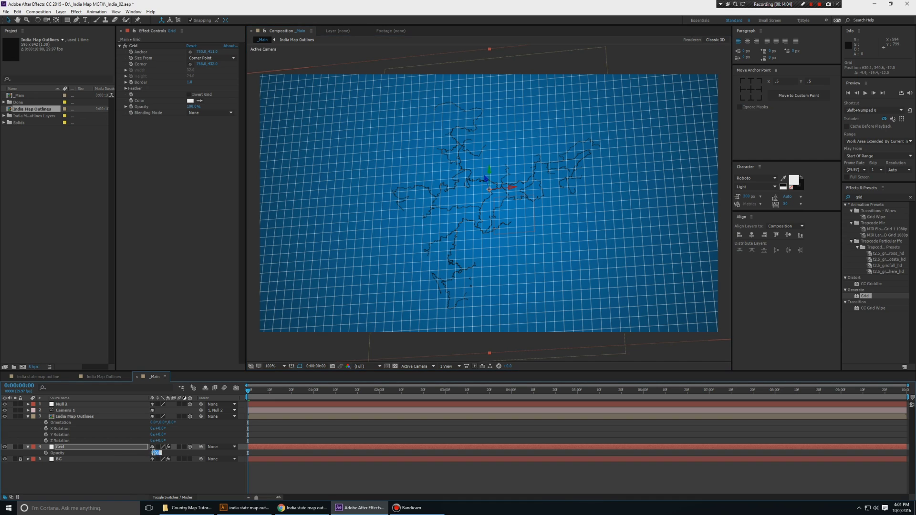
pyautogui.write('25')
pyautogui.press('Return')
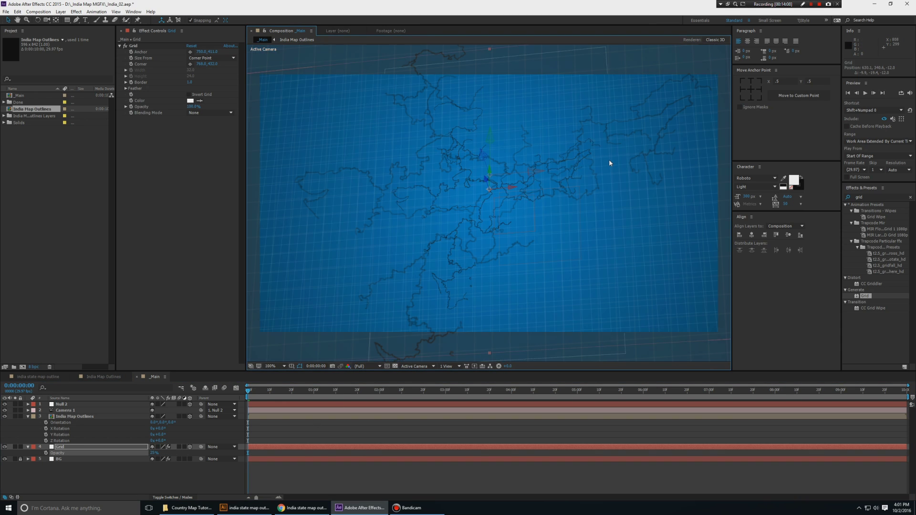
pyautogui.press('e')
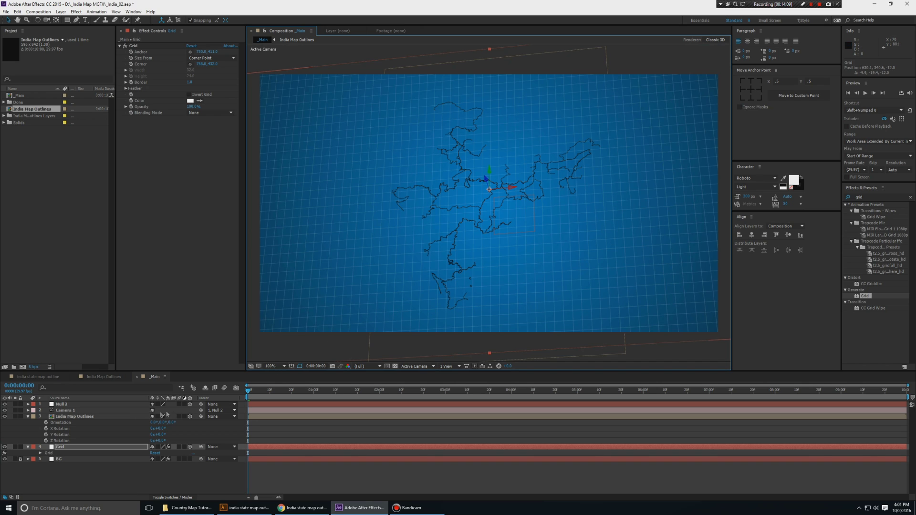
pyautogui.click(66, 471)
pyautogui.press('u')
pyautogui.hotkey('ctrl', 's')
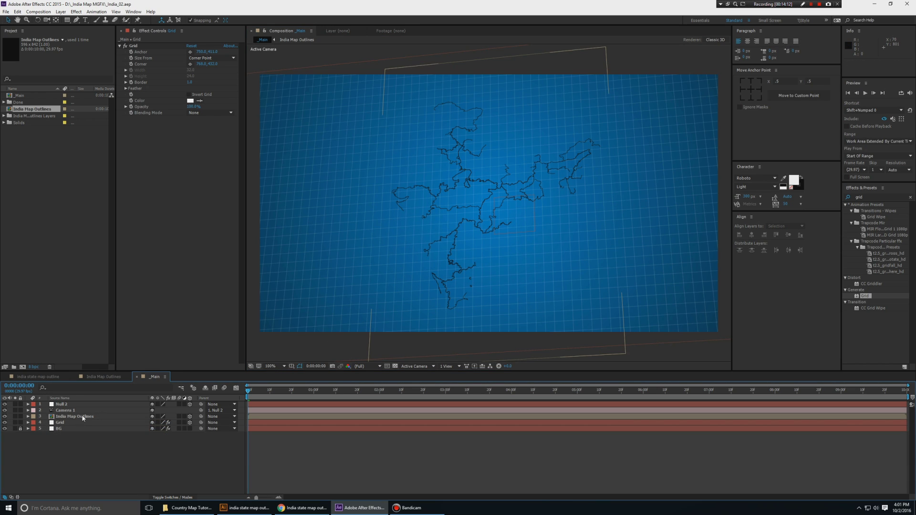
# Preview the map outline animation over the faded grid and return to the first frame.
pyautogui.click(82, 417)
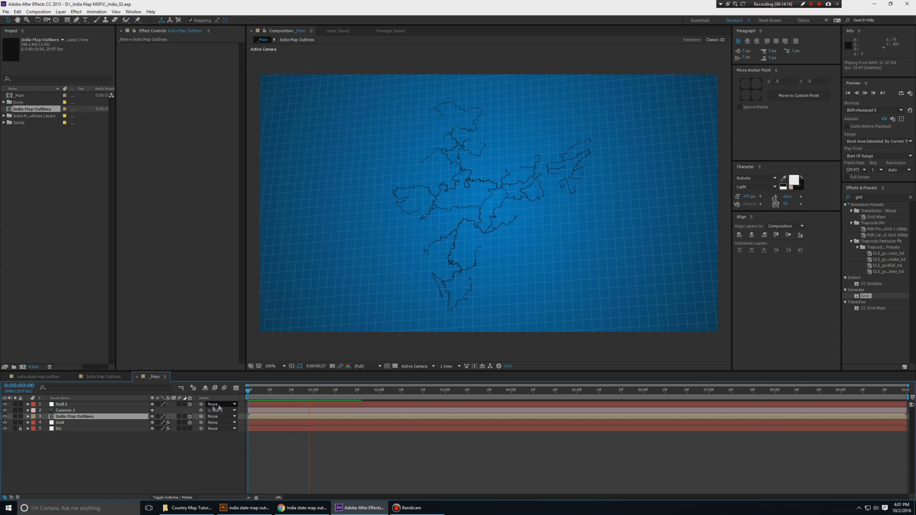
pyautogui.press('space')
pyautogui.moveTo(282, 391); pyautogui.dragTo(67, 405)
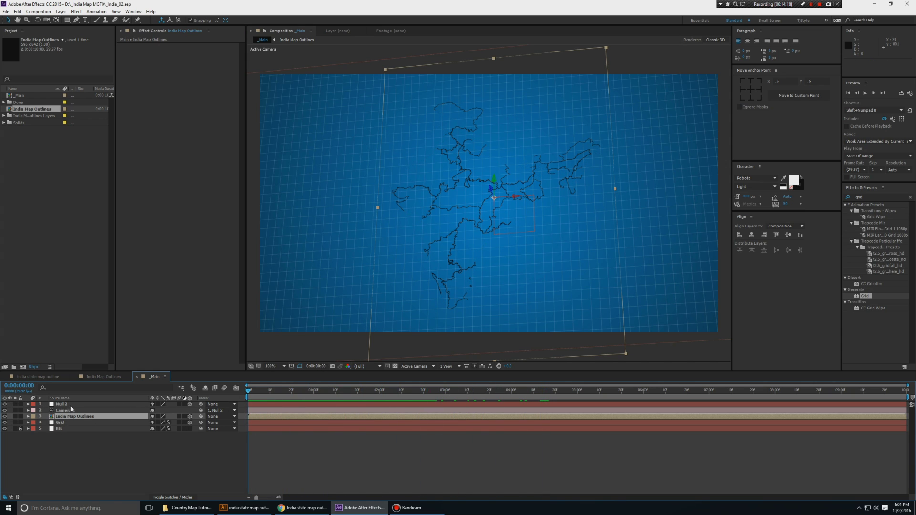
# Animate Camera 1's position from the first frame to 4 seconds by orbiting the camera around the map at the second keyframe.
pyautogui.click(82, 411)
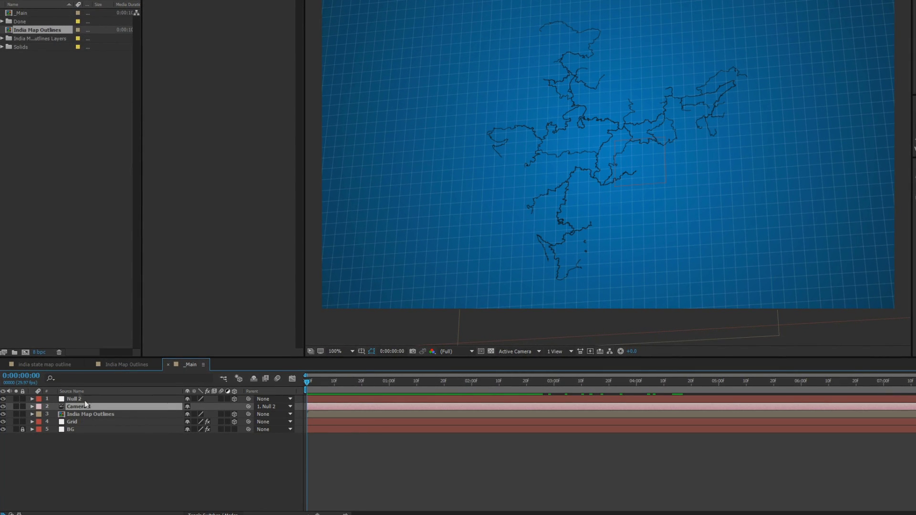
pyautogui.press('p')
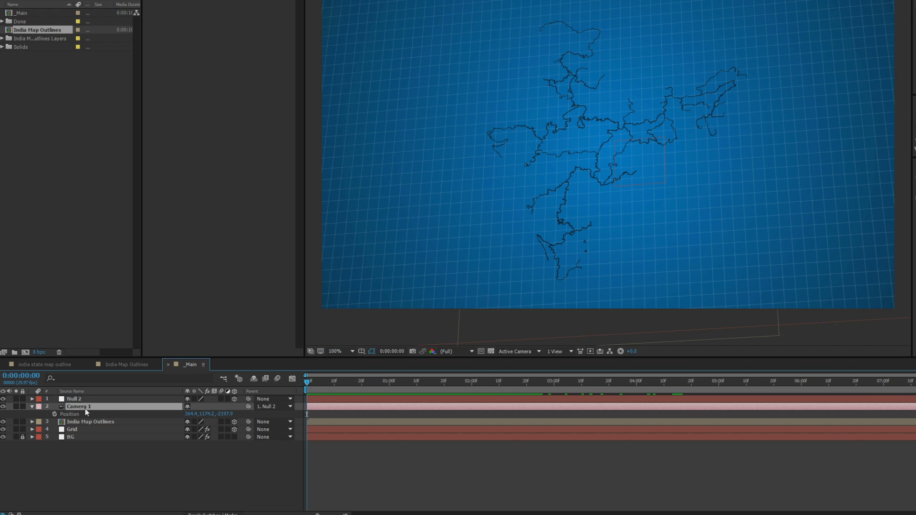
pyautogui.click(55, 414)
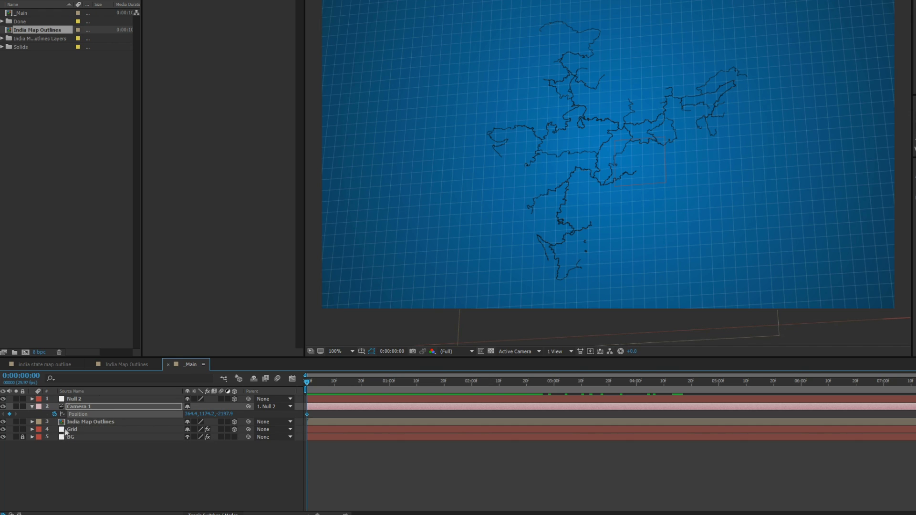
pyautogui.moveTo(419, 384); pyautogui.dragTo(637, 390)
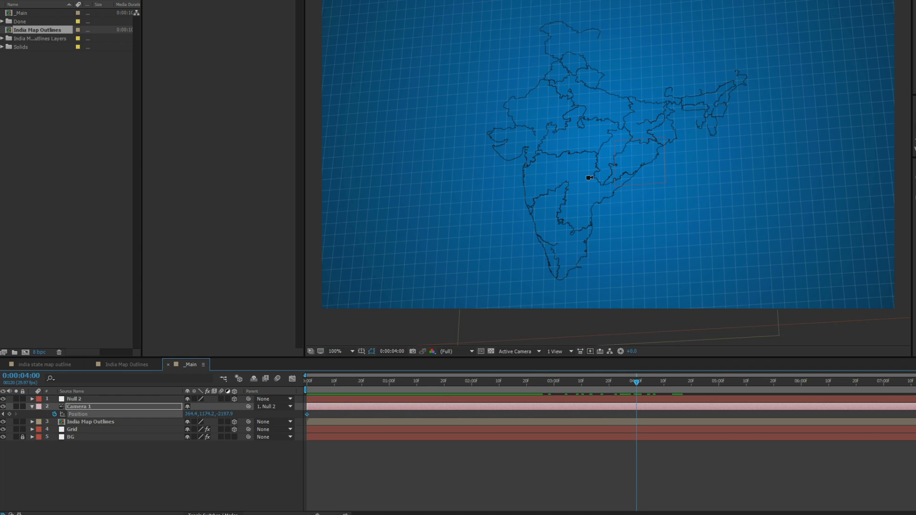
pyautogui.moveTo(590, 178); pyautogui.dragTo(636, 180)
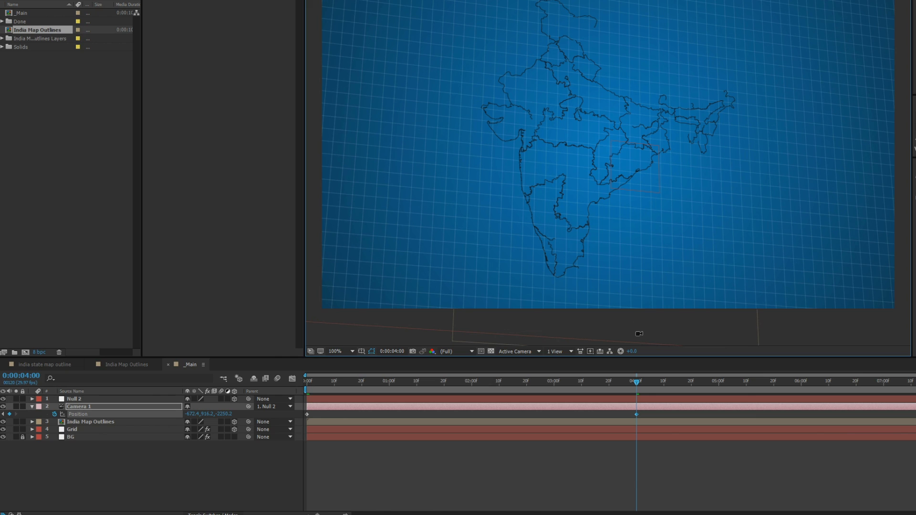
# End the work area at 4 seconds and preview the camera move together with the growing map outlines.
pyautogui.press('n')
pyautogui.moveTo(630, 386); pyautogui.dragTo(636, 385)
pyautogui.press('space')
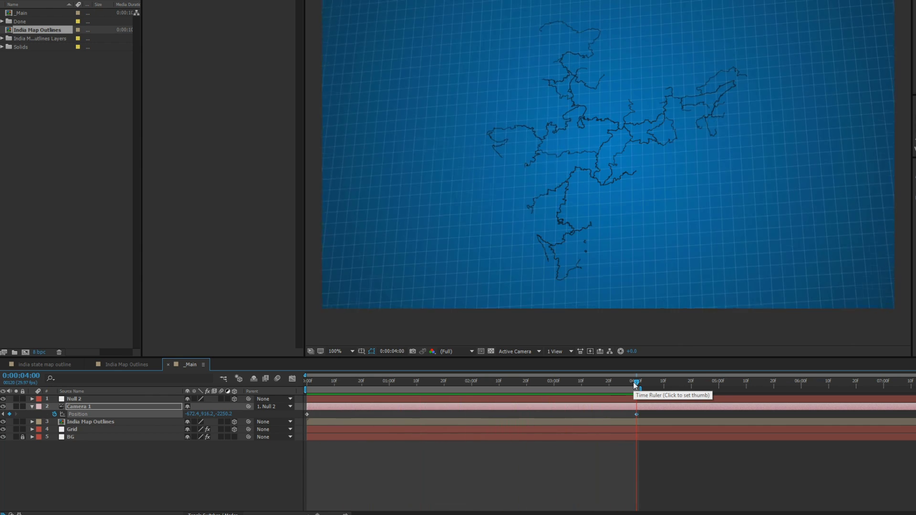
pyautogui.press('space')
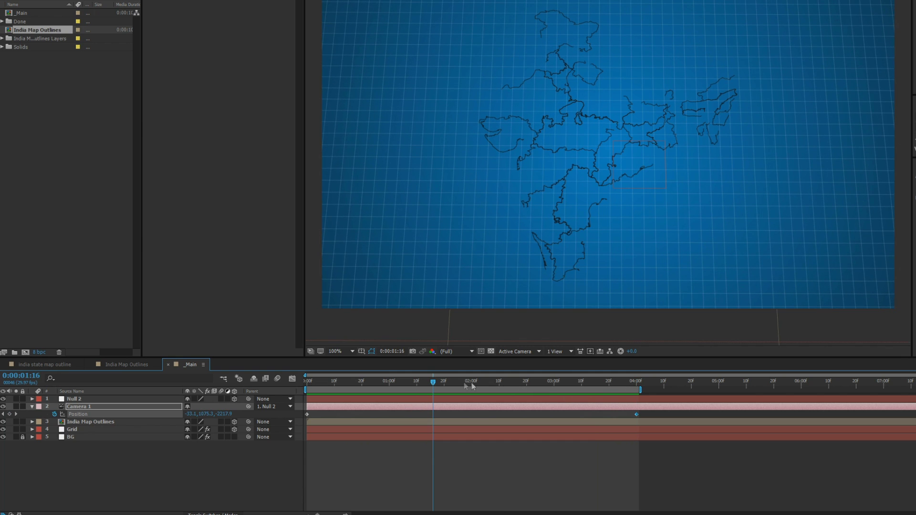
pyautogui.moveTo(434, 384); pyautogui.dragTo(261, 387)
pyautogui.press('space')
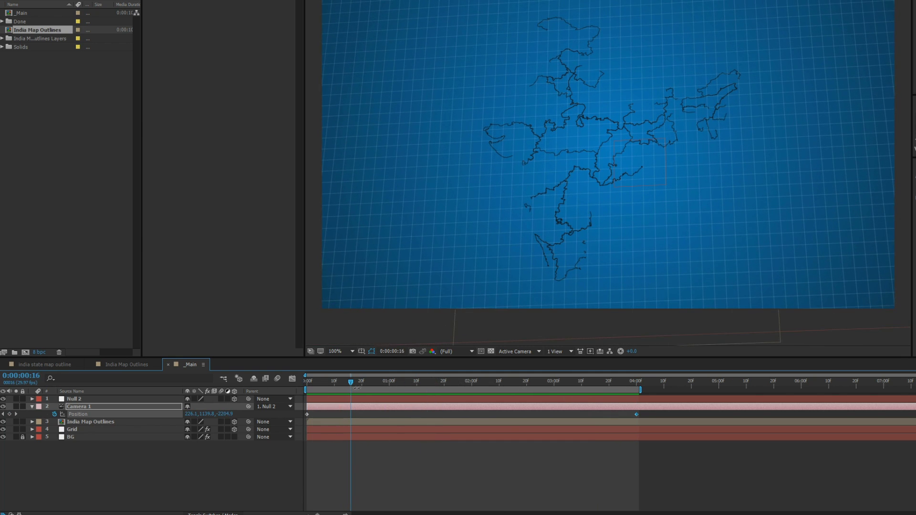
# Trim the work area to run from frame 20 to 3:10 and save the project.
pyautogui.moveTo(356, 384); pyautogui.dragTo(580, 391)
pyautogui.press('b')
pyautogui.press('n')
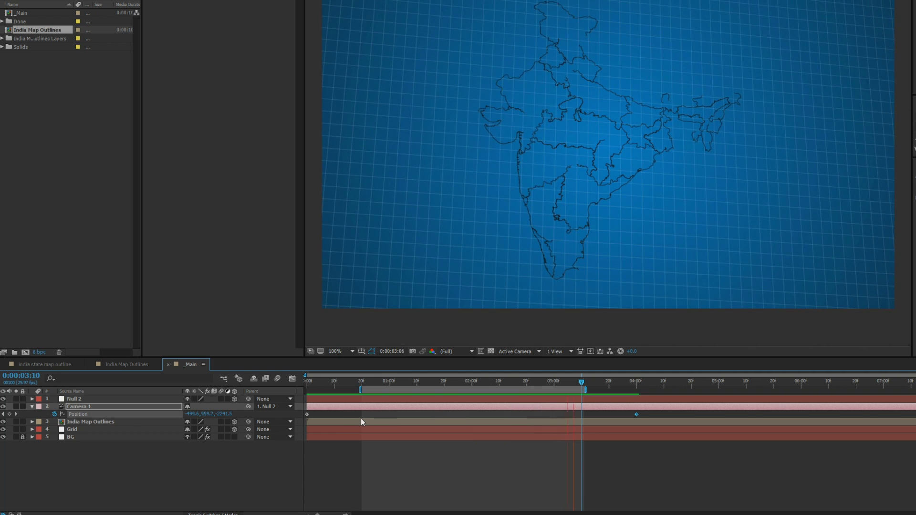
pyautogui.press('space')
pyautogui.hotkey('ctrl', 's')
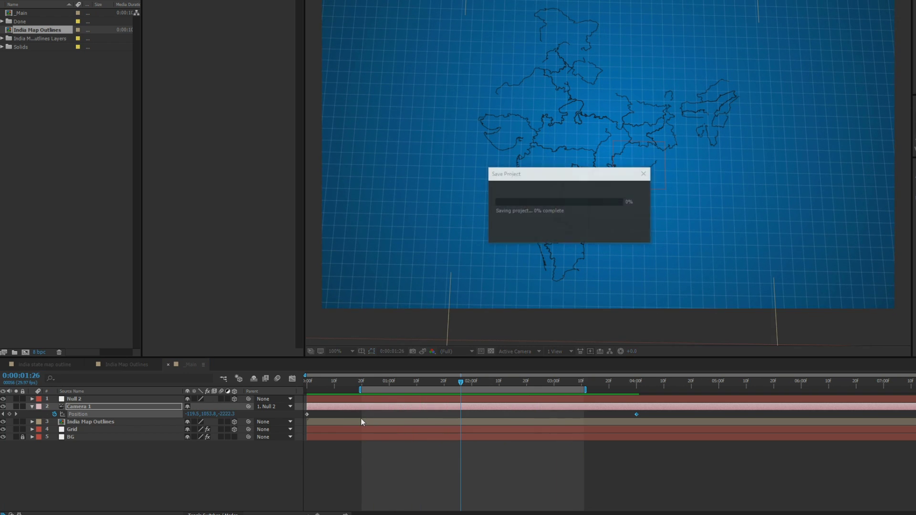
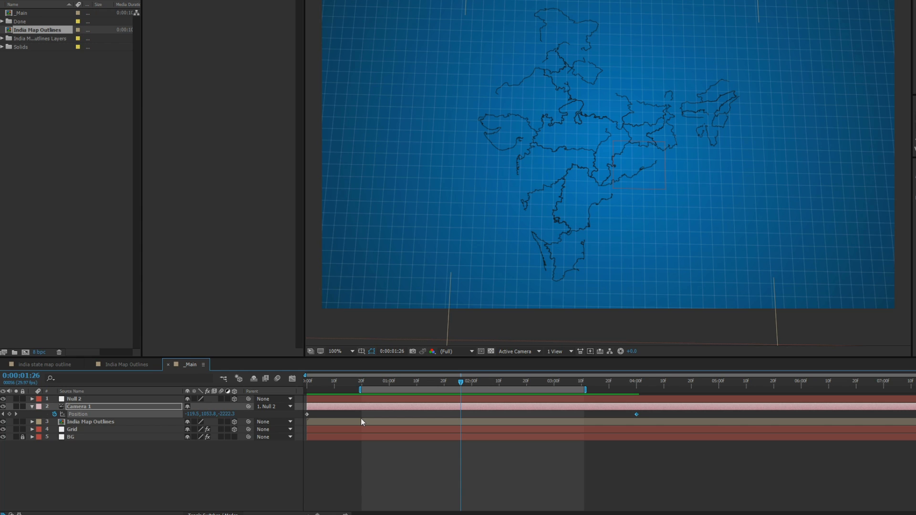
# Play the trimmed work area to review the animation, and collapse the open layer properties.
pyautogui.press('space')
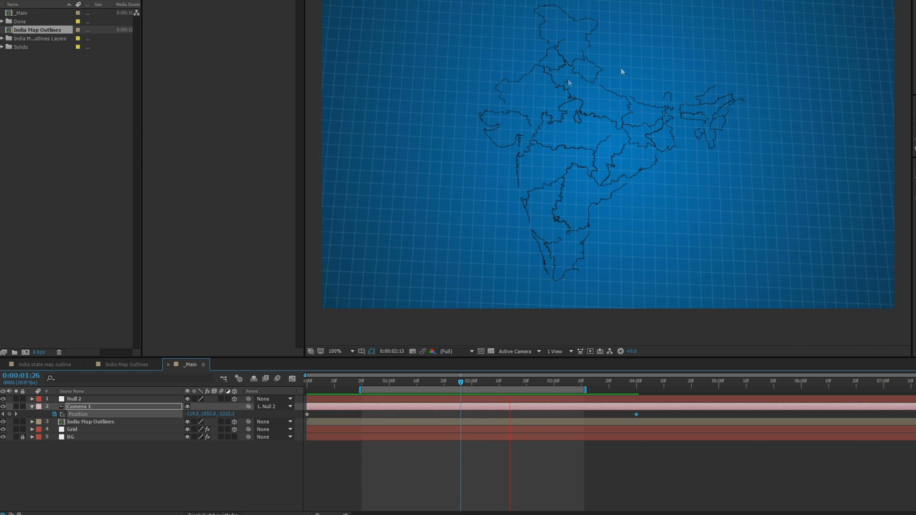
pyautogui.press('space')
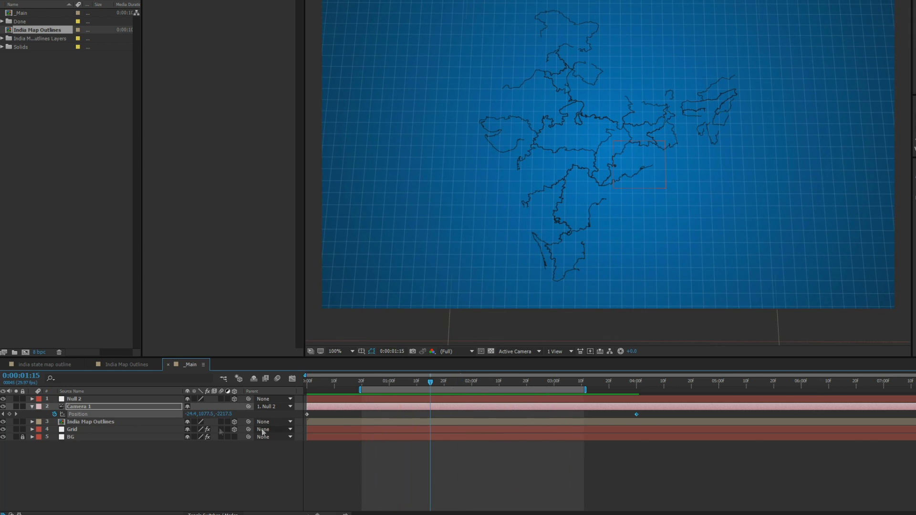
pyautogui.click(190, 465)
pyautogui.press('e')
pyautogui.press('e')
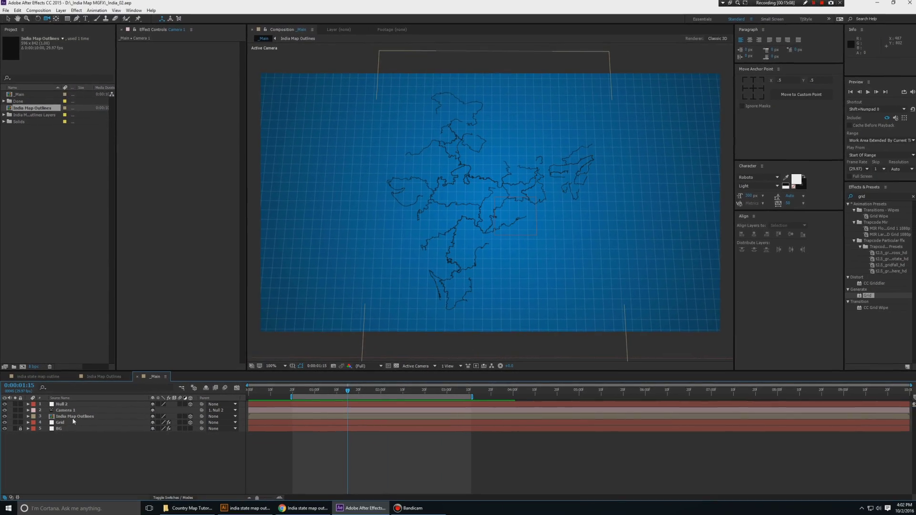
# Duplicate the India Map Outlines layer and move the copy along its Z axis to about -7.4, with the playhead at 3:10.
pyautogui.click(78, 419)
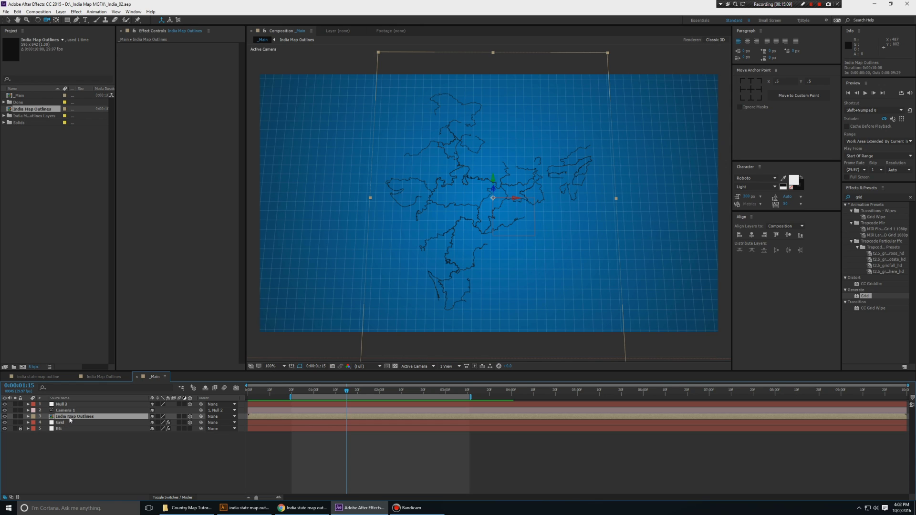
pyautogui.hotkey('ctrl', 'd')
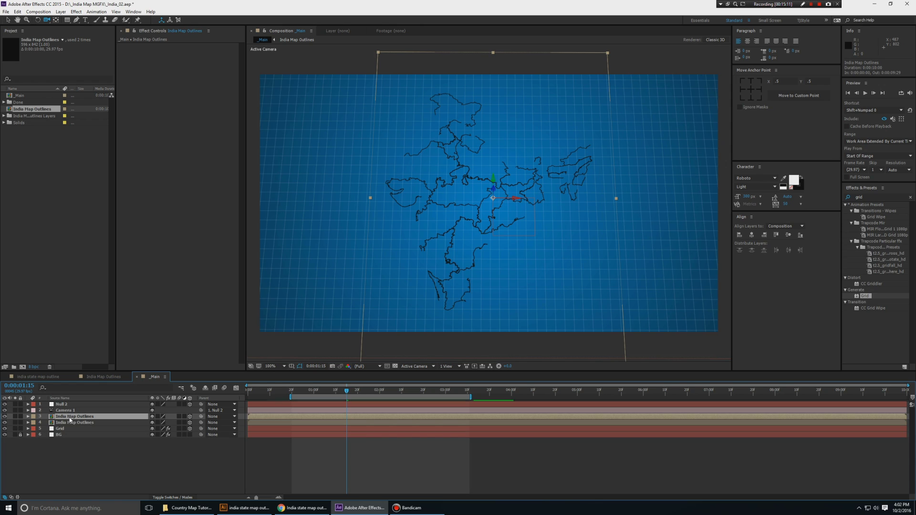
pyautogui.press('k')
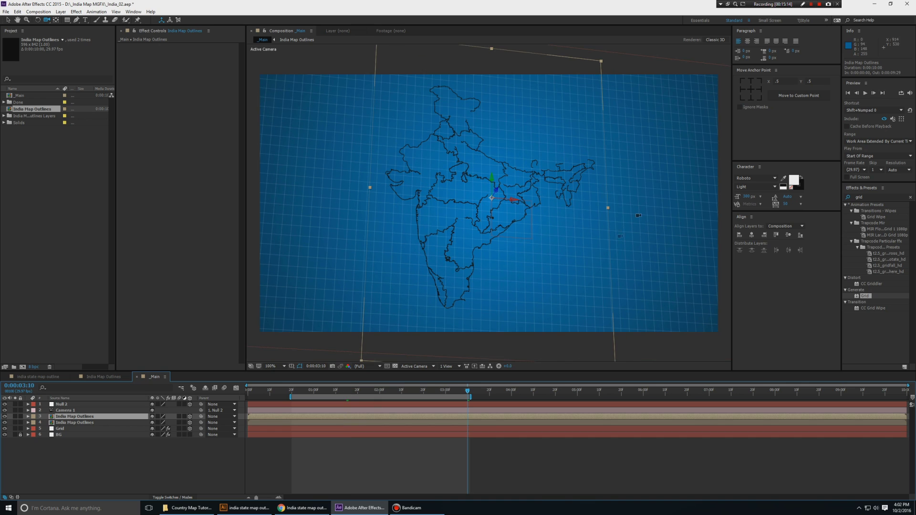
pyautogui.press('v')
pyautogui.press('.')
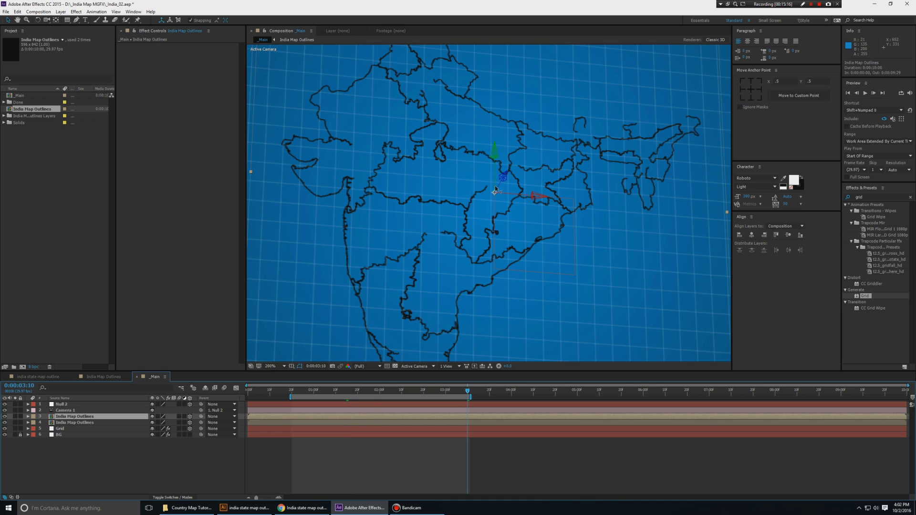
pyautogui.moveTo(503, 181); pyautogui.dragTo(508, 176)
pyautogui.press(',')
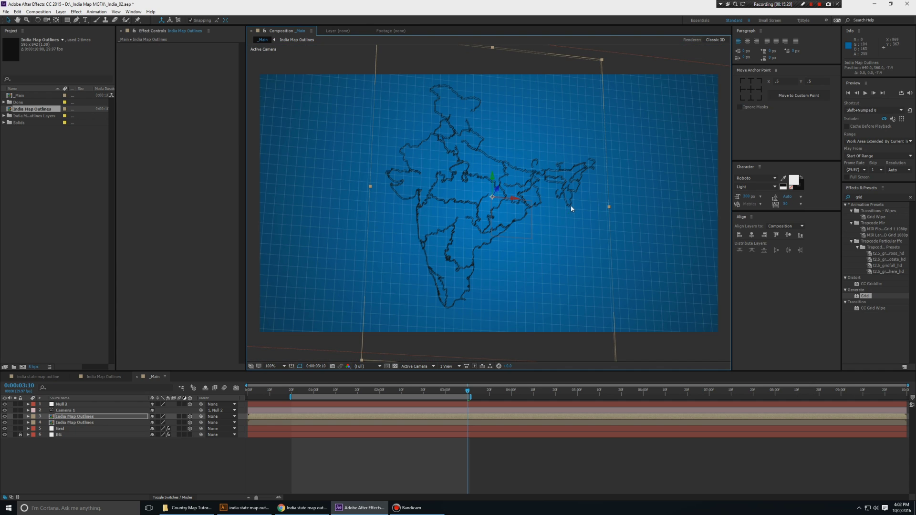
# Preview the work area with the duplicated map outlines and stop at 2:18 for a closer look.
pyautogui.click(718, 56)
pyautogui.press('space')
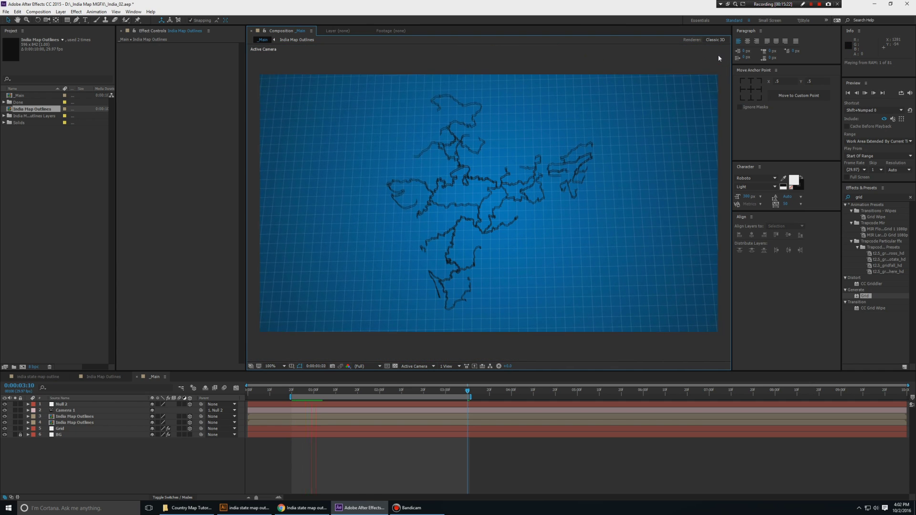
pyautogui.press('space')
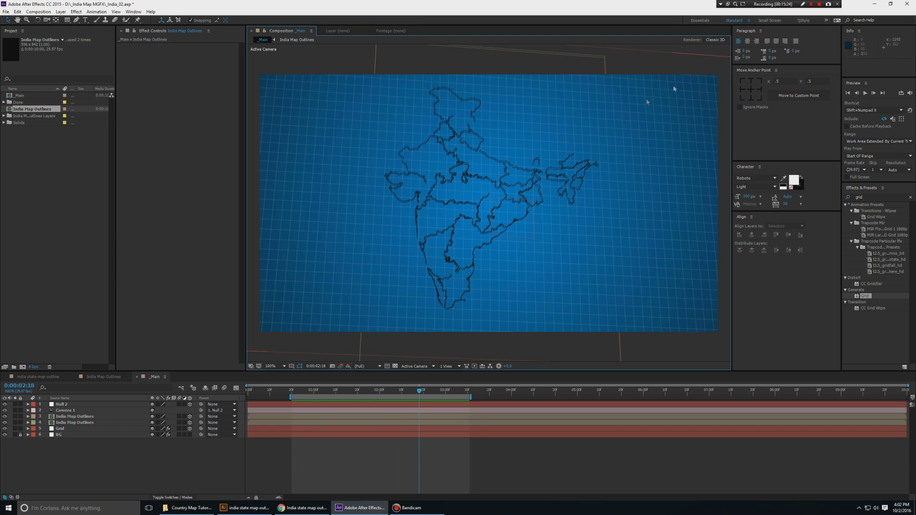
pyautogui.press('.')
pyautogui.press(',')
# Lower the opacity of the upper India Map Outlines layer to 19%.
pyautogui.click(72, 417)
pyautogui.press('t')
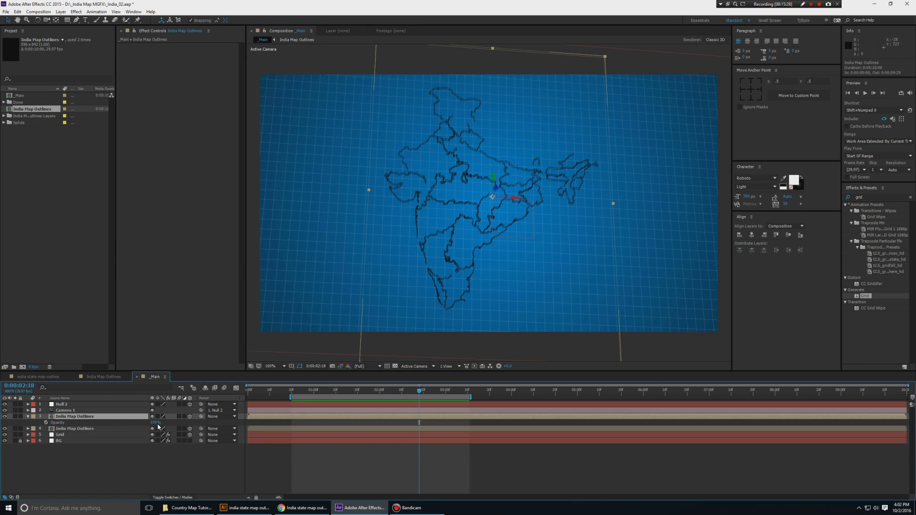
pyautogui.moveTo(154, 423); pyautogui.dragTo(139, 422)
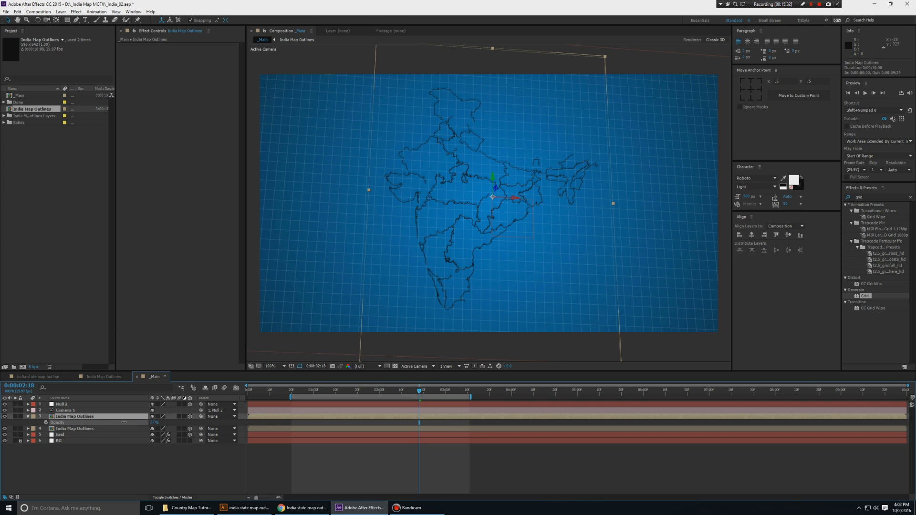
pyautogui.press('Return')
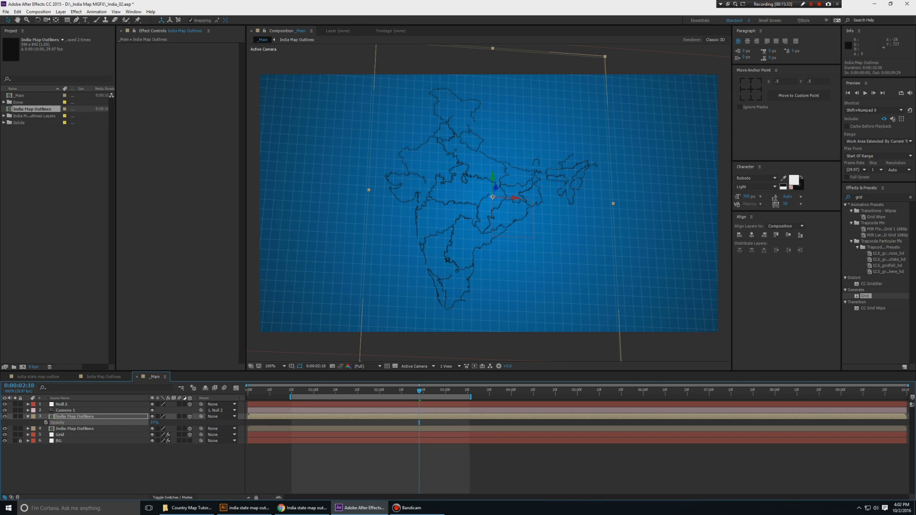
# Find the Fill effect, apply it to the upper India Map Outlines layer, and set its colour to white.
pyautogui.click(868, 196)
pyautogui.write('fill')
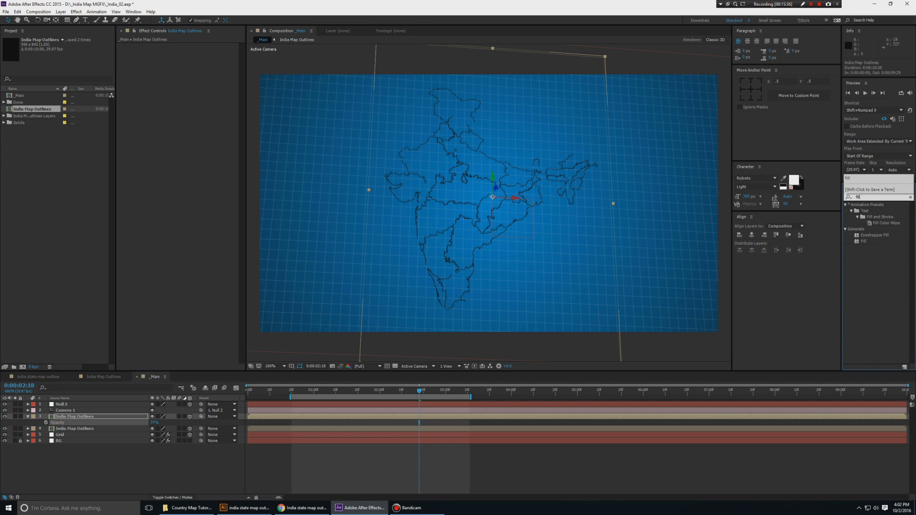
pyautogui.moveTo(861, 242); pyautogui.dragTo(92, 419)
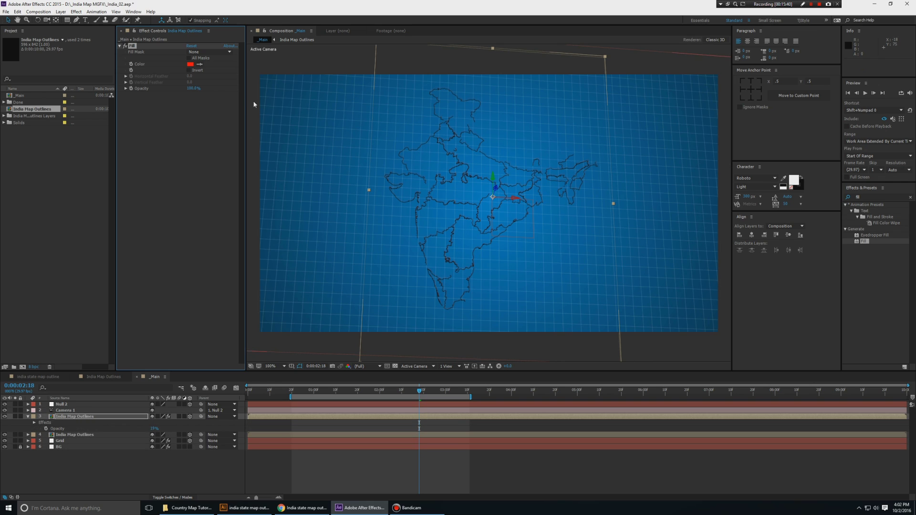
pyautogui.click(199, 63)
pyautogui.click(150, 6)
pyautogui.click(190, 160)
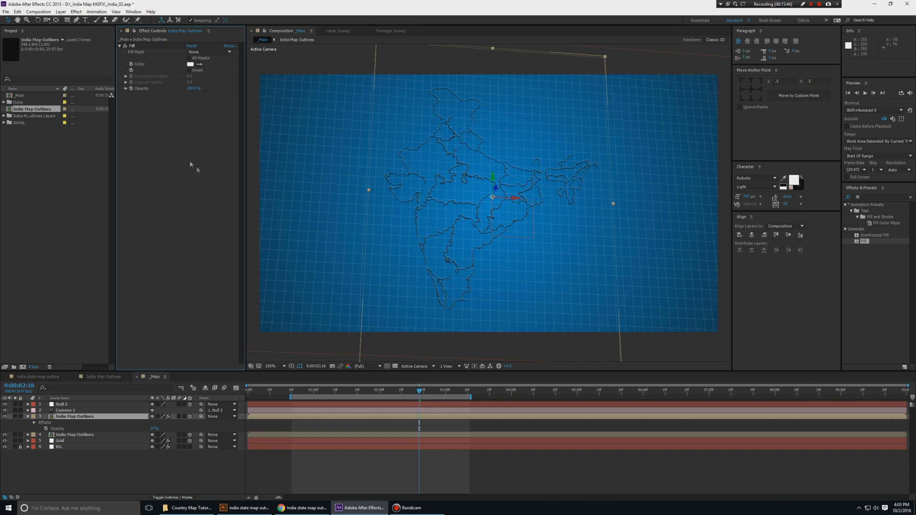
# Inspect the white fill up close and delete the Fill effect from the upper India Map Outlines layer.
pyautogui.press('.')
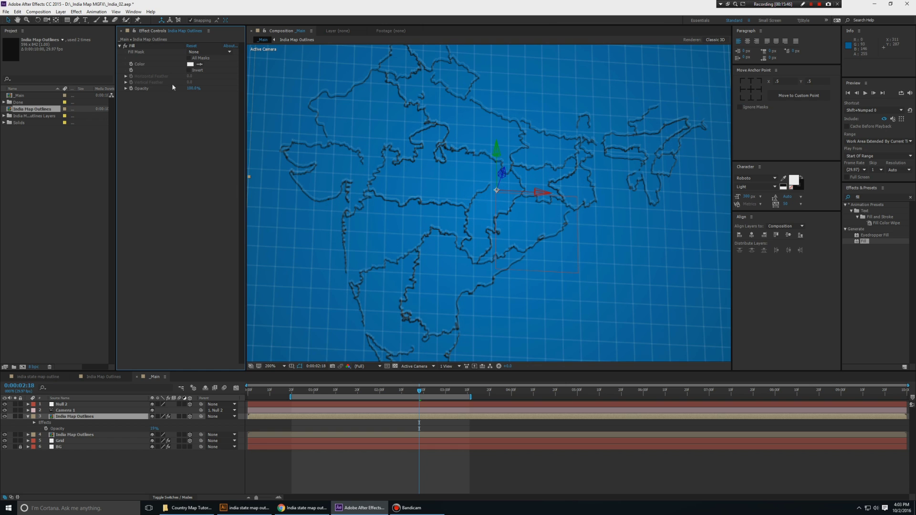
pyautogui.click(131, 47)
pyautogui.press('Delete')
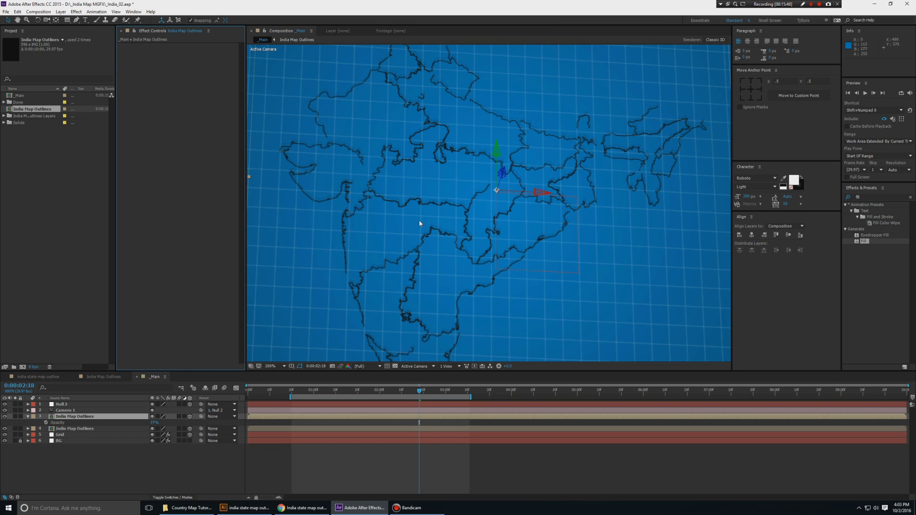
pyautogui.press(',')
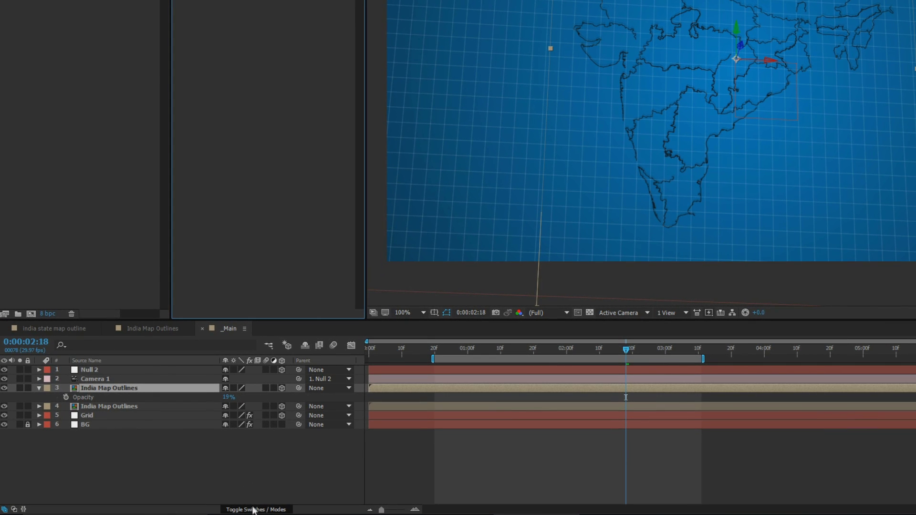
# Show the layers' blending modes and try Soft Light, followed by Add, on the upper India Map Outlines layer.
pyautogui.click(243, 511)
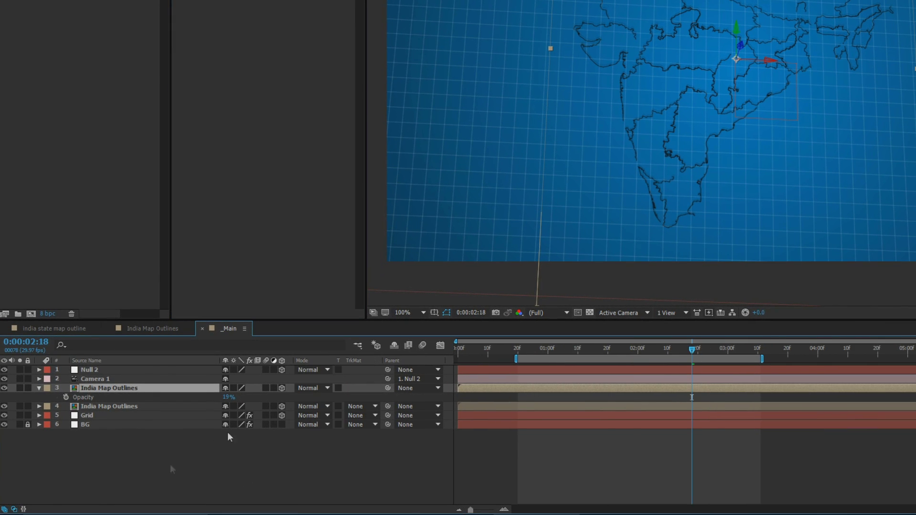
pyautogui.click(313, 388)
pyautogui.click(344, 125)
pyautogui.click(315, 388)
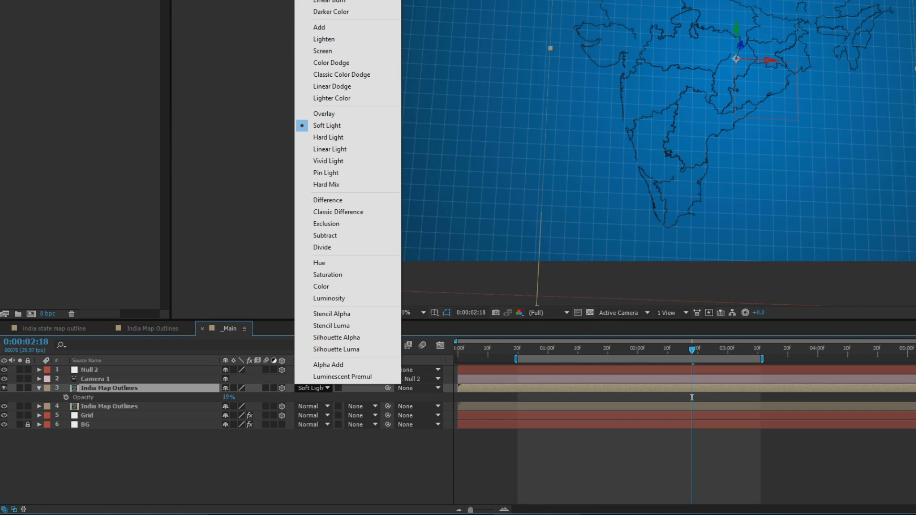
pyautogui.click(326, 29)
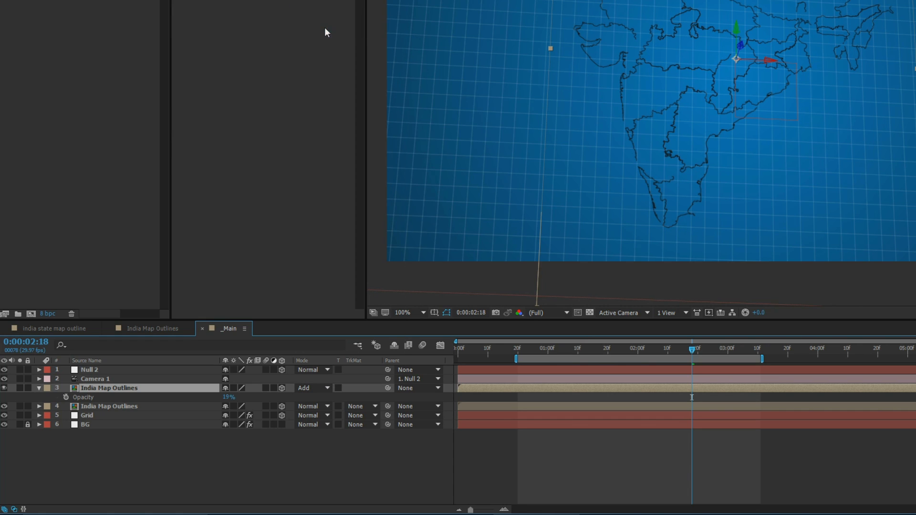
# Set the upper outlines layer's opacity to 100% and cycle forward through its blending modes to Soft Light.
pyautogui.click(228, 397)
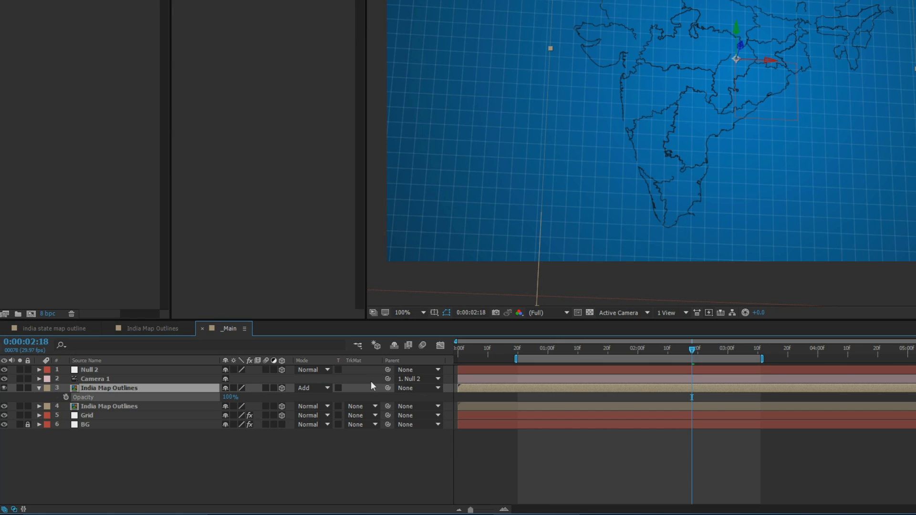
pyautogui.click(308, 389)
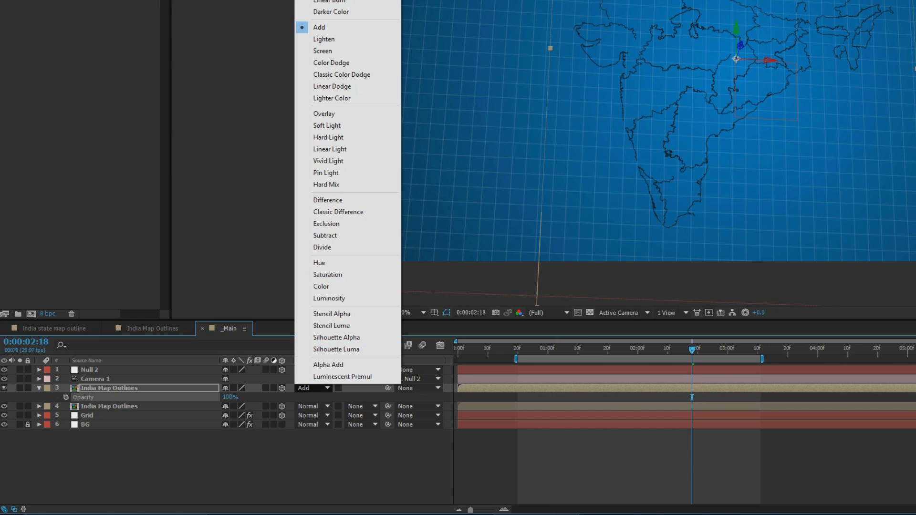
pyautogui.click(326, 0)
pyautogui.hotkey('shift', '=')
pyautogui.hotkey('shift', '=')
pyautogui.hotkey('shift', '=')
pyautogui.hotkey('shift', '=')
pyautogui.hotkey('shift', '=')
pyautogui.hotkey('shift', '=')
pyautogui.hotkey('shift', '=')
pyautogui.hotkey('shift', '=')
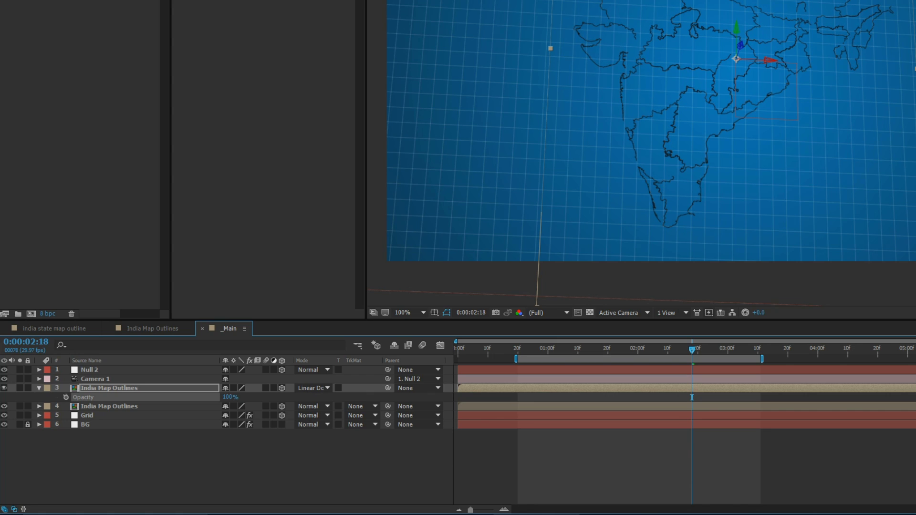
pyautogui.hotkey('shift', '=')
pyautogui.hotkey('shift', '=')
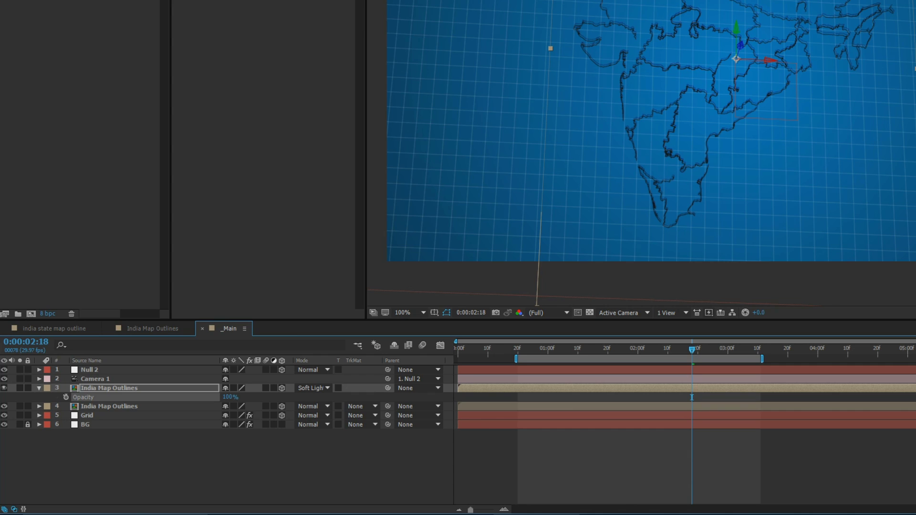
# Compare Classic Color Dodge, Soft Light, Overlay and Vivid Light blending on the upper India Map Outlines layer.
pyautogui.hotkey('shift', '-')
pyautogui.hotkey('shift', '-')
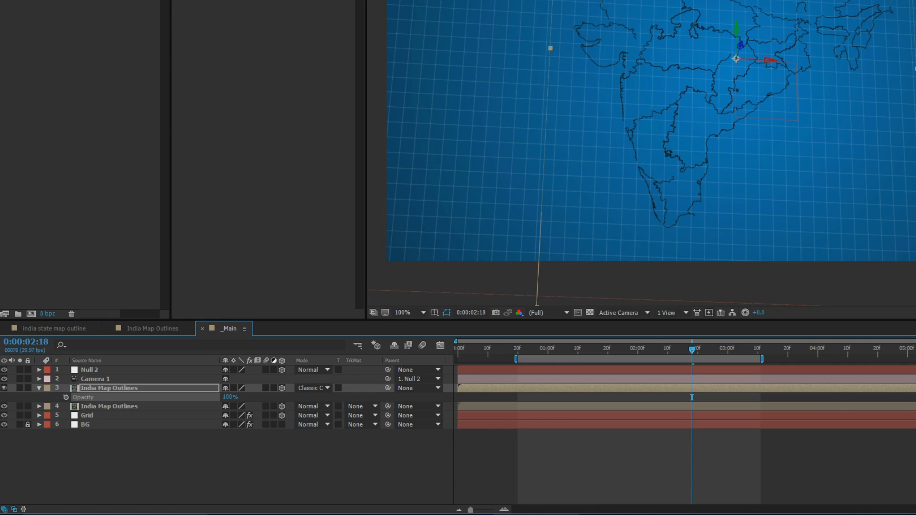
pyautogui.click(322, 389)
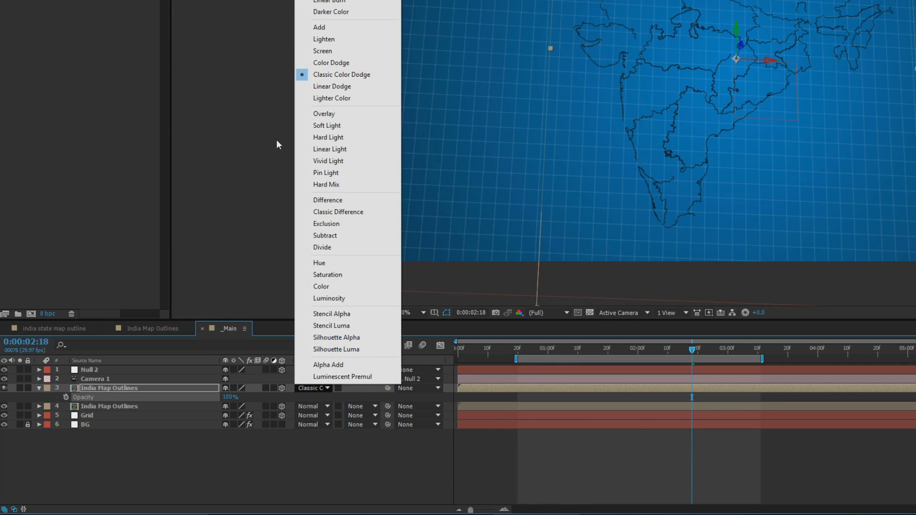
pyautogui.click(329, 125)
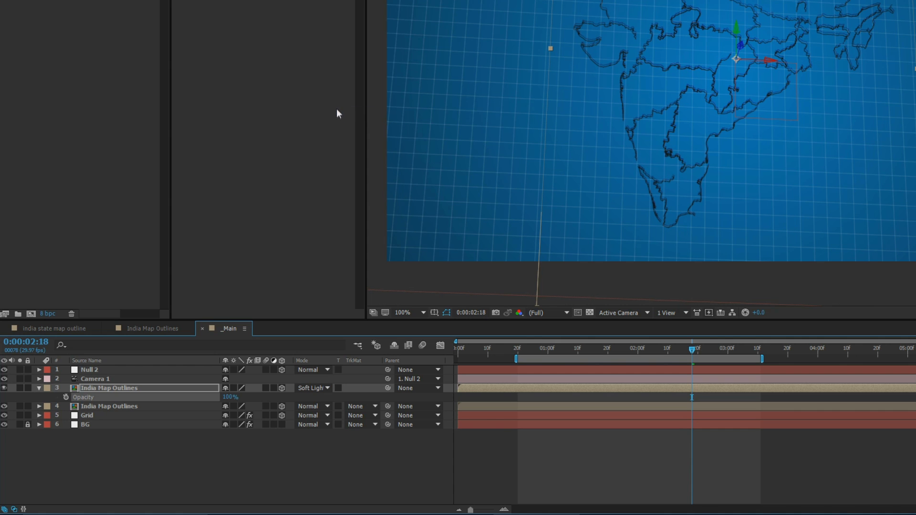
pyautogui.hotkey('shift', '-')
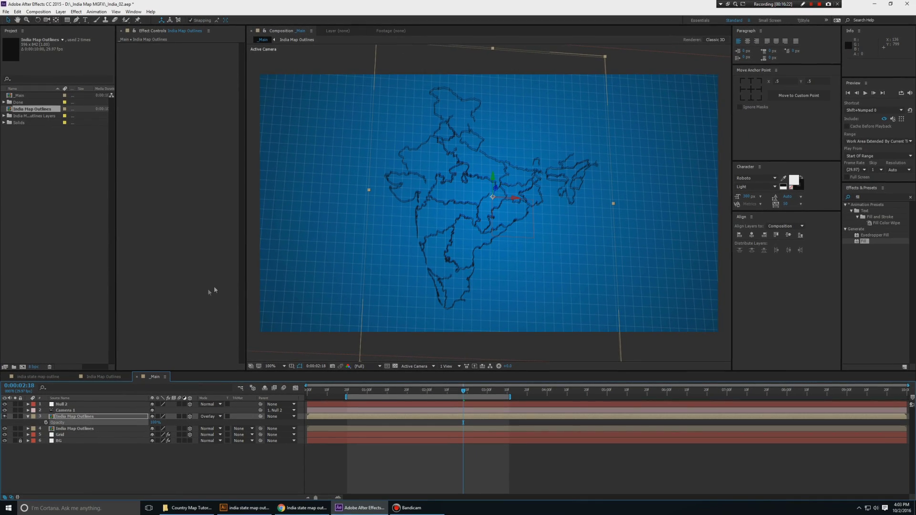
pyautogui.hotkey('shift', '=')
pyautogui.hotkey('shift', '=')
# Save the project and delete the upper India Map Outlines layer.
pyautogui.hotkey('ctrl', 's')
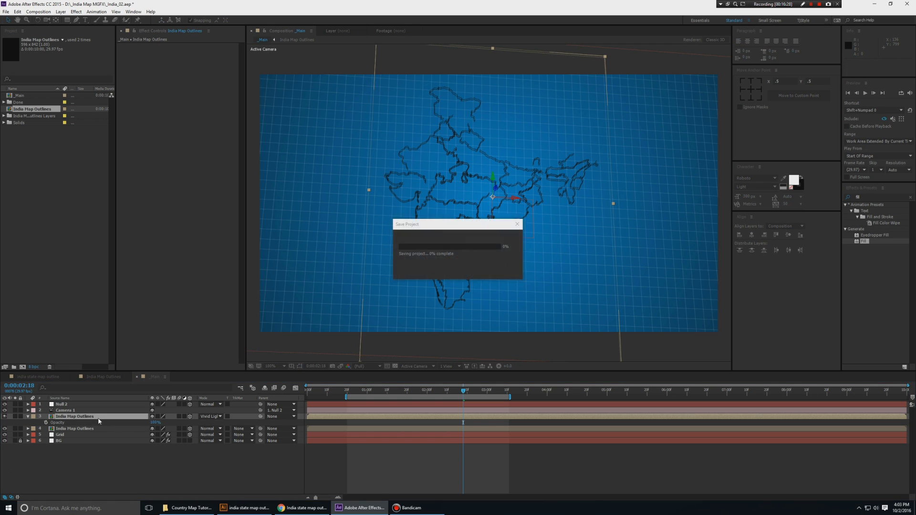
pyautogui.press('Delete')
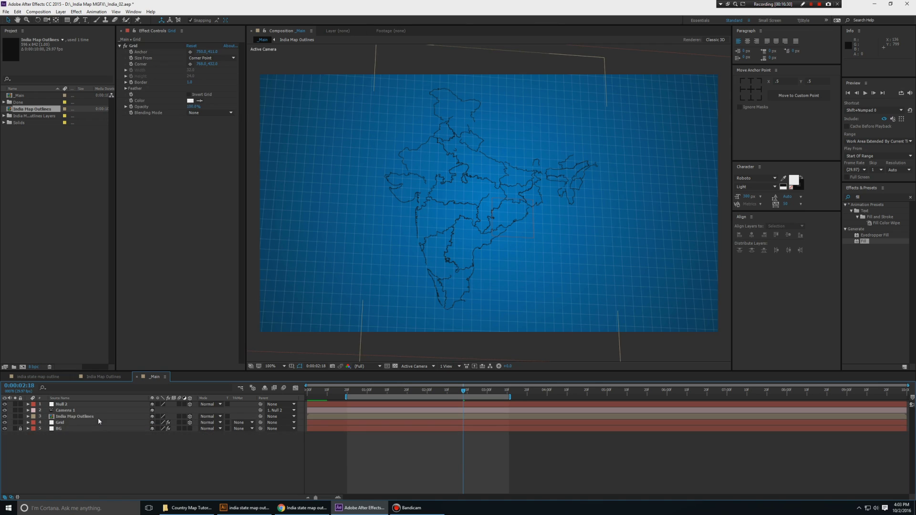
# Apply the Fill effect to the remaining India Map Outlines layer and set its colour to white.
pyautogui.click(93, 417)
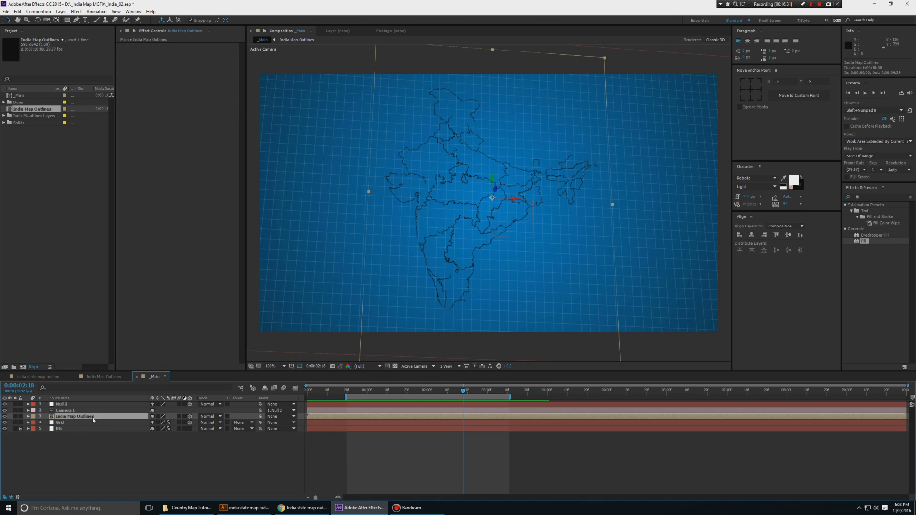
pyautogui.hotkey('ctrl', 'd')
pyautogui.hotkey('ctrl', 'z')
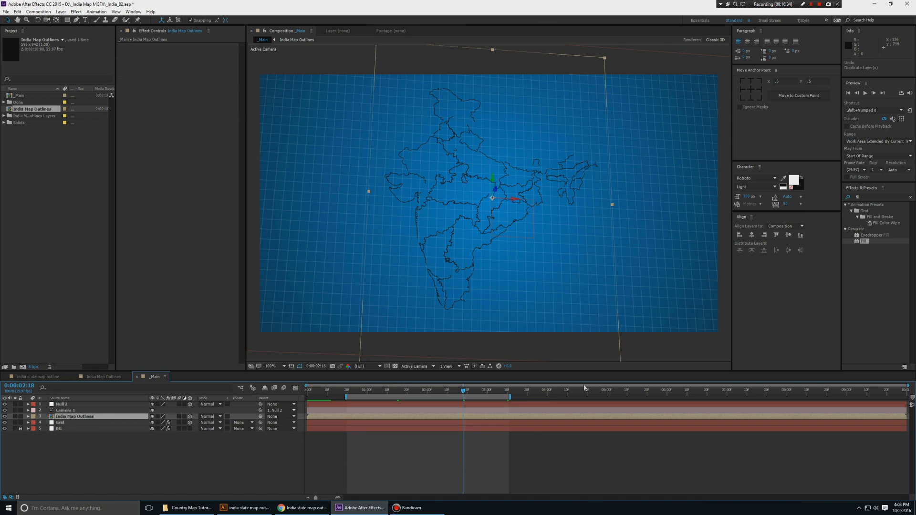
pyautogui.moveTo(864, 242); pyautogui.dragTo(95, 417)
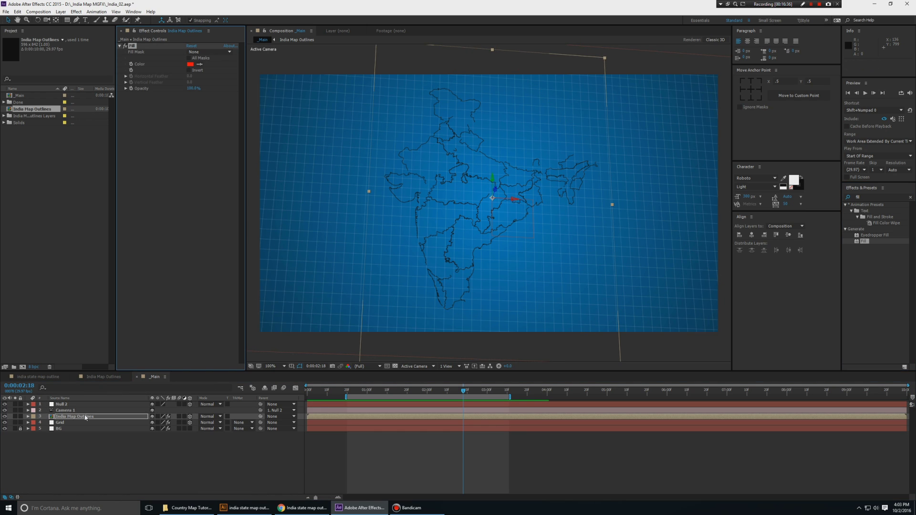
pyautogui.click(190, 64)
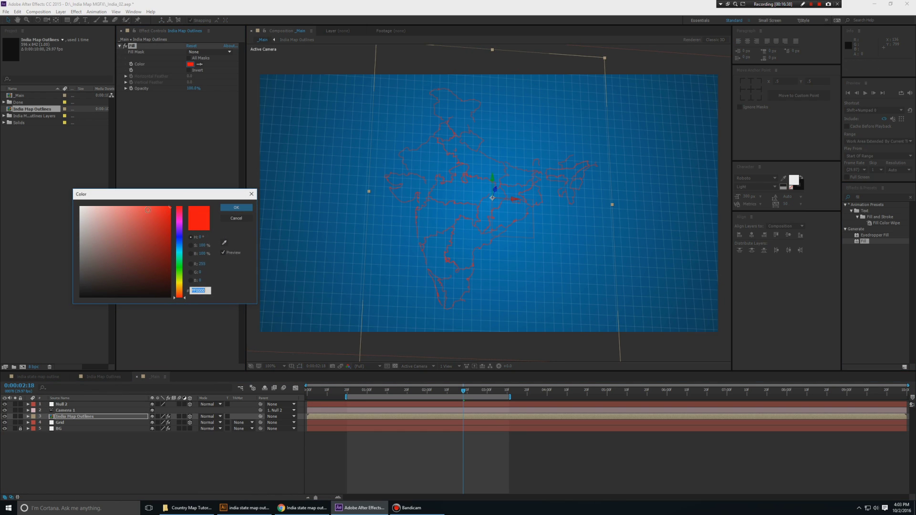
pyautogui.moveTo(95, 219); pyautogui.dragTo(39, 177)
pyautogui.click(236, 207)
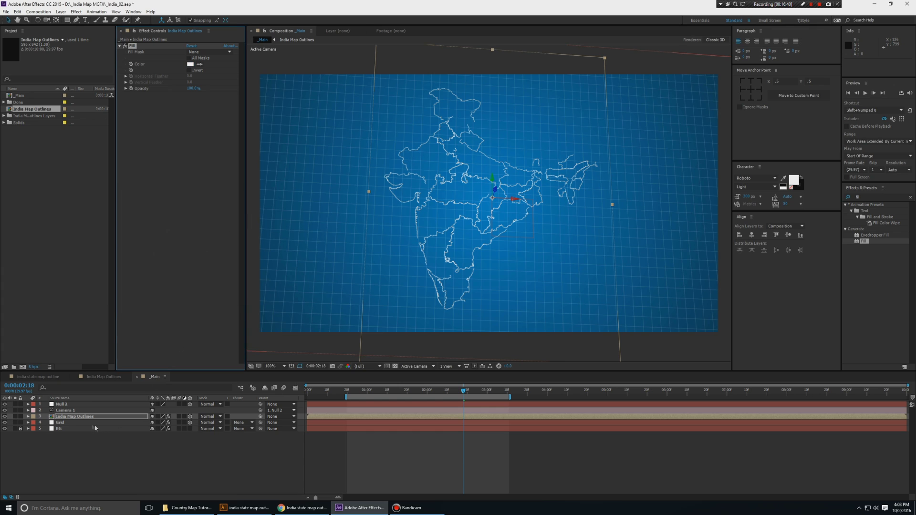
# Duplicate the white outlines layer, move the copy to about 14 on the Z axis, and raise it slightly.
pyautogui.hotkey('ctrl', 'd')
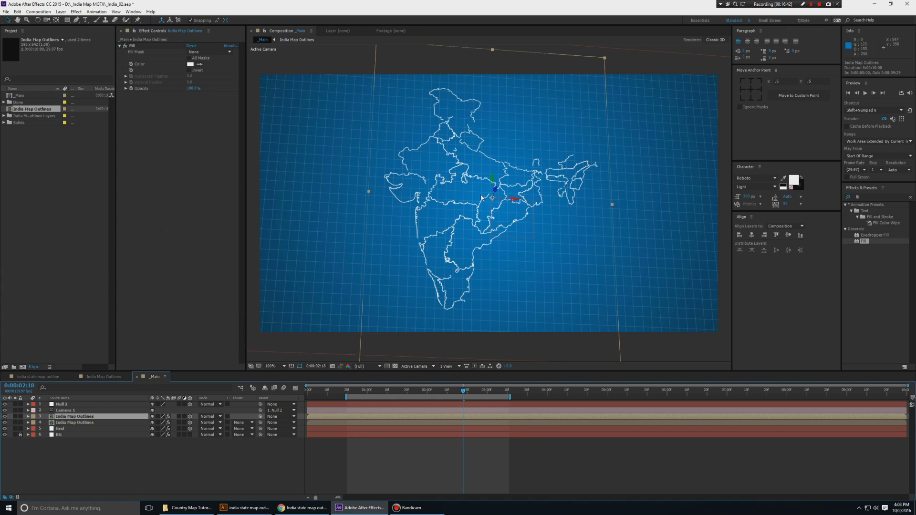
pyautogui.moveTo(495, 192); pyautogui.dragTo(493, 197)
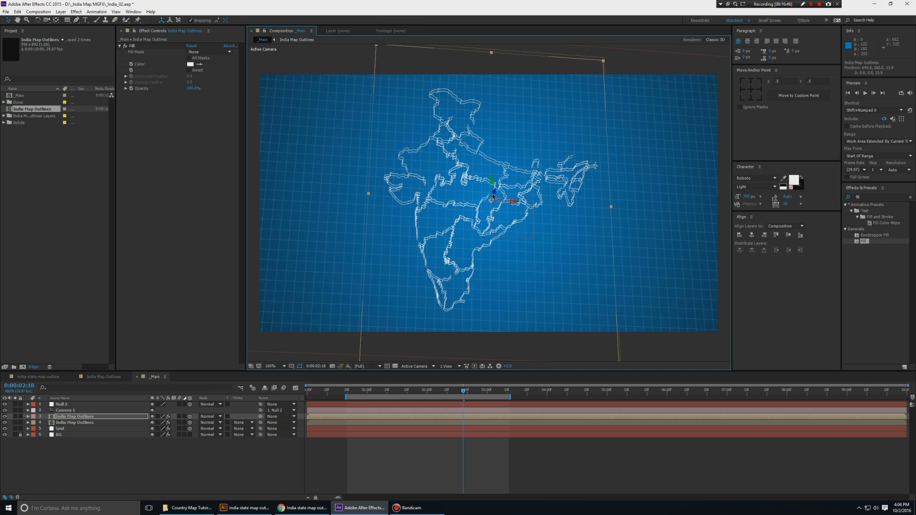
pyautogui.moveTo(493, 185); pyautogui.dragTo(493, 178)
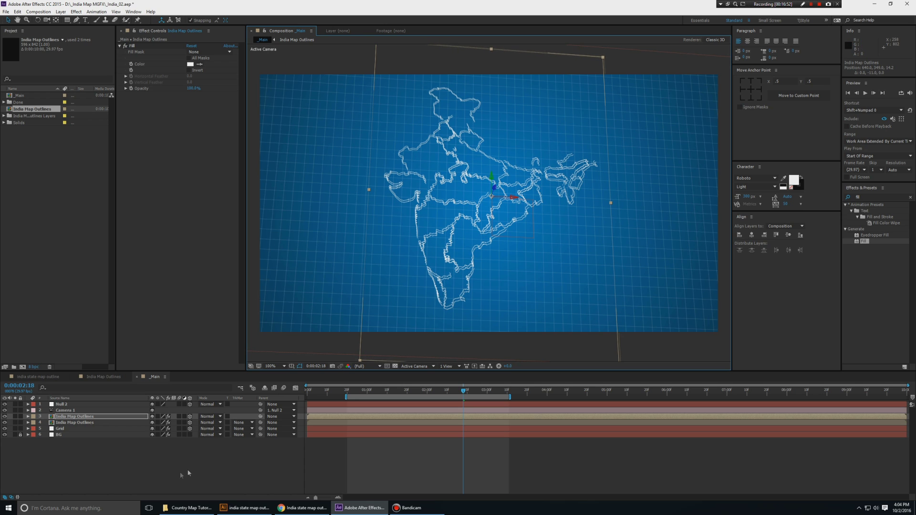
# Scale the duplicated outlines layer down slightly and set its blending mode to Soft Light.
pyautogui.press('s')
pyautogui.moveTo(157, 422); pyautogui.dragTo(155, 423)
pyautogui.press('t')
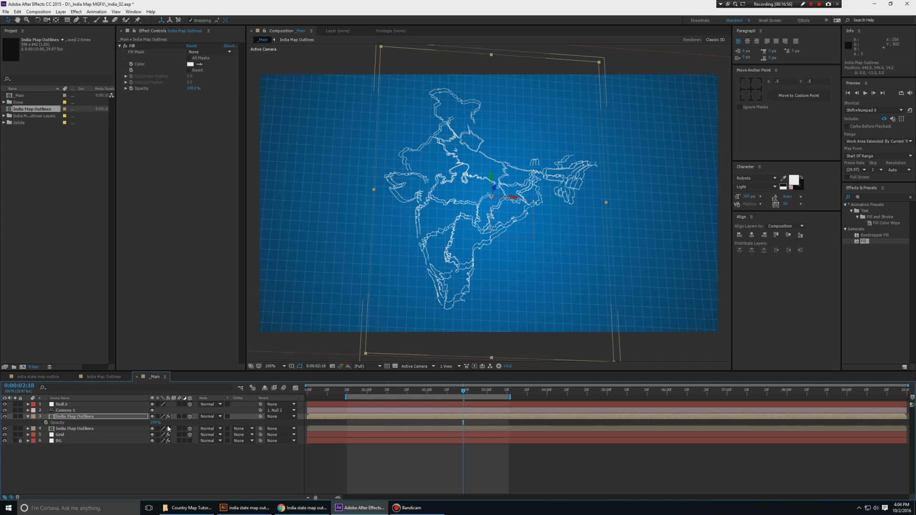
pyautogui.click(209, 417)
pyautogui.click(222, 242)
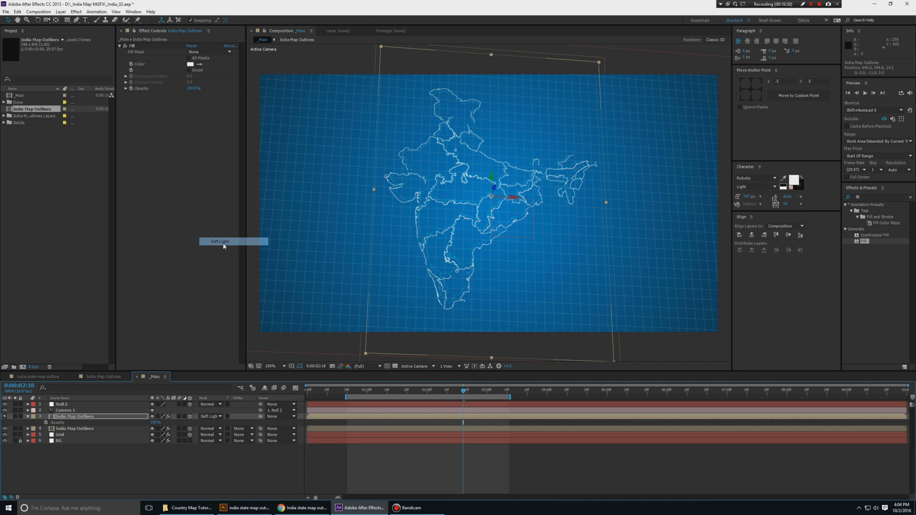
pyautogui.click(314, 473)
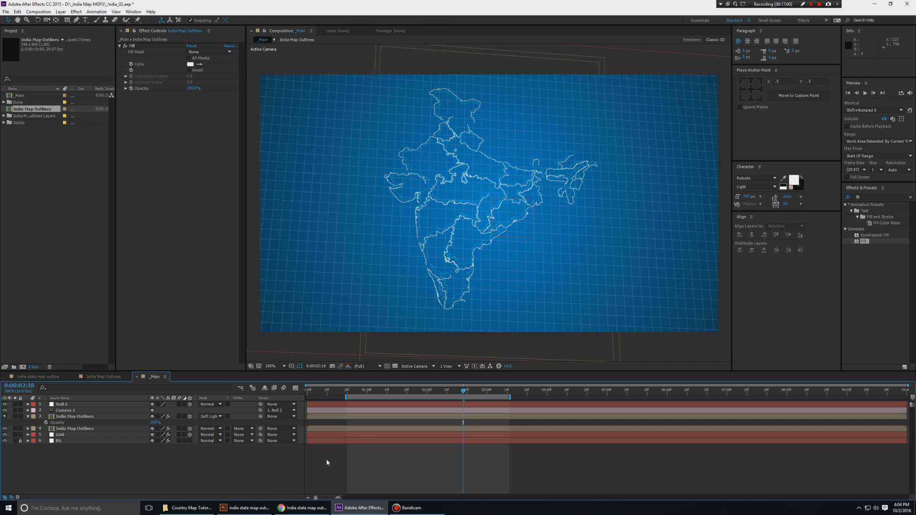
# Reset the Soft Light outlines layer's scale to 100% and lower the layer slightly to align it with the main outlines.
pyautogui.press('space')
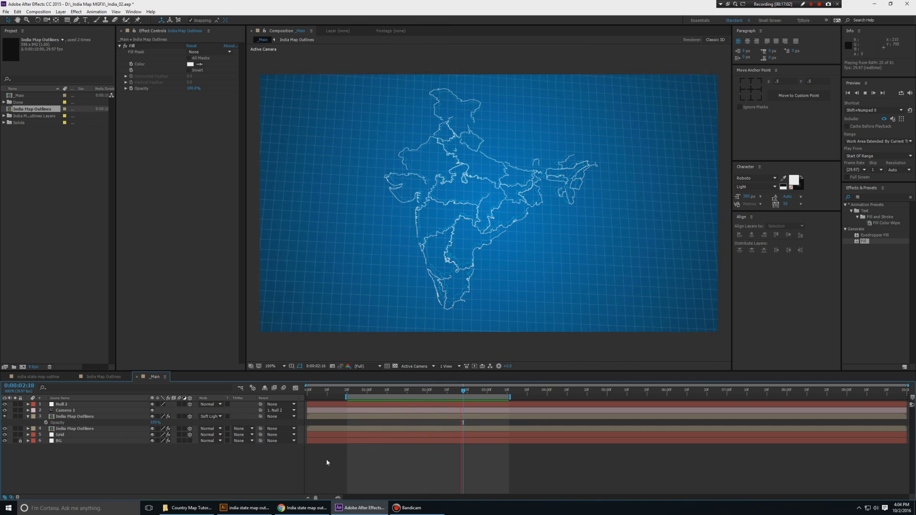
pyautogui.press('space')
pyautogui.press('.')
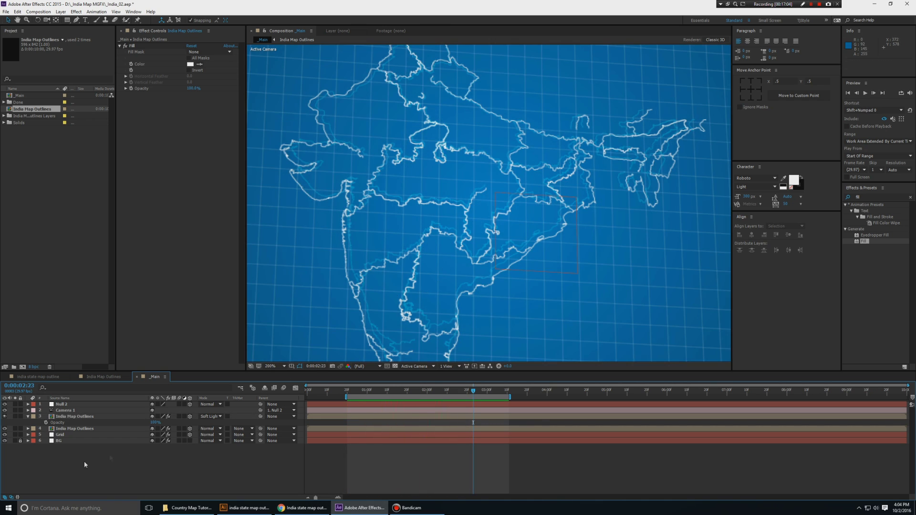
pyautogui.click(77, 416)
pyautogui.press('s')
pyautogui.rightClick(103, 424)
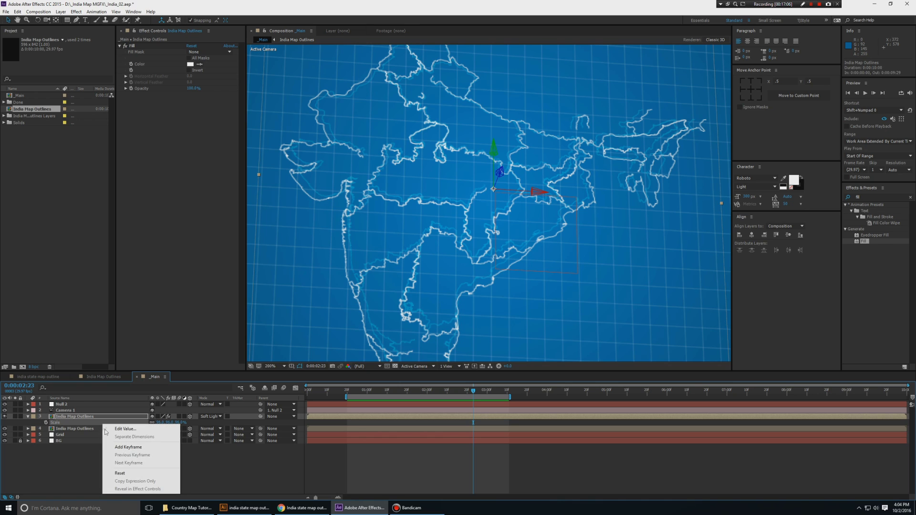
pyautogui.click(120, 473)
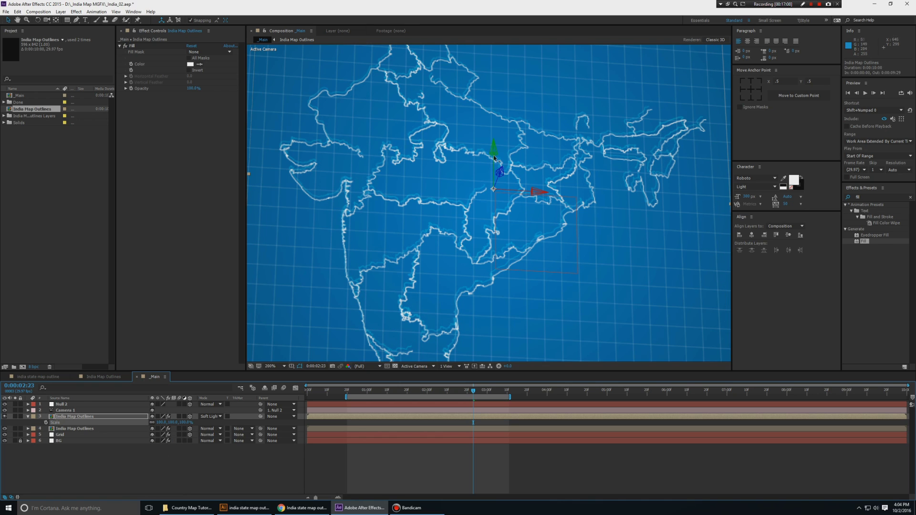
pyautogui.moveTo(494, 155); pyautogui.dragTo(493, 158)
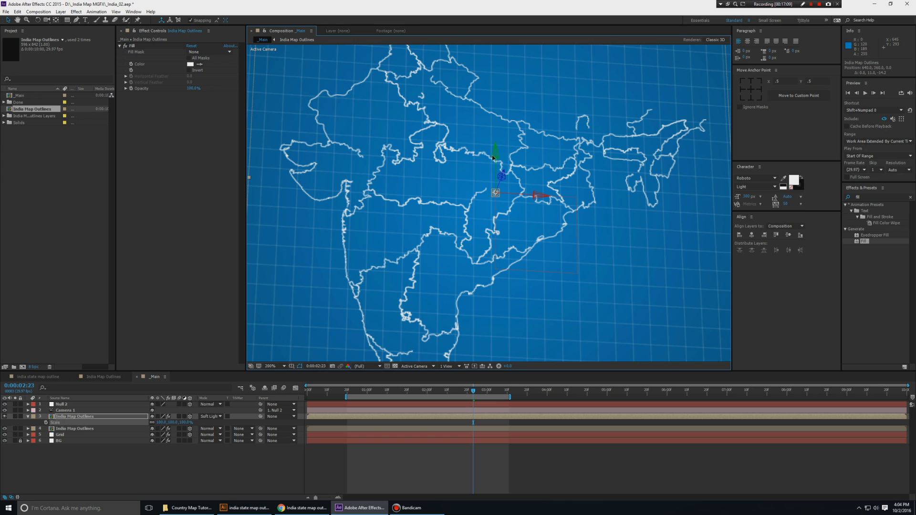
pyautogui.moveTo(493, 163)
pyautogui.mouseDown()
pyautogui.moveTo(505, 177)
pyautogui.moveTo(516, 162)
pyautogui.moveTo(507, 199)
pyautogui.moveTo(494, 161)
pyautogui.mouseUp()
# Preview the animation and reduce the Soft Light outlines layer's opacity to 57%.
pyautogui.press('/')
pyautogui.press('space')
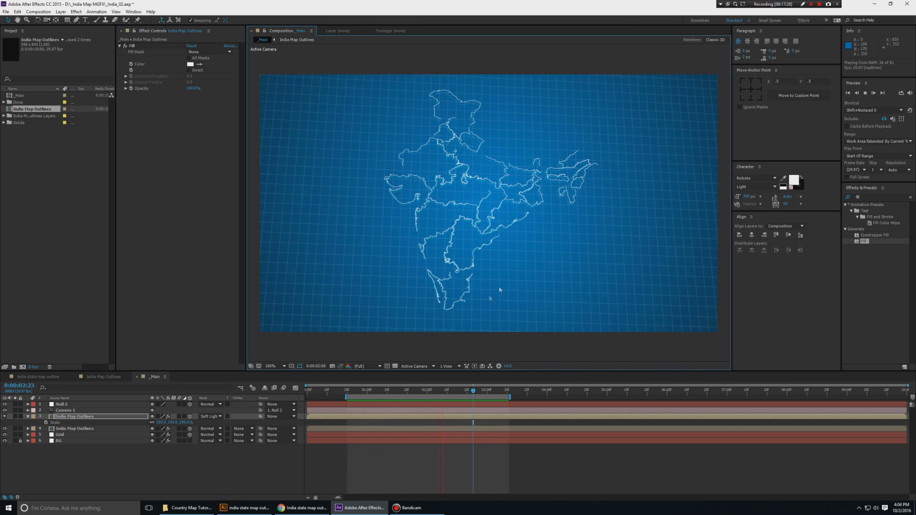
pyautogui.press('space')
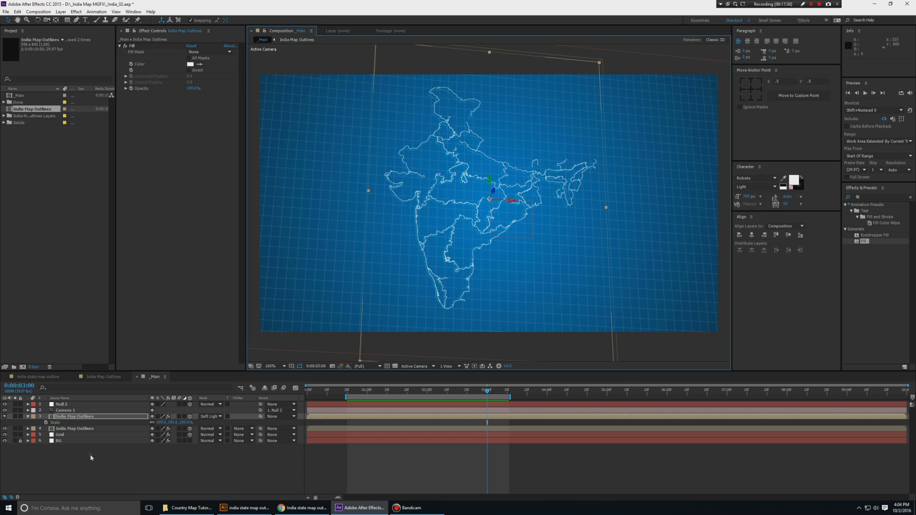
pyautogui.press('t')
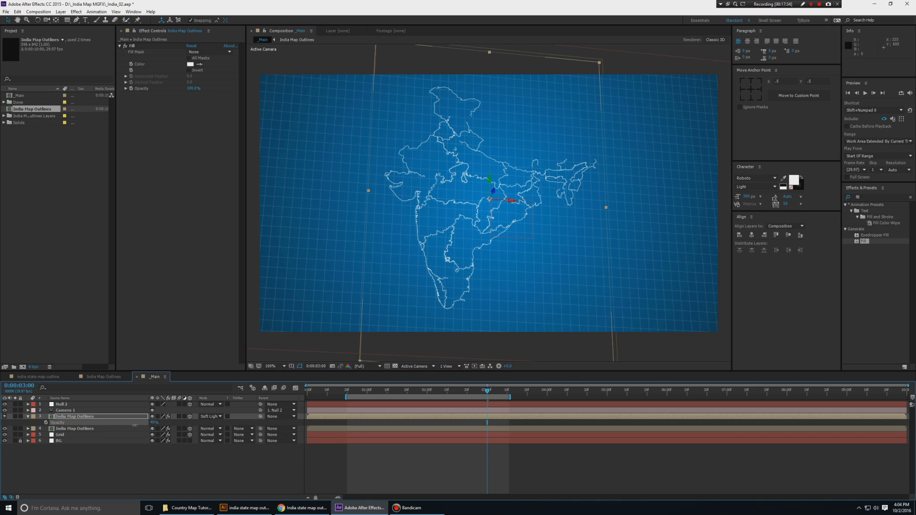
pyautogui.hotkey('ctrl', 'a')
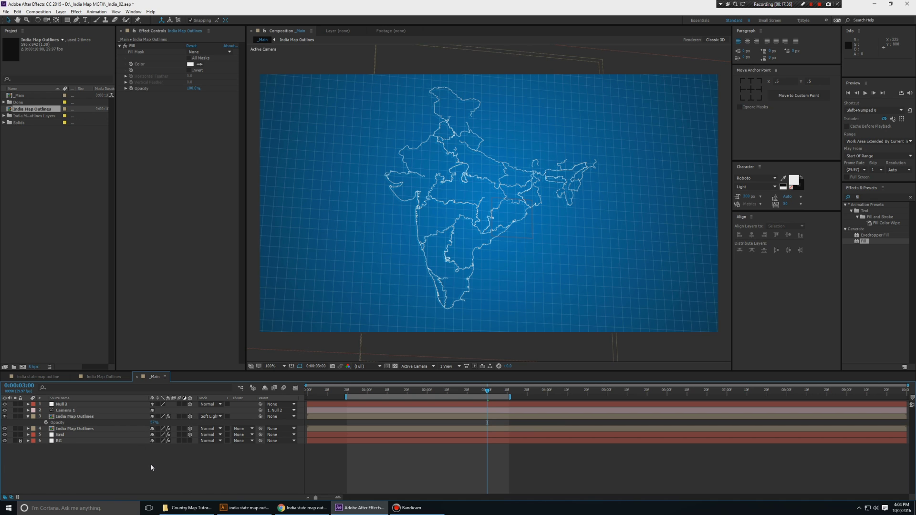
# Play back the map animation and examine close up how the two outline layers separate in depth.
pyautogui.press('r')
pyautogui.press('space')
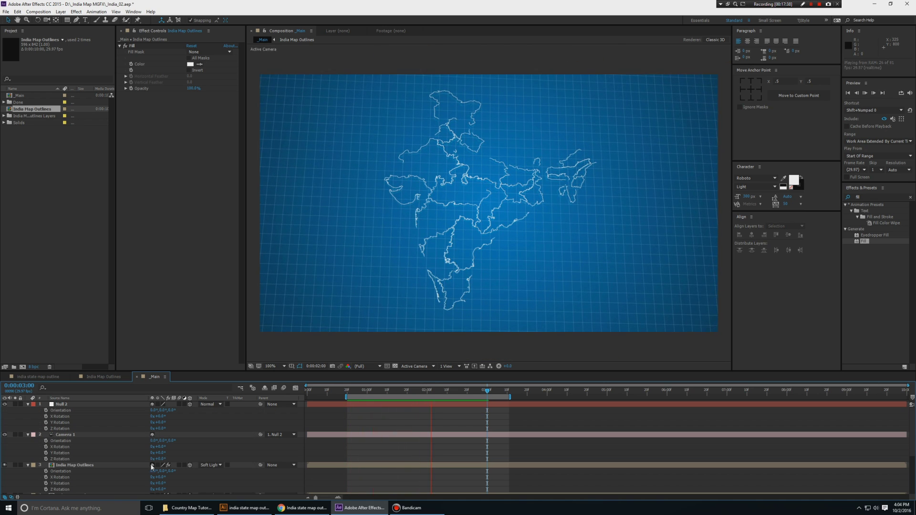
pyautogui.press('space')
pyautogui.press('r')
pyautogui.scroll(1, 420, 208)
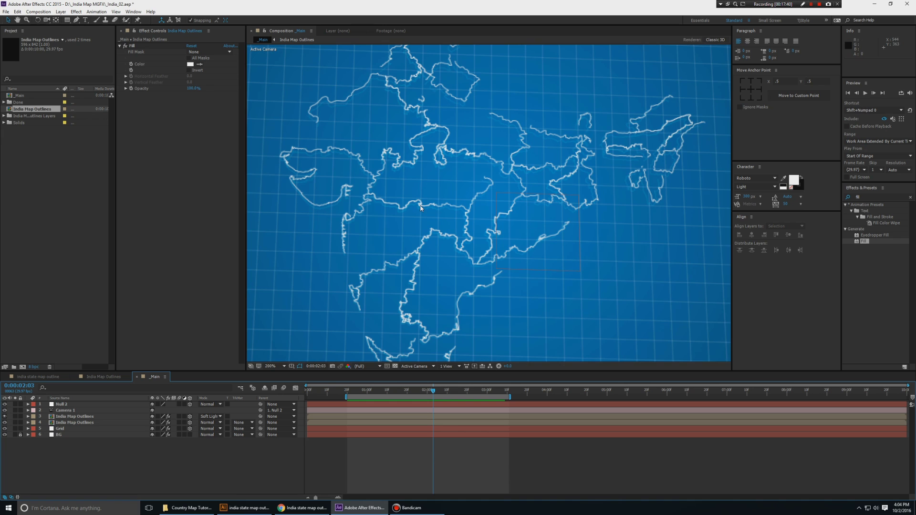
pyautogui.scroll(-1, 526, 202)
pyautogui.press('space')
pyautogui.scroll(1, 436, 194)
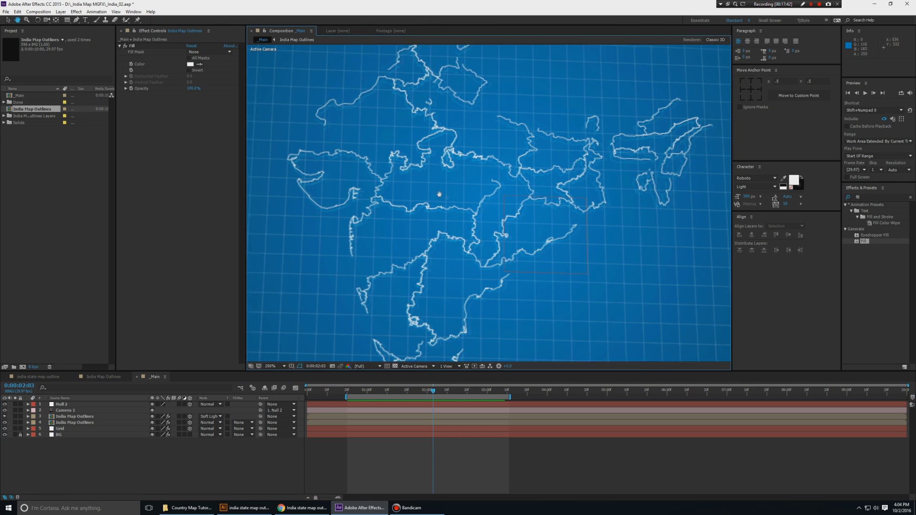
pyautogui.press('space')
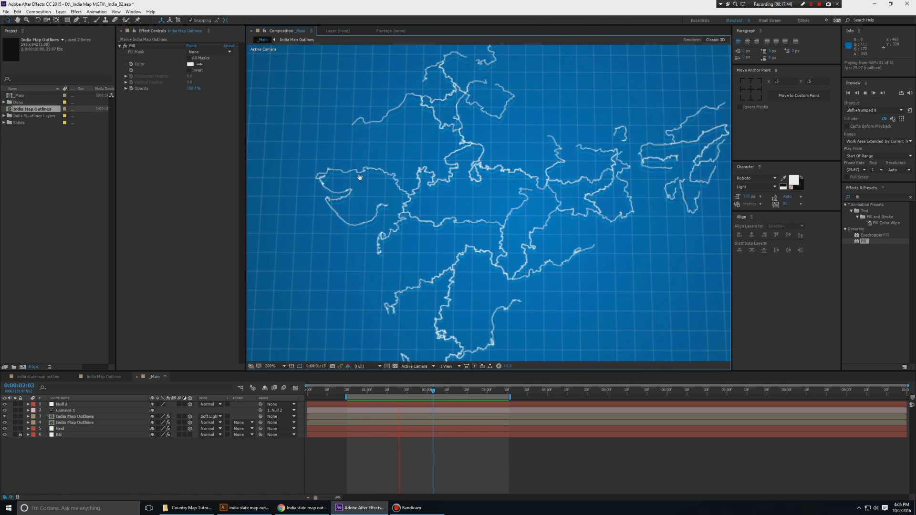
pyautogui.press('space')
pyautogui.scroll(1, 347, 177)
pyautogui.press('space')
pyautogui.moveTo(357, 174); pyautogui.dragTo(539, 212)
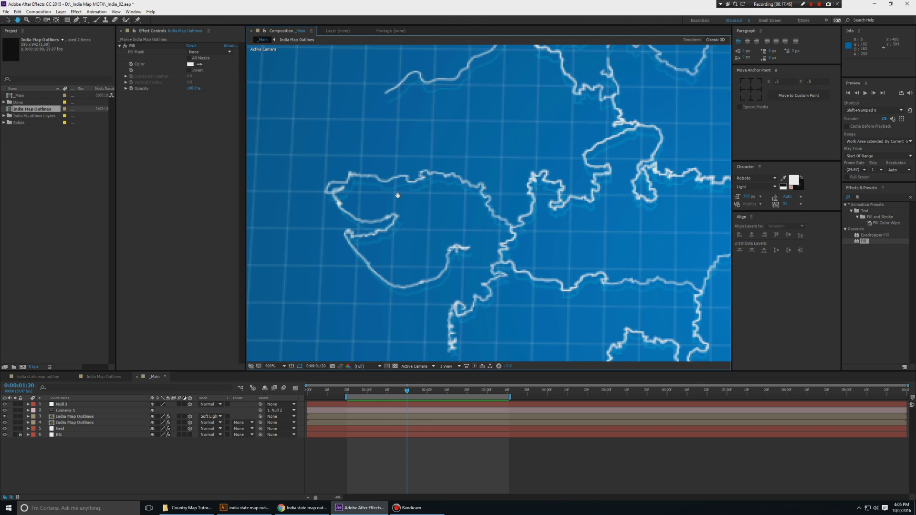
pyautogui.scroll(1, 396, 196)
pyautogui.scroll(-1, 407, 186)
pyautogui.press('space')
pyautogui.scroll(-3, 406, 186)
pyautogui.press('space')
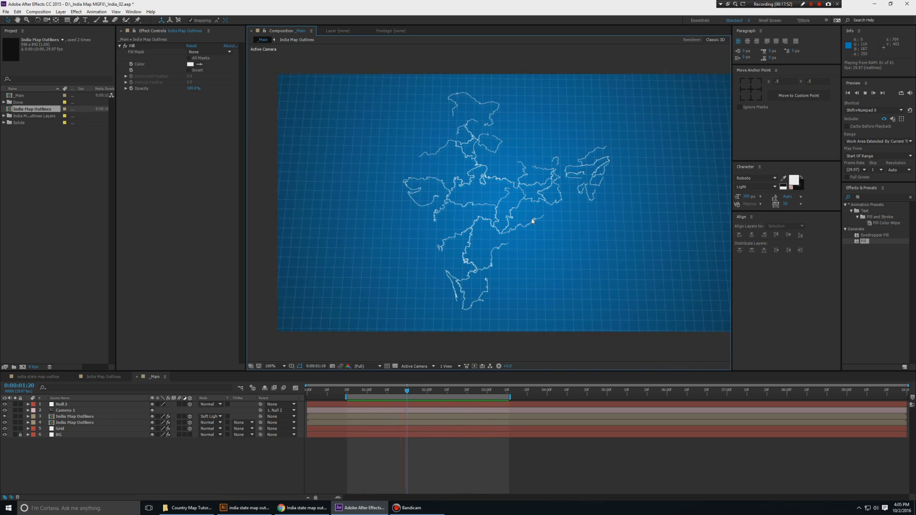
pyautogui.press('space')
pyautogui.click(76, 464)
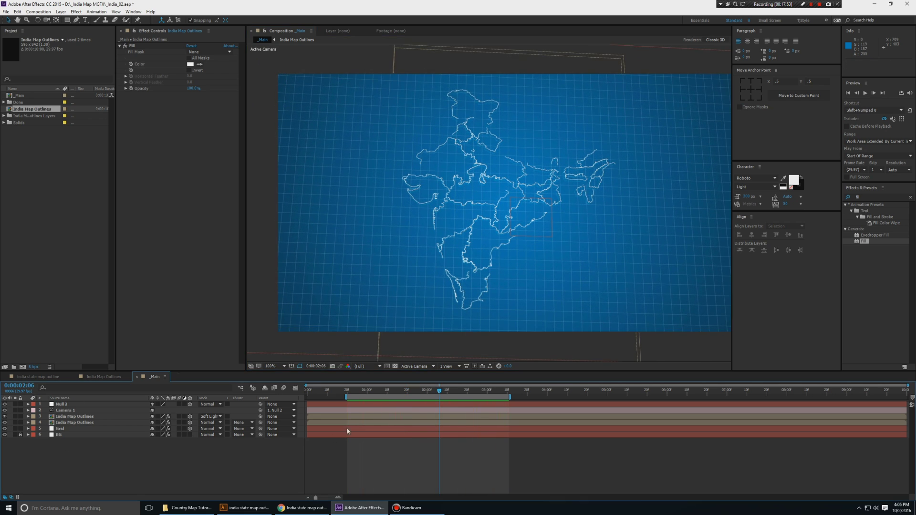
pyautogui.click(428, 392)
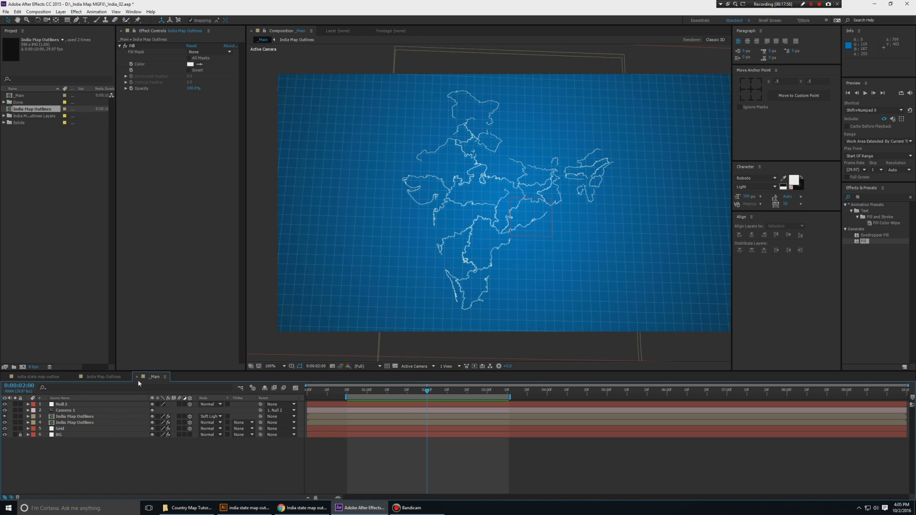
pyautogui.scroll(1, 138, 381)
pyautogui.scroll(-1, 139, 380)
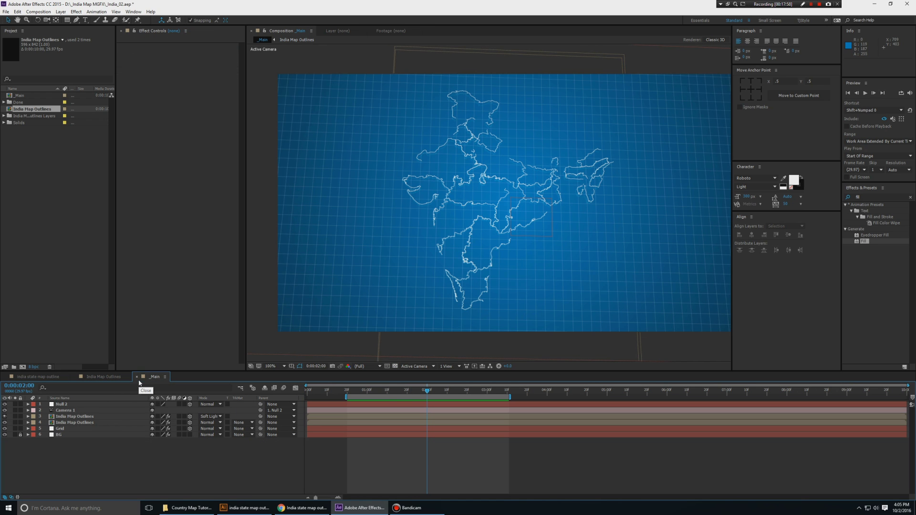
pyautogui.click(85, 413)
pyautogui.hotkey('ctrl', 'd')
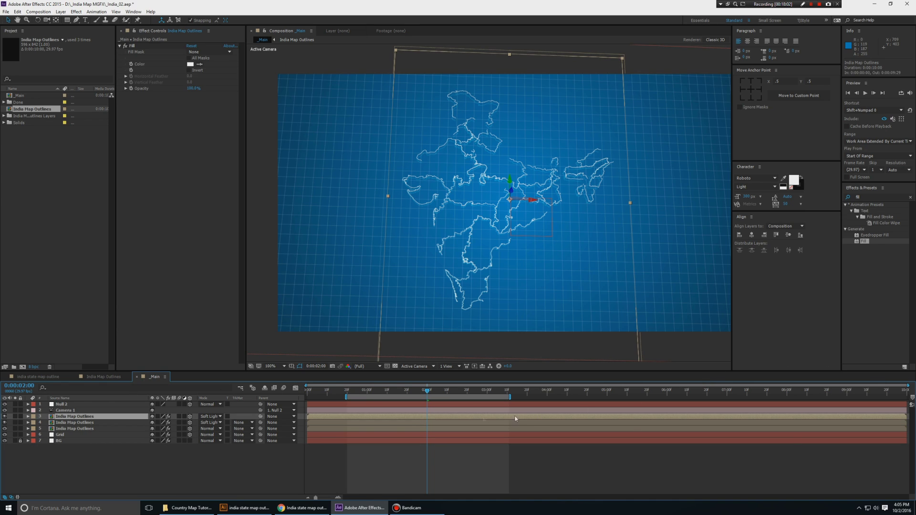
pyautogui.hotkey('ctrl', 'z')
# Duplicate the India Map Outlines composition in the project and rename the copy India Map Outlines Fill.
pyautogui.click(38, 111)
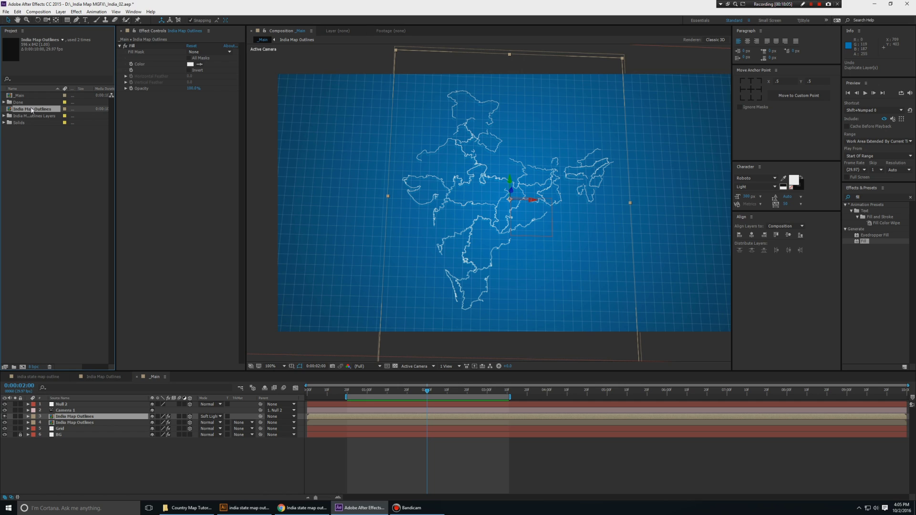
pyautogui.hotkey('ctrl', 'd')
pyautogui.rightClick(51, 116)
pyautogui.click(76, 207)
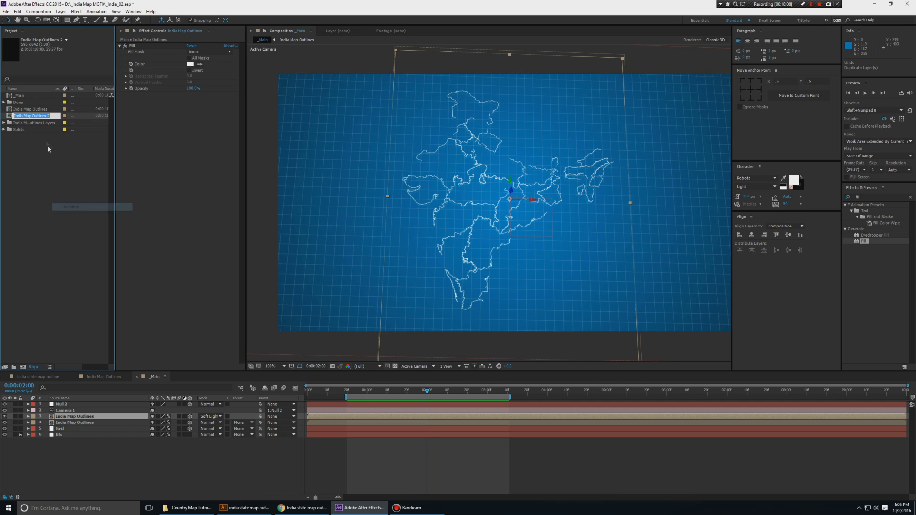
pyautogui.moveTo(46, 116); pyautogui.dragTo(102, 116)
pyautogui.write('Fi')
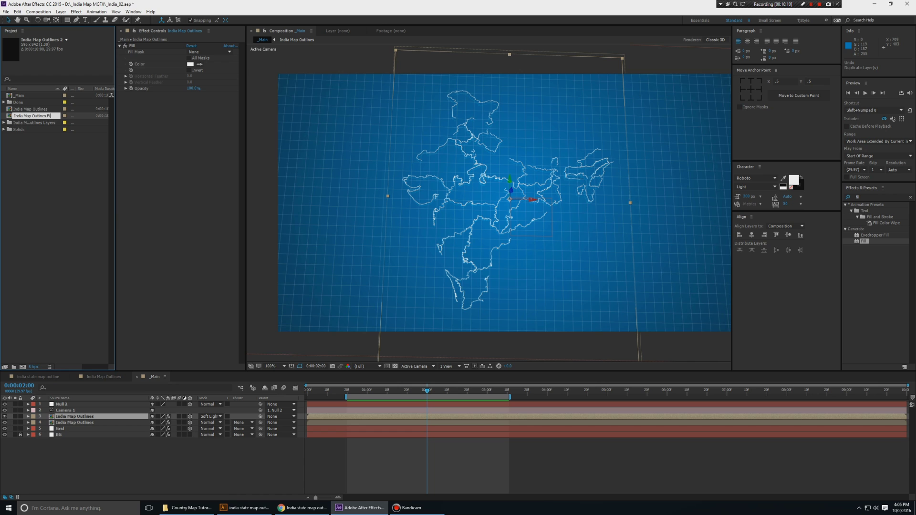
pyautogui.write('ll')
pyautogui.press('Return')
# Open the India Map Outlines Fill composition and give all its outline shape layers a white FFFFFF fill.
pyautogui.doubleClick(56, 115)
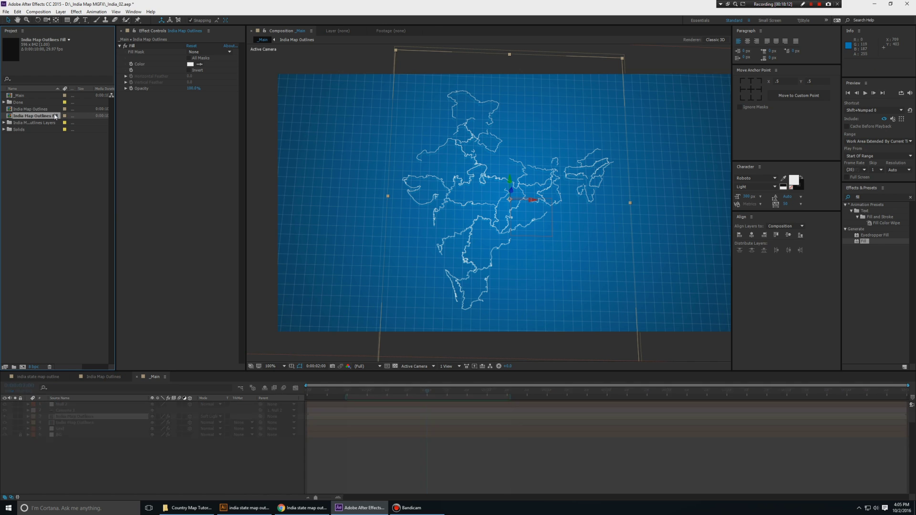
pyautogui.scroll(-5, 100, 445)
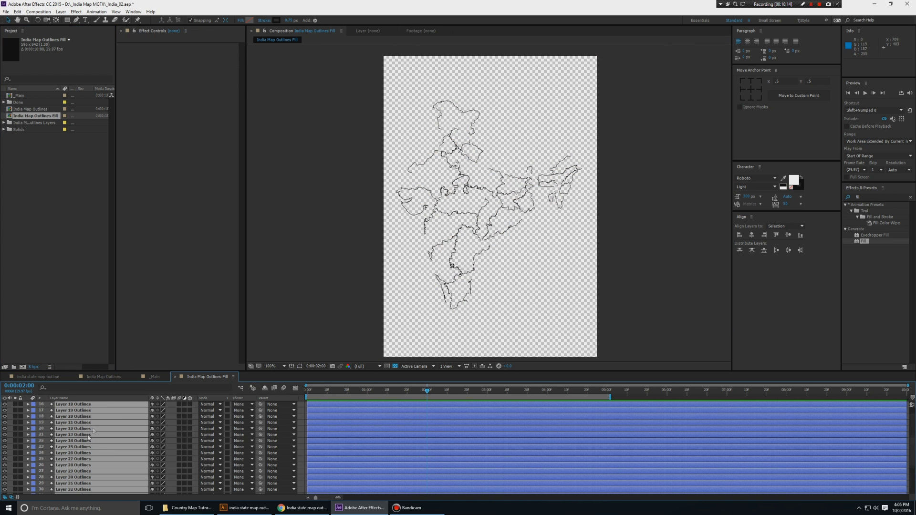
pyautogui.scroll(-4, 83, 442)
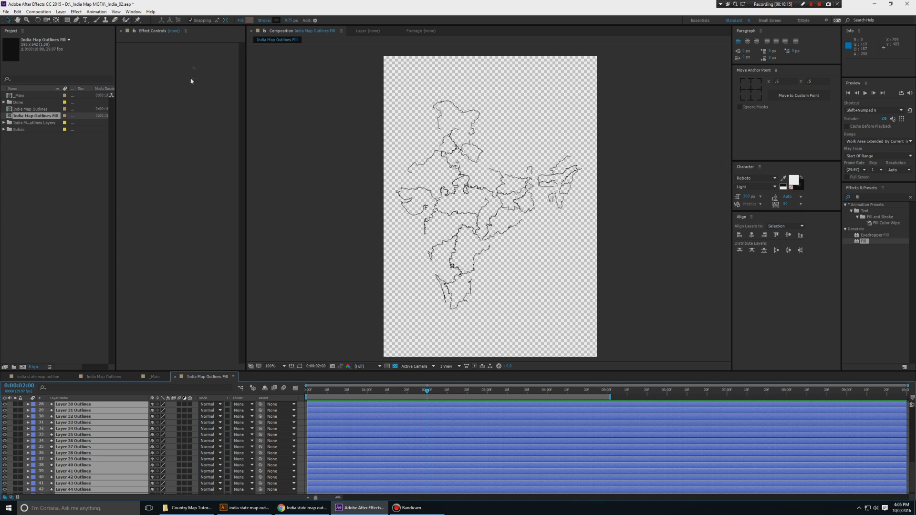
pyautogui.click(249, 20)
pyautogui.click(78, 203)
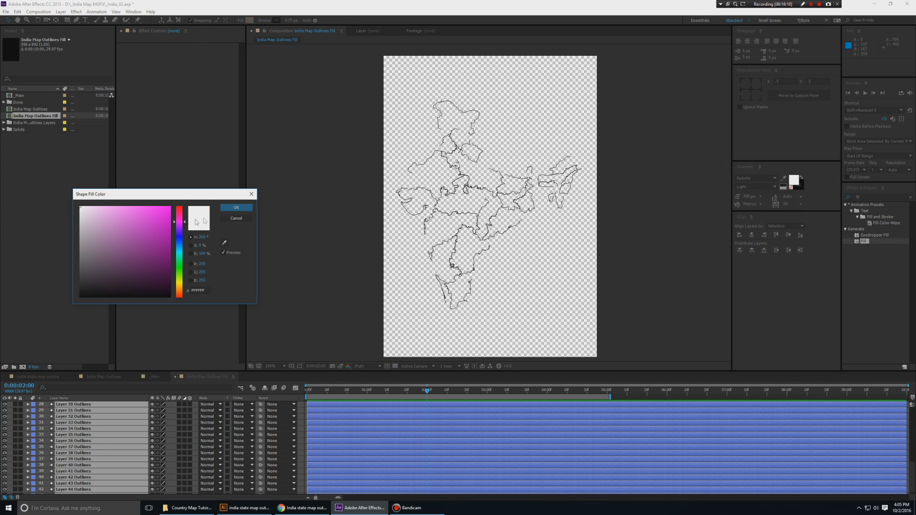
pyautogui.click(236, 207)
pyautogui.click(277, 244)
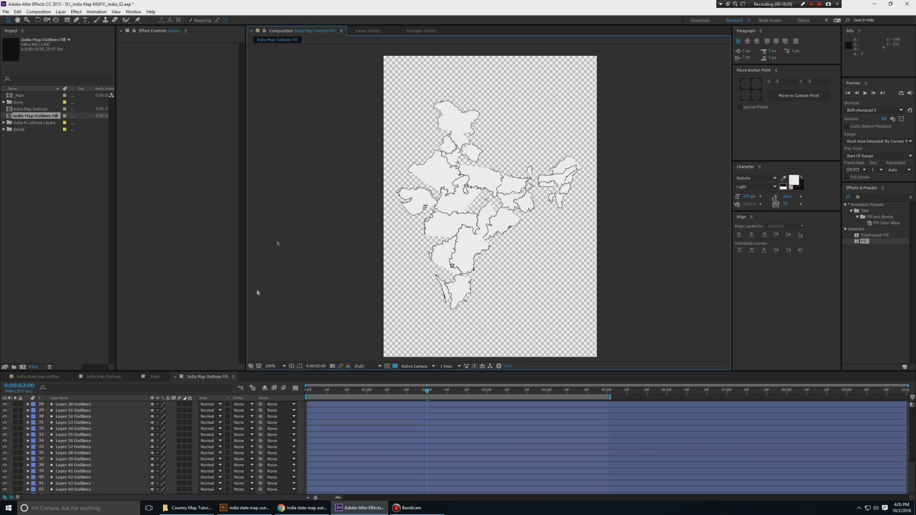
# Add India Map Outlines Fill to the _Main composition above the outline layers, make it 3D, and scrub back to 0:00:00:29.
pyautogui.click(175, 377)
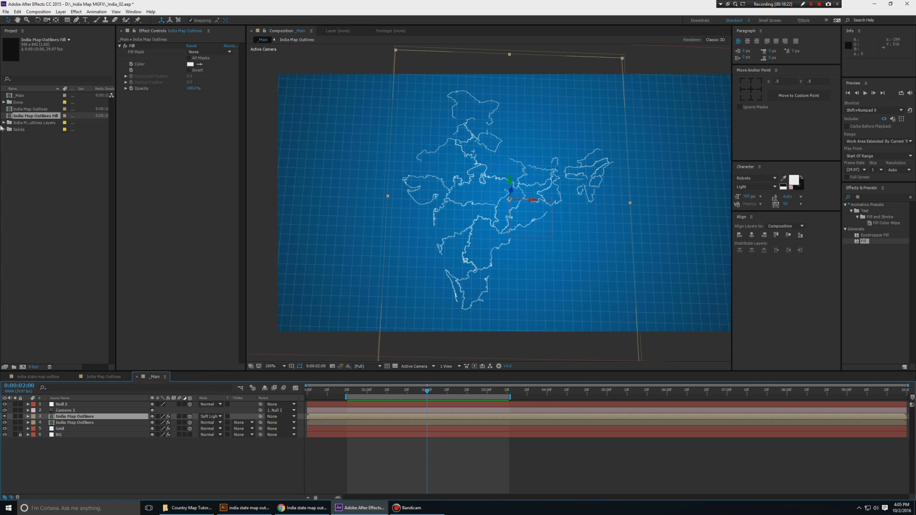
pyautogui.moveTo(33, 118); pyautogui.dragTo(110, 415)
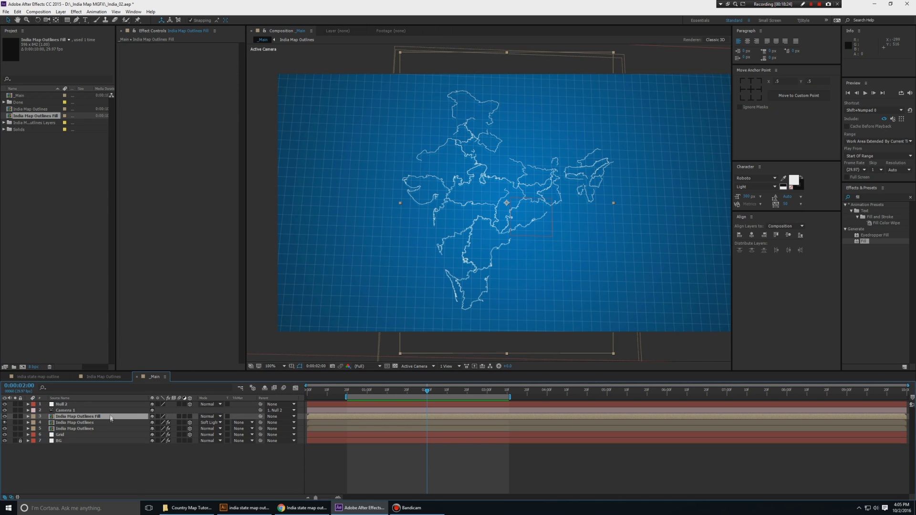
pyautogui.click(190, 417)
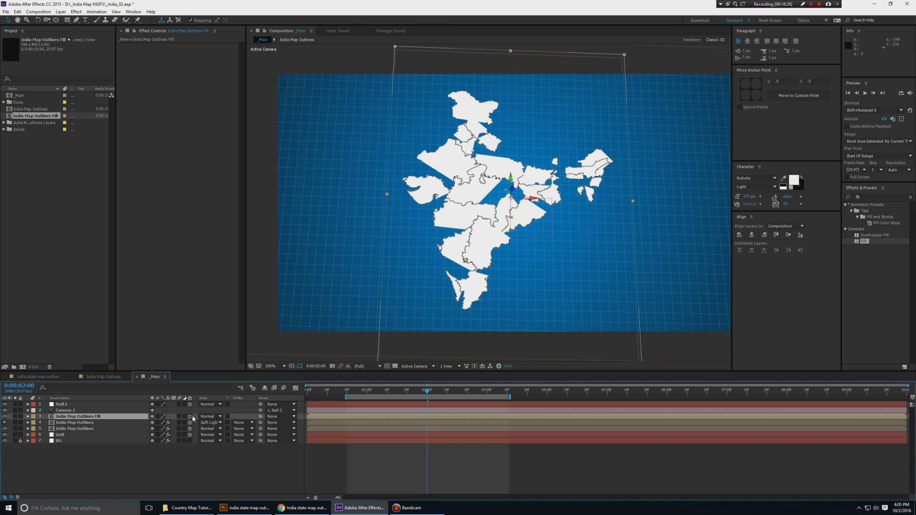
pyautogui.moveTo(431, 395); pyautogui.dragTo(365, 395)
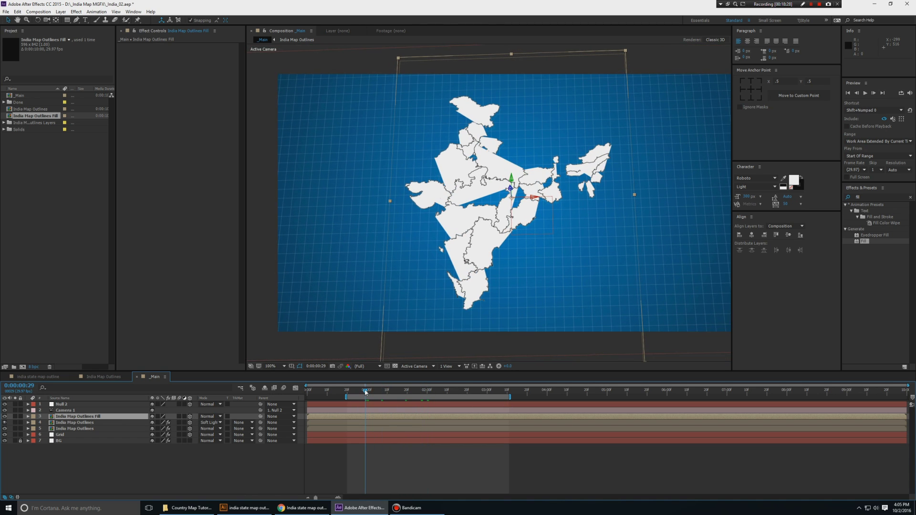
# Open the India Map Outlines Fill composition and examine the modified properties of all its outline shape layers.
pyautogui.doubleClick(360, 419)
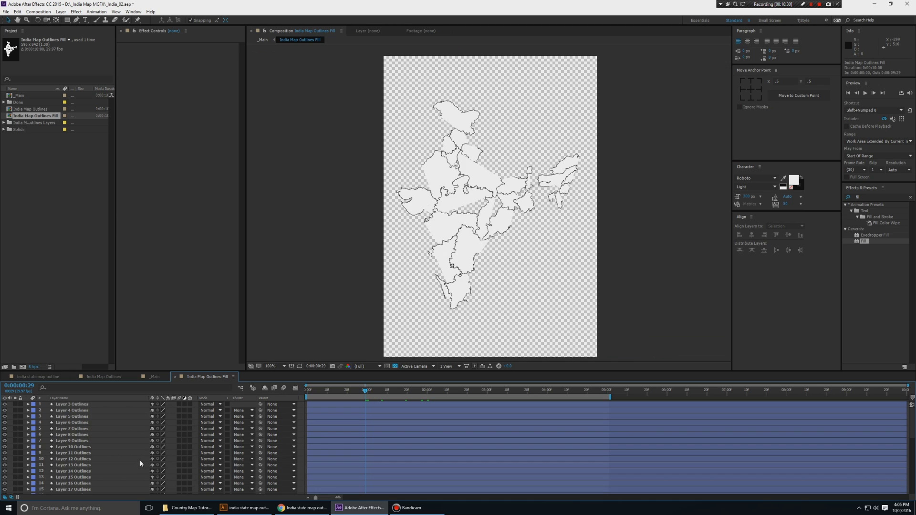
pyautogui.press('`')
pyautogui.moveTo(92, 390); pyautogui.dragTo(73, 37)
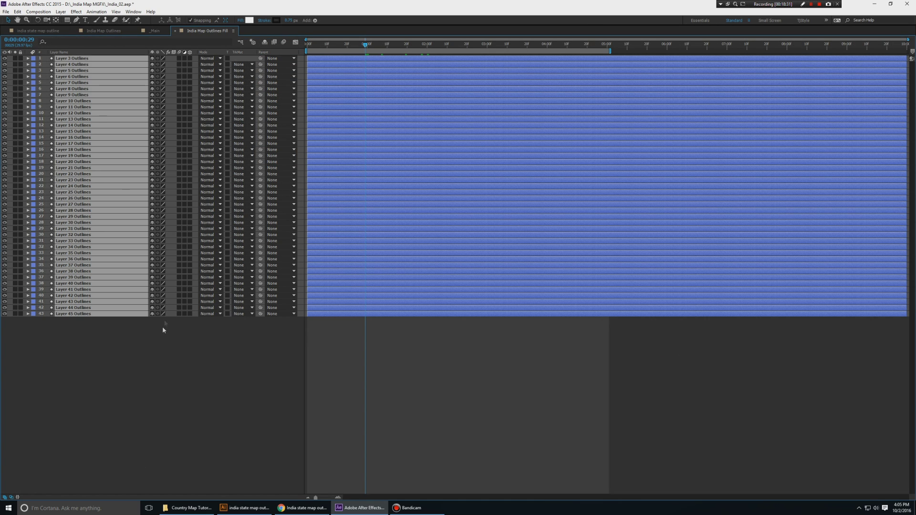
pyautogui.press('u')
pyautogui.press('u')
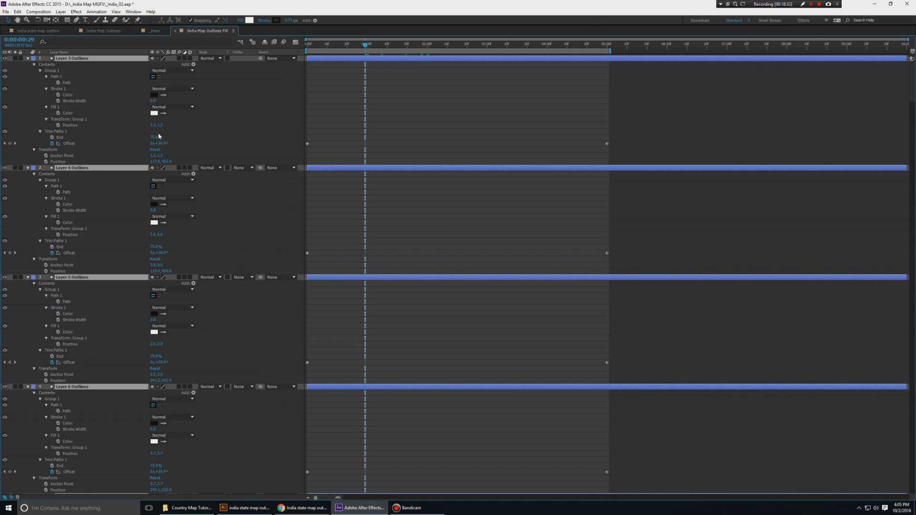
pyautogui.press('`')
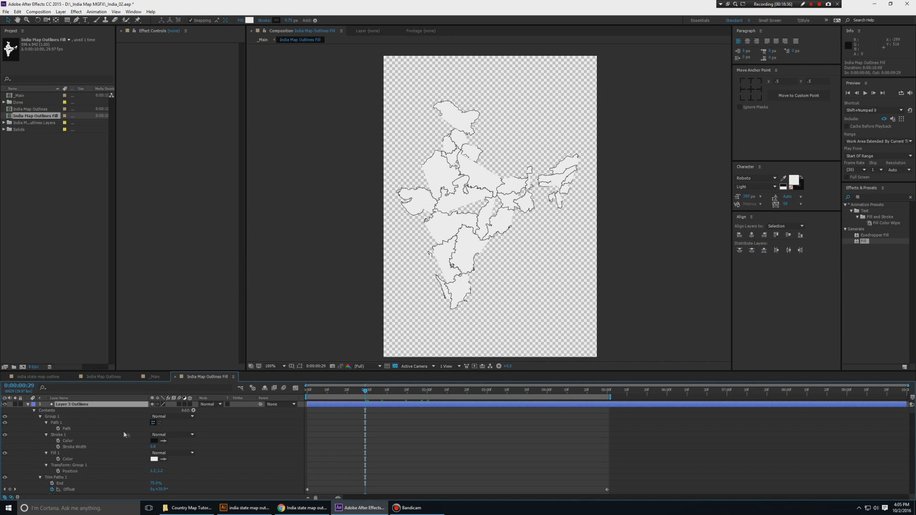
# Delete all layers in India Map Outlines Fill and remove that composition from the project.
pyautogui.press('Delete')
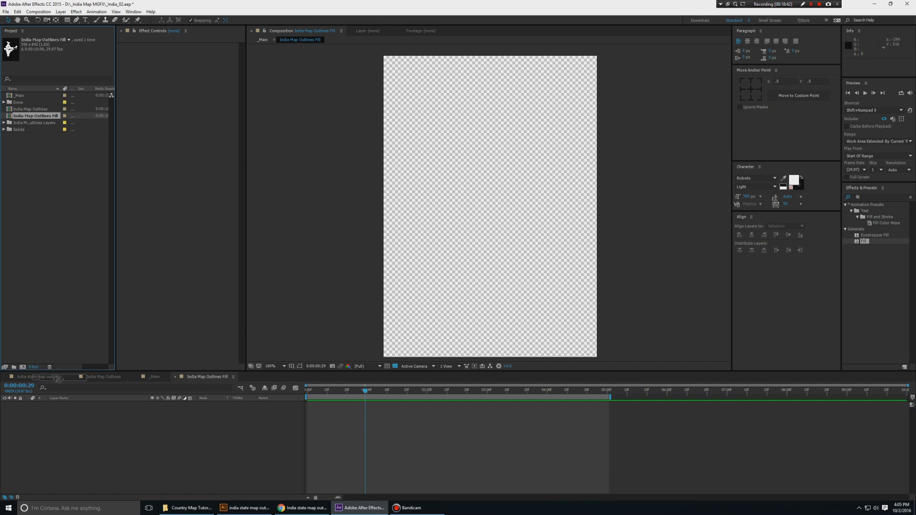
pyautogui.click(50, 367)
pyautogui.press('Return')
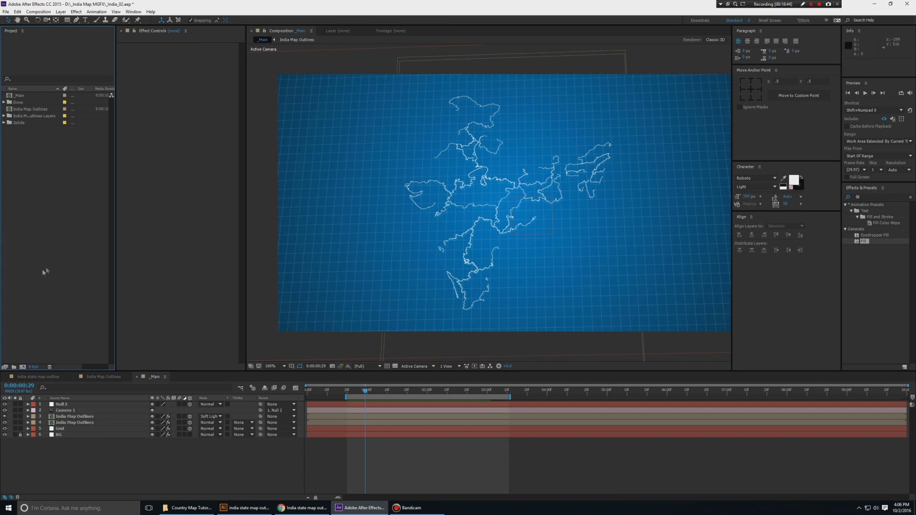
# Import India Map Outlines.ai as a composition with Layer Size footage dimensions and check the imported composition.
pyautogui.click(250, 508)
pyautogui.click(201, 508)
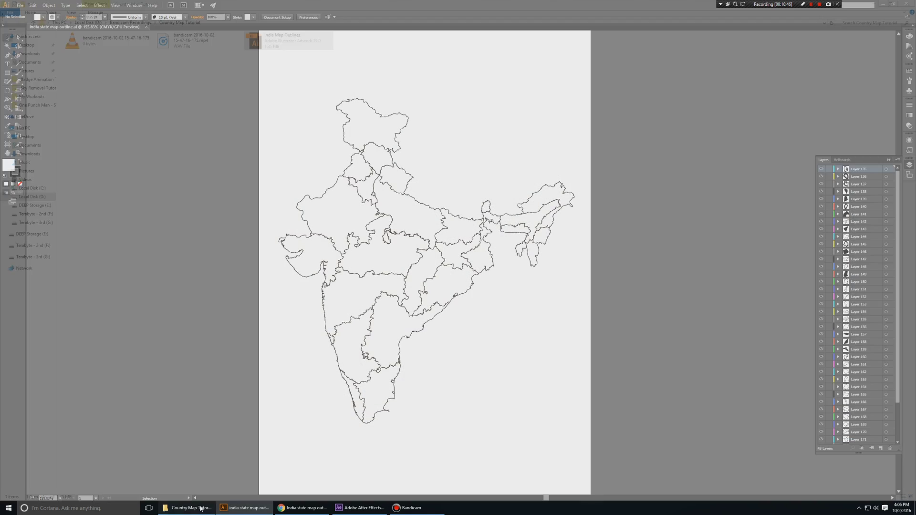
pyautogui.moveTo(268, 46); pyautogui.dragTo(68, 209)
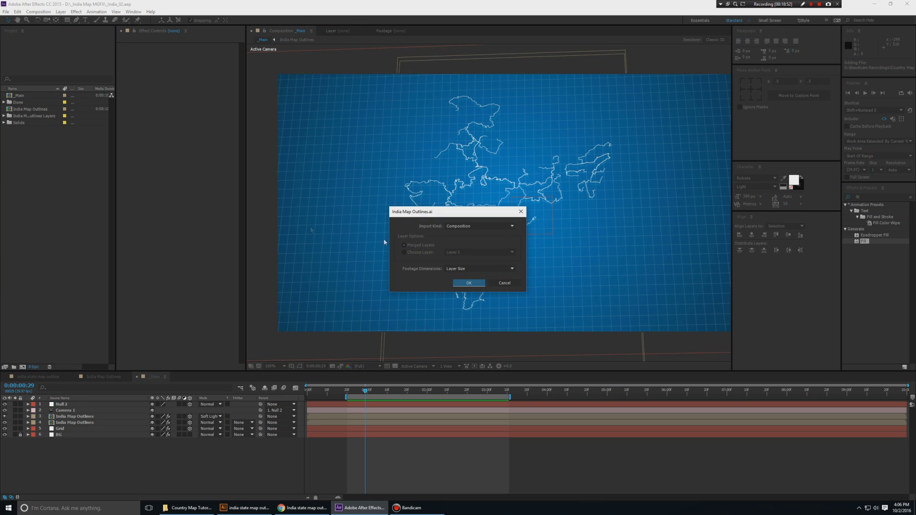
pyautogui.click(477, 226)
pyautogui.click(472, 243)
pyautogui.click(466, 269)
pyautogui.click(466, 277)
pyautogui.click(461, 285)
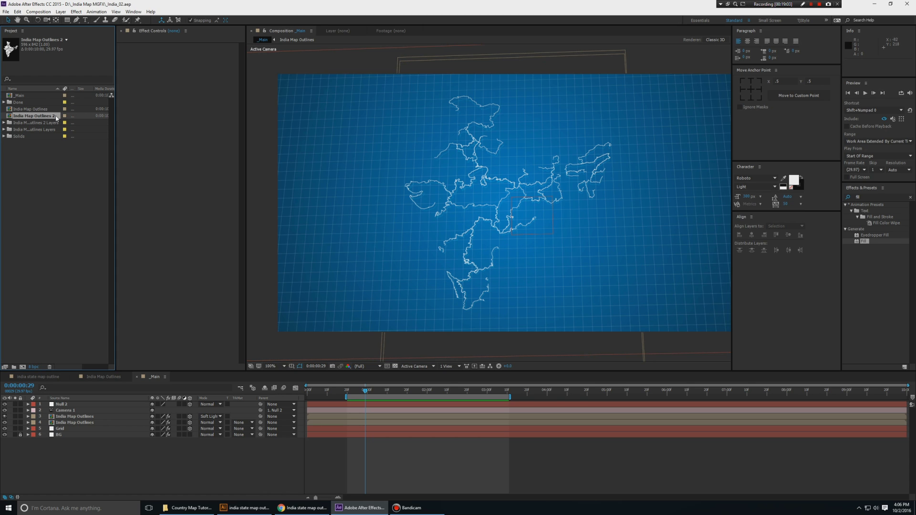
pyautogui.doubleClick(56, 117)
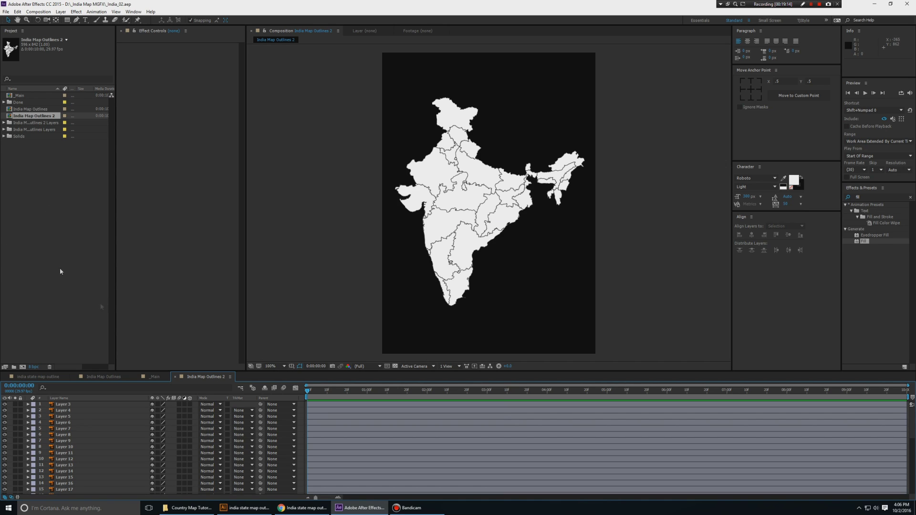
pyautogui.hotkey('ctrl', 'w')
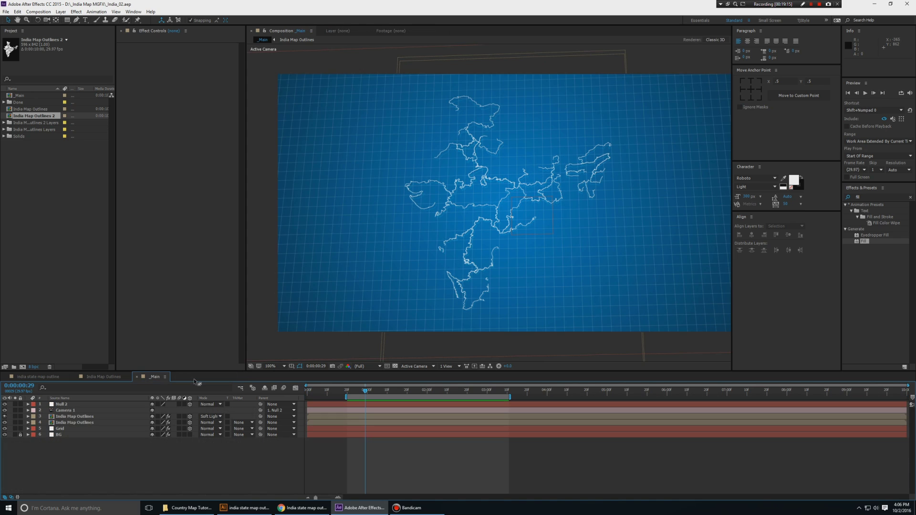
# Add India Map Outlines 2 to the _Main composition above the outline layers and rename the layer India Map Outlines Fill.
pyautogui.moveTo(42, 118); pyautogui.dragTo(114, 418)
pyautogui.rightClick(114, 418)
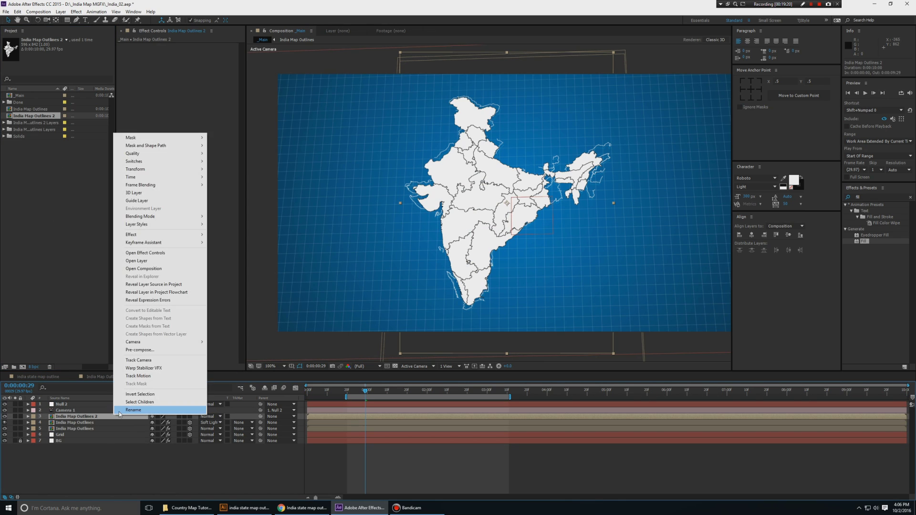
pyautogui.click(120, 413)
pyautogui.press('End')
pyautogui.press('BackSpace')
pyautogui.press('BackSpace')
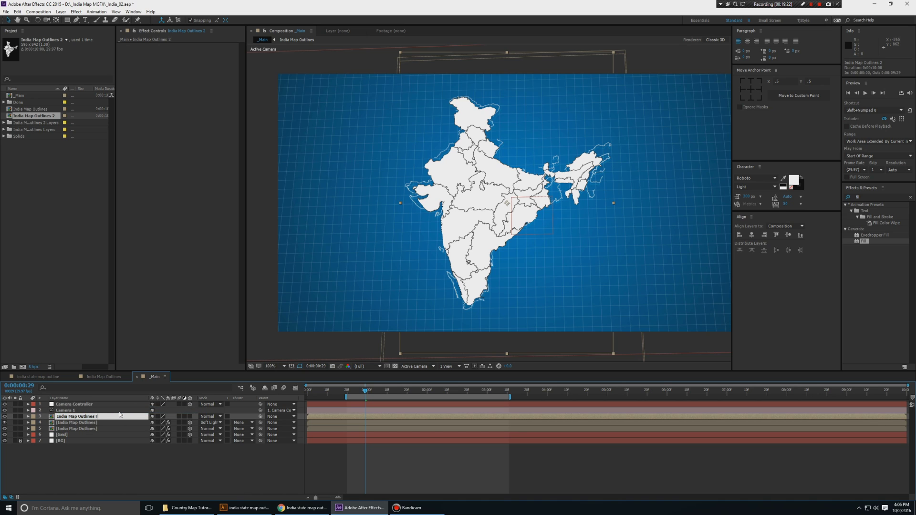
pyautogui.press('Return')
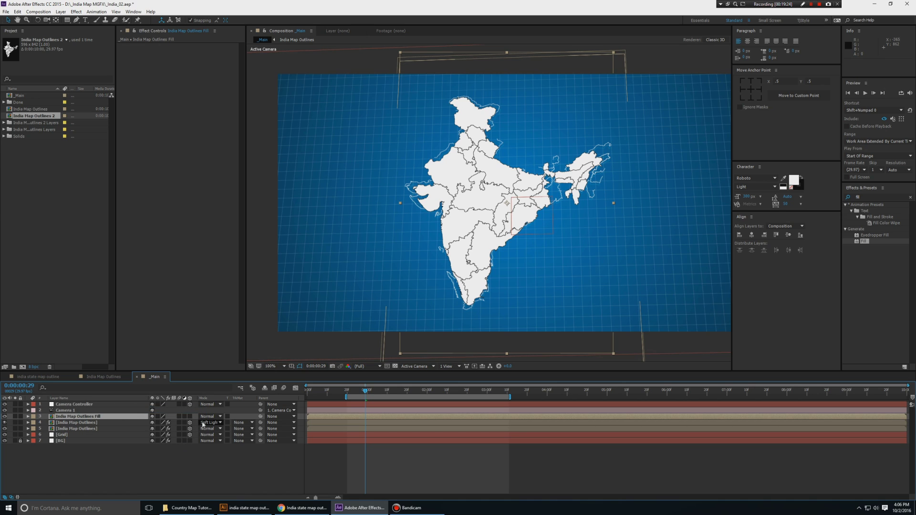
# Make the India Map Outlines Fill layer 3D and briefly play back the animation.
pyautogui.click(189, 417)
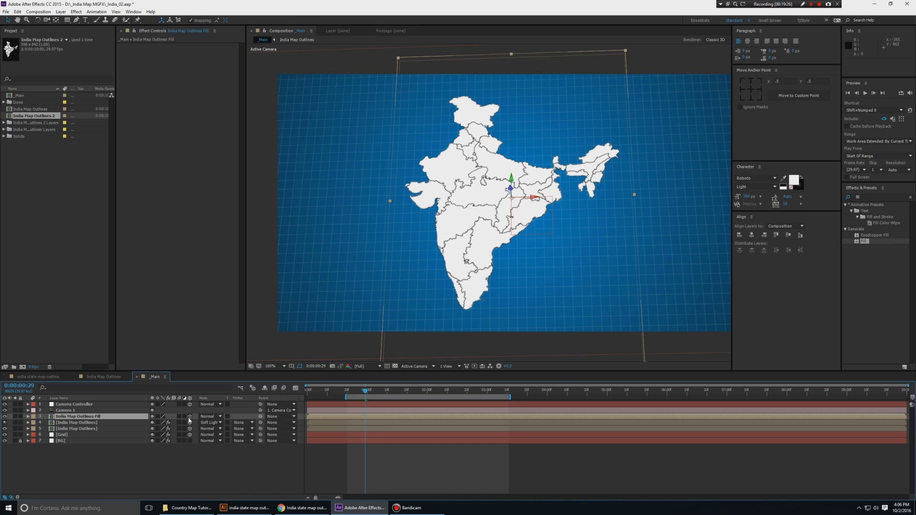
pyautogui.press('space')
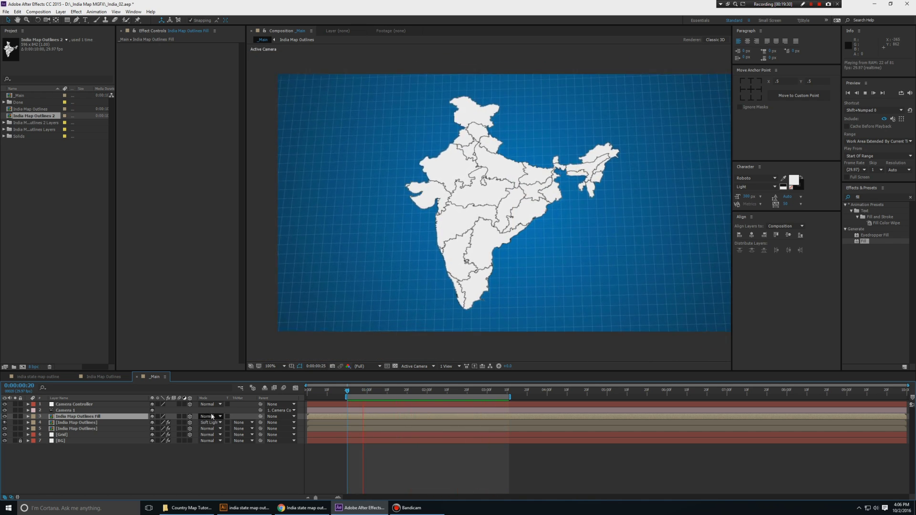
pyautogui.press('space')
# Lower the India Map Outlines Fill layer's opacity and try the Overlay, Hard Light and Soft Light blending modes.
pyautogui.press('t')
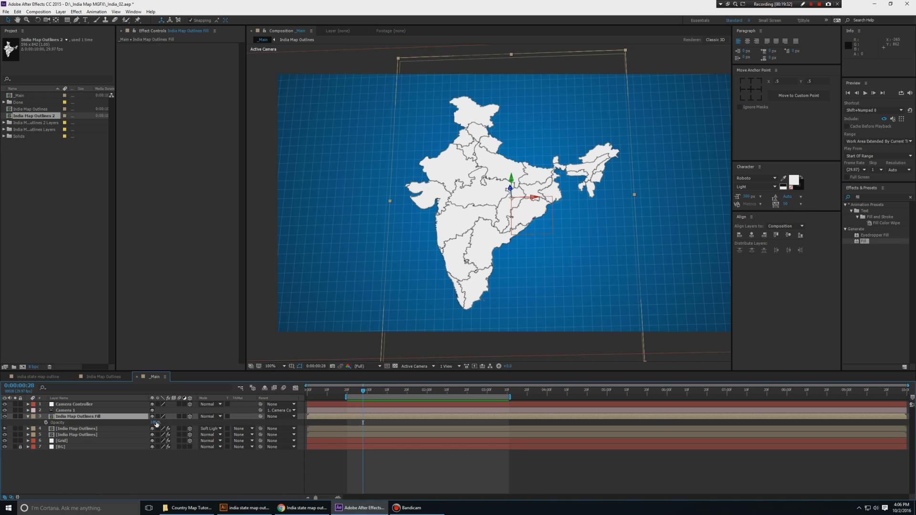
pyautogui.moveTo(156, 423); pyautogui.dragTo(131, 424)
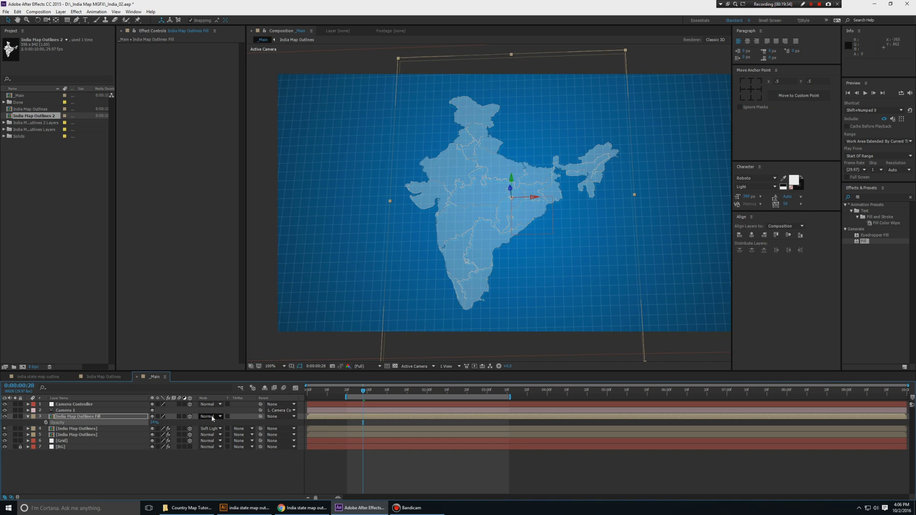
pyautogui.click(212, 417)
pyautogui.click(222, 246)
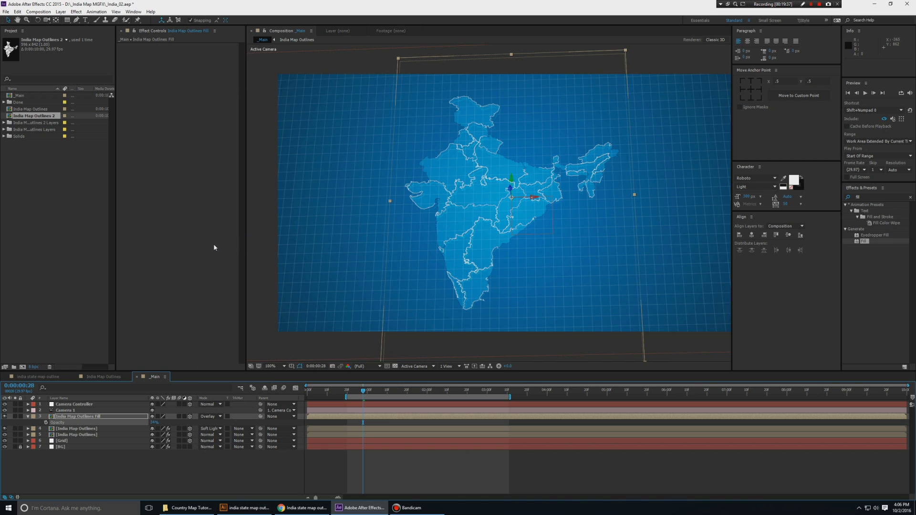
pyautogui.hotkey('shift', '-')
pyautogui.hotkey('shift', '=')
pyautogui.hotkey('shift', '=')
pyautogui.hotkey('shift', '=')
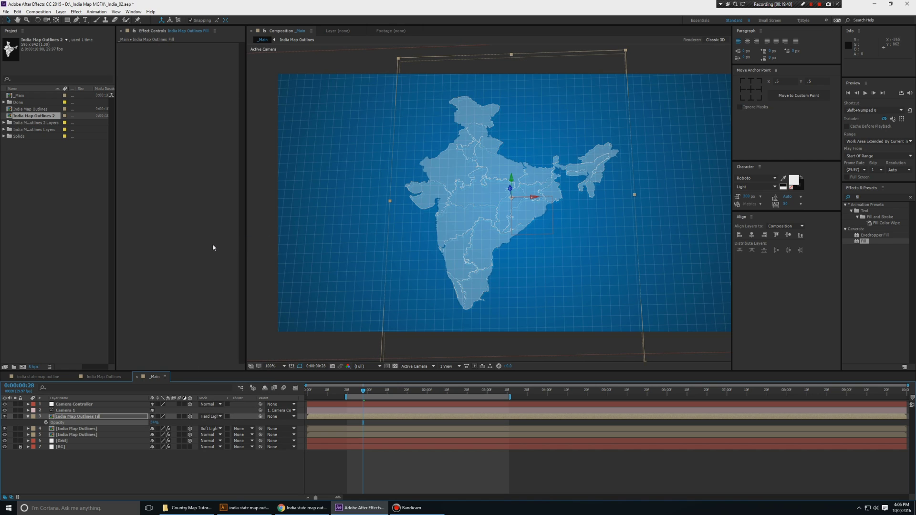
pyautogui.hotkey('shift', '-')
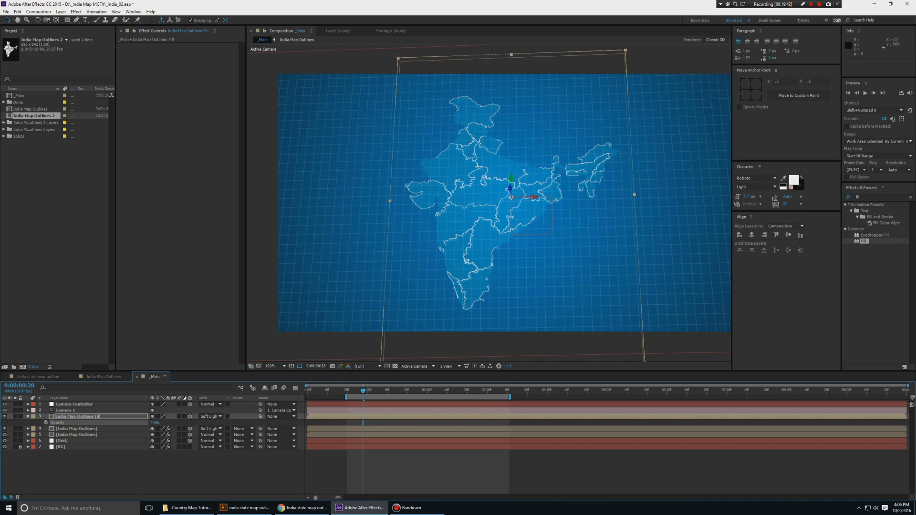
# Try darkening blending modes from Multiply to Darker Color on the India Map Outlines Fill layer.
pyautogui.click(210, 416)
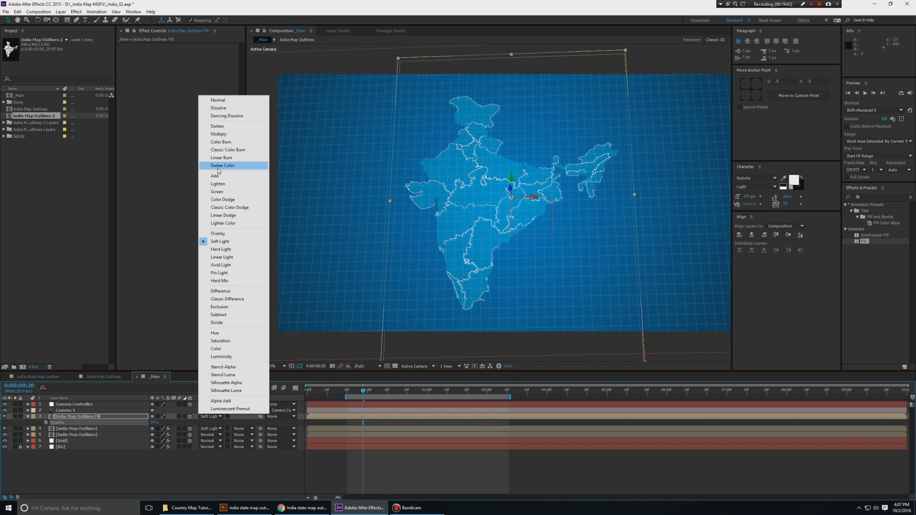
pyautogui.click(219, 135)
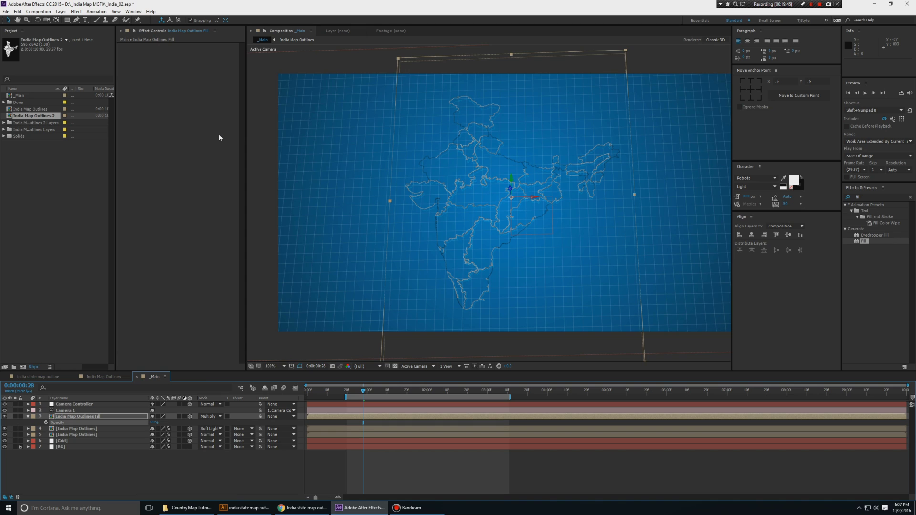
pyautogui.hotkey('shift', '=')
pyautogui.hotkey('shift', '=')
# Move the India Map Outlines Fill layer below both outline layers and set its blending mode to Overlay.
pyautogui.moveTo(90, 418); pyautogui.dragTo(90, 434)
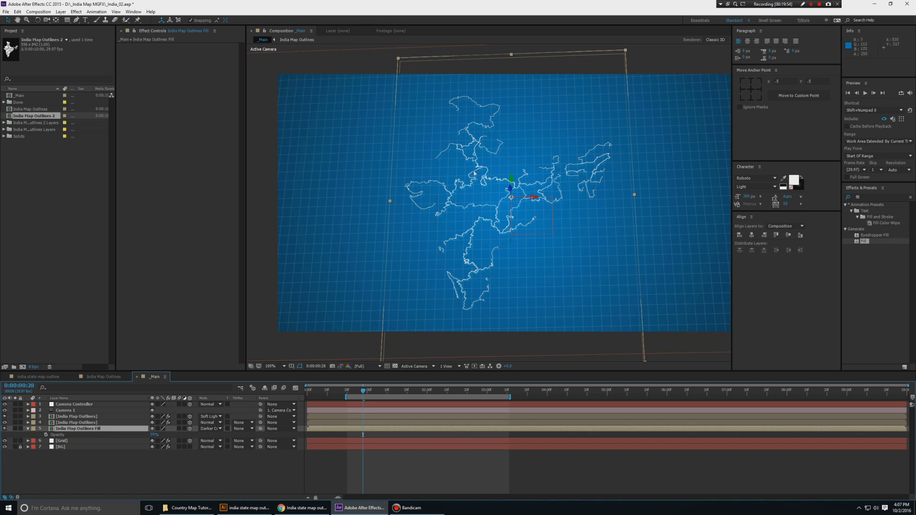
pyautogui.click(209, 428)
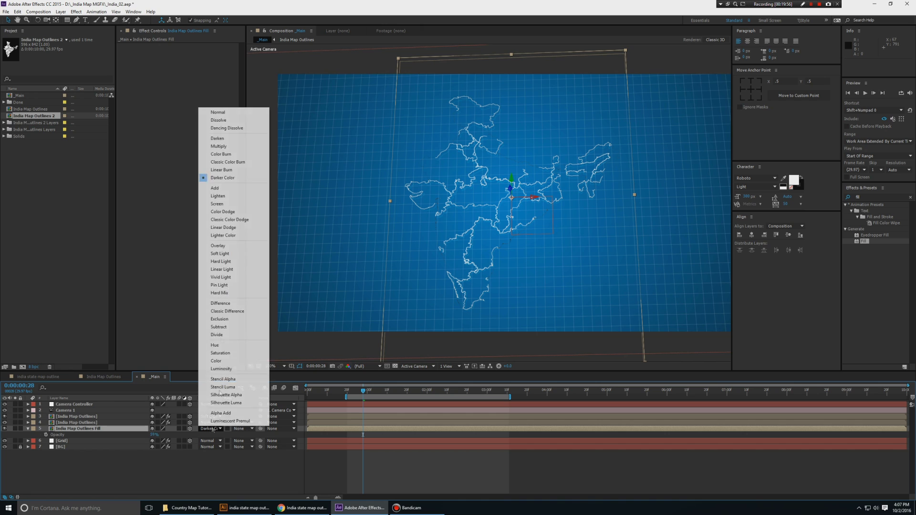
pyautogui.click(219, 191)
pyautogui.hotkey('shift', '=')
pyautogui.hotkey('shift', '=')
pyautogui.hotkey('shift', '=')
pyautogui.hotkey('shift', '=')
pyautogui.hotkey('shift', '=')
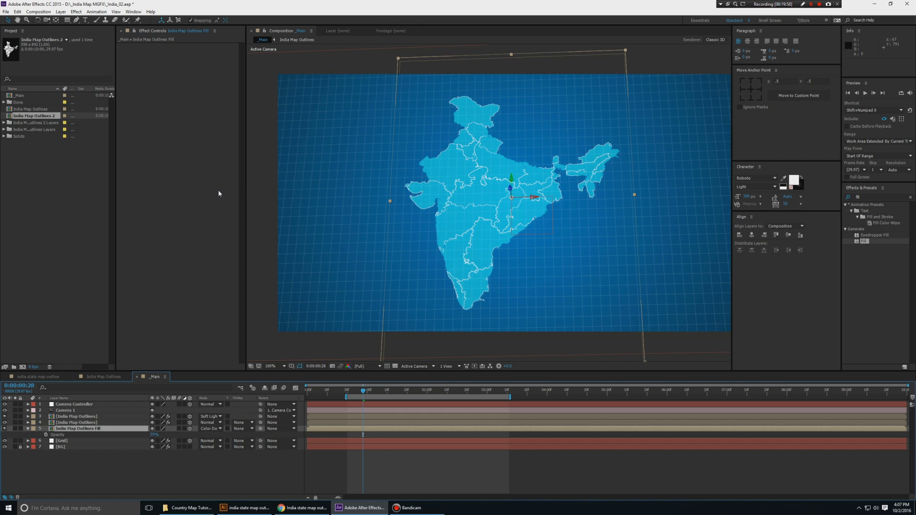
pyautogui.hotkey('shift', '=')
pyautogui.hotkey('shift', '=')
pyautogui.hotkey('shift', '=')
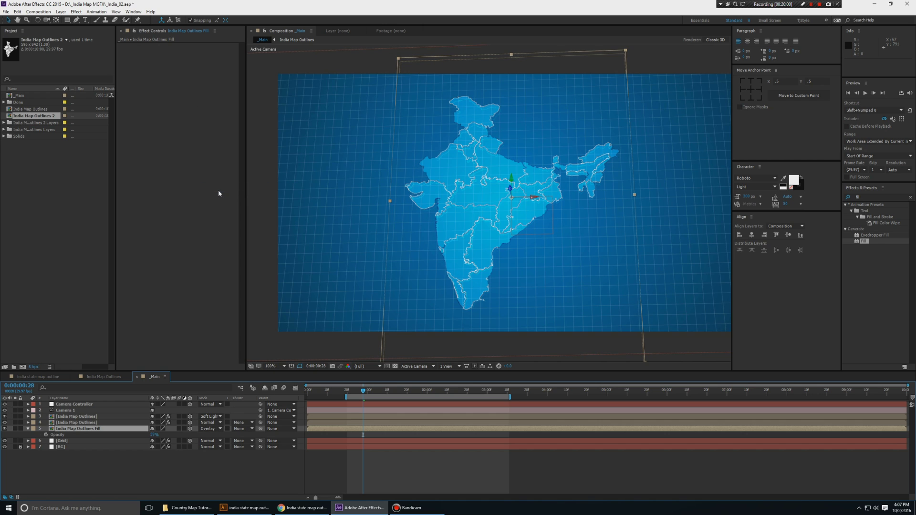
pyautogui.hotkey('shift', '-')
# Reduce the India Map Outlines Fill layer's opacity to about 21% and save the project.
pyautogui.moveTo(151, 436); pyautogui.dragTo(137, 433)
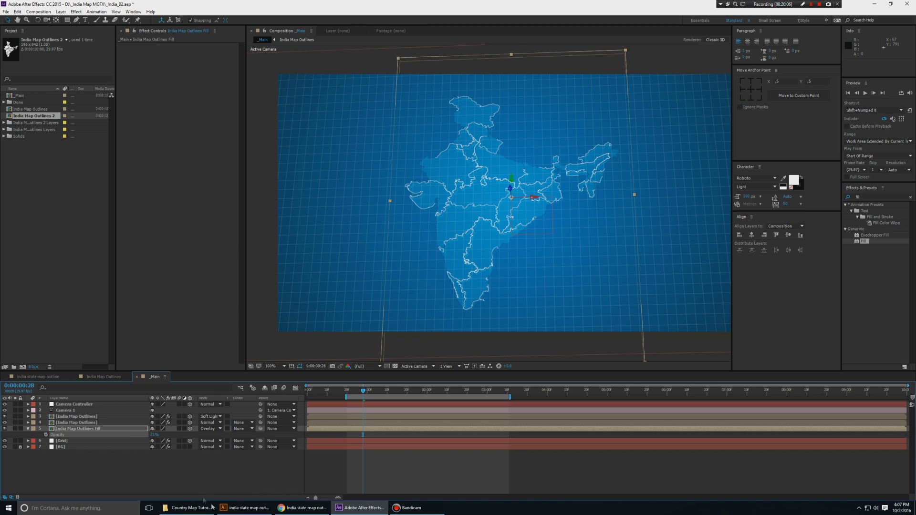
pyautogui.click(124, 471)
pyautogui.hotkey('ctrl', 's')
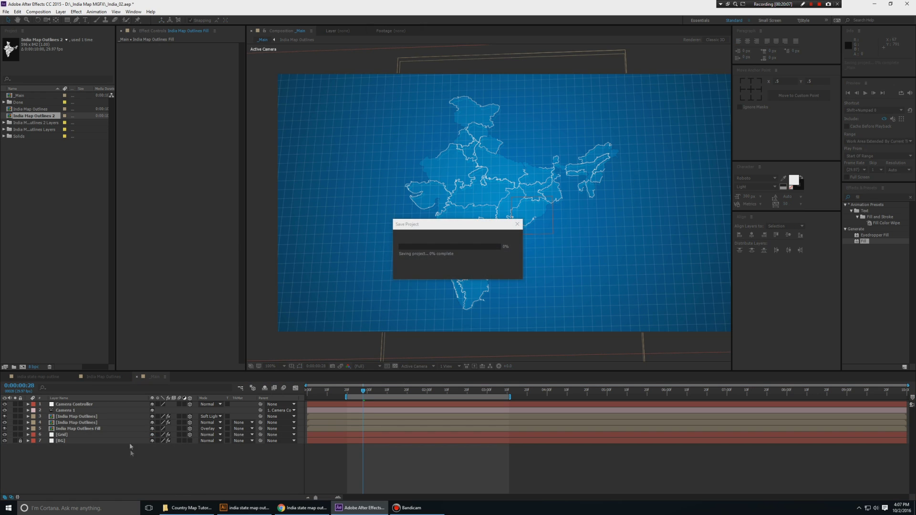
# Examine the finished map close up in the india state map outline composition, return to _Main and close the India Map Outlines composition.
pyautogui.scroll(2, 113, 378)
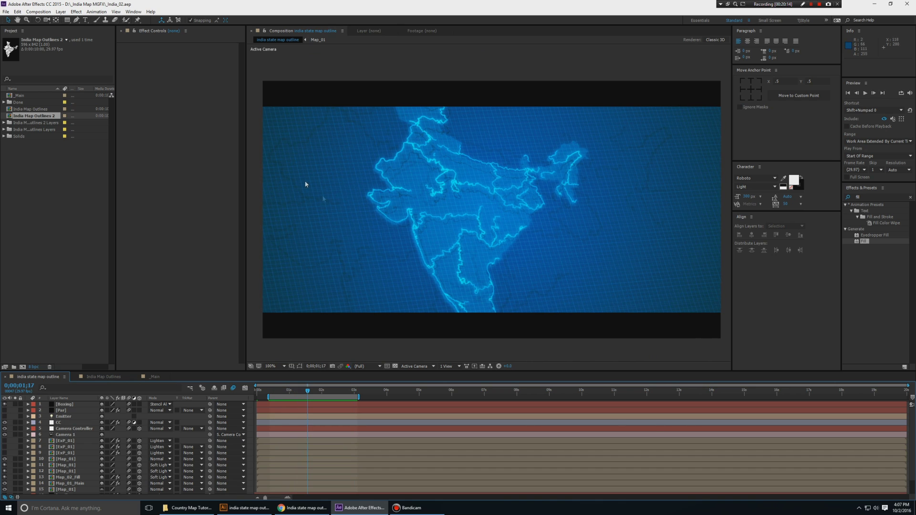
pyautogui.scroll(1, 306, 184)
pyautogui.moveTo(315, 205); pyautogui.dragTo(555, 178)
pyautogui.scroll(-1, 379, 188)
pyautogui.moveTo(451, 155); pyautogui.dragTo(539, 272)
pyautogui.scroll(1, 464, 234)
pyautogui.scroll(-2, 473, 255)
pyautogui.scroll(1, 420, 176)
pyautogui.scroll(-2, 110, 377)
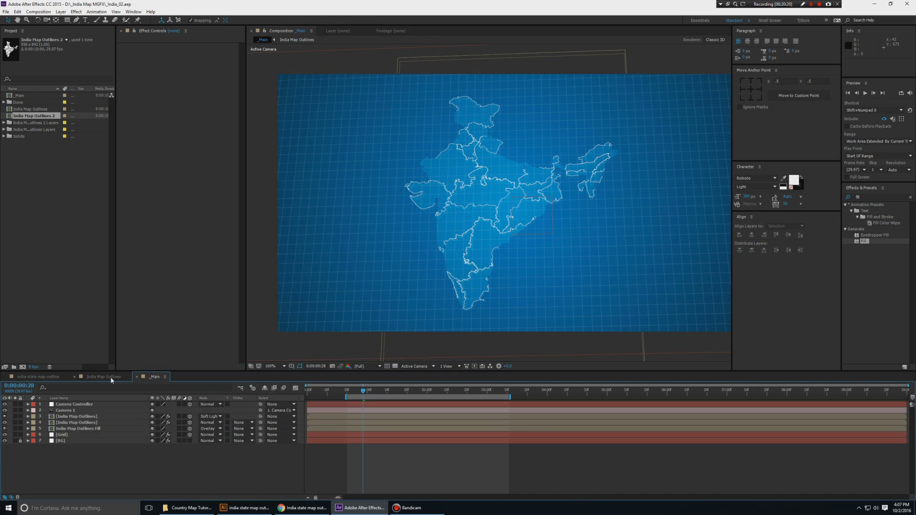
pyautogui.scroll(1, 110, 376)
pyautogui.middleClick(110, 376)
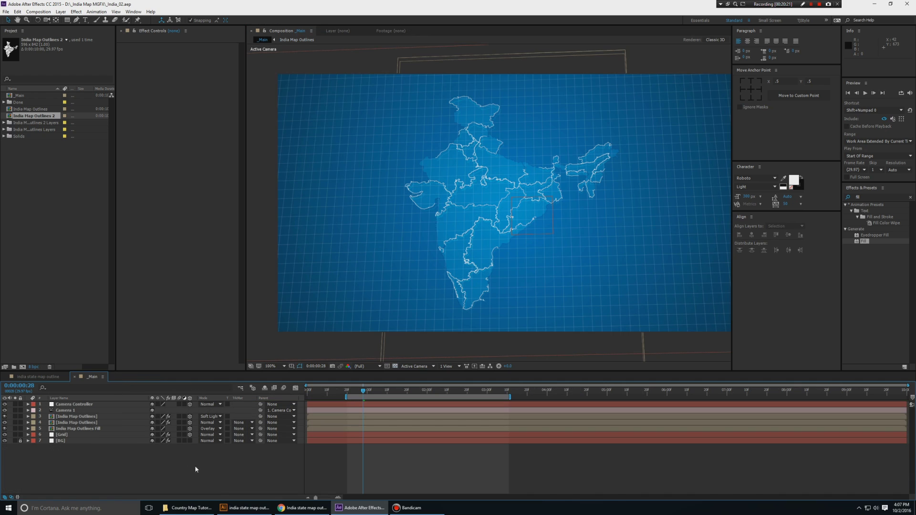
# Duplicate the upper Soft Light outline layer, scale the copy to 255% and place it below the India Map Outlines Fill layer.
pyautogui.click(91, 417)
pyautogui.hotkey('ctrl', 'd')
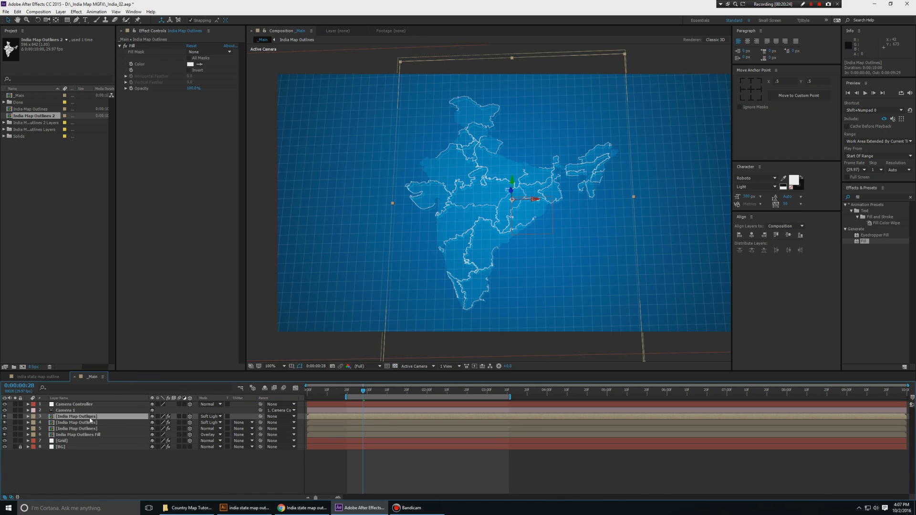
pyautogui.press('s')
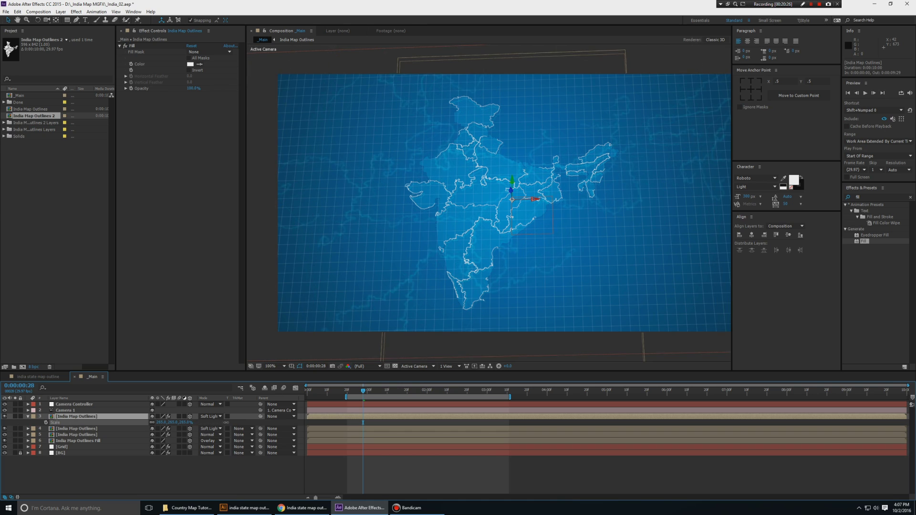
pyautogui.moveTo(226, 422); pyautogui.dragTo(221, 423)
pyautogui.moveTo(103, 418); pyautogui.dragTo(105, 443)
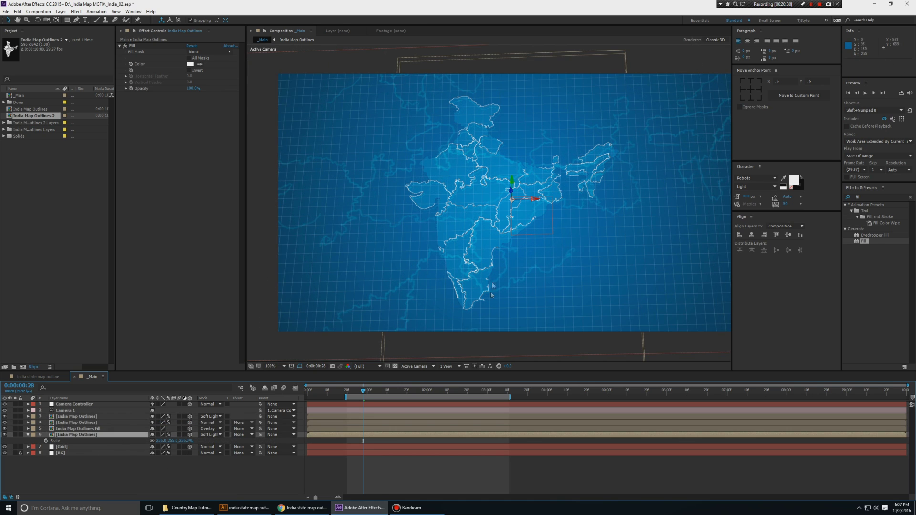
# Reposition the enlarged Soft Light outline copy behind the map, increase its scale further and preview the animation.
pyautogui.moveTo(518, 204); pyautogui.dragTo(600, 397)
pyautogui.scroll(-1, 589, 256)
pyautogui.press('.')
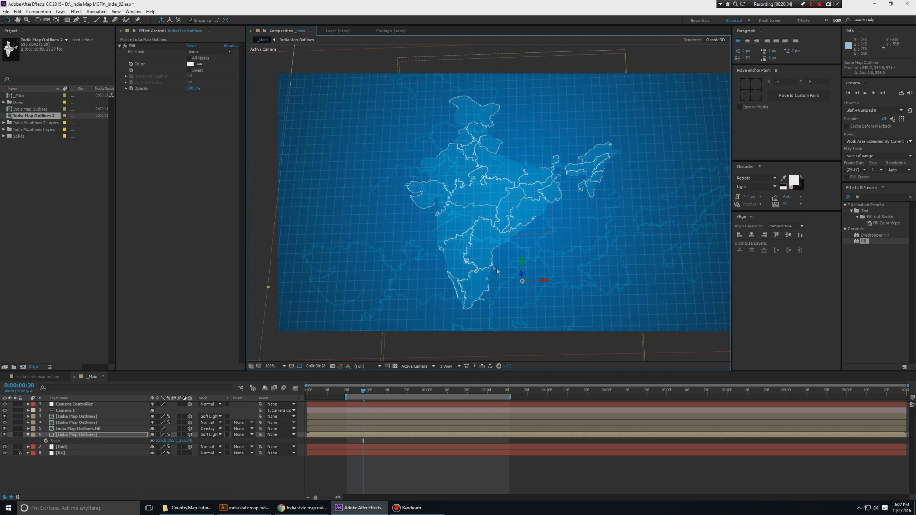
pyautogui.moveTo(523, 285); pyautogui.dragTo(551, 330)
pyautogui.moveTo(525, 283); pyautogui.dragTo(528, 161)
pyautogui.moveTo(544, 201); pyautogui.dragTo(511, 182)
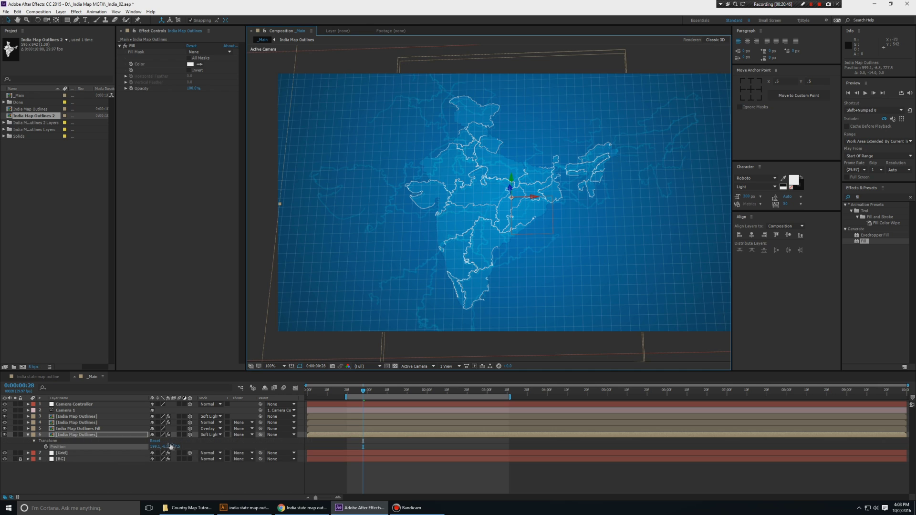
pyautogui.moveTo(161, 441); pyautogui.dragTo(190, 442)
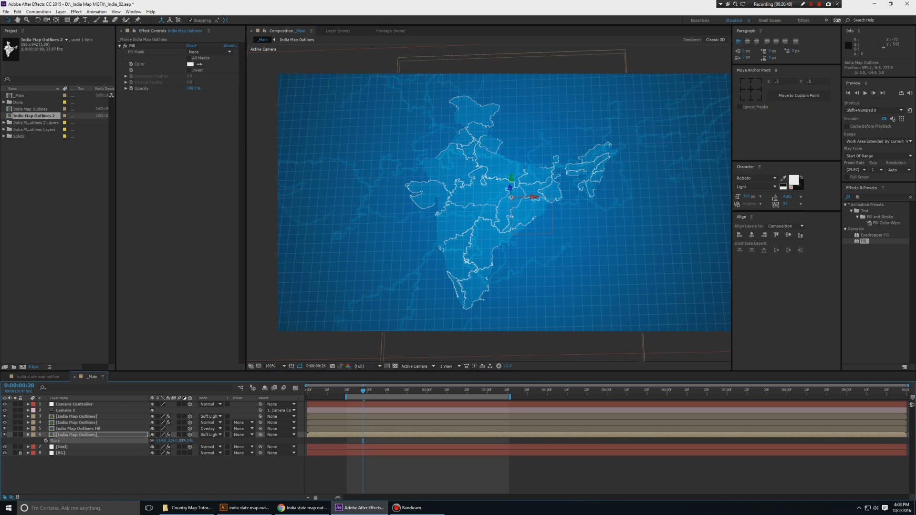
pyautogui.press('space')
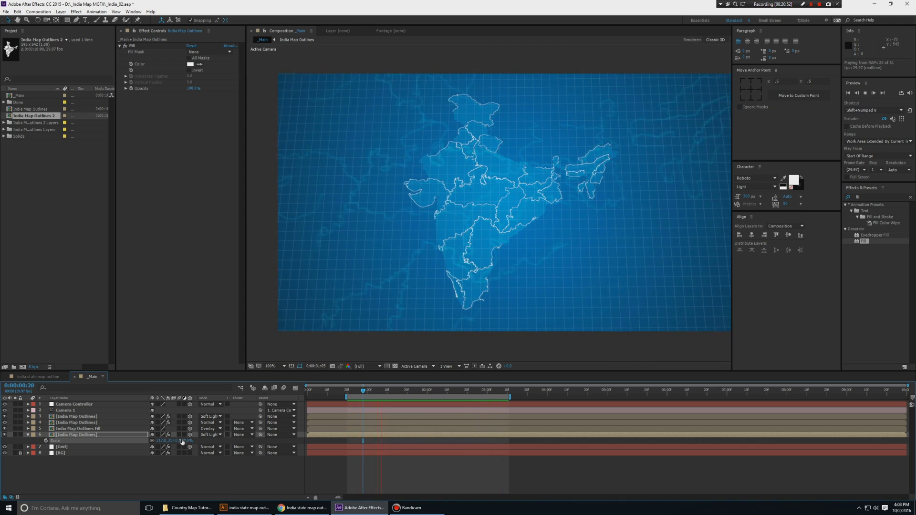
pyautogui.press('space')
# Set the enlarged background outline layer's opacity to 25% and preview the animation.
pyautogui.press('t')
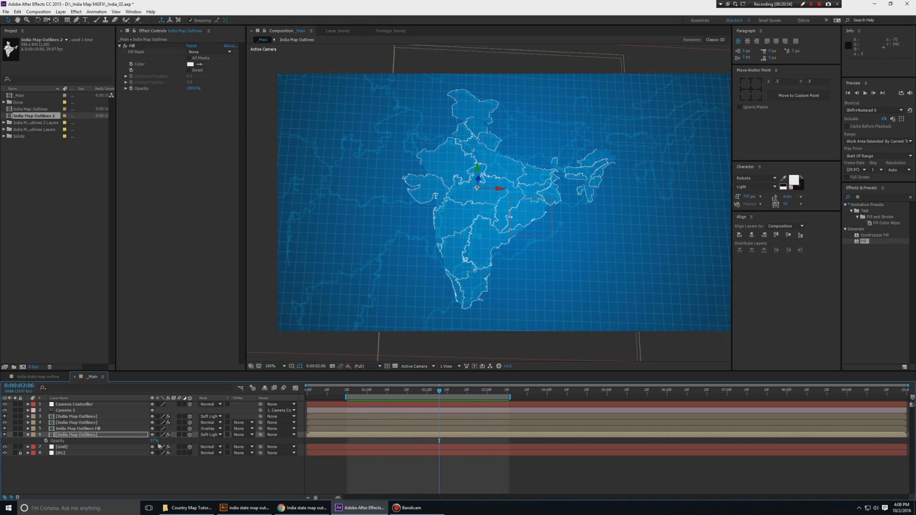
pyautogui.click(155, 441)
pyautogui.write('25')
pyautogui.press('Return')
pyautogui.press('space')
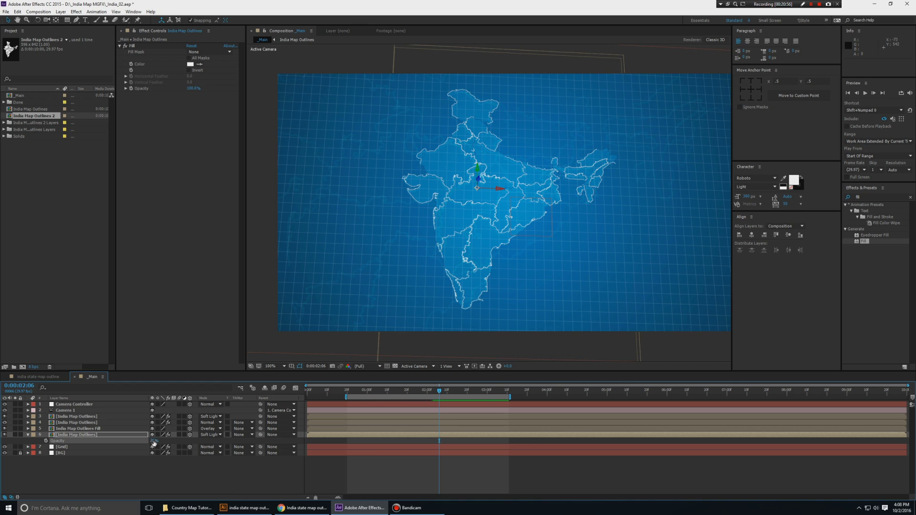
pyautogui.press('space')
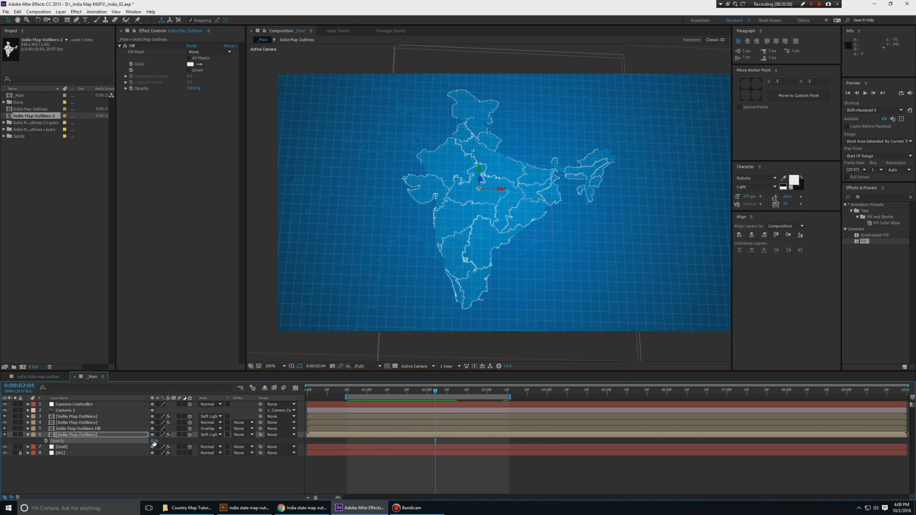
# Set the enlarged background outline layer's Z position to 150.
pyautogui.press('p')
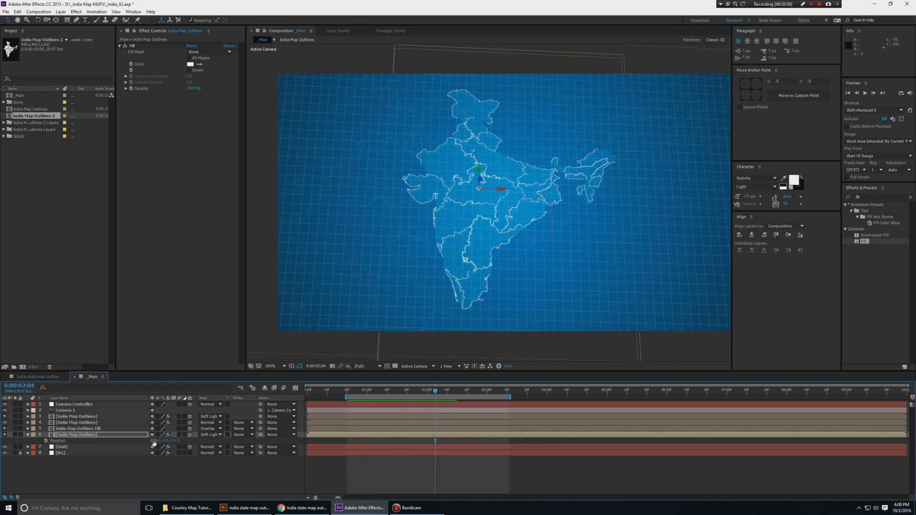
pyautogui.moveTo(179, 443)
pyautogui.mouseDown()
pyautogui.moveTo(155, 445)
pyautogui.moveTo(179, 442)
pyautogui.mouseUp()
pyautogui.click(178, 443)
pyautogui.write('150')
pyautogui.press('Return')
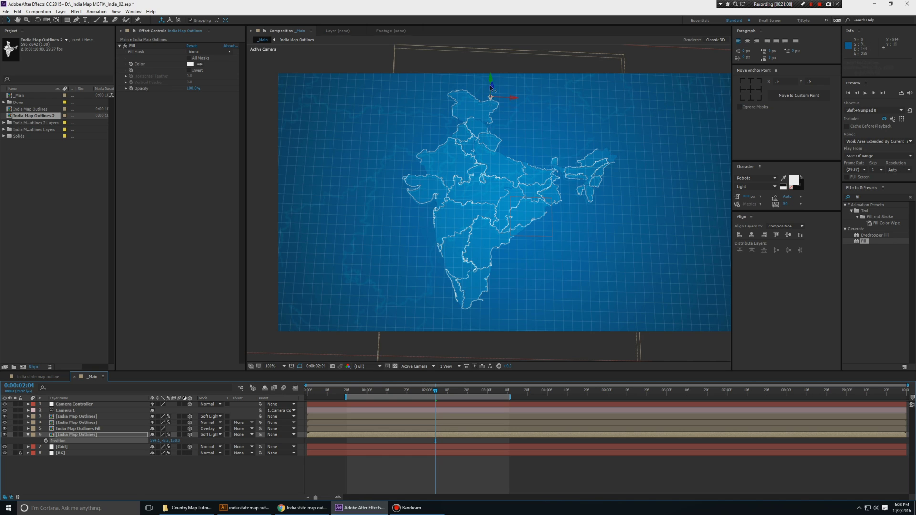
# Move the enlarged background outline layer toward the map's lower right, nudge it slightly upward and preview the animation.
pyautogui.moveTo(491, 88); pyautogui.dragTo(587, 262)
pyautogui.press('space')
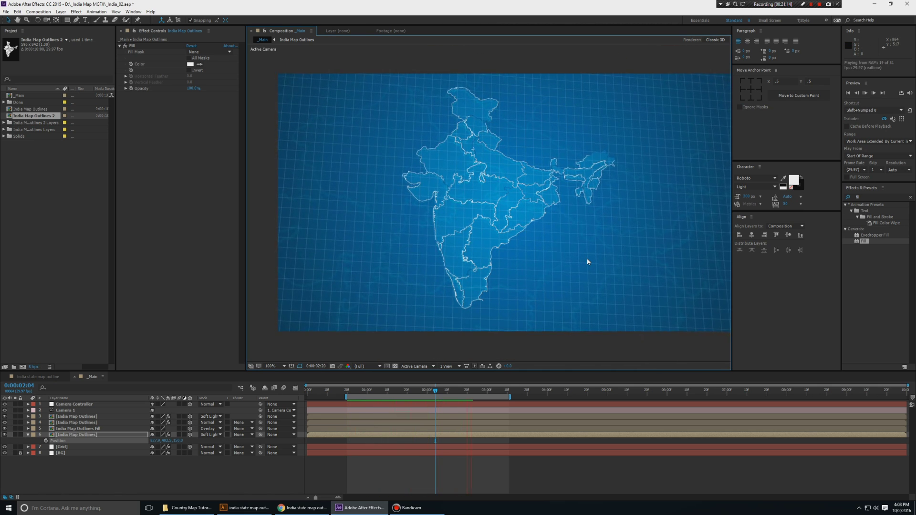
pyautogui.press('space')
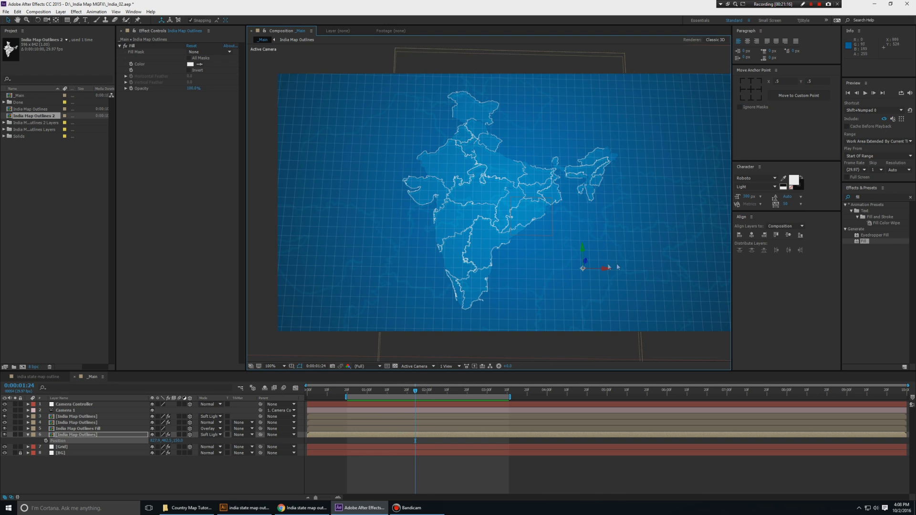
pyautogui.moveTo(646, 230)
pyautogui.mouseDown()
pyautogui.moveTo(634, 227)
pyautogui.moveTo(633, 237)
pyautogui.mouseUp()
pyautogui.click(105, 434)
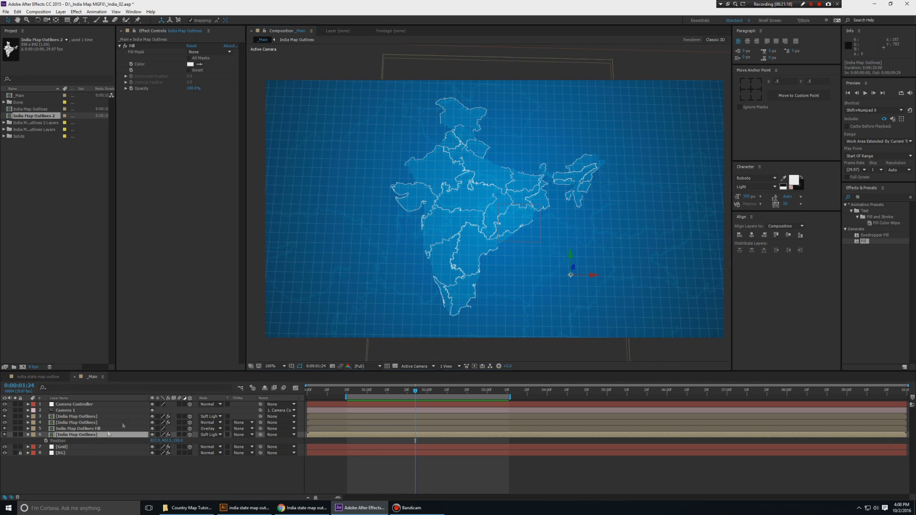
pyautogui.moveTo(571, 259); pyautogui.dragTo(572, 253)
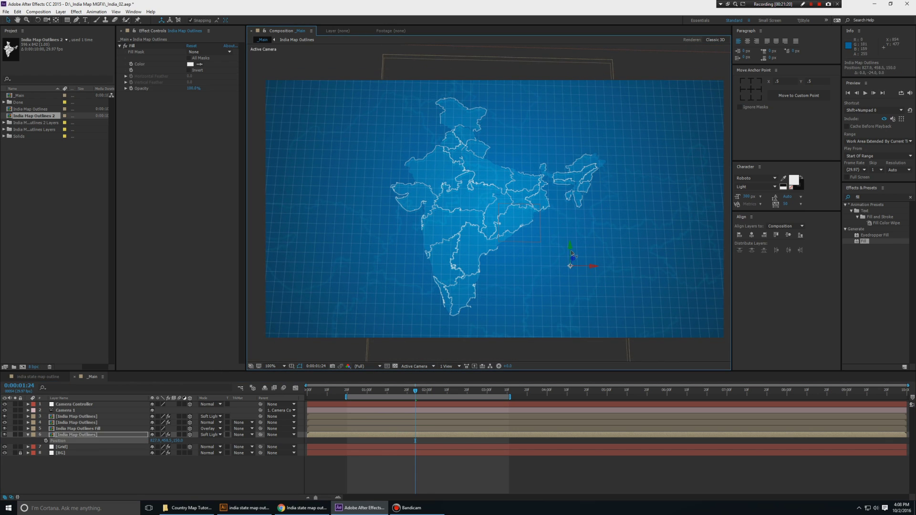
pyautogui.press('space')
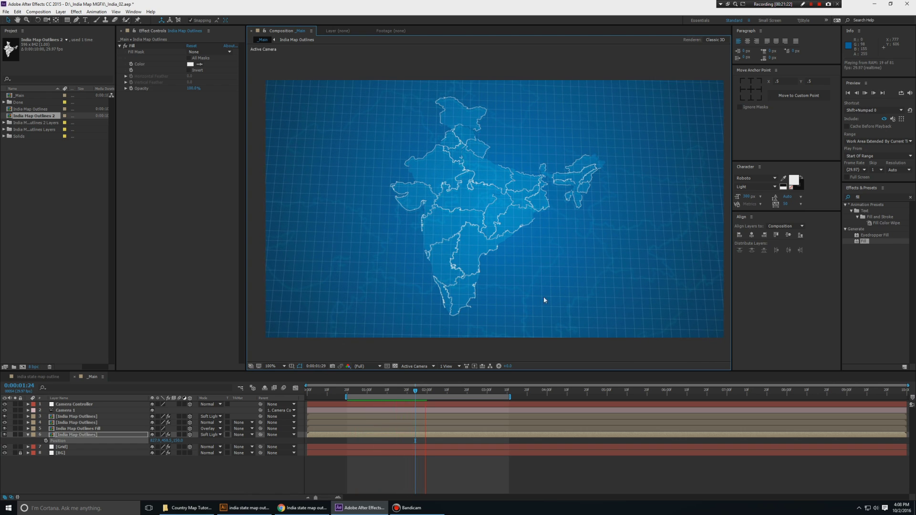
pyautogui.click(171, 474)
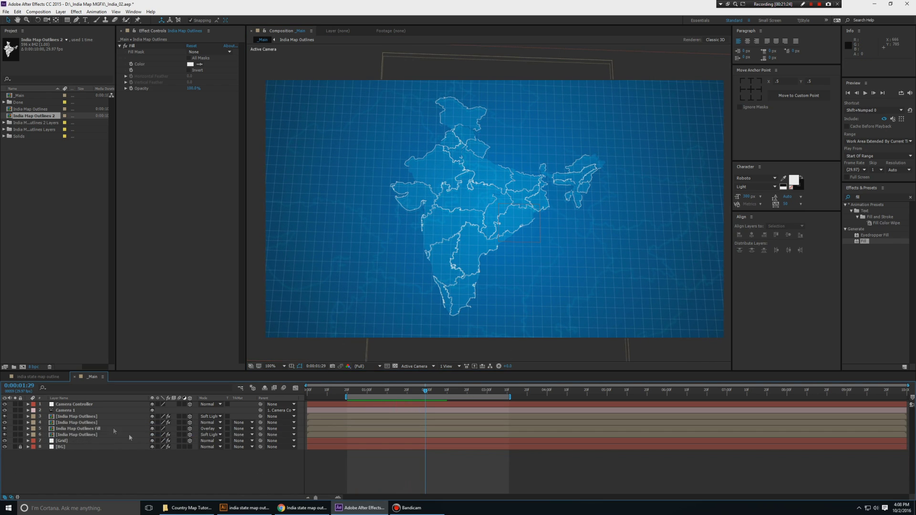
# Try offsetting a duplicate of the upper Soft Light outline layer, then delete the duplicate.
pyautogui.click(497, 201)
pyautogui.hotkey('ctrl', 'd')
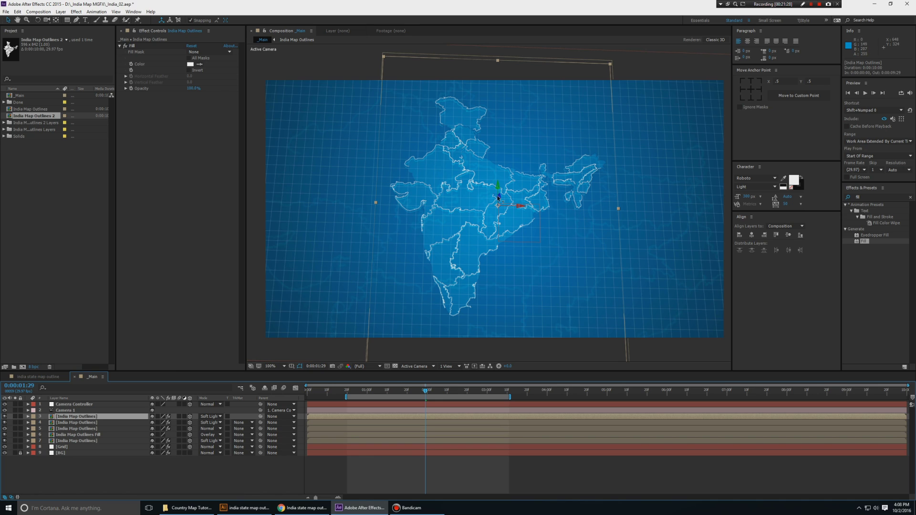
pyautogui.moveTo(498, 197); pyautogui.dragTo(505, 198)
pyautogui.press('Delete')
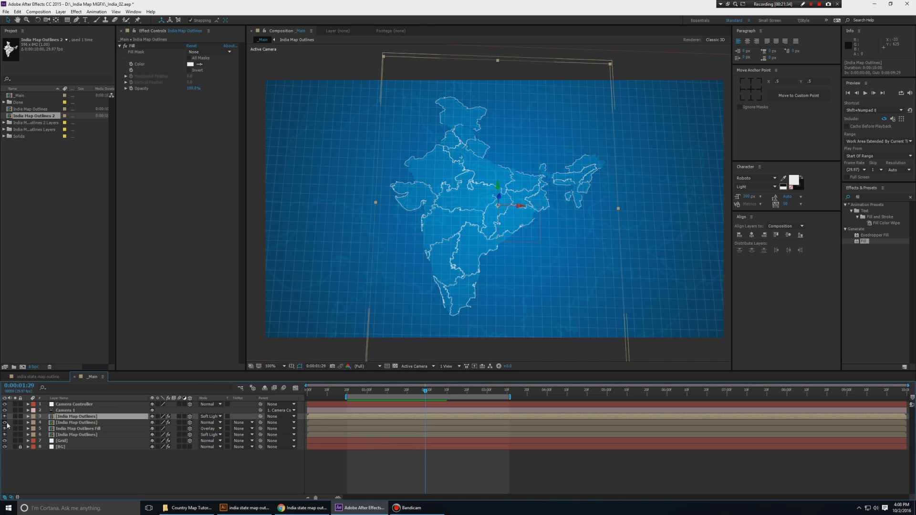
# Check the Normal-mode outline layer by toggling its visibility, try offsetting a duplicate of it in depth and delete the duplicate.
pyautogui.click(5, 423)
pyautogui.click(5, 423)
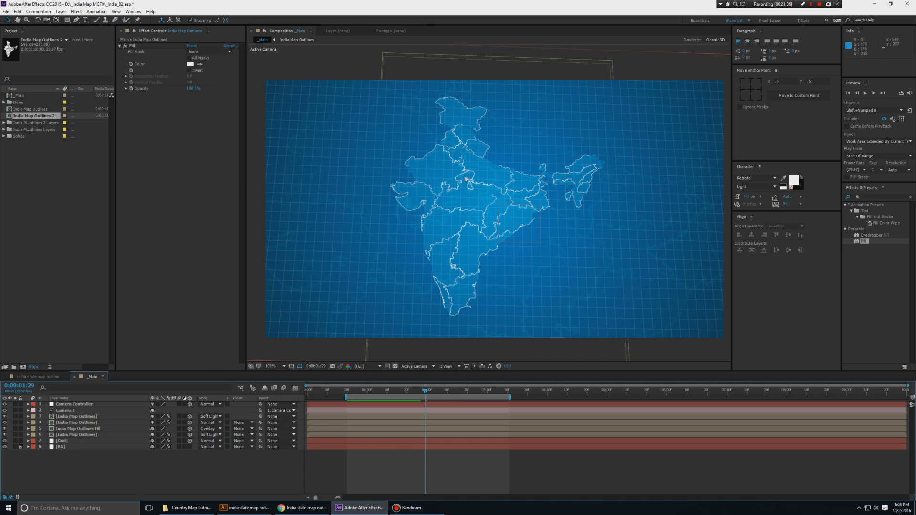
pyautogui.click(81, 424)
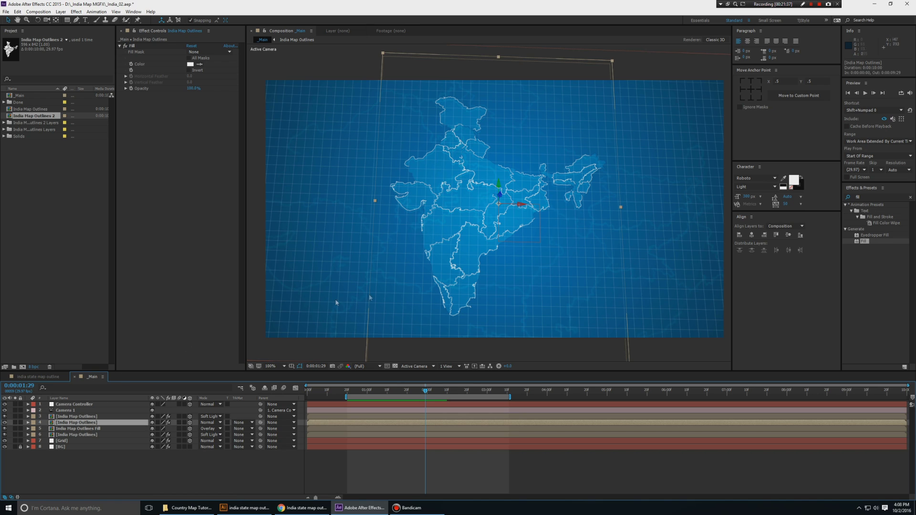
pyautogui.hotkey('ctrl', 'd')
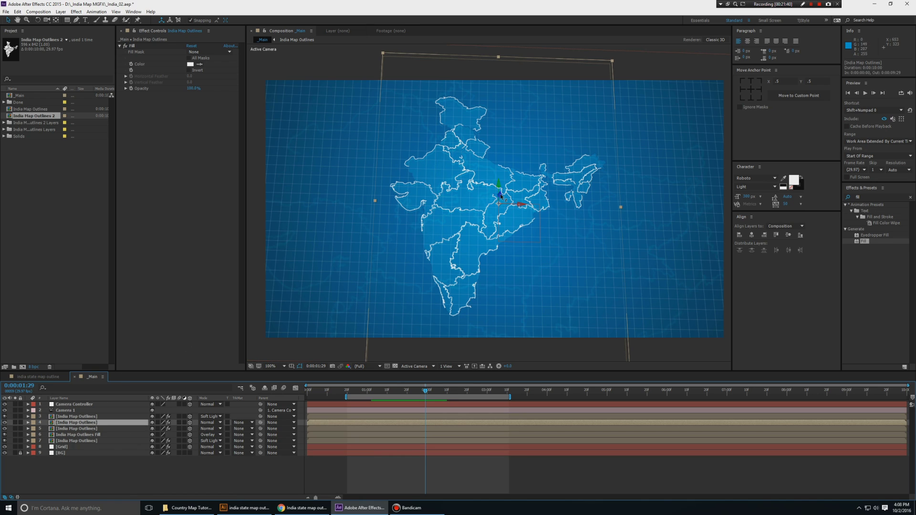
pyautogui.moveTo(500, 196); pyautogui.dragTo(500, 202)
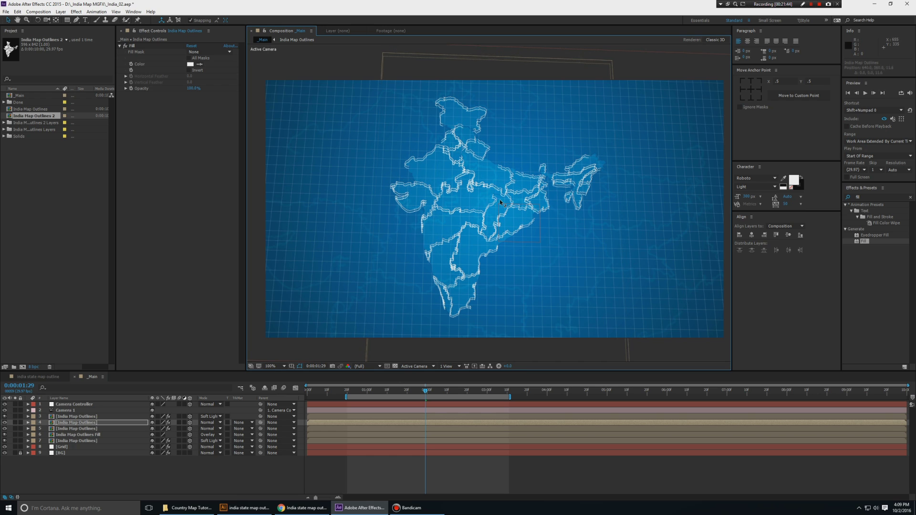
pyautogui.press('Delete')
# Duplicate the upper Soft Light outline layer, shift the copy slightly in depth and preview the animation.
pyautogui.click(88, 419)
pyautogui.hotkey('ctrl', 'd')
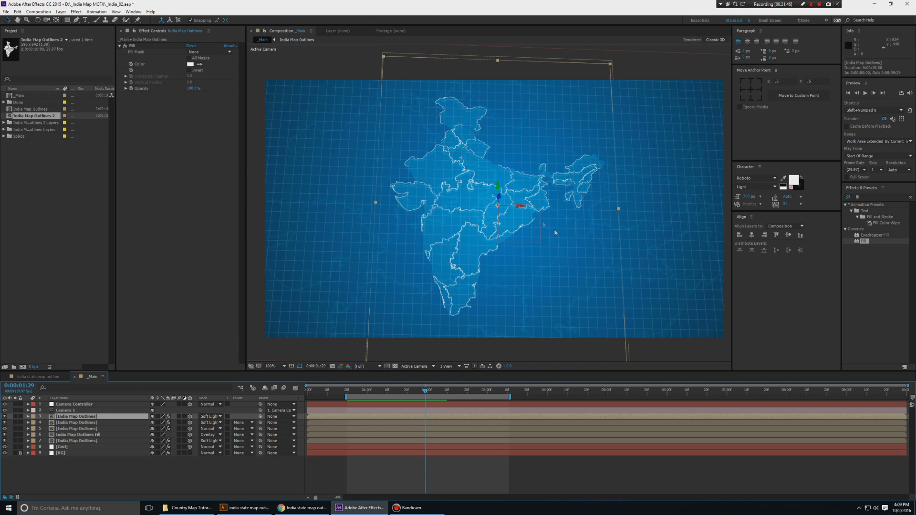
pyautogui.moveTo(501, 202); pyautogui.dragTo(497, 187)
pyautogui.press('t')
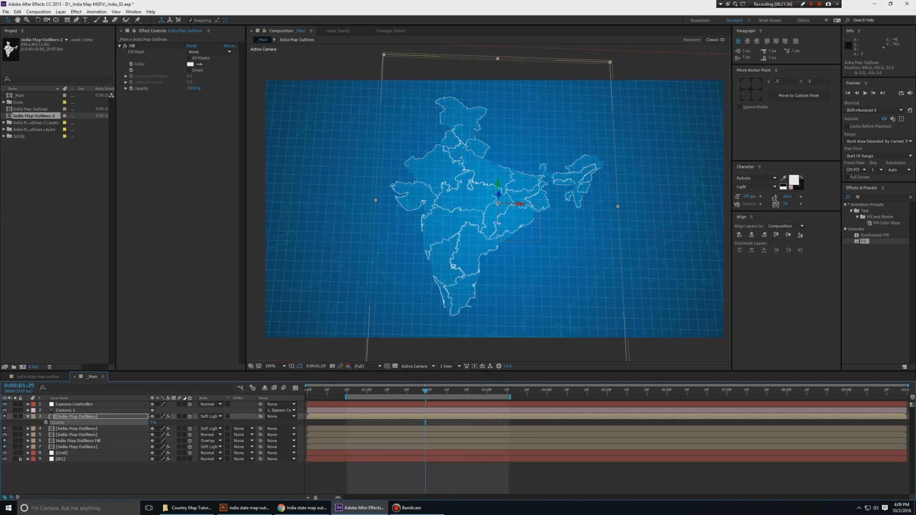
pyautogui.click(172, 472)
pyautogui.press('e')
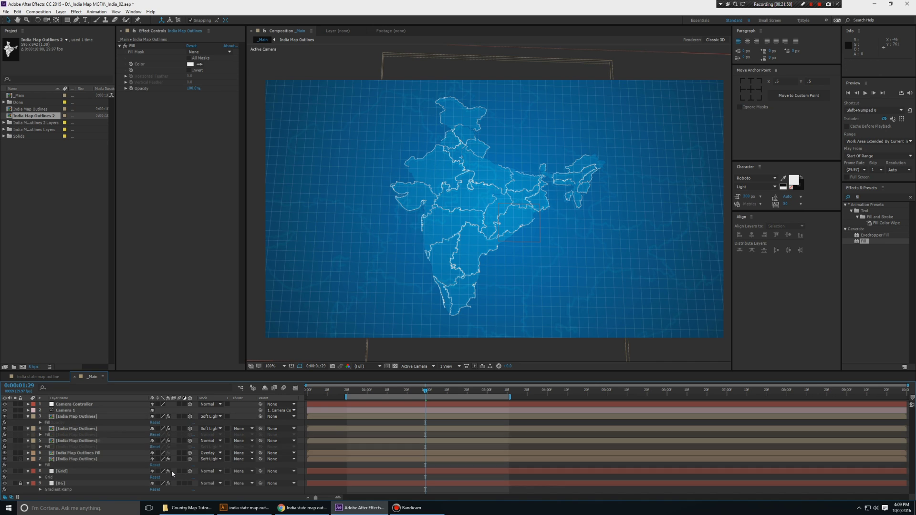
pyautogui.press('e')
pyautogui.press('space')
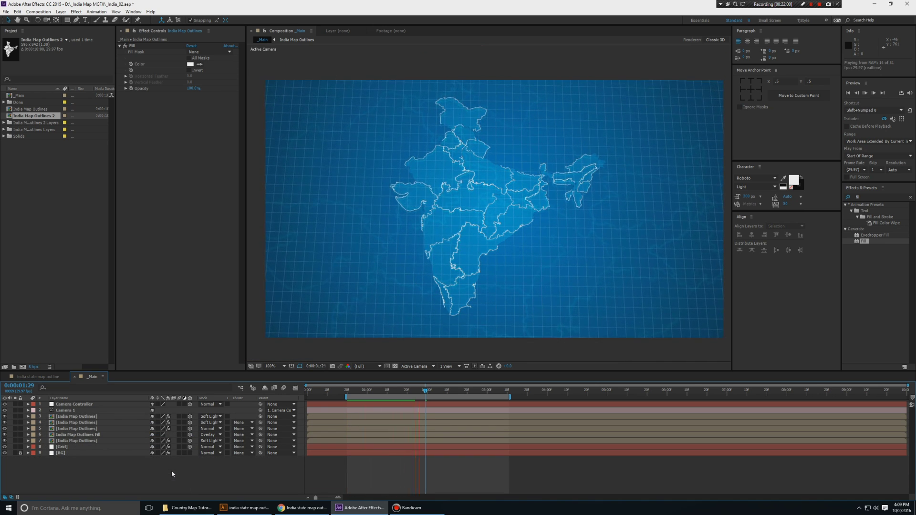
pyautogui.press('space')
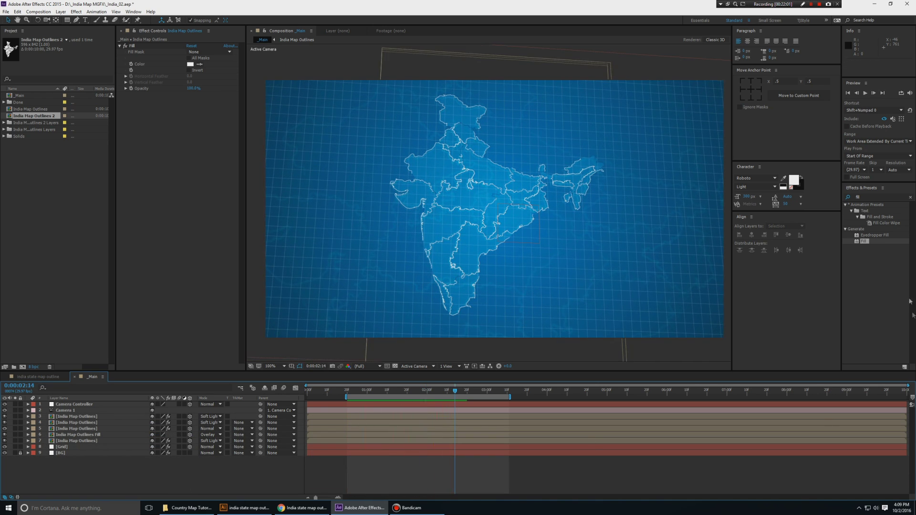
# Find the Glow effect and apply it to the Normal-mode India Map Outlines layer.
pyautogui.click(877, 197)
pyautogui.write('glow')
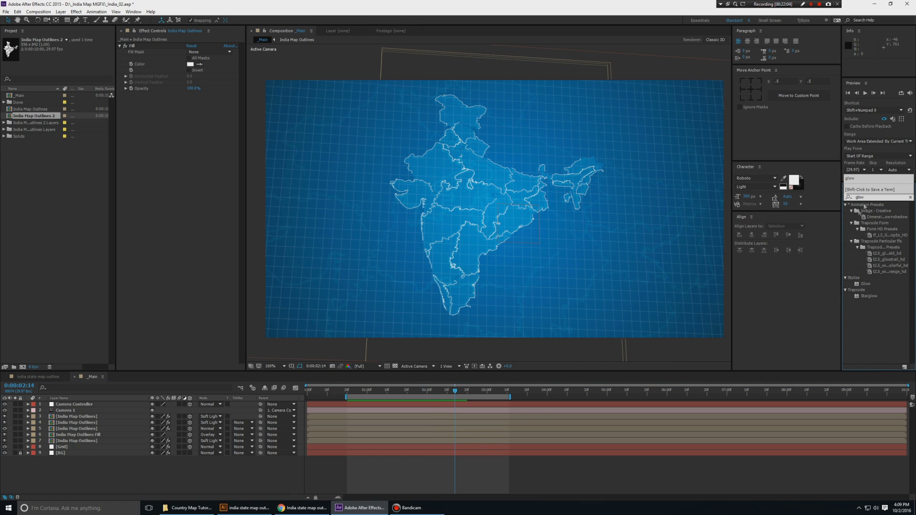
pyautogui.moveTo(867, 285); pyautogui.dragTo(93, 429)
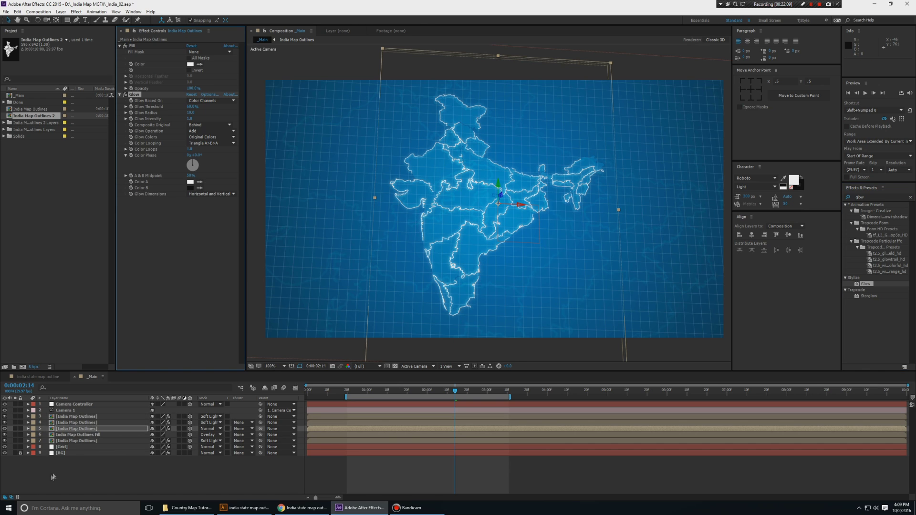
# Try copying the Glow effect to the Soft Light outline layers and India Map Outlines Fill, then undo the changes.
pyautogui.click(80, 417)
pyautogui.keyDown('shift'); pyautogui.click(80, 423); pyautogui.keyUp('shift')
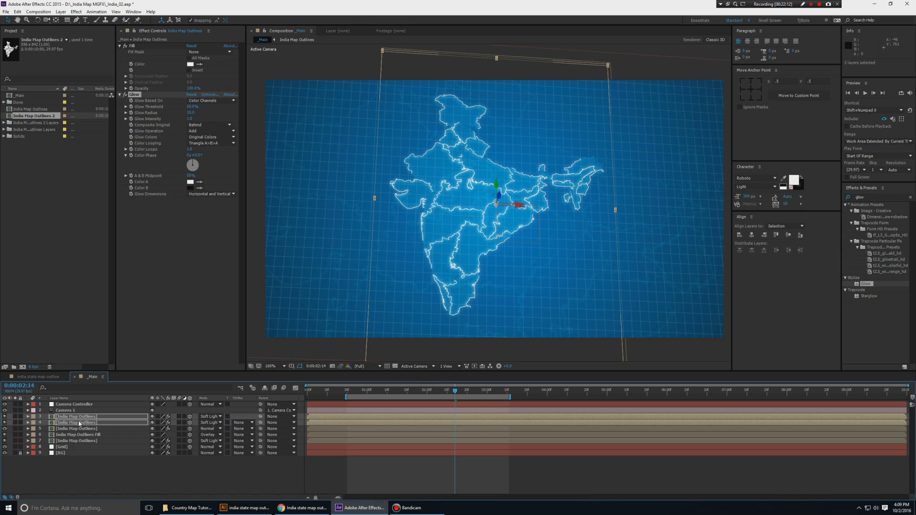
pyautogui.click(84, 435)
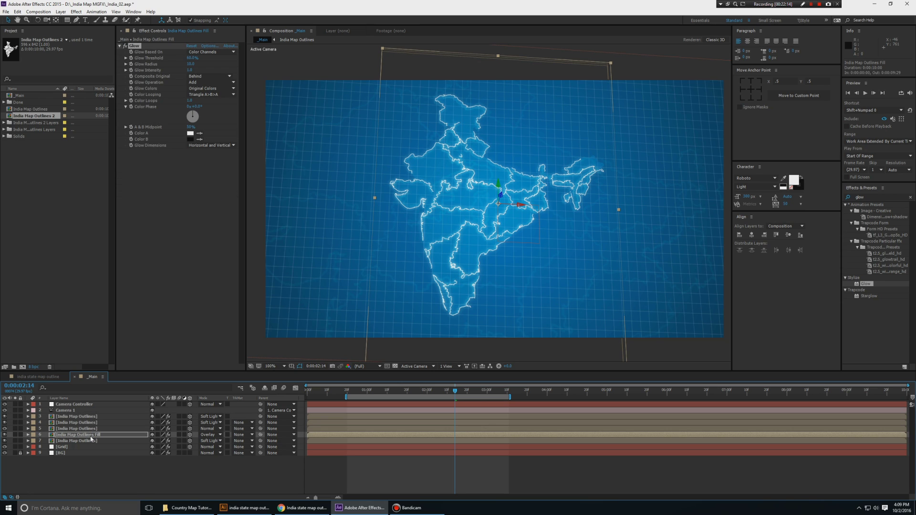
pyautogui.hotkey('ctrl', 'z')
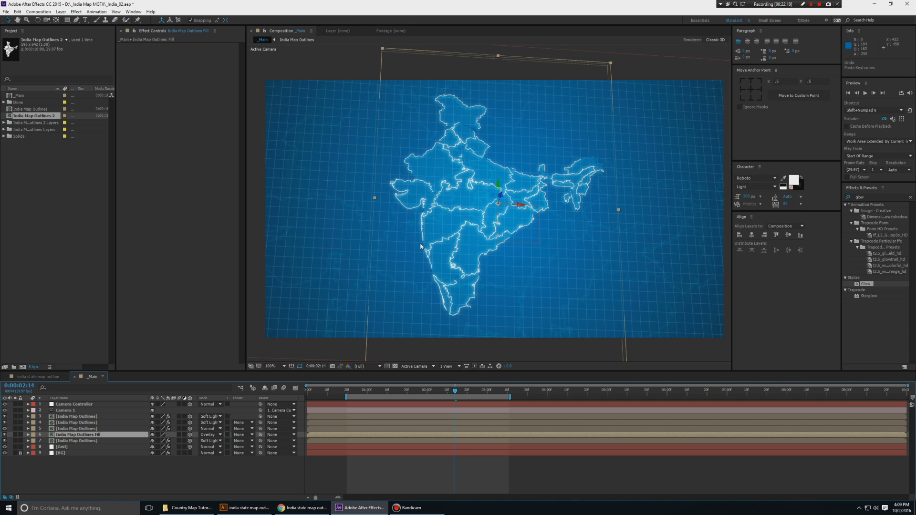
pyautogui.click(96, 417)
pyautogui.keyDown('shift'); pyautogui.click(96, 422); pyautogui.keyUp('shift')
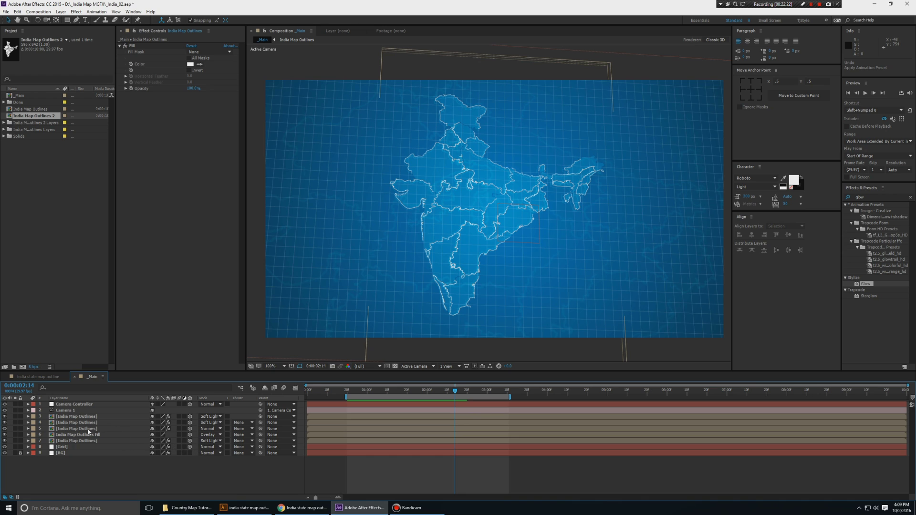
# Paste the copied Glow effect onto the Normal-mode India Map Outlines layer and preview the animation.
pyautogui.click(89, 429)
pyautogui.hotkey('ctrl', 'v')
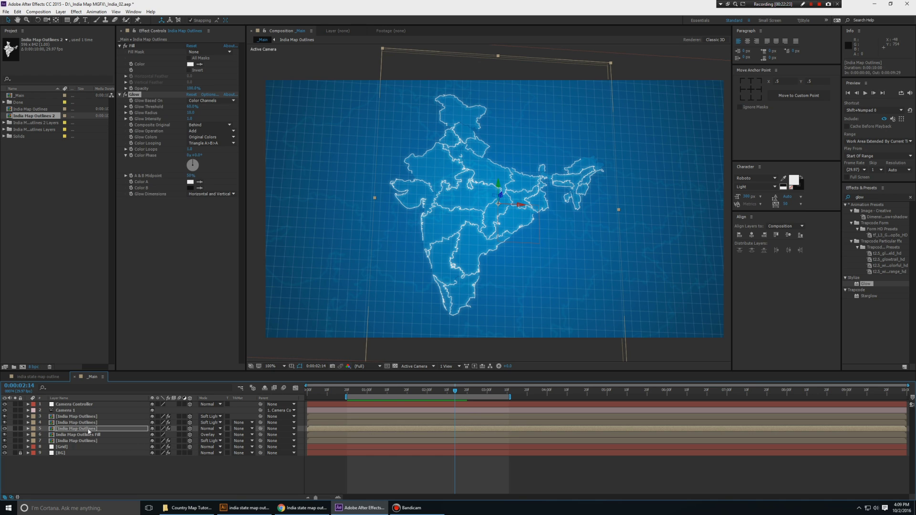
pyautogui.click(285, 390)
pyautogui.press('space')
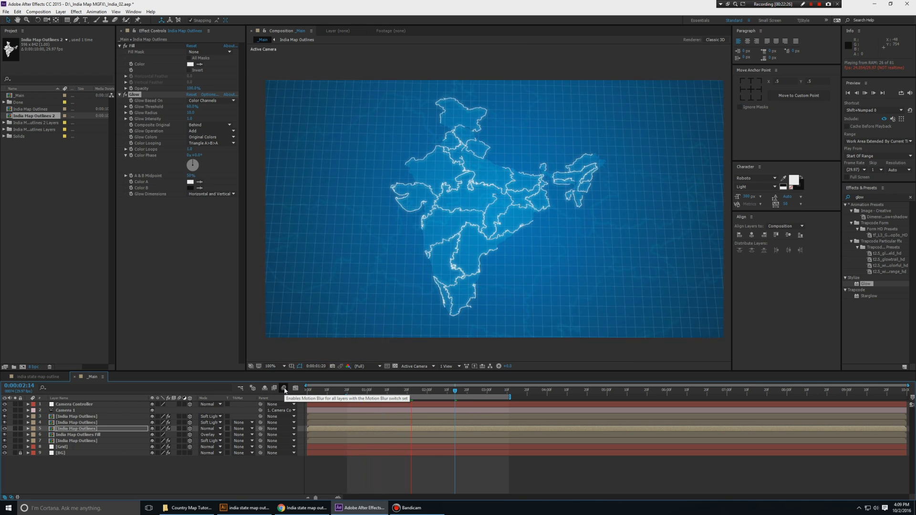
pyautogui.press('space')
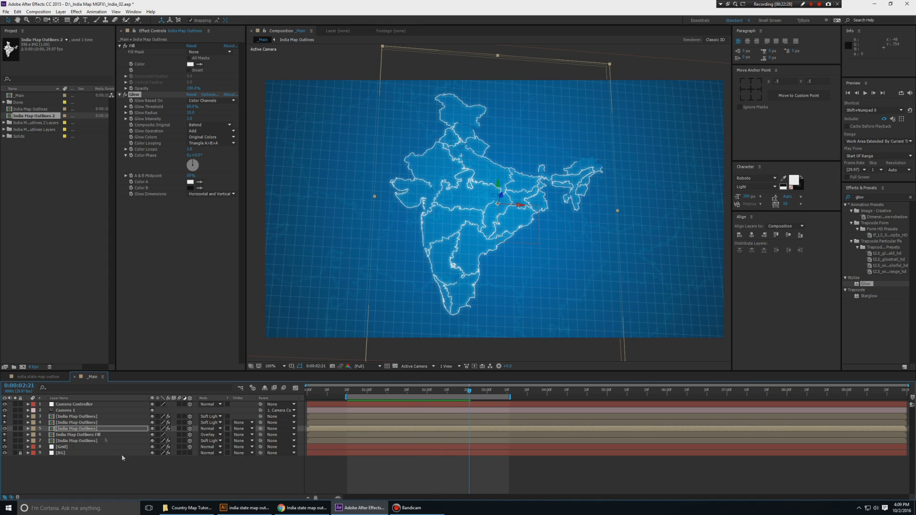
# Sample a blue from the map view as the Fill color of the Normal-mode India Map Outlines layer.
pyautogui.press('space')
pyautogui.press('space')
pyautogui.click(83, 431)
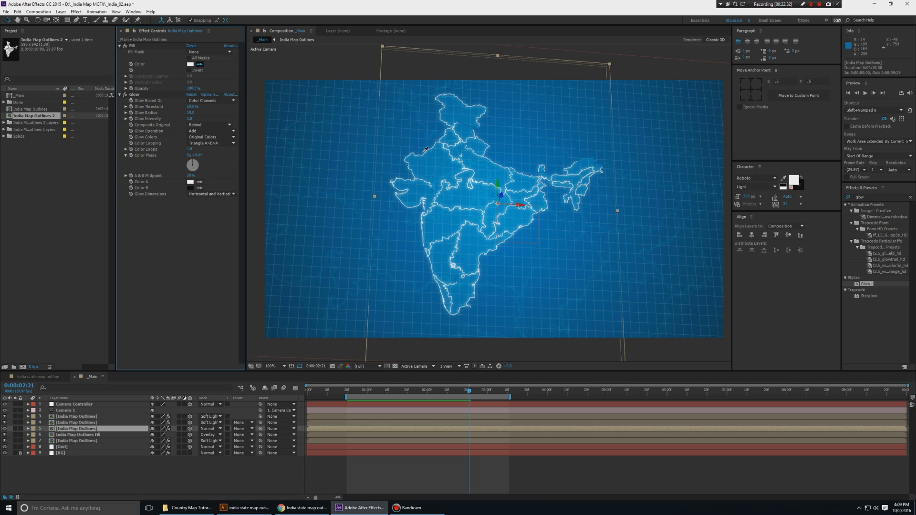
pyautogui.click(200, 64)
pyautogui.click(426, 158)
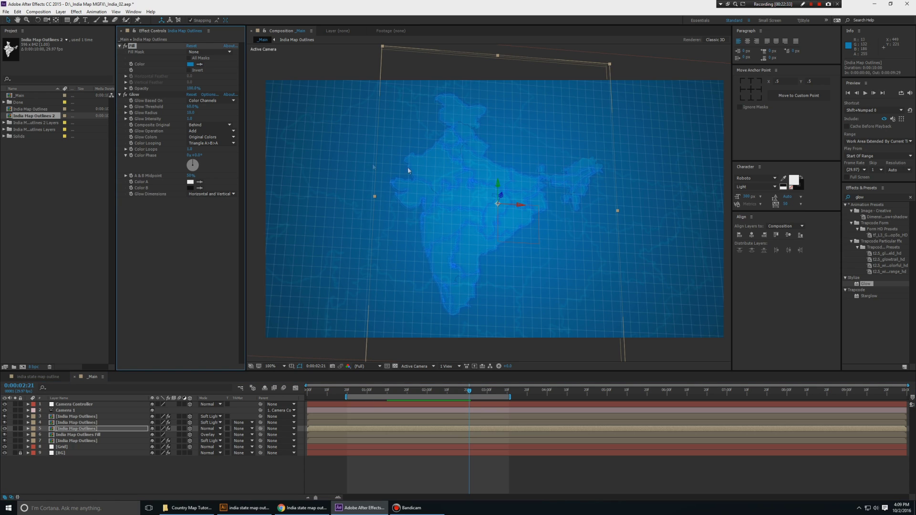
# Adjust the outline layer's Fill color to a bright cyan and preview the animation.
pyautogui.click(193, 65)
pyautogui.moveTo(176, 242); pyautogui.dragTo(180, 259)
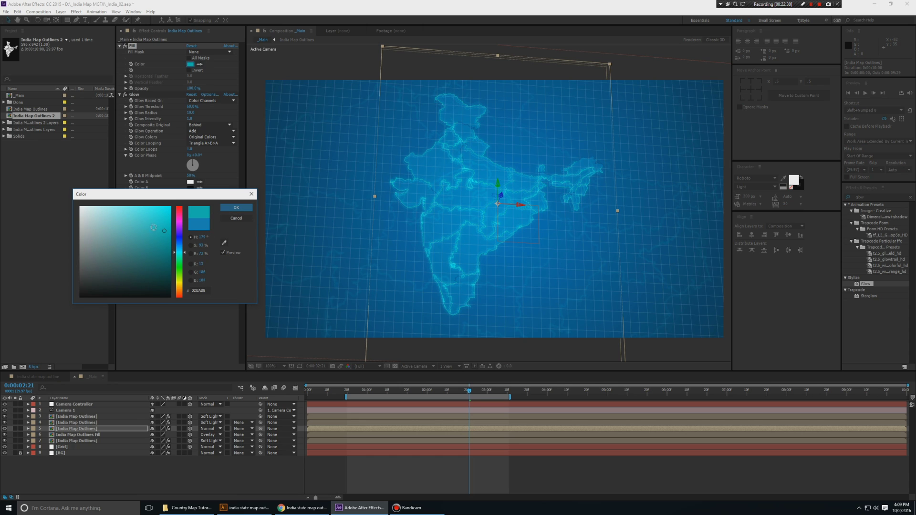
pyautogui.moveTo(153, 228); pyautogui.dragTo(198, 210)
pyautogui.click(237, 208)
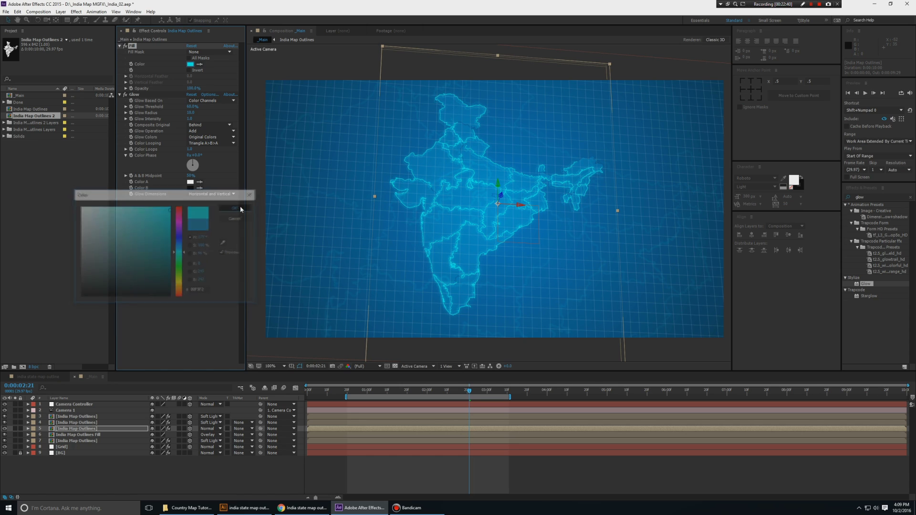
pyautogui.press('space')
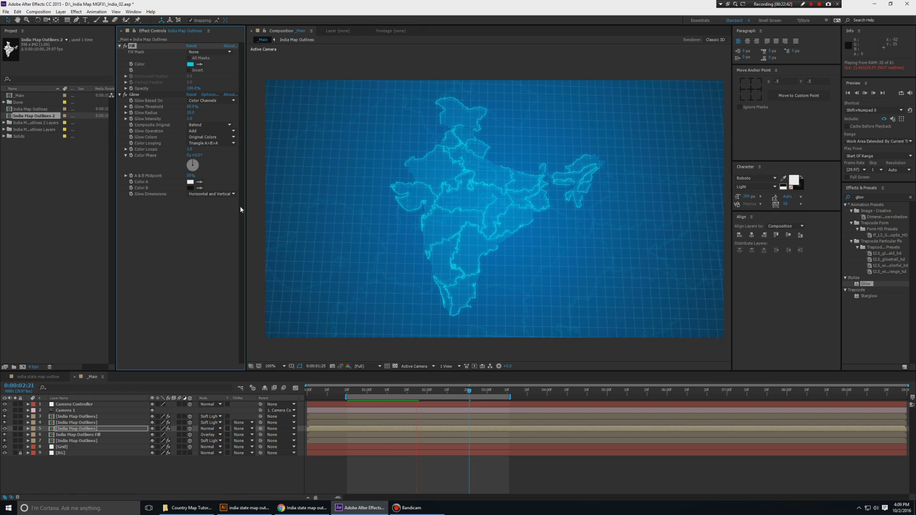
pyautogui.press('space')
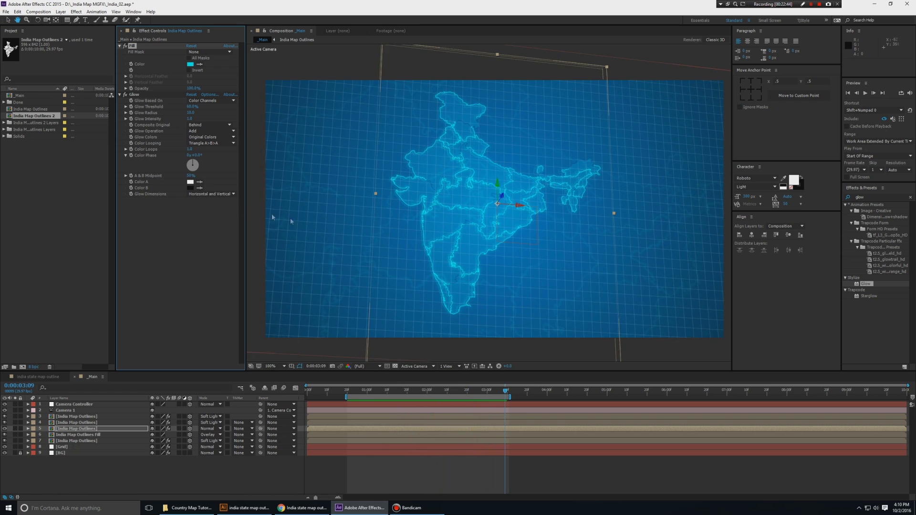
pyautogui.press('space')
pyautogui.moveTo(568, 227); pyautogui.dragTo(560, 228)
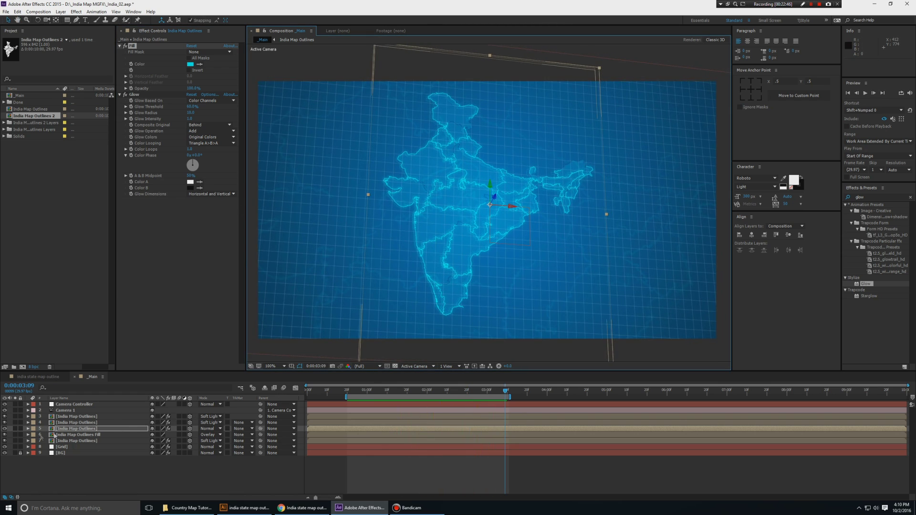
# Duplicate the Grid layer and check how the grids are layered in the india state map outline composition.
pyautogui.click(67, 448)
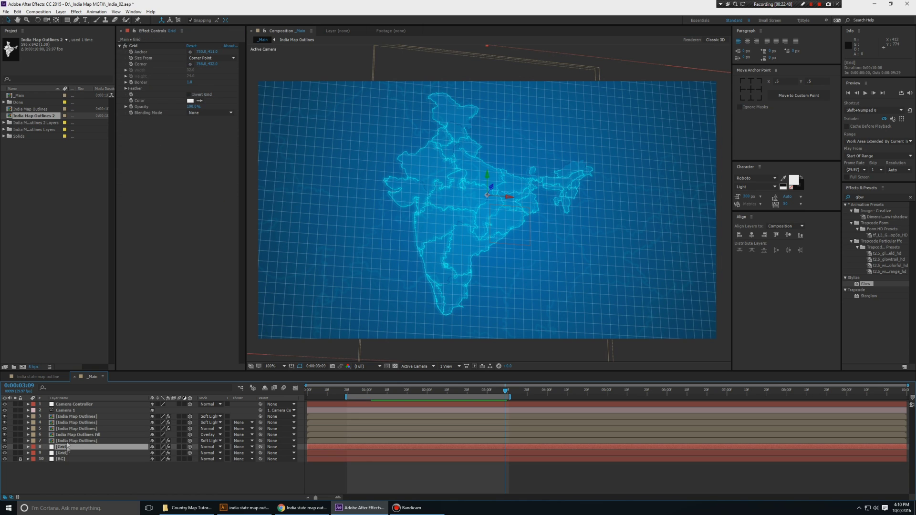
pyautogui.click(66, 375)
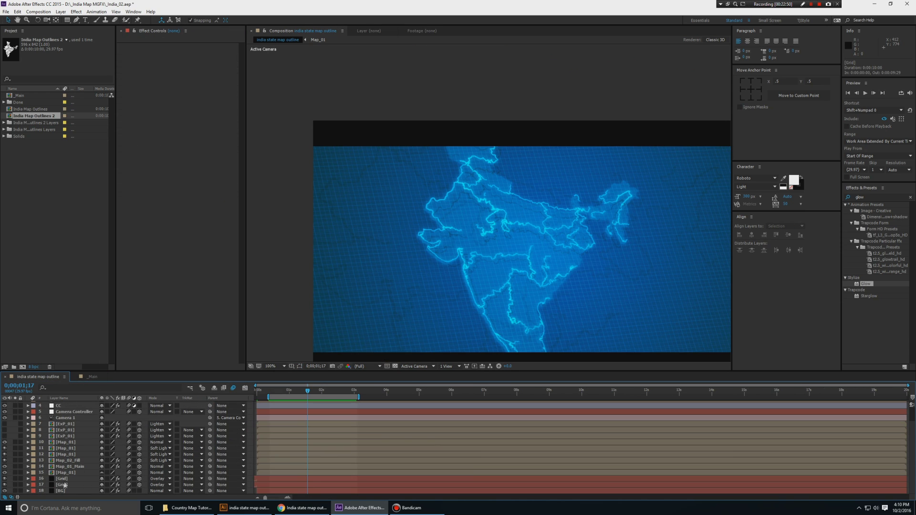
pyautogui.click(97, 377)
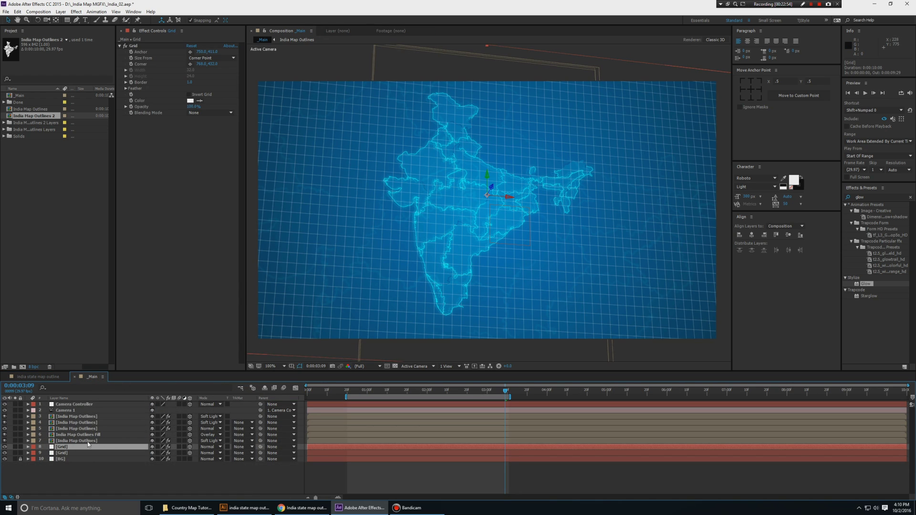
# Try changing the scale of the duplicated Grid layer, and undo the change.
pyautogui.press('s')
pyautogui.moveTo(162, 454)
pyautogui.mouseDown()
pyautogui.moveTo(146, 454)
pyautogui.moveTo(154, 454)
pyautogui.mouseUp()
pyautogui.hotkey('ctrl', 'z')
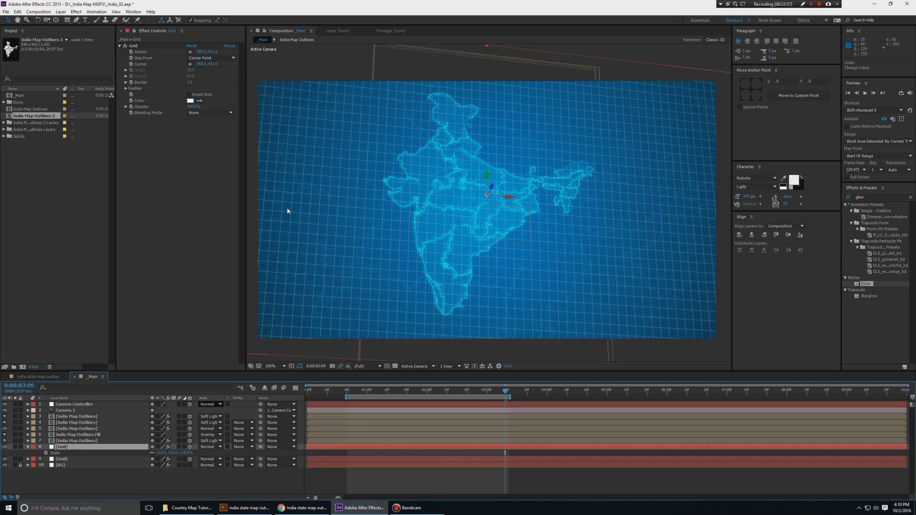
# Move the duplicate's Grid effect anchor closer to its corner for a finer grid, and lower the layer's opacity to faint lines.
pyautogui.click(201, 53)
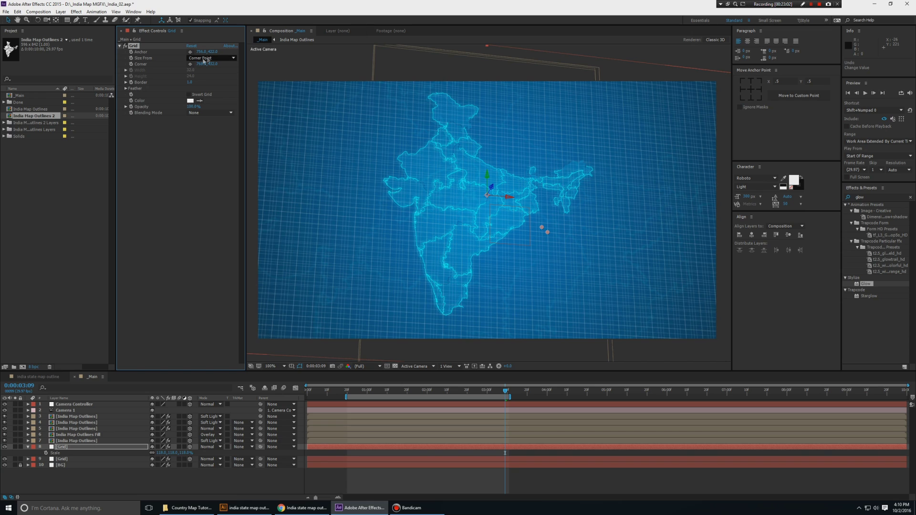
pyautogui.moveTo(199, 51); pyautogui.dragTo(201, 52)
pyautogui.press('t')
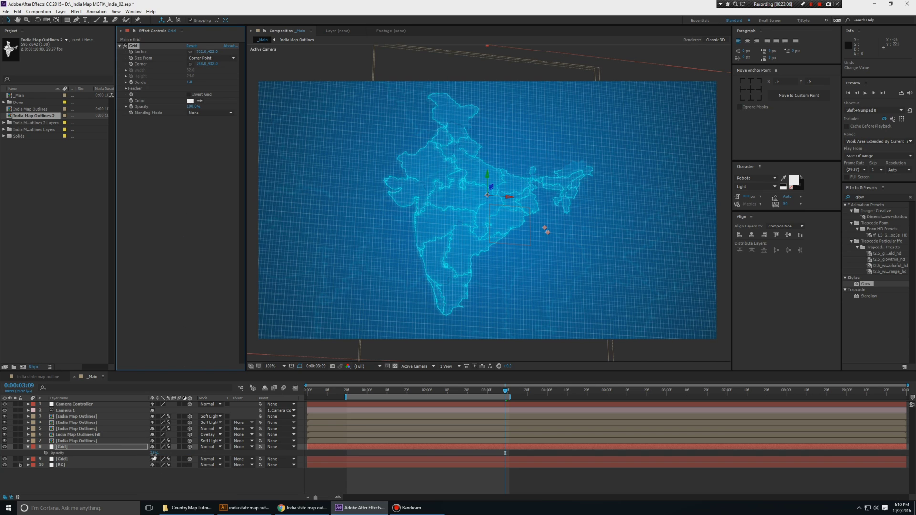
pyautogui.moveTo(153, 453); pyautogui.dragTo(204, 446)
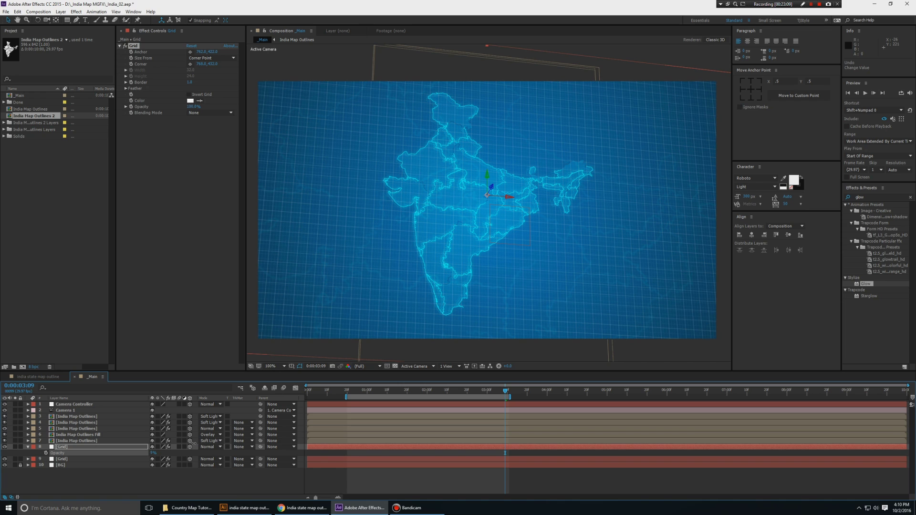
pyautogui.moveTo(194, 444); pyautogui.dragTo(193, 443)
pyautogui.click(152, 452)
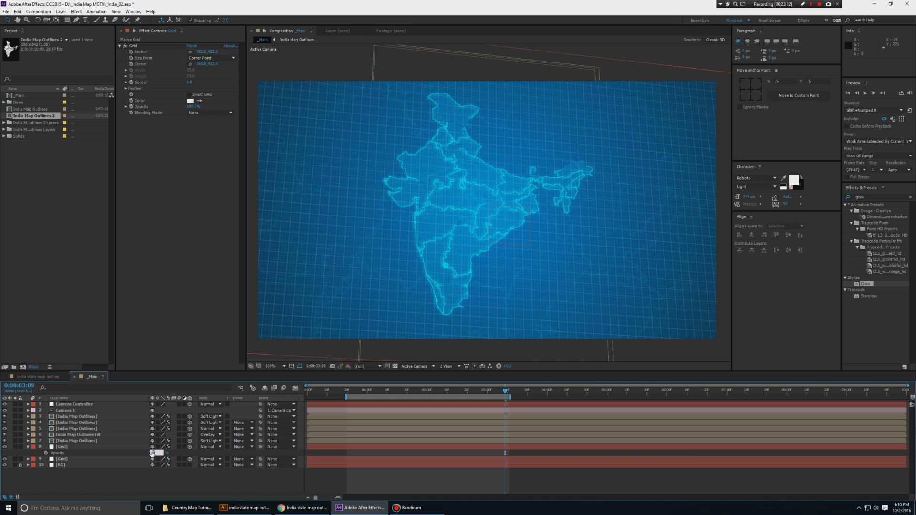
pyautogui.press('Return')
pyautogui.press('t')
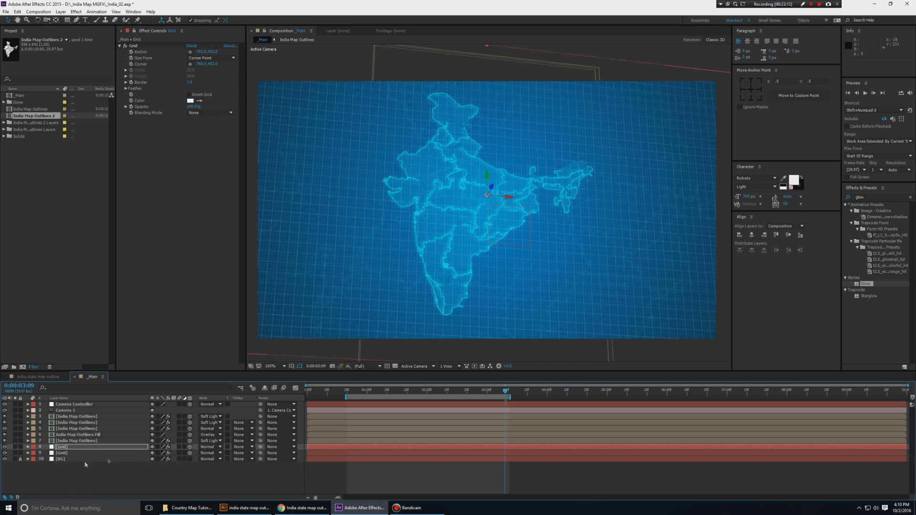
# Preview the animation with the finer Grid layer, hide that layer and save the project.
pyautogui.click(5, 448)
pyautogui.click(5, 448)
pyautogui.click(5, 448)
pyautogui.click(147, 477)
pyautogui.press('space')
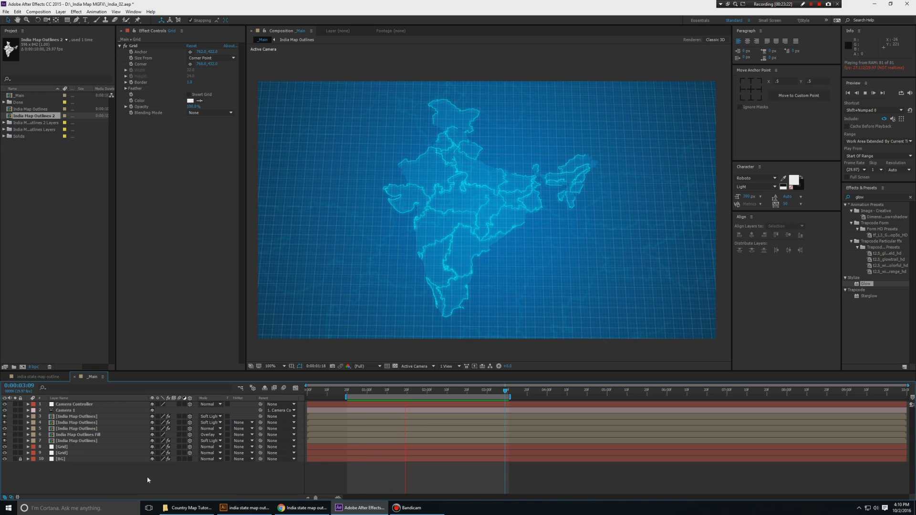
pyautogui.press('space')
pyautogui.hotkey('ctrl', 's')
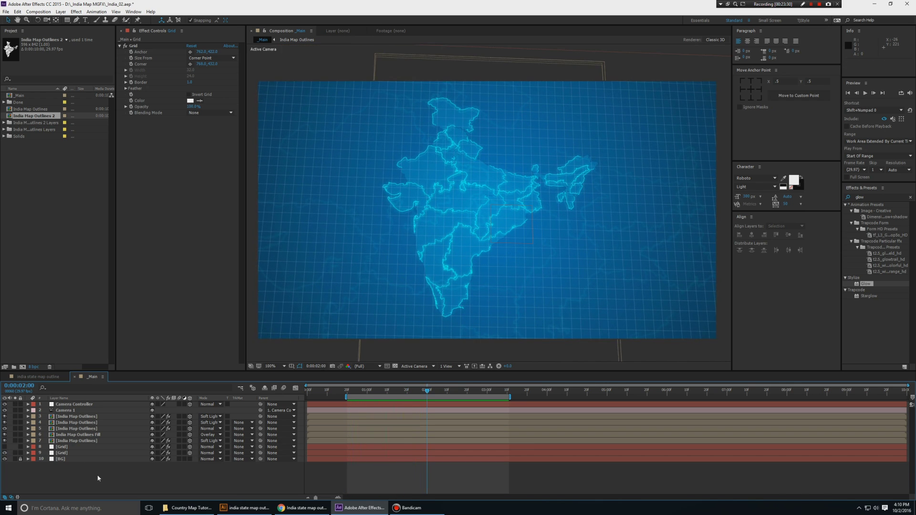
# Add an adjustment layer above all layers of the _Main composition and rename it CC.
pyautogui.rightClick(148, 475)
pyautogui.moveTo(162, 409)
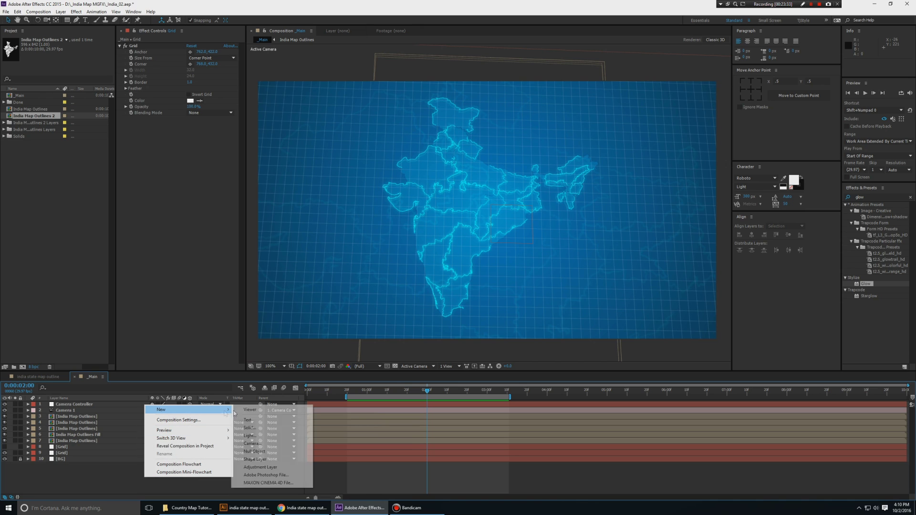
pyautogui.click(260, 467)
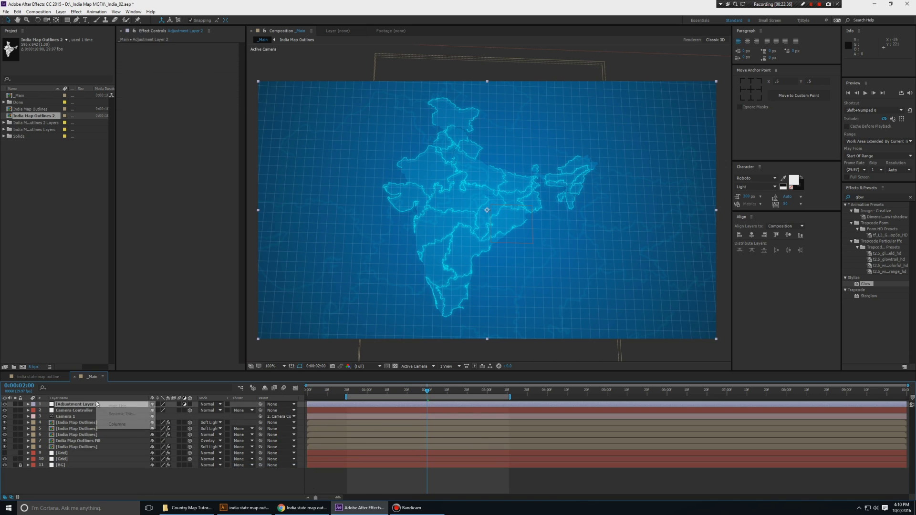
pyautogui.rightClick(85, 405)
pyautogui.click(101, 400)
pyautogui.write('CC')
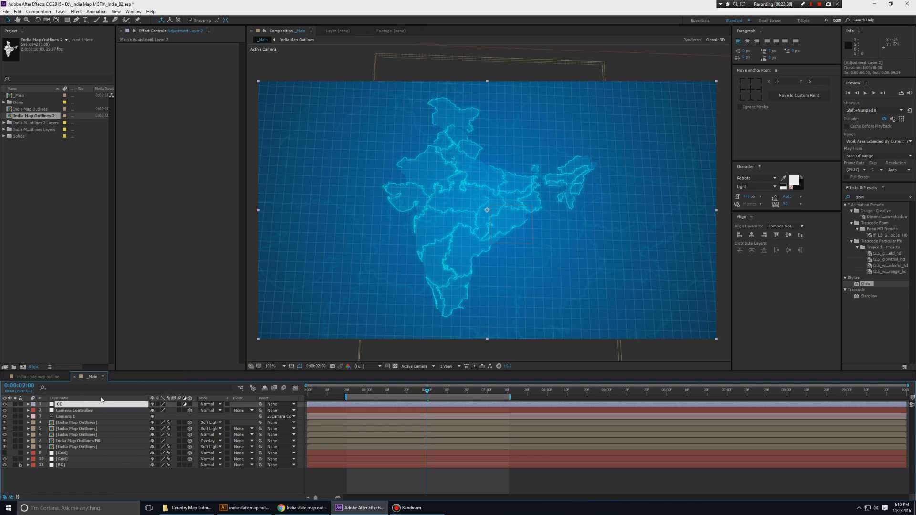
pyautogui.press('Return')
# Apply the Curves effect to the CC layer and pull the RGB curve slightly down to darken the image.
pyautogui.click(881, 197)
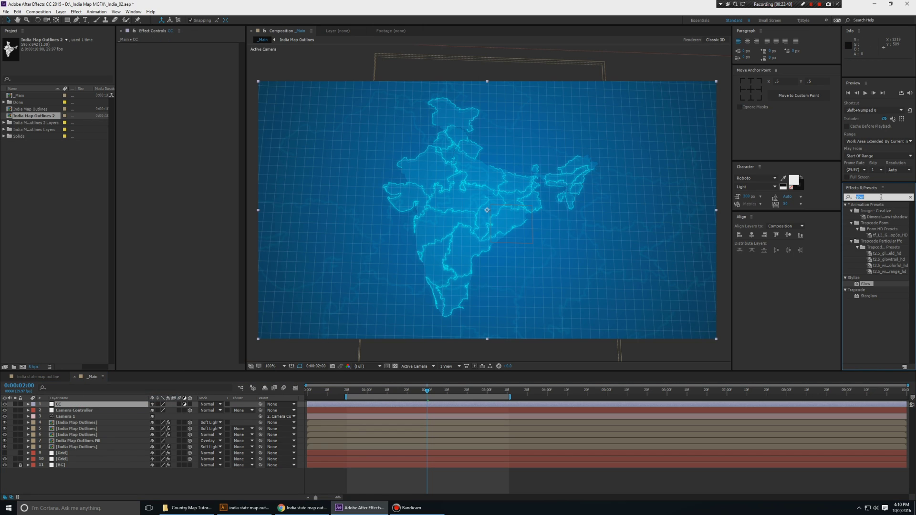
pyautogui.write('c')
pyautogui.click(869, 142)
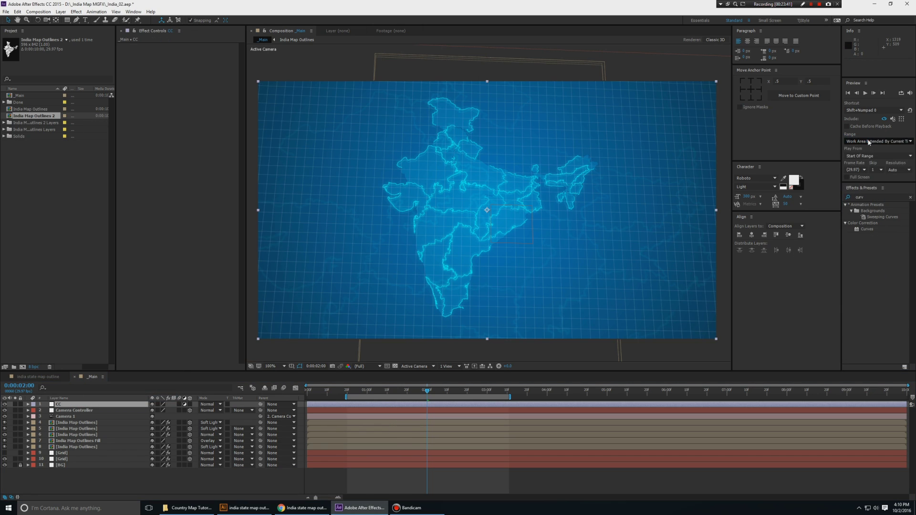
pyautogui.doubleClick(867, 229)
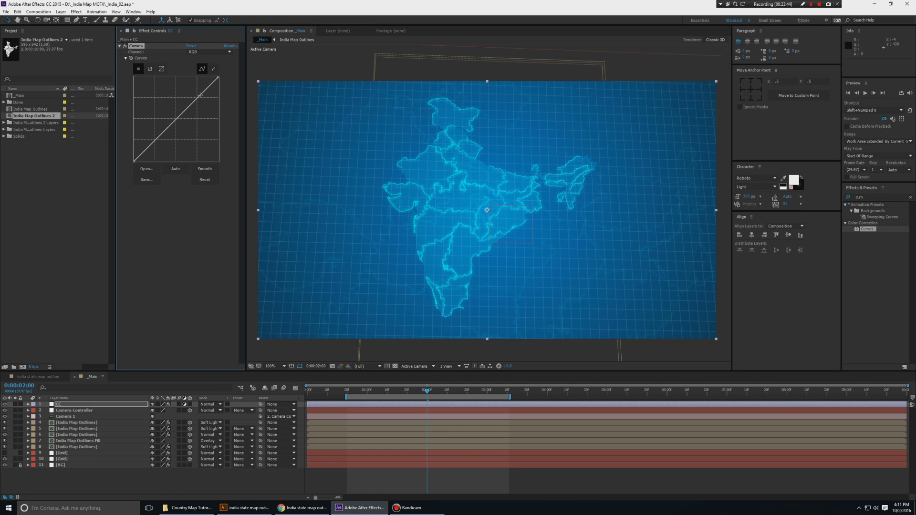
pyautogui.moveTo(200, 95); pyautogui.dragTo(201, 101)
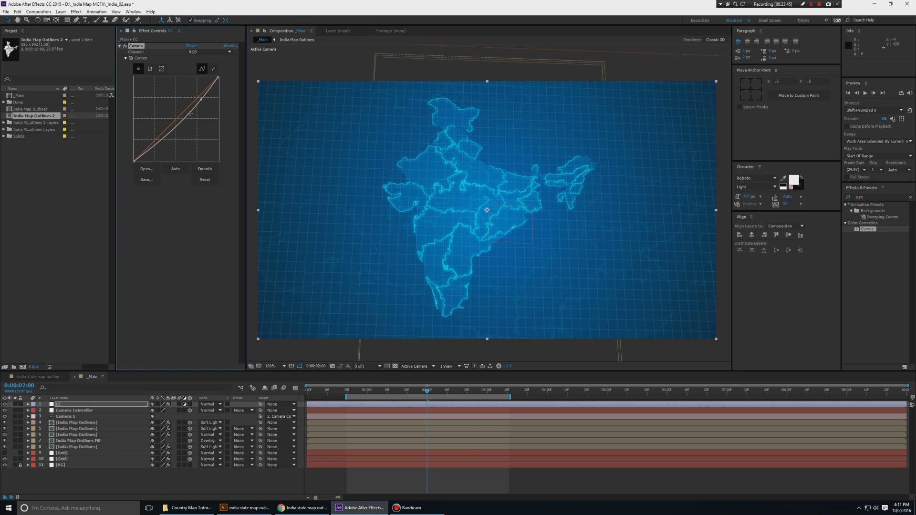
pyautogui.moveTo(154, 143); pyautogui.dragTo(155, 148)
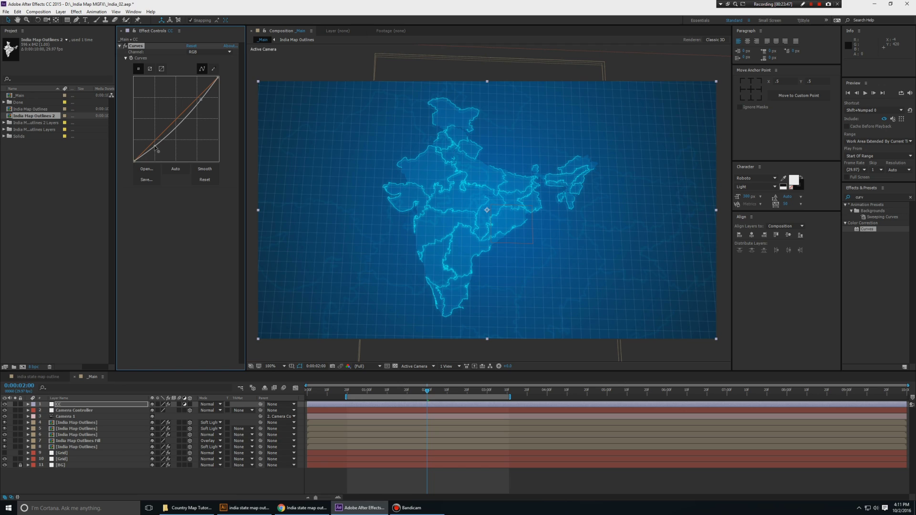
# Raise the Red and Blue channel curves slightly in the CC layer's Curves effect.
pyautogui.click(210, 52)
pyautogui.click(205, 64)
pyautogui.moveTo(197, 98); pyautogui.dragTo(184, 107)
pyautogui.click(205, 52)
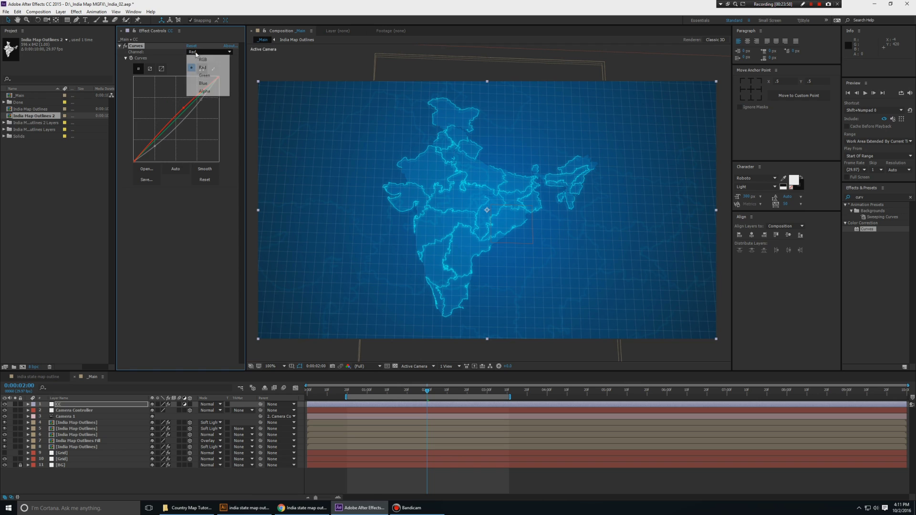
pyautogui.click(203, 82)
pyautogui.moveTo(200, 97); pyautogui.dragTo(202, 94)
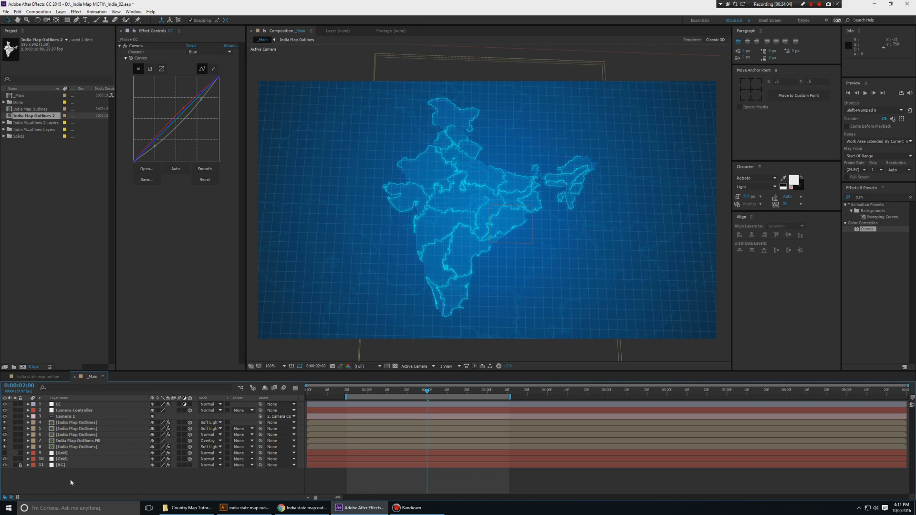
# Check the letterbox bars in the india state map outline composition and add a composition-size solid named Boxing to _Main.
pyautogui.click(36, 376)
pyautogui.moveTo(560, 225); pyautogui.dragTo(517, 192)
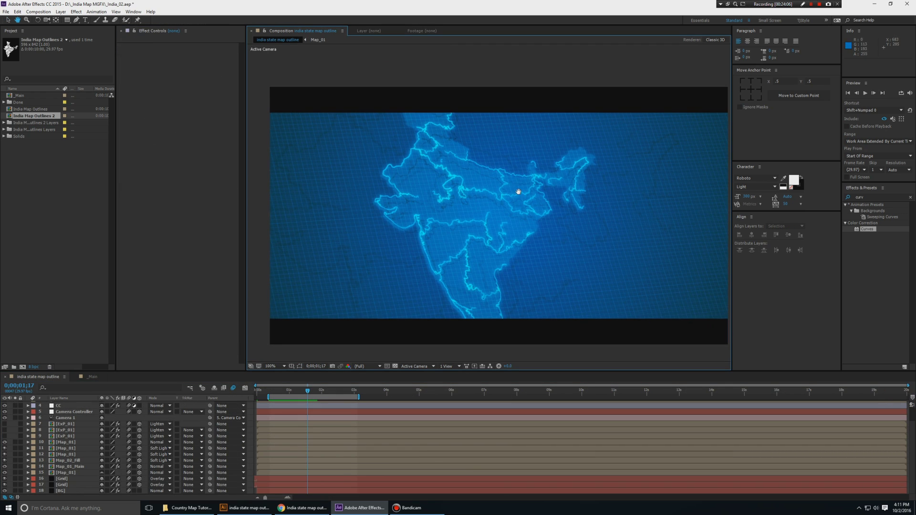
pyautogui.moveTo(450, 189); pyautogui.dragTo(432, 173)
pyautogui.click(92, 378)
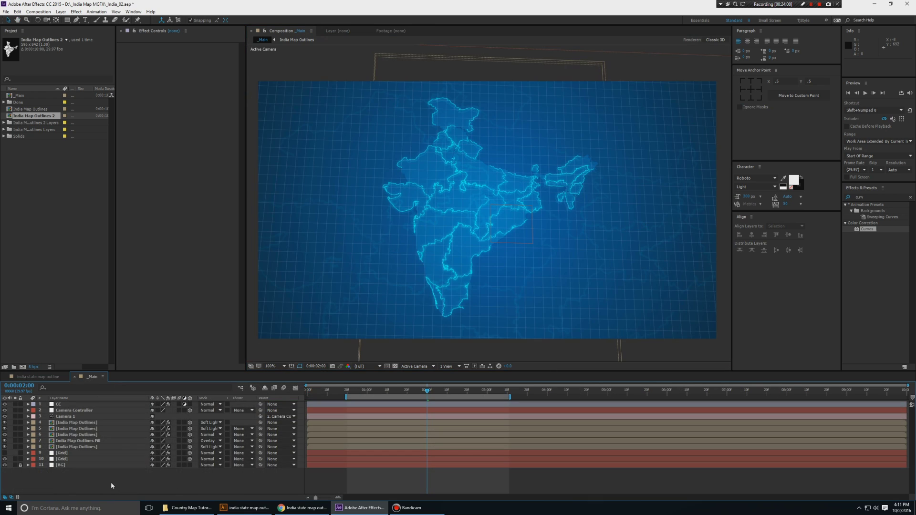
pyautogui.rightClick(64, 485)
pyautogui.moveTo(95, 418)
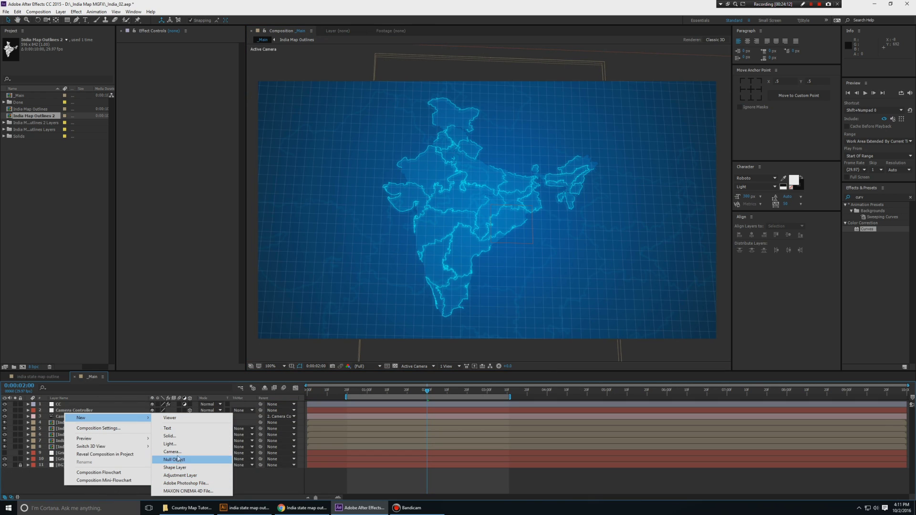
pyautogui.click(164, 436)
pyautogui.write('B')
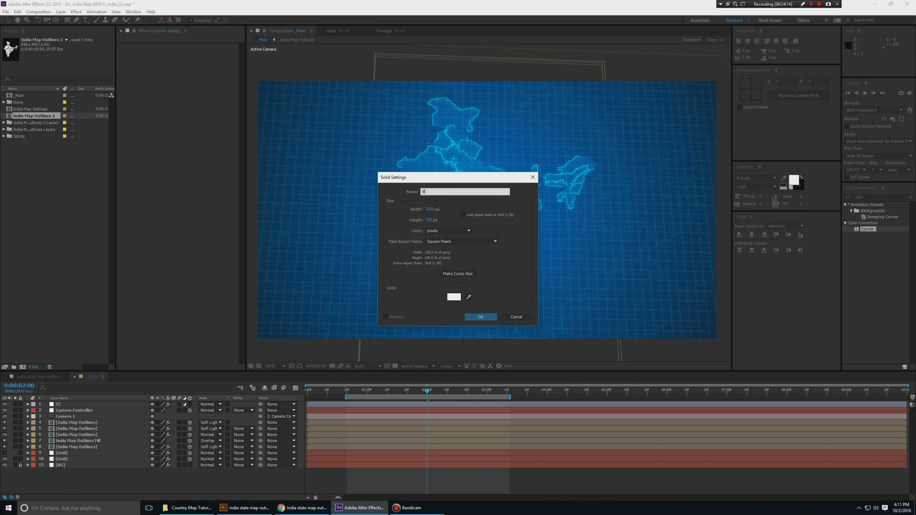
pyautogui.write('oxing')
pyautogui.press('Return')
# Set the Boxing solid's vertical scale to 80% and its blending mode to Stencil Alpha.
pyautogui.press('s')
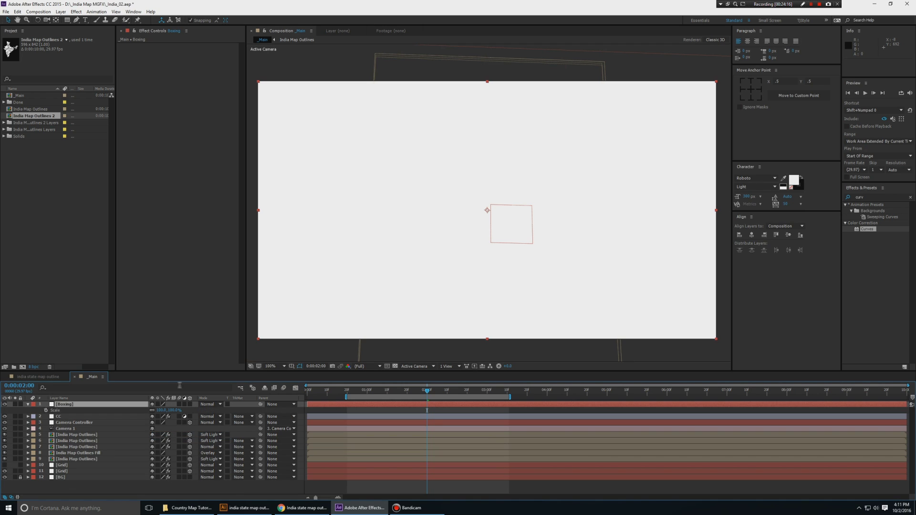
pyautogui.click(171, 410)
pyautogui.write('80')
pyautogui.press('Return')
pyautogui.click(210, 404)
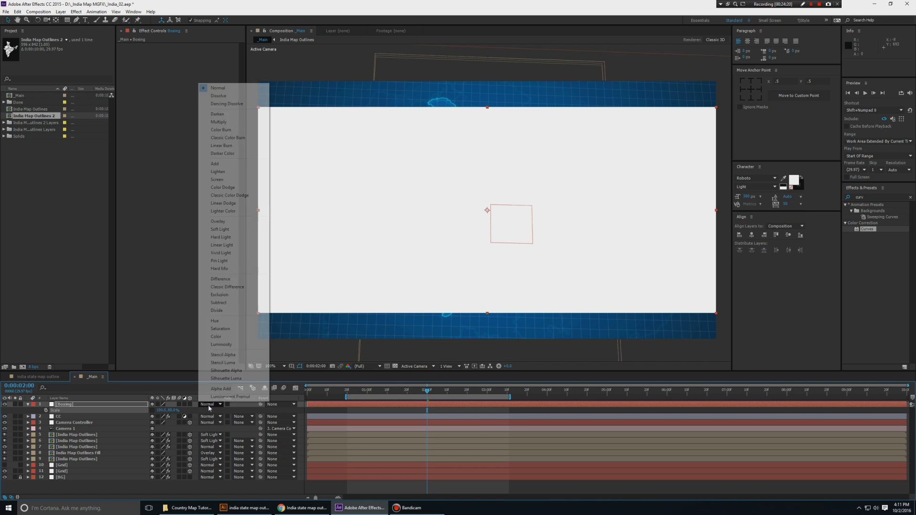
pyautogui.click(233, 356)
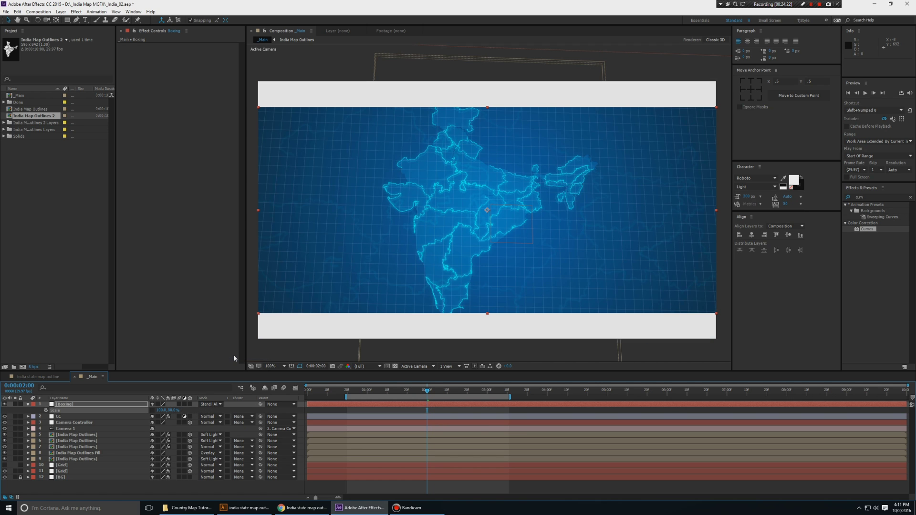
# Collapse the layer properties, set the _Main composition's background color to near-black, and preview the letterboxed animation.
pyautogui.click(185, 486)
pyautogui.press('s')
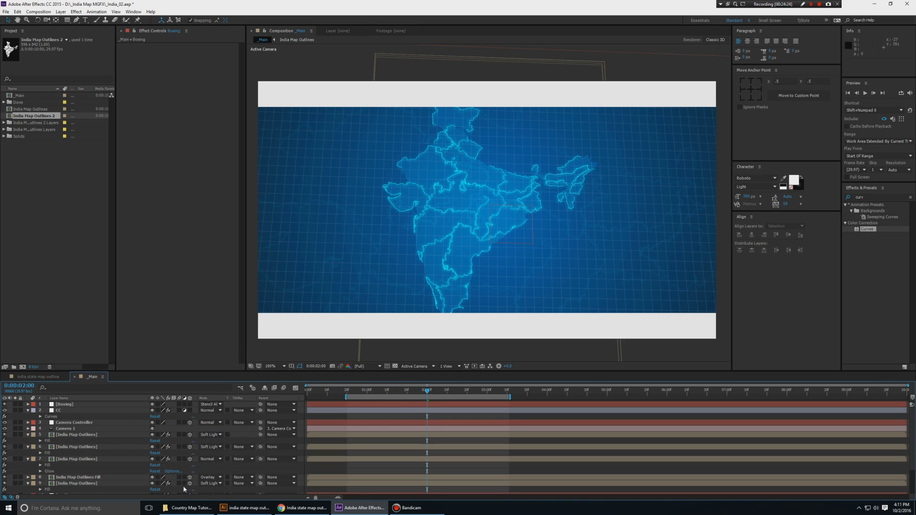
pyautogui.press('s')
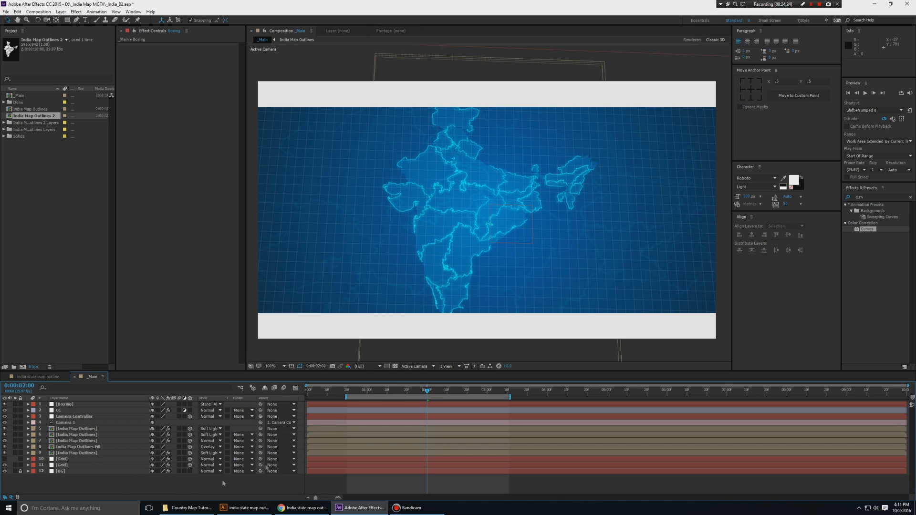
pyautogui.rightClick(117, 485)
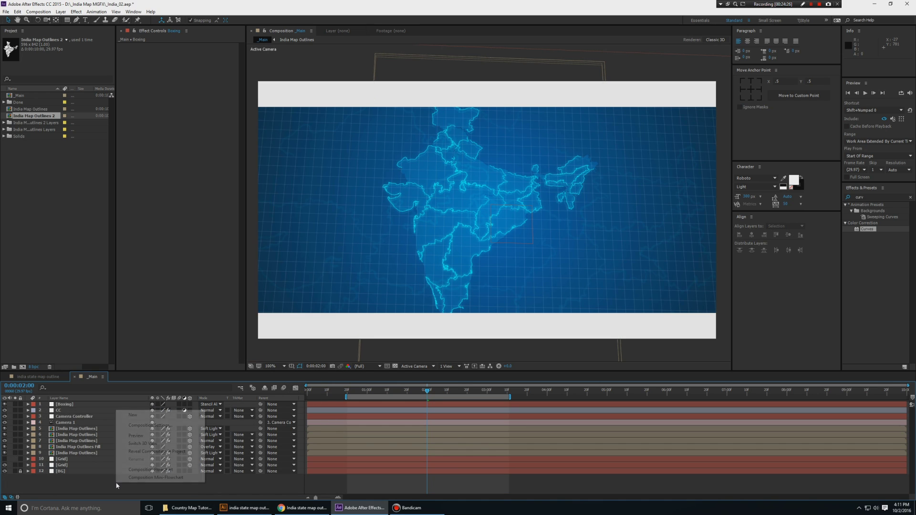
pyautogui.click(142, 426)
pyautogui.click(96, 284)
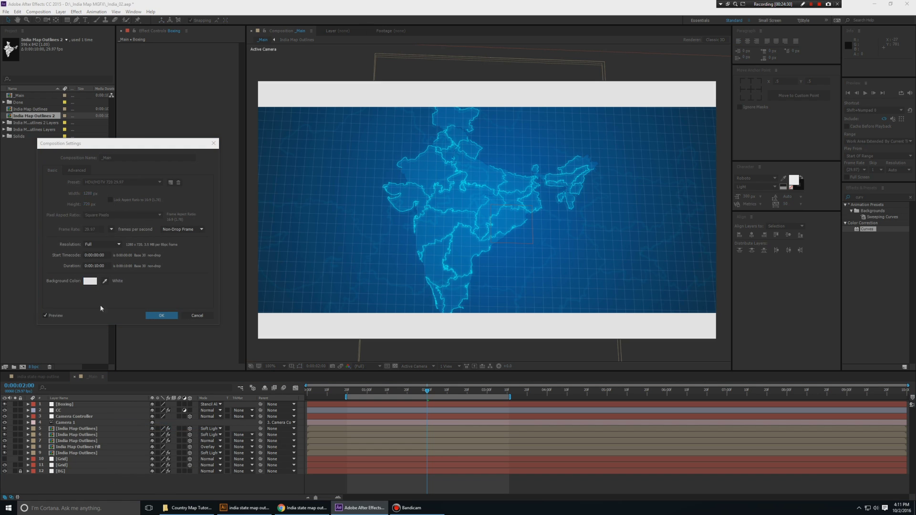
pyautogui.moveTo(90, 286); pyautogui.dragTo(60, 294)
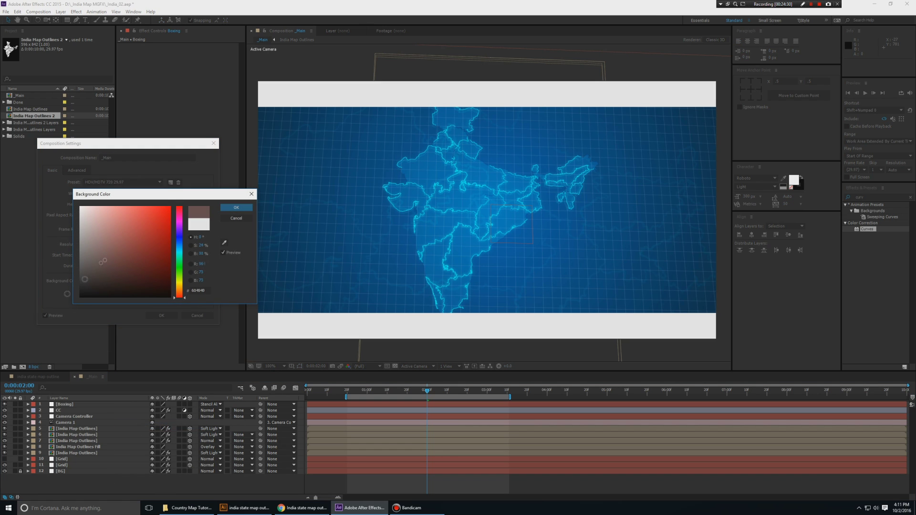
pyautogui.click(236, 208)
pyautogui.click(161, 315)
pyautogui.press('space')
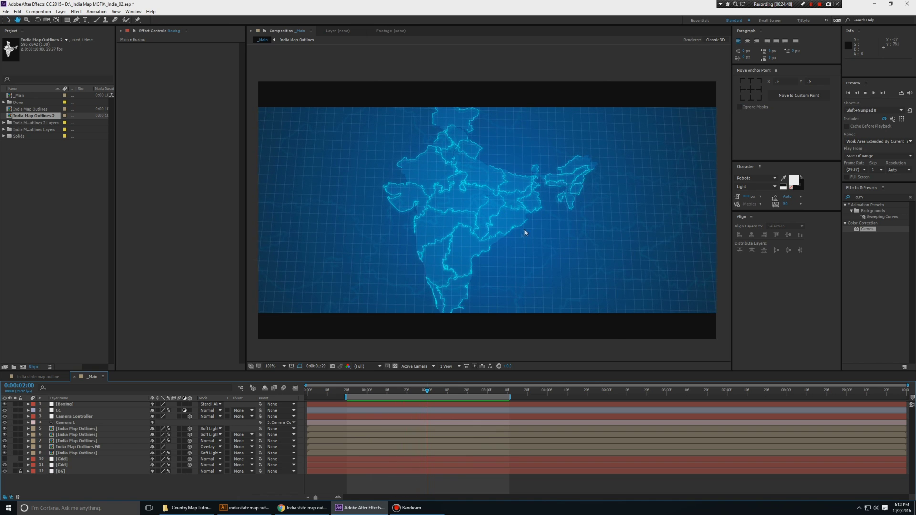
pyautogui.press('space')
# Make the Par layer and layer 9 visible in the india state map outline composition and preview the animation.
pyautogui.click(38, 376)
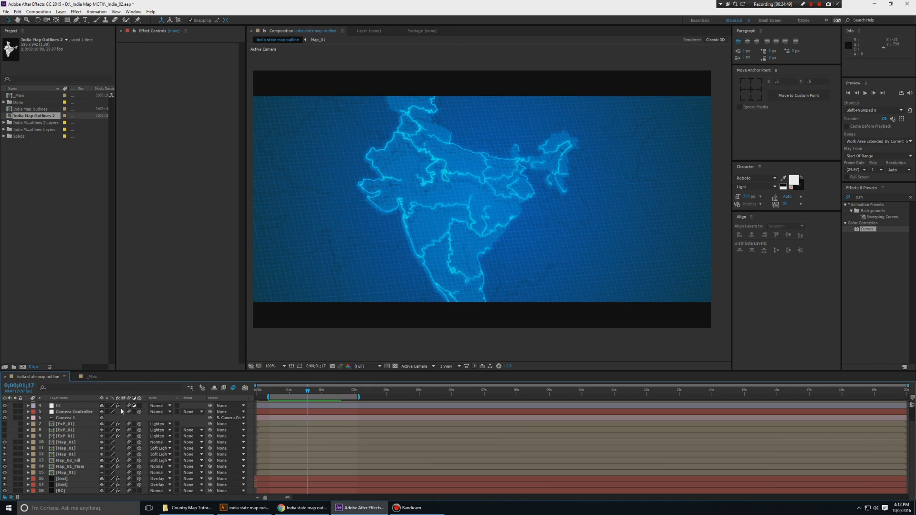
pyautogui.scroll(2, 56, 444)
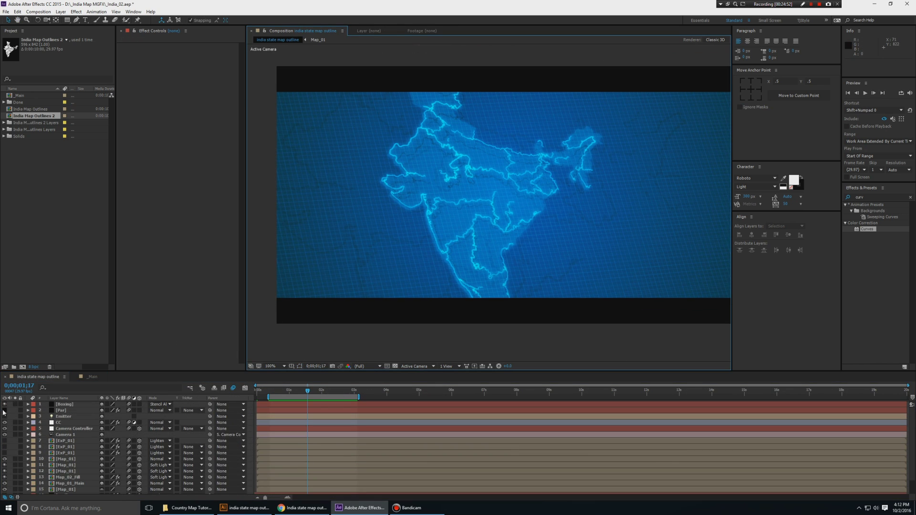
pyautogui.click(4, 411)
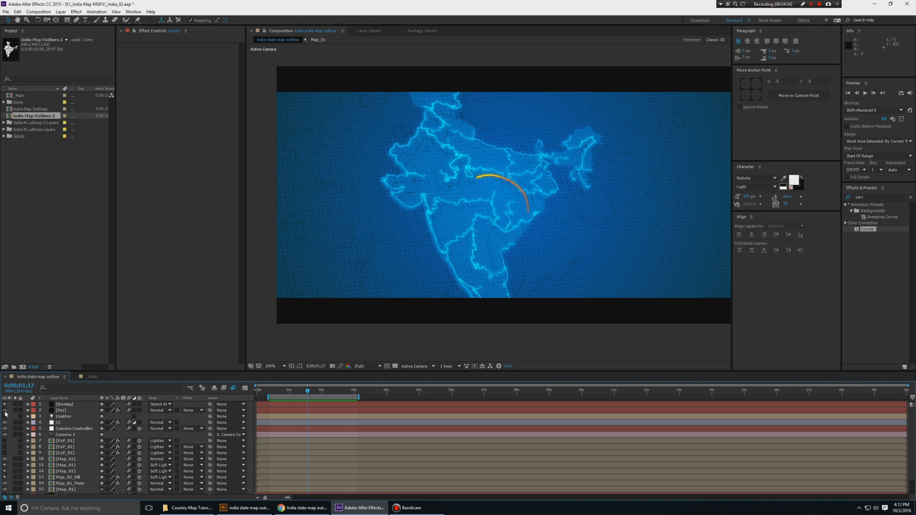
pyautogui.press('space')
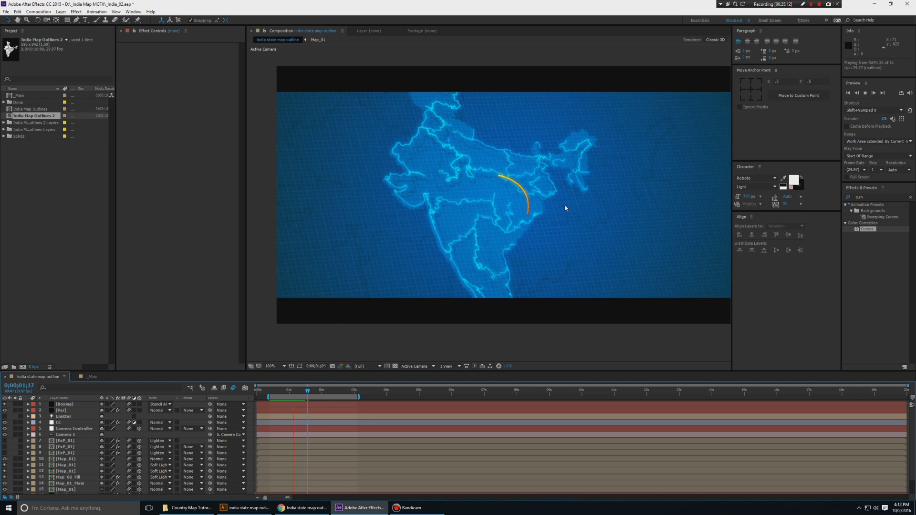
pyautogui.press('space')
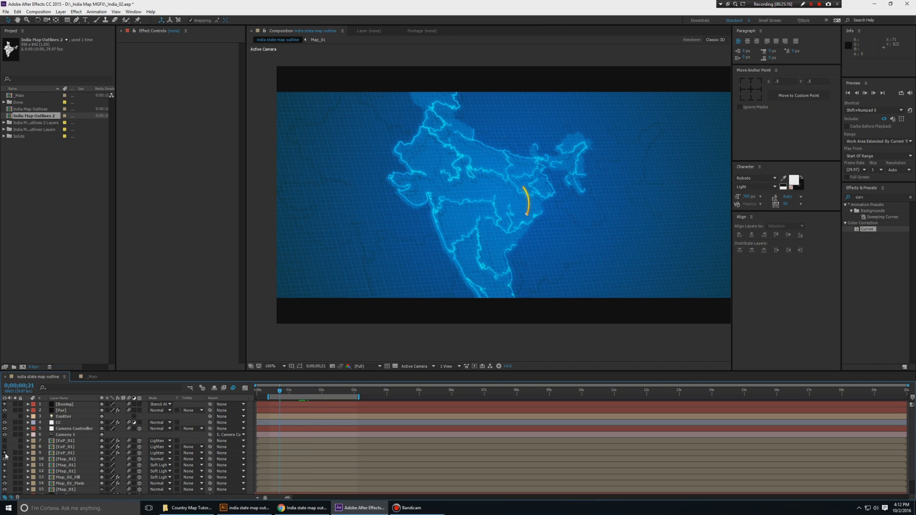
pyautogui.press('space')
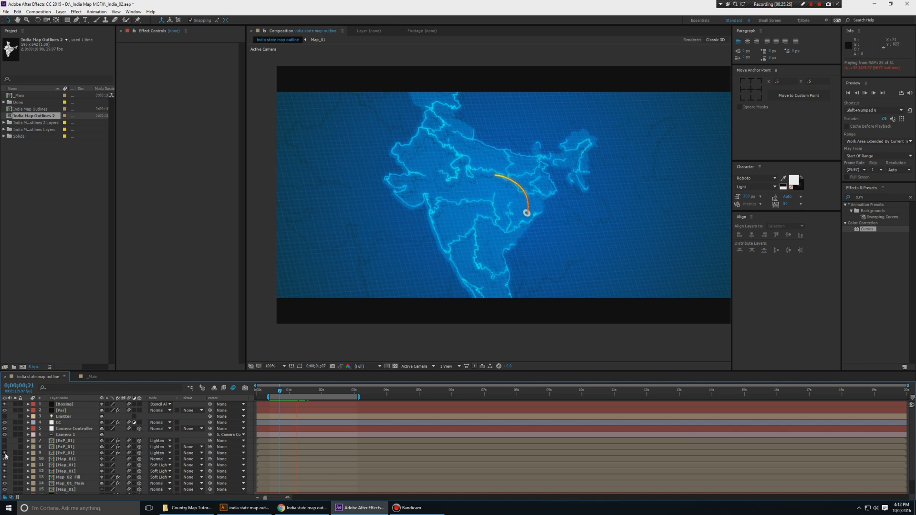
# Return to the _Main composition and play its preview.
pyautogui.click(82, 377)
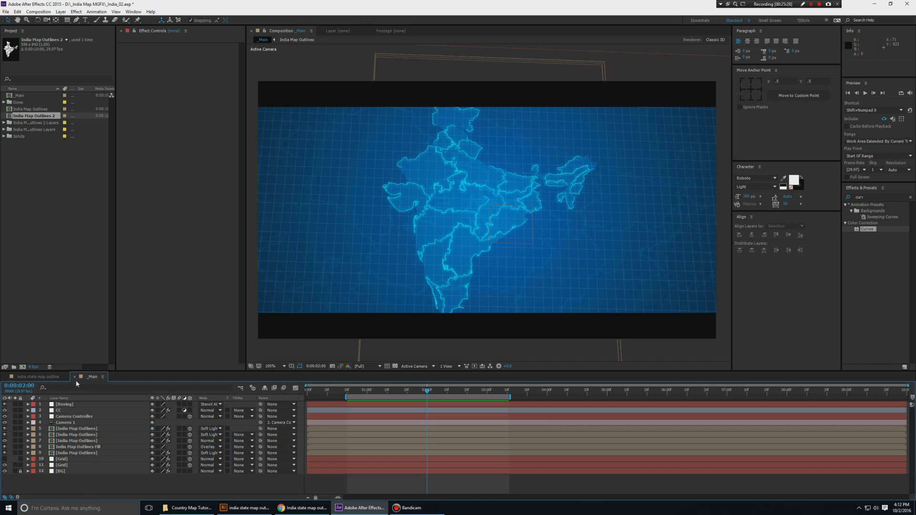
pyautogui.press('space')
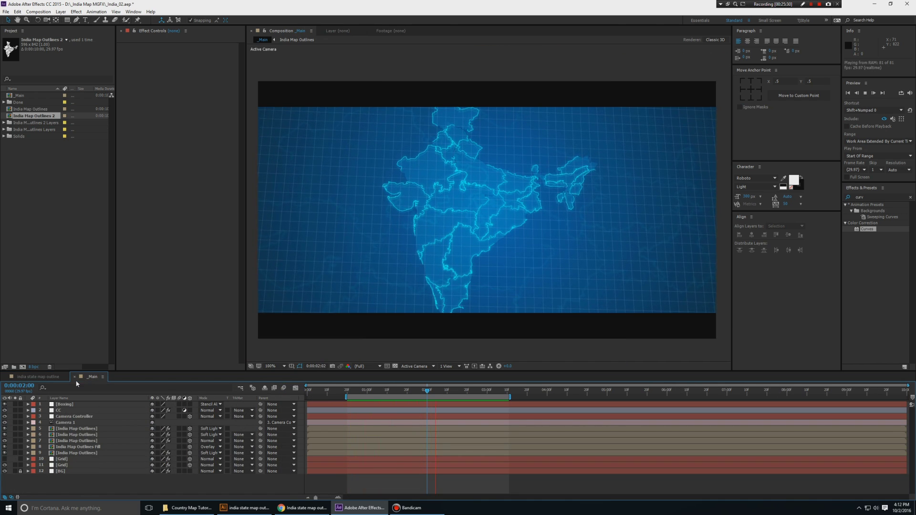